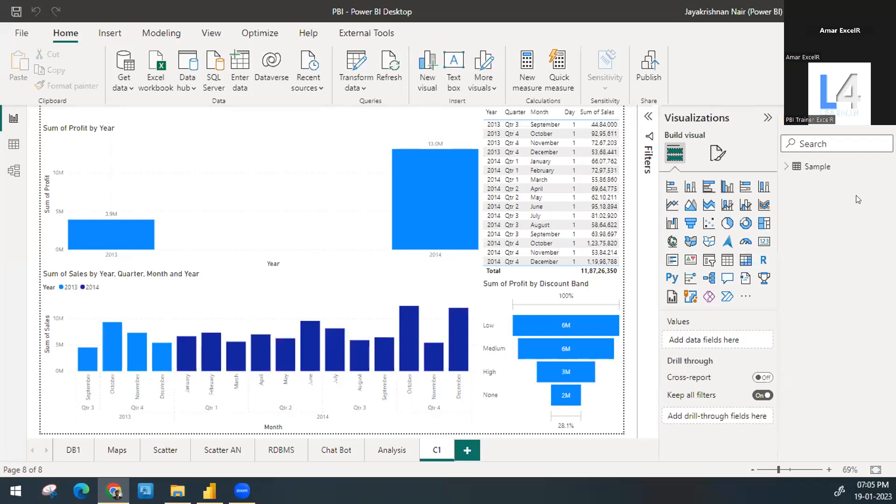
Step: Add a new report page and rename it C2
{"action": "left_click", "coordinate": [464, 450]}
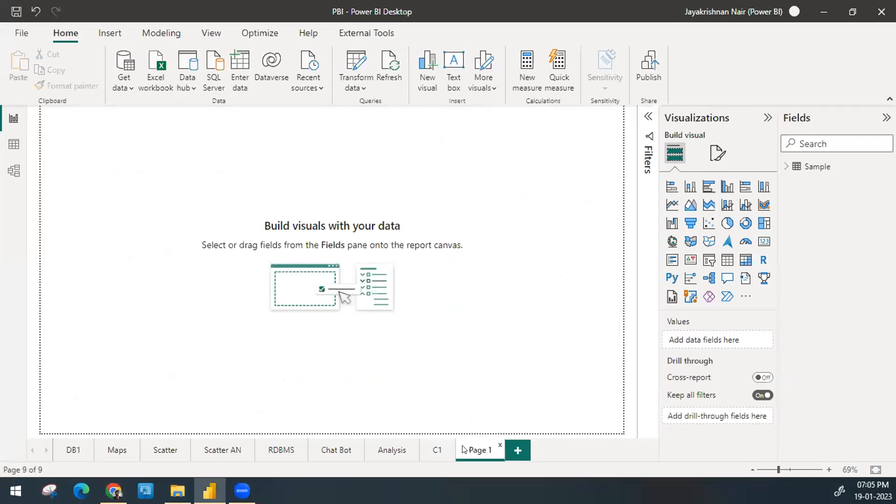
{"action": "double_click", "coordinate": [480, 450]}
{"action": "type", "text": "C2"}
{"action": "key", "text": "Return"}
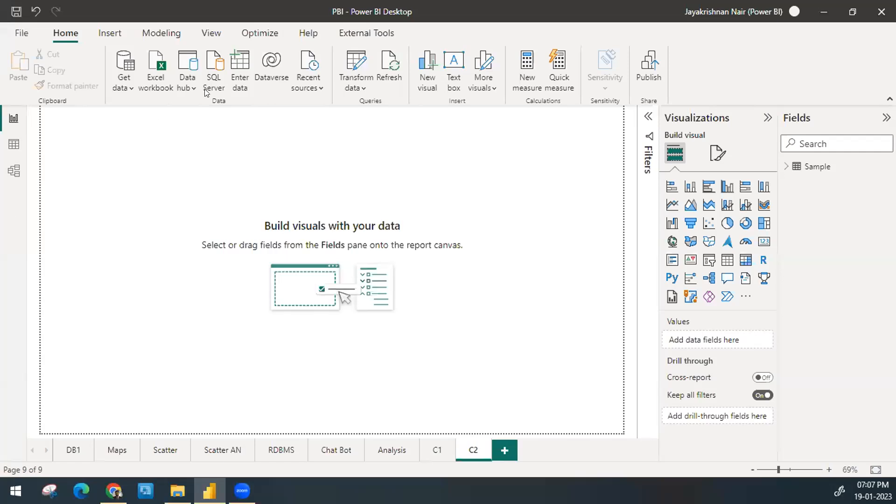
Step: Insert a stacked column chart on page C2 and enlarge it to fill the whole canvas
{"action": "left_click", "coordinate": [687, 189]}
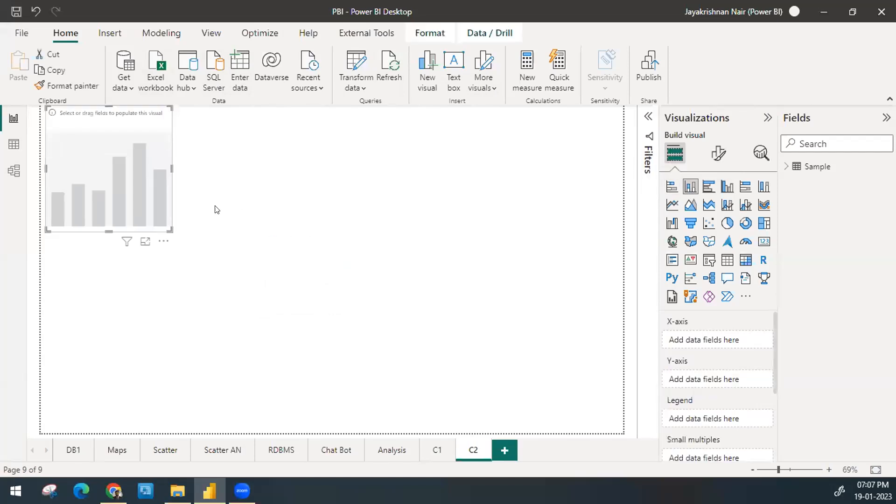
{"action": "left_click_drag", "start_coordinate": [140, 170], "coordinate": [65, 466]}
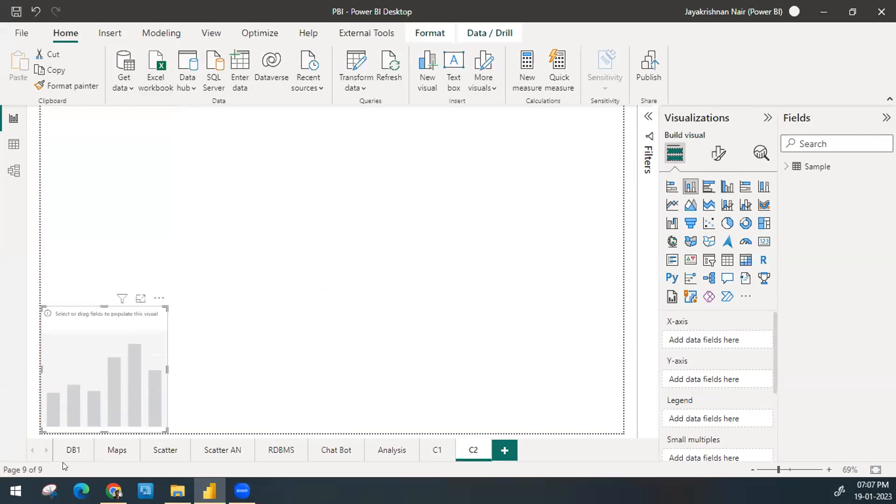
{"action": "left_click_drag", "start_coordinate": [164, 308], "coordinate": [632, 95]}
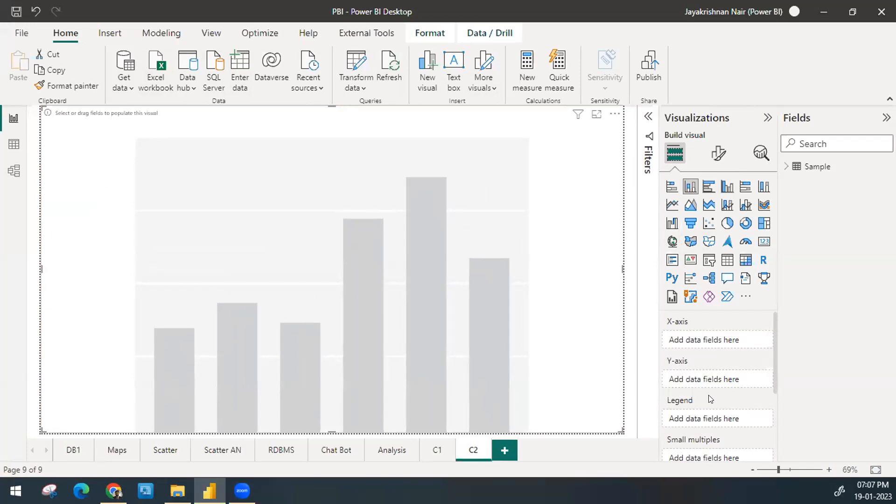
Step: Assign Country from the Sample table to the chart's X-axis and Sales to its Y-axis
{"action": "left_click", "coordinate": [785, 168]}
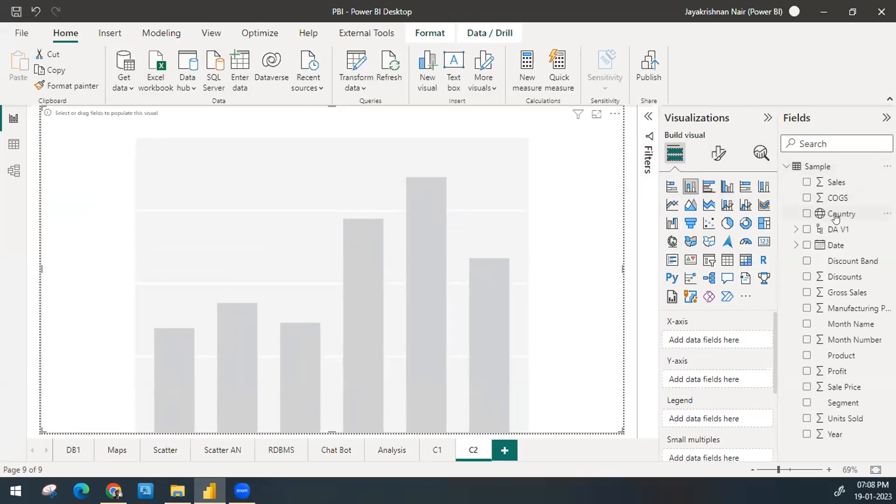
{"action": "left_click_drag", "start_coordinate": [835, 218], "coordinate": [719, 346]}
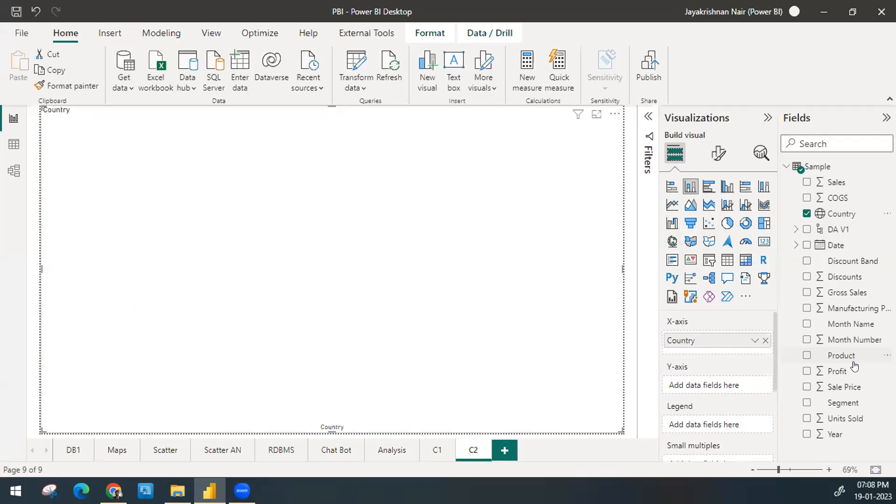
{"action": "mouse_move", "coordinate": [852, 371]}
{"action": "left_mouse_down"}
{"action": "mouse_move", "coordinate": [770, 379]}
{"action": "mouse_move", "coordinate": [793, 362]}
{"action": "mouse_move", "coordinate": [853, 370]}
{"action": "left_mouse_up"}
{"action": "left_click_drag", "start_coordinate": [835, 187], "coordinate": [720, 388]}
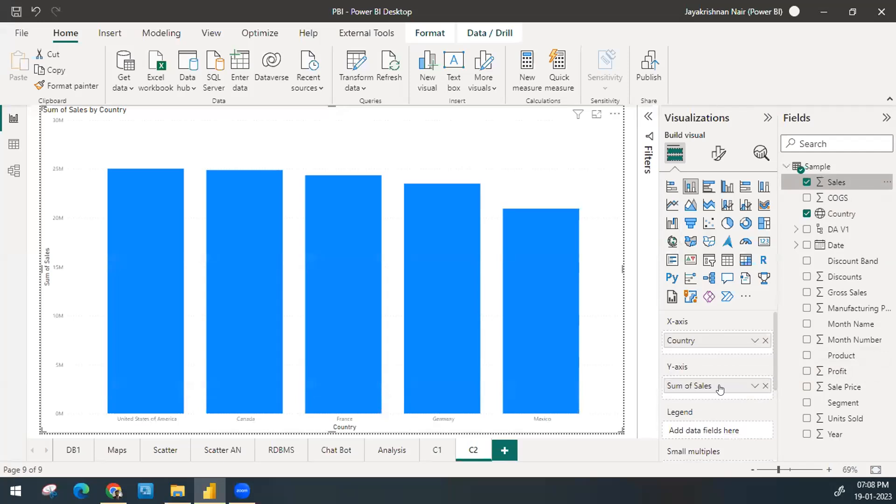
Step: Replace Country with Product on the X-axis of the column chart
{"action": "left_click", "coordinate": [764, 341]}
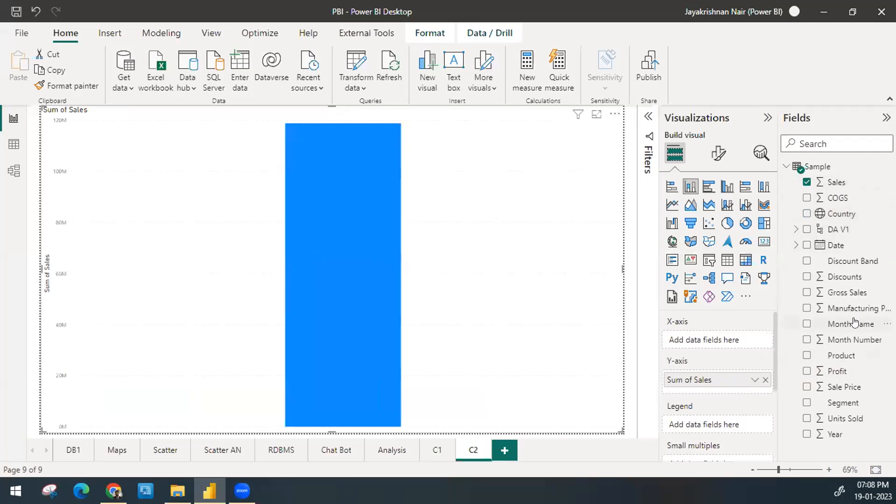
{"action": "left_click_drag", "start_coordinate": [838, 356], "coordinate": [721, 341]}
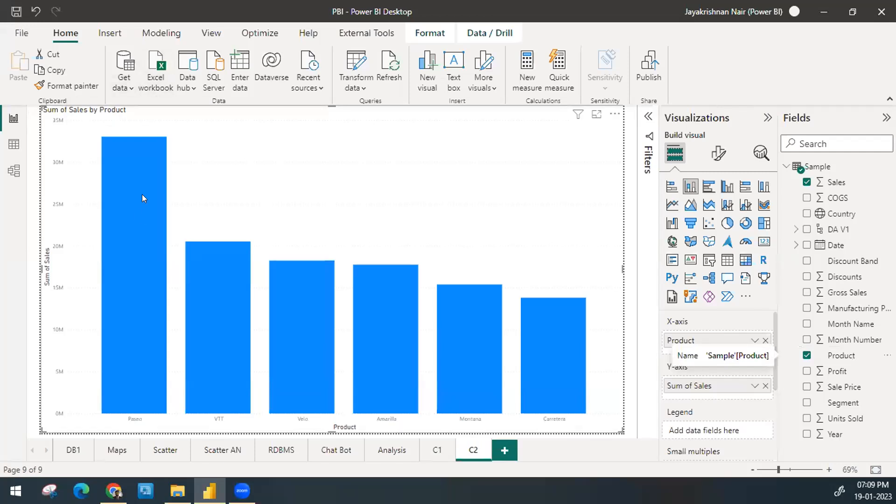
{"action": "mouse_move", "coordinate": [142, 194]}
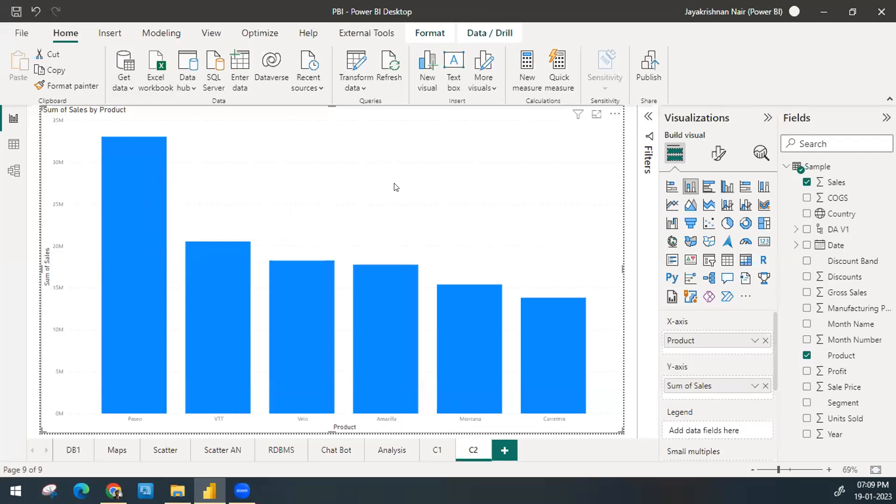
Step: Turn on data labels for the column chart in its visual formatting
{"action": "left_click", "coordinate": [713, 164]}
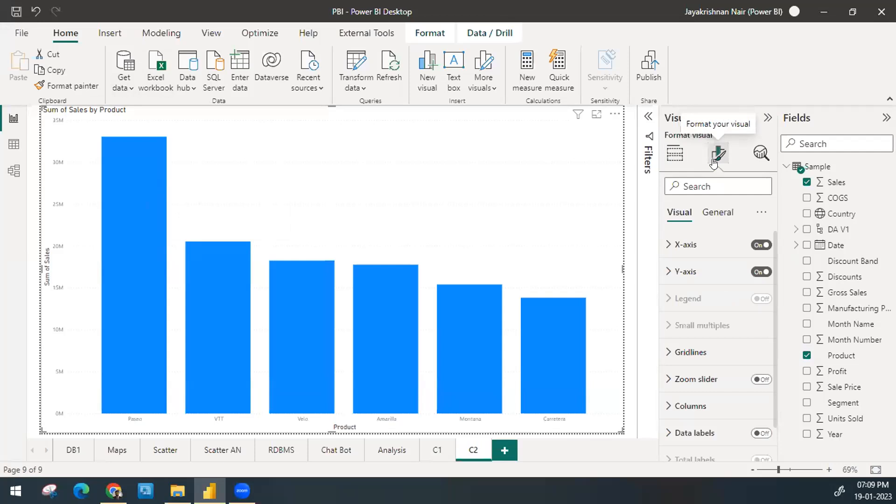
{"action": "scroll", "coordinate": [700, 345], "scroll_direction": "down", "scroll_amount": 1}
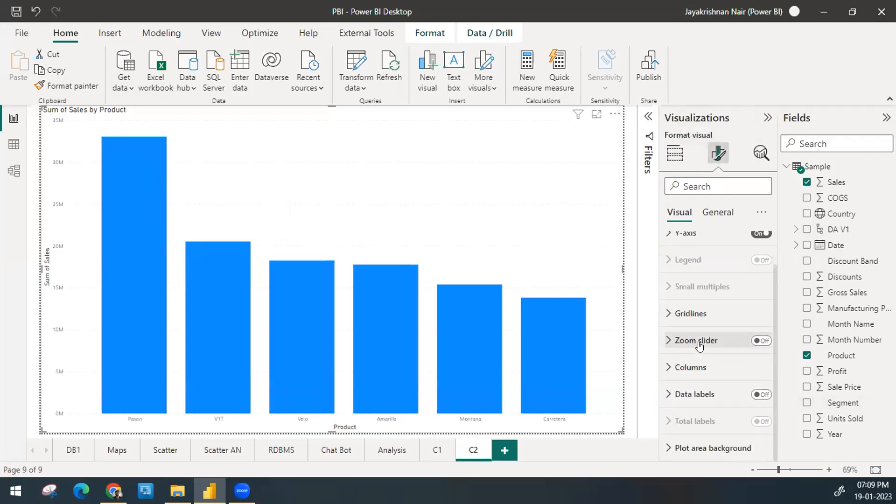
{"action": "left_click", "coordinate": [759, 395]}
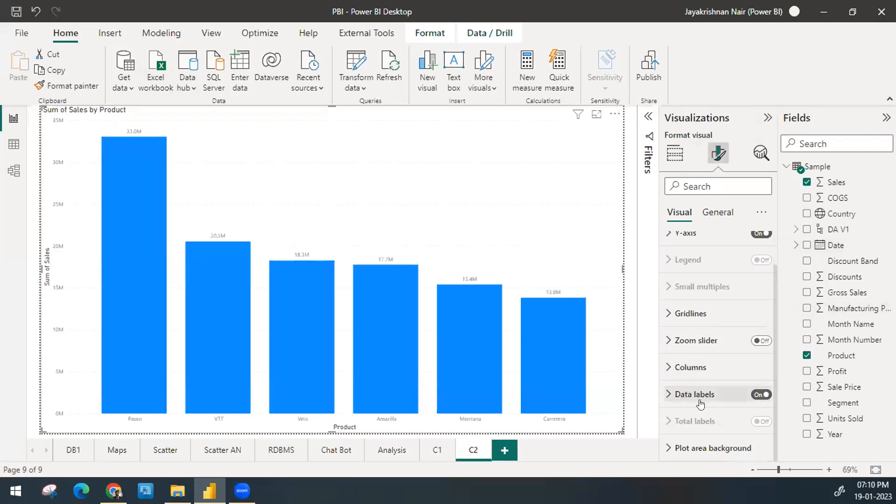
Step: Set the font size of the data label values to 14
{"action": "left_click", "coordinate": [668, 396]}
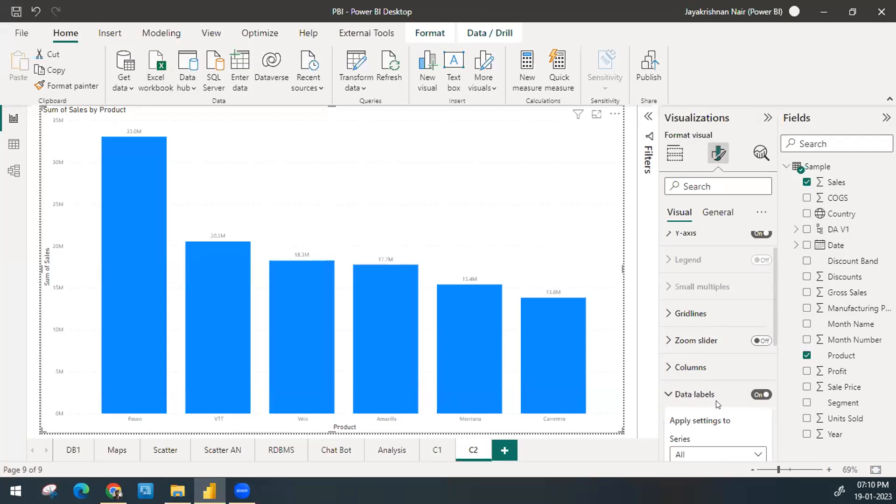
{"action": "scroll", "coordinate": [714, 373], "scroll_direction": "down", "scroll_amount": 5}
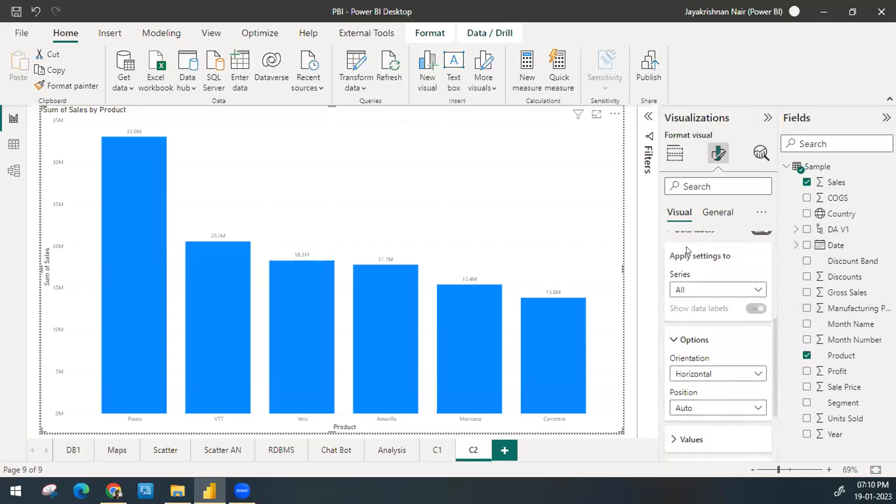
{"action": "scroll", "coordinate": [709, 331], "scroll_direction": "down", "scroll_amount": 3}
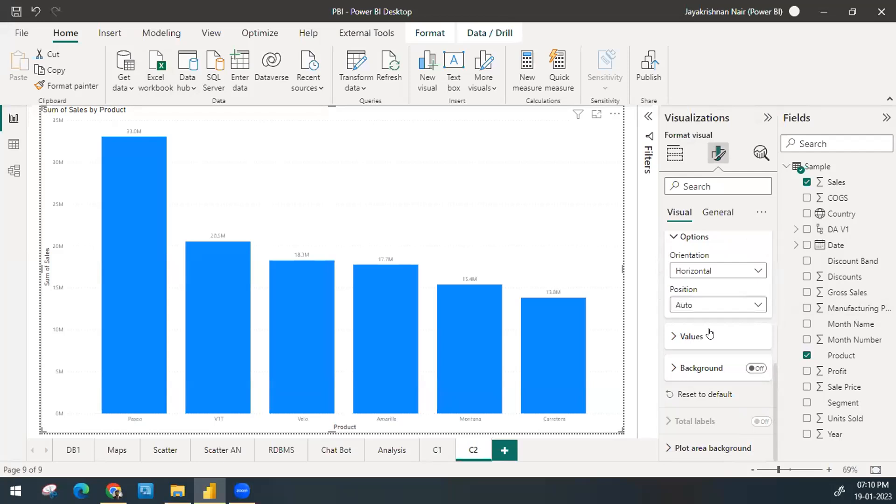
{"action": "left_click", "coordinate": [710, 333]}
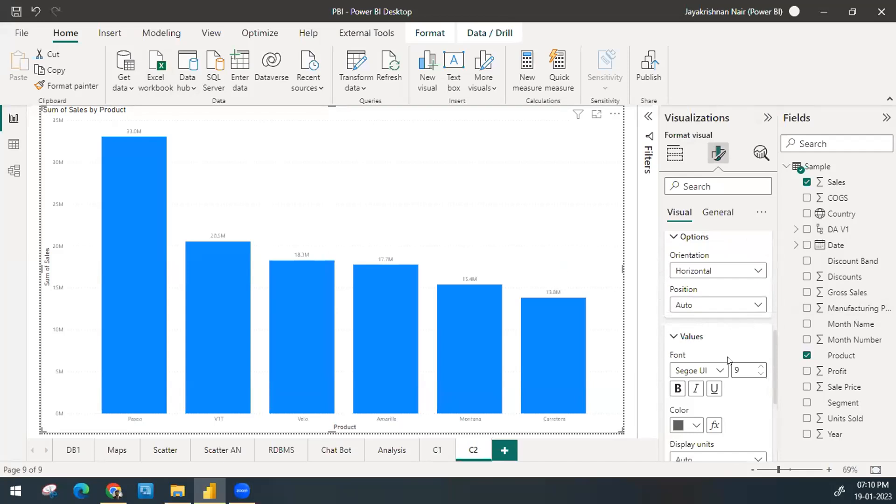
{"action": "scroll", "coordinate": [730, 355], "scroll_direction": "down", "scroll_amount": 1}
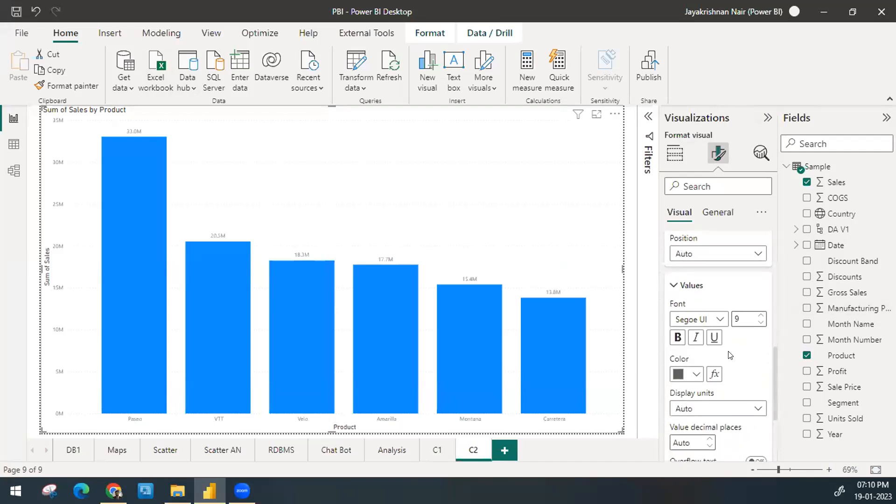
{"action": "left_click", "coordinate": [754, 312]}
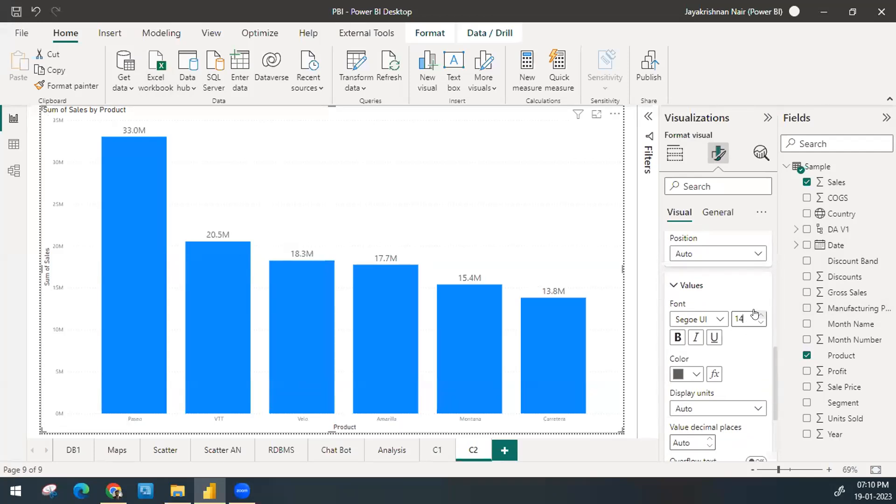
Step: Try None, Thousands, Millions and Billions as display units for the data label values
{"action": "scroll", "coordinate": [724, 409], "scroll_direction": "down", "scroll_amount": 3}
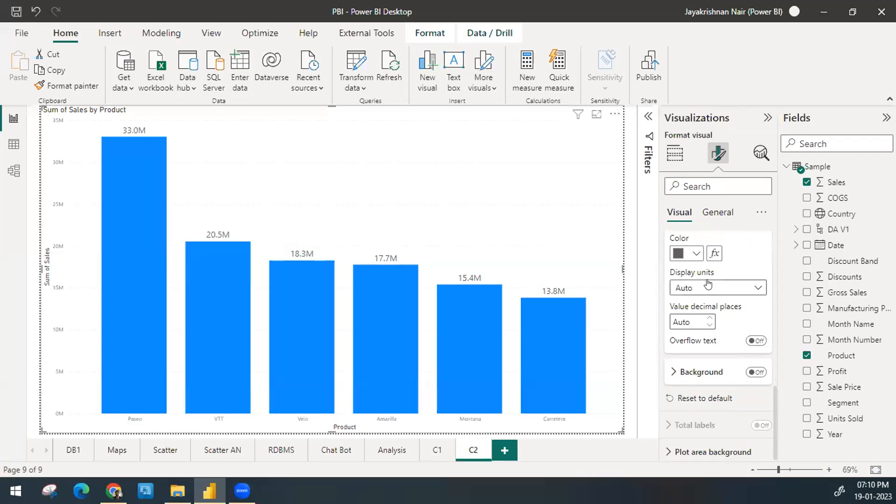
{"action": "left_click", "coordinate": [708, 284]}
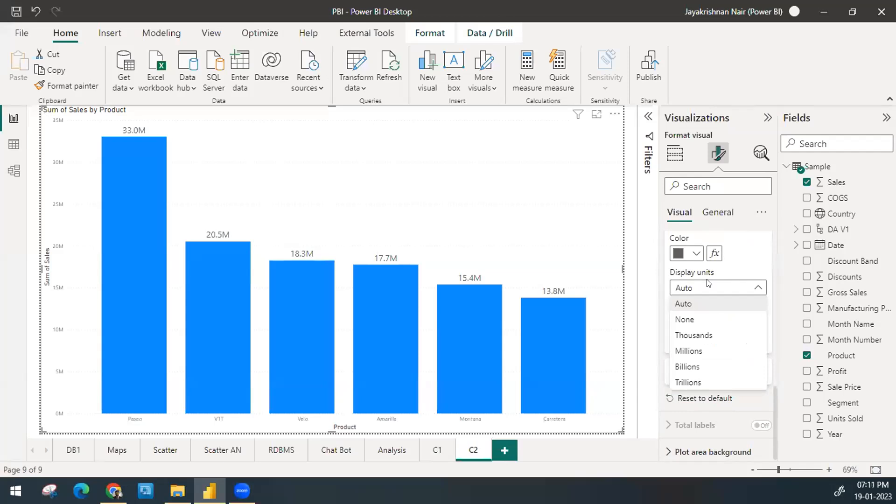
{"action": "left_click", "coordinate": [698, 320]}
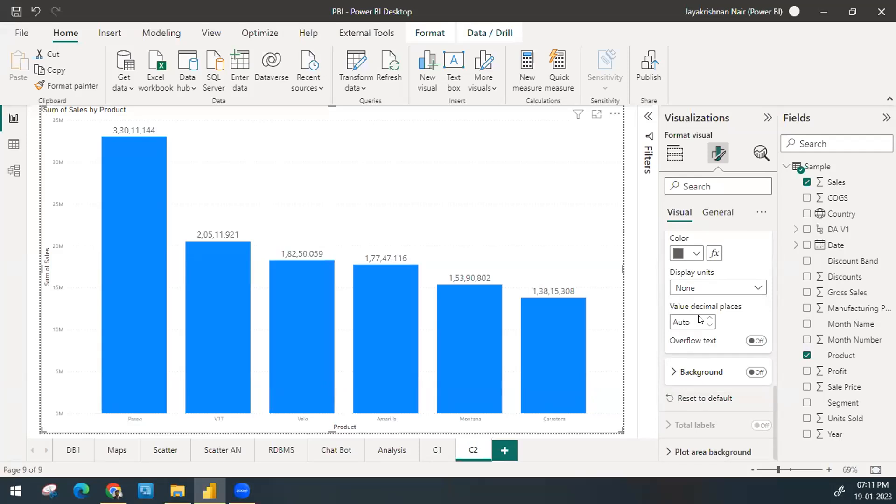
{"action": "left_click", "coordinate": [708, 292]}
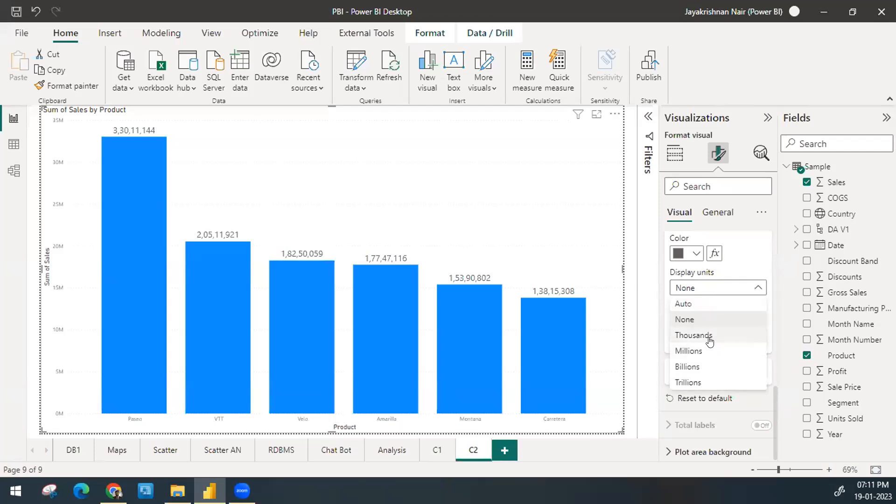
{"action": "left_click", "coordinate": [694, 335]}
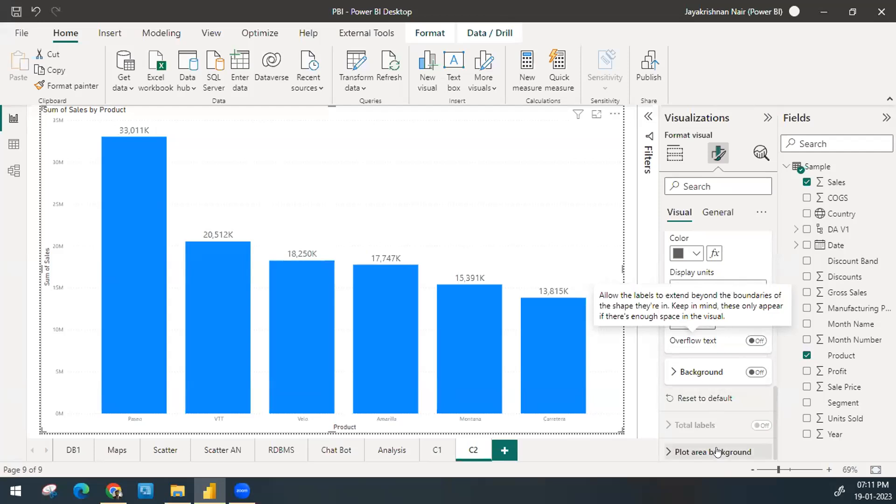
{"action": "left_click", "coordinate": [728, 289]}
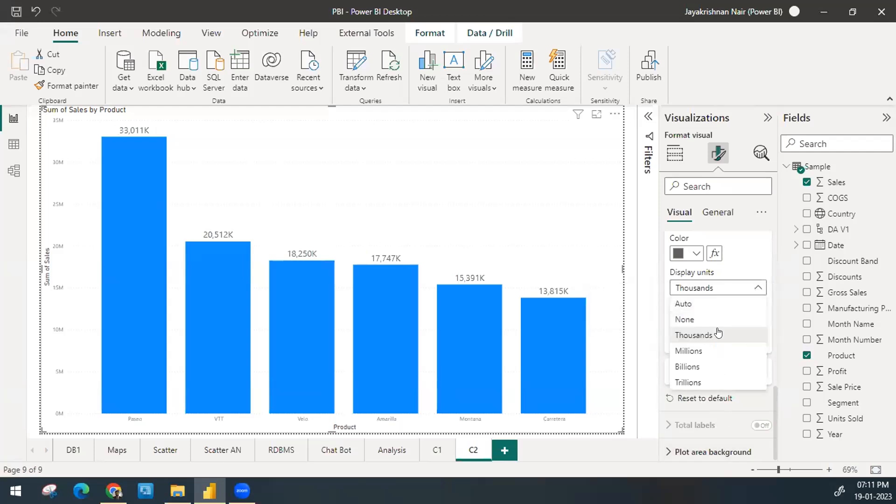
{"action": "left_click", "coordinate": [713, 353]}
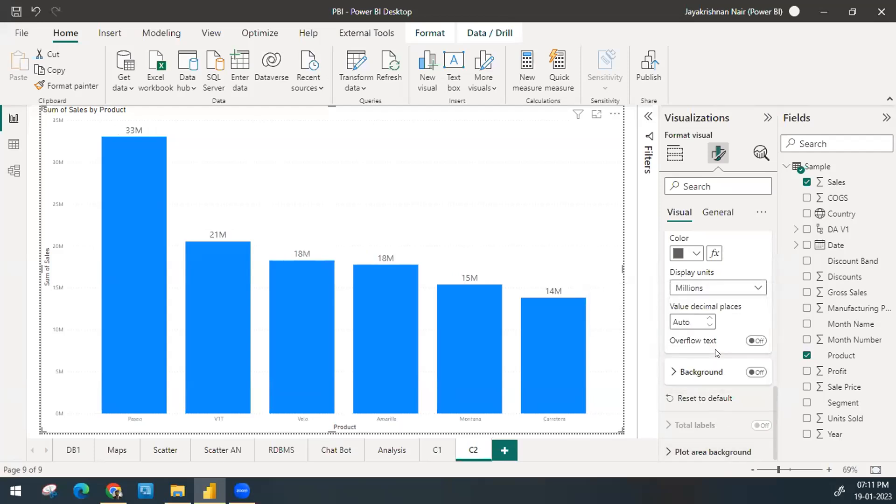
{"action": "left_click", "coordinate": [714, 290]}
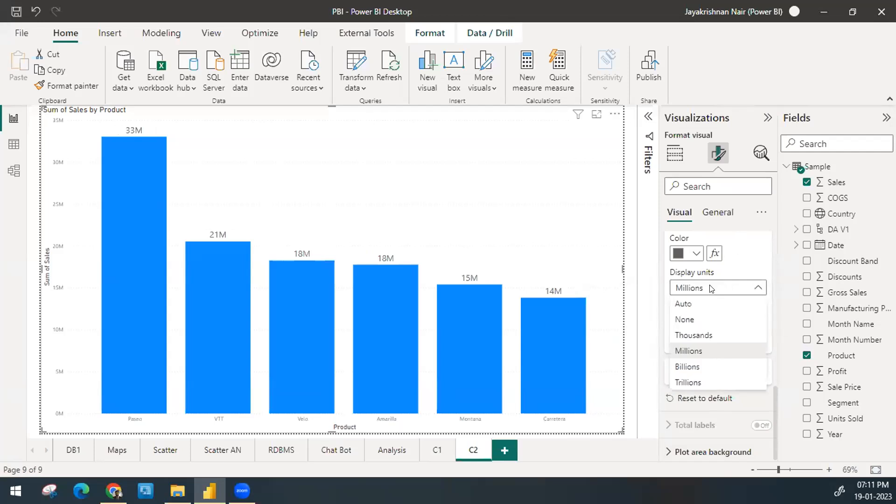
{"action": "left_click", "coordinate": [707, 368]}
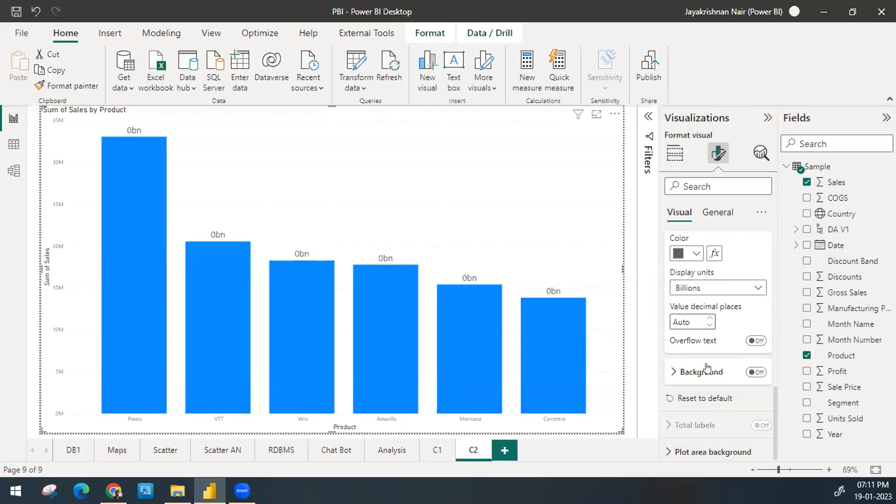
Step: Try 2 and 0 as the data labels' value decimal places, clearing the entry after each
{"action": "left_click", "coordinate": [682, 321]}
{"action": "key", "text": "BackSpace"}
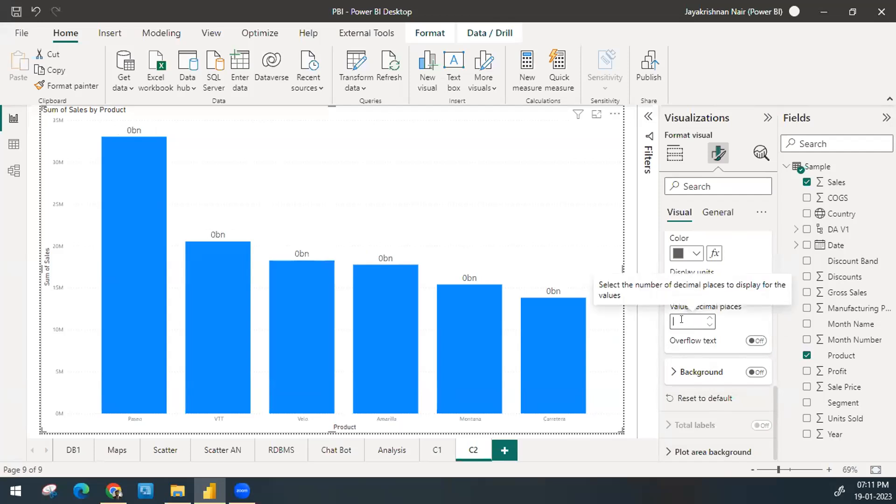
{"action": "type", "text": "2"}
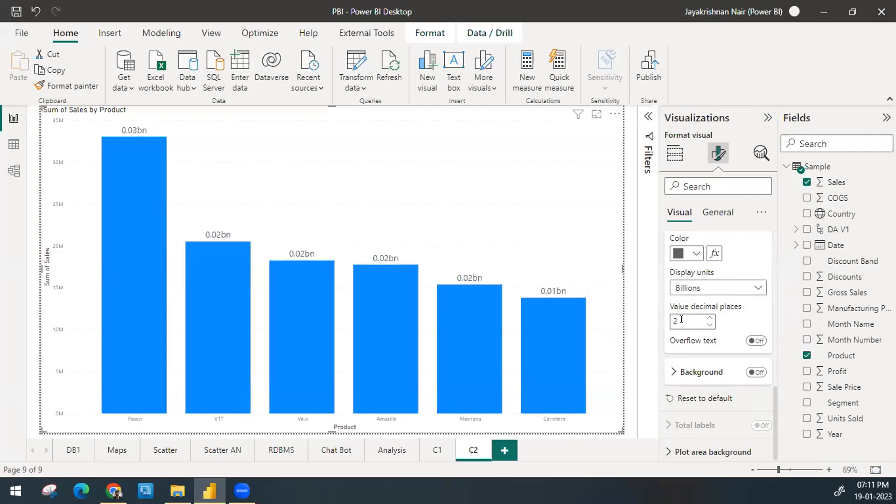
{"action": "key", "text": "BackSpace"}
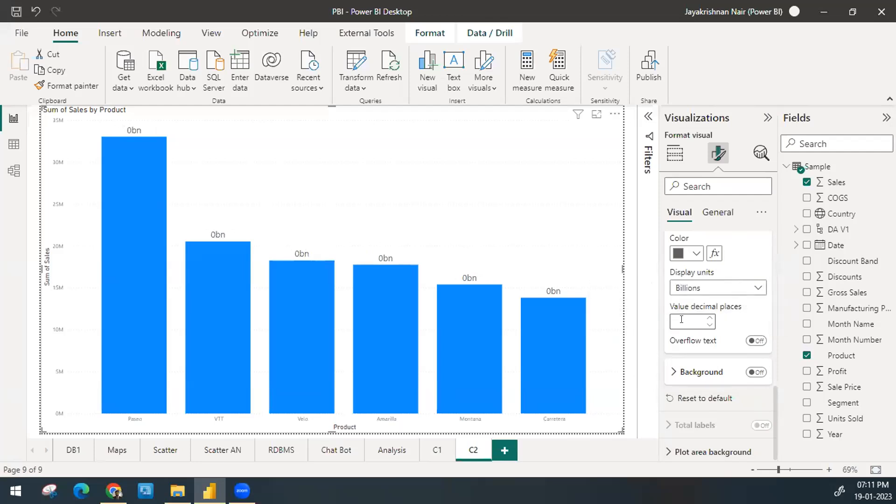
{"action": "type", "text": "0"}
{"action": "key", "text": "BackSpace"}
Step: Set the display units of the data label values back to Auto
{"action": "left_click", "coordinate": [707, 291]}
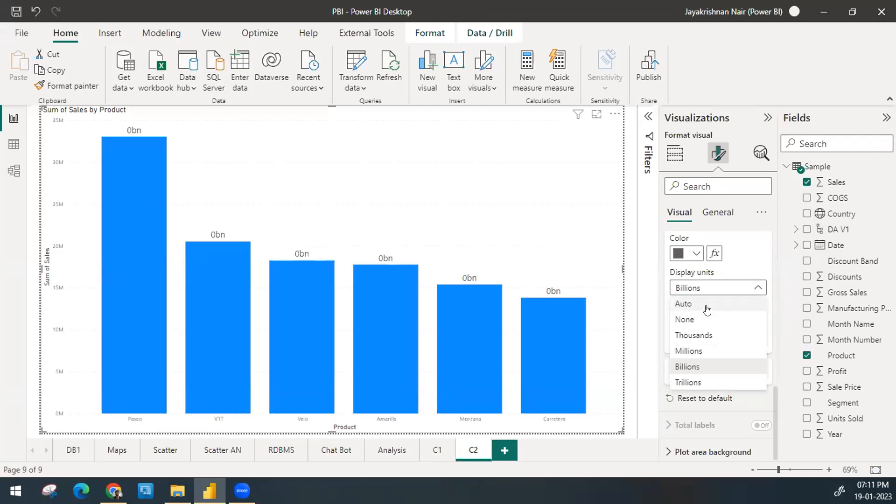
{"action": "left_click", "coordinate": [706, 304]}
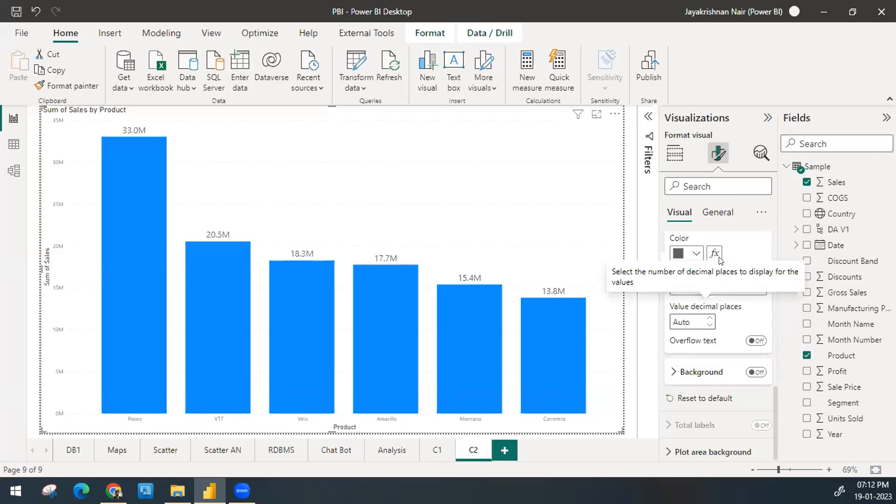
{"action": "scroll", "coordinate": [739, 248], "scroll_direction": "up", "scroll_amount": 5}
{"action": "scroll", "coordinate": [739, 247], "scroll_direction": "up", "scroll_amount": 3}
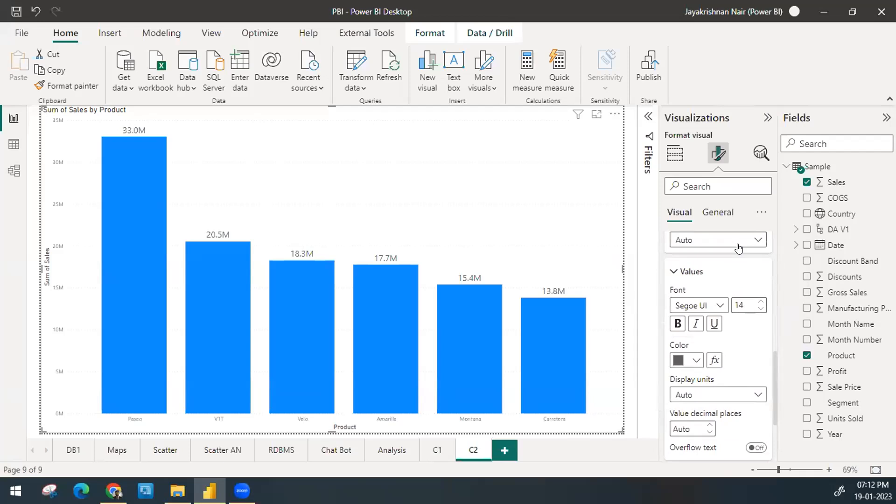
Step: Shrink the column chart's height by lowering its upper edge to leave a blank strip above it on the page
{"action": "left_click", "coordinate": [696, 300]}
{"action": "scroll", "coordinate": [698, 291], "scroll_direction": "up", "scroll_amount": 5}
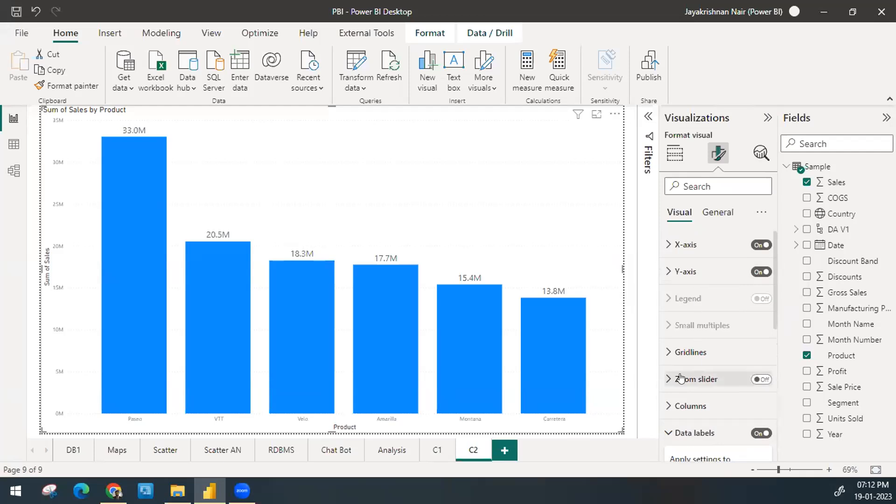
{"action": "left_click", "coordinate": [626, 436]}
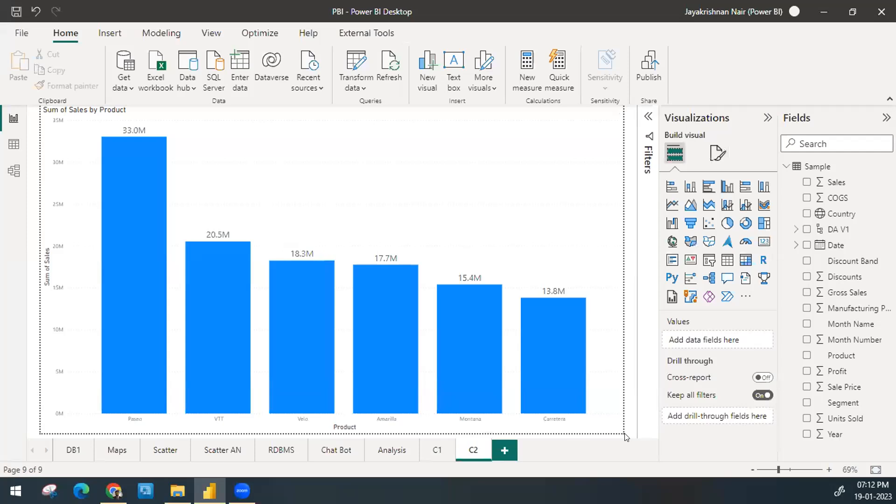
{"action": "left_click", "coordinate": [371, 183]}
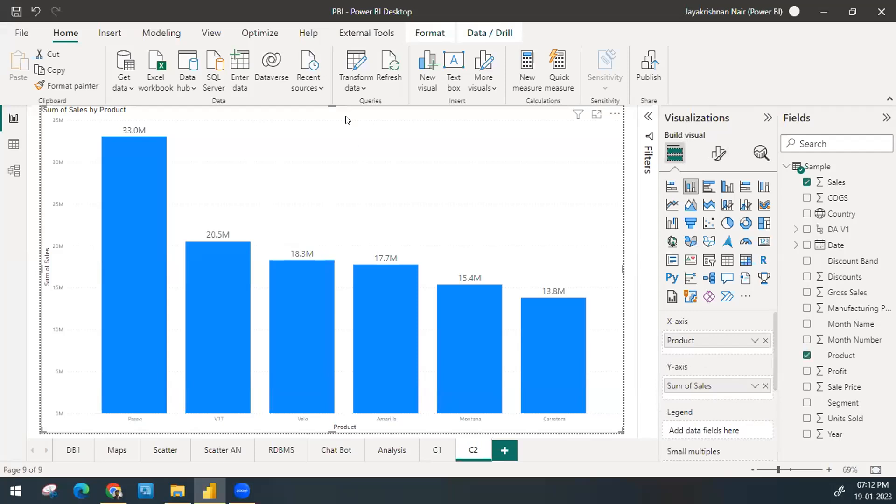
{"action": "left_click_drag", "start_coordinate": [330, 102], "coordinate": [333, 154]}
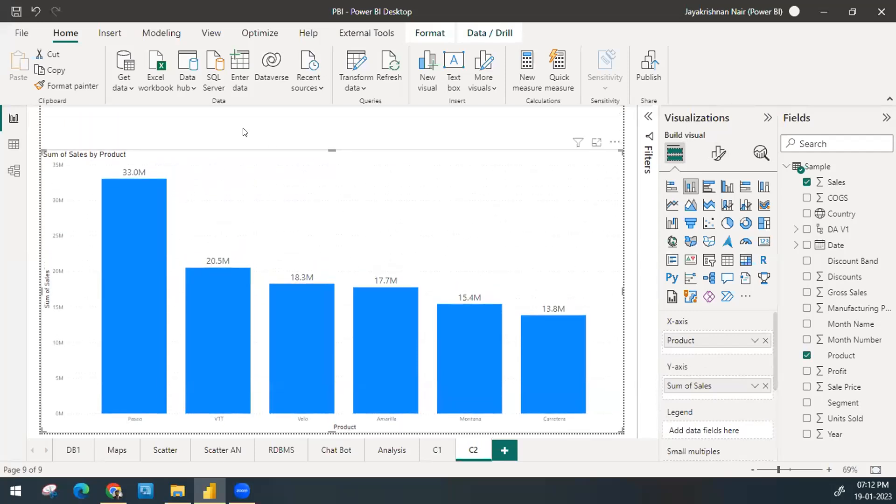
{"action": "mouse_move", "coordinate": [56, 112]}
{"action": "left_mouse_down"}
{"action": "mouse_move", "coordinate": [165, 134]}
{"action": "mouse_move", "coordinate": [363, 127]}
{"action": "left_mouse_up"}
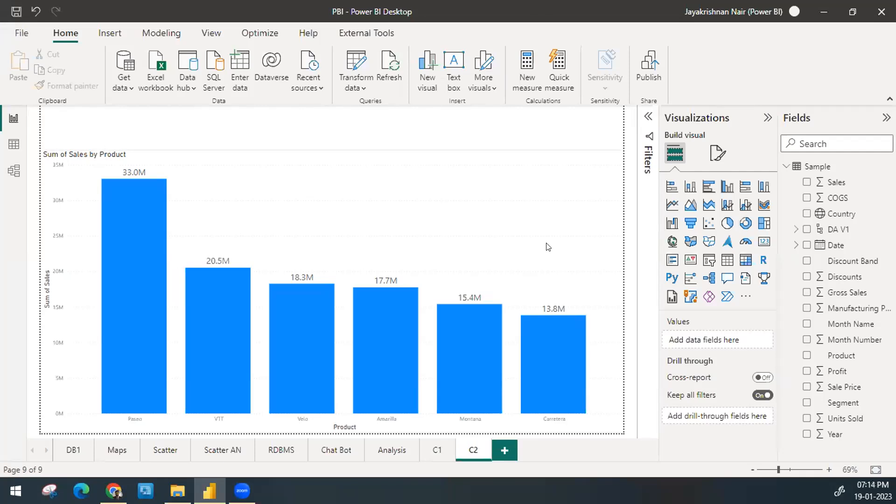
Step: Try Segment and Year in turn as the chart's legend field, removing each one again
{"action": "left_click", "coordinate": [444, 195]}
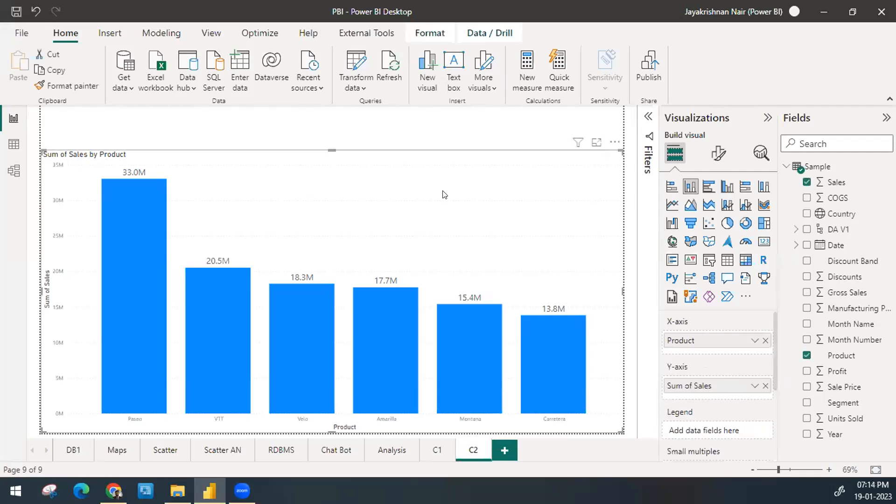
{"action": "scroll", "coordinate": [751, 381], "scroll_direction": "down", "scroll_amount": 3}
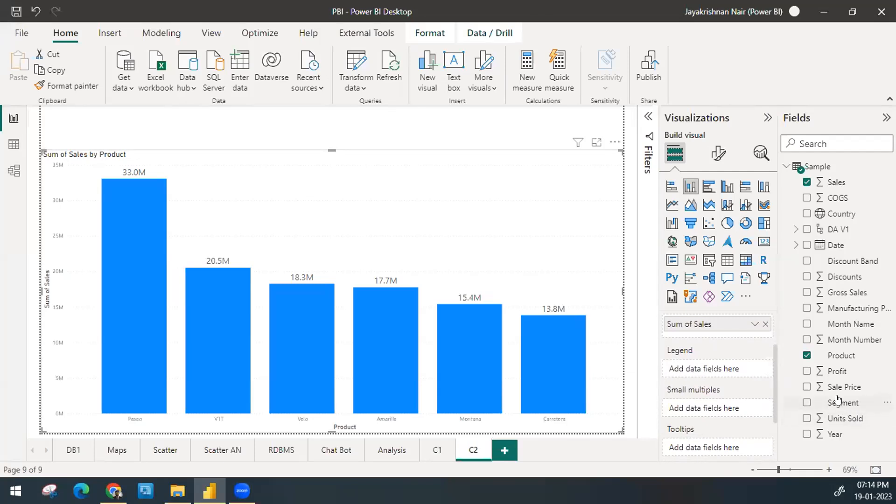
{"action": "left_click_drag", "start_coordinate": [838, 404], "coordinate": [730, 372]}
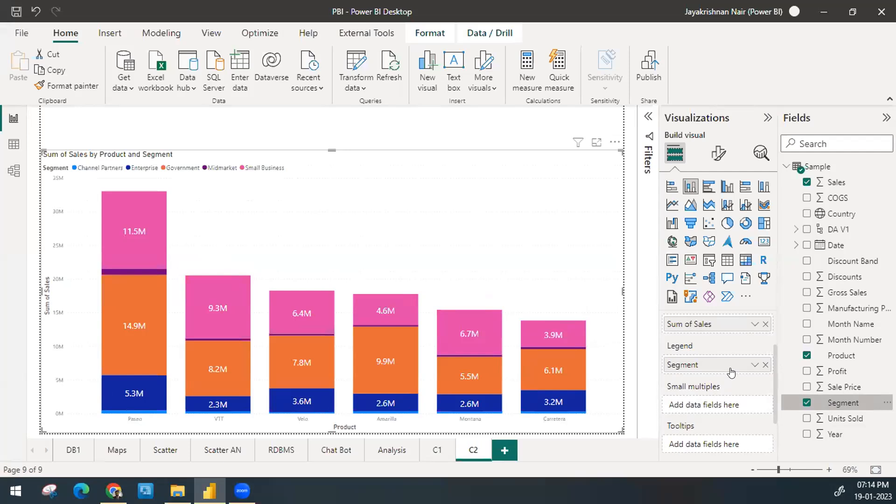
{"action": "left_click", "coordinate": [765, 364]}
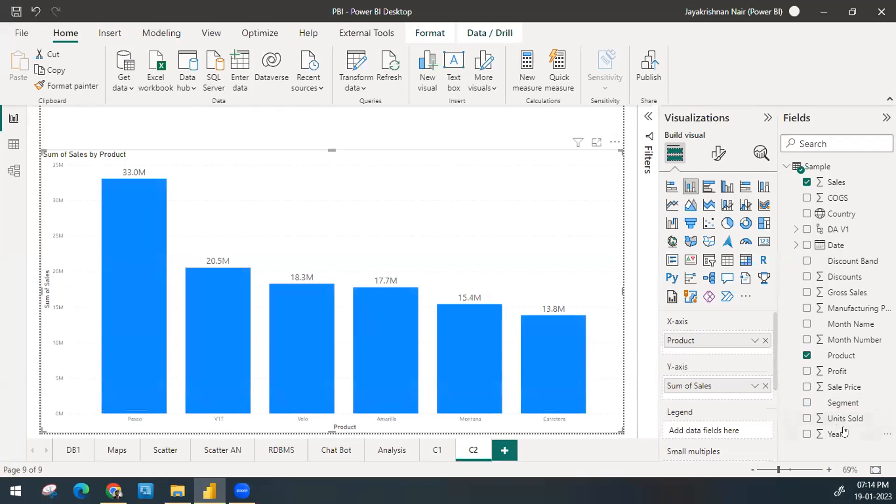
{"action": "left_click_drag", "start_coordinate": [842, 437], "coordinate": [726, 431]}
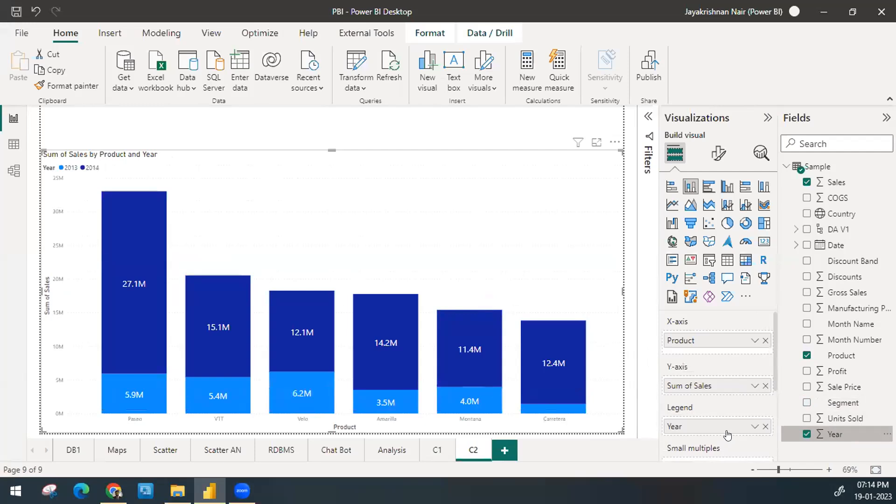
{"action": "left_click", "coordinate": [765, 426]}
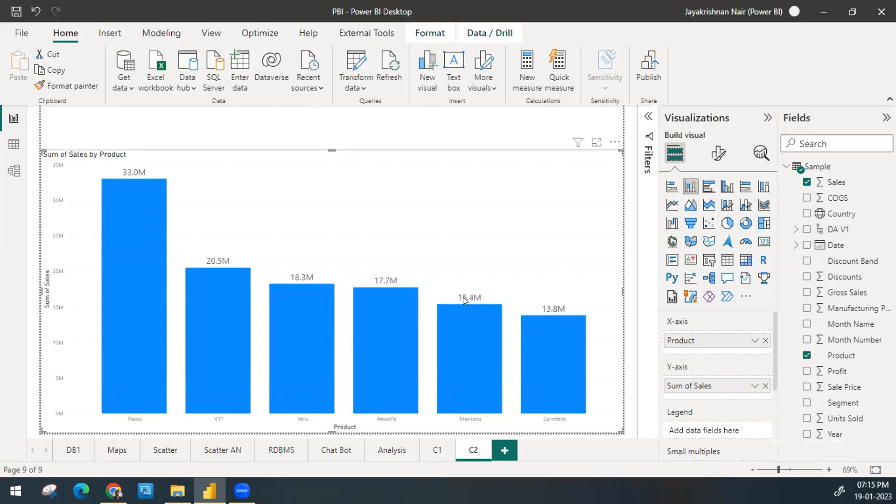
Step: Examine the relationships between the Cont, Sample and WHR tables in the data model, and return to the report page
{"action": "left_click", "coordinate": [15, 171]}
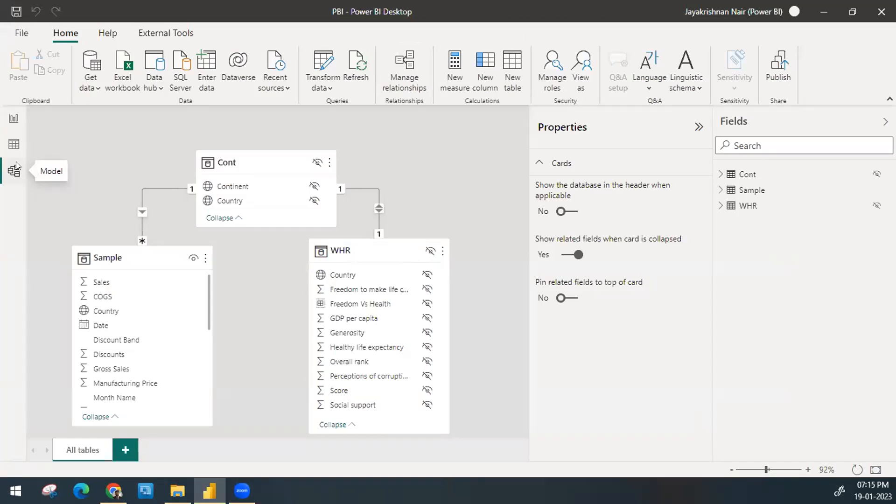
{"action": "left_click", "coordinate": [15, 120]}
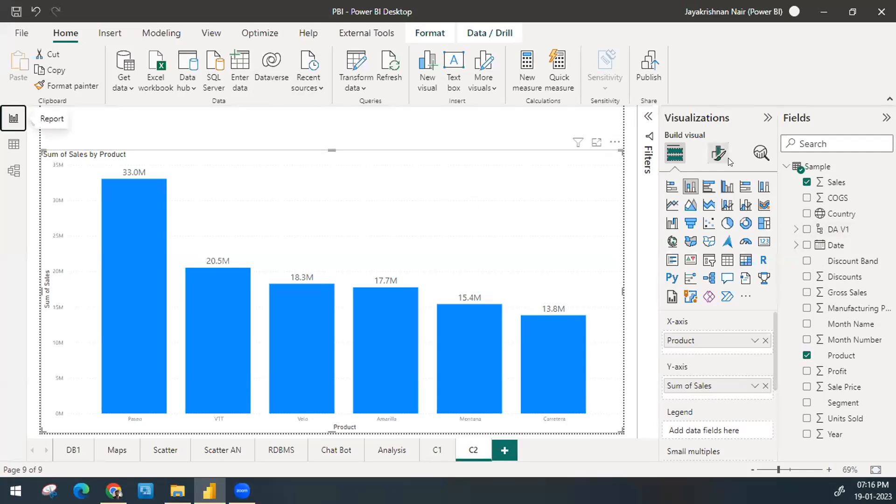
Step: Set the default color of the chart's columns to orange
{"action": "left_click", "coordinate": [713, 155]}
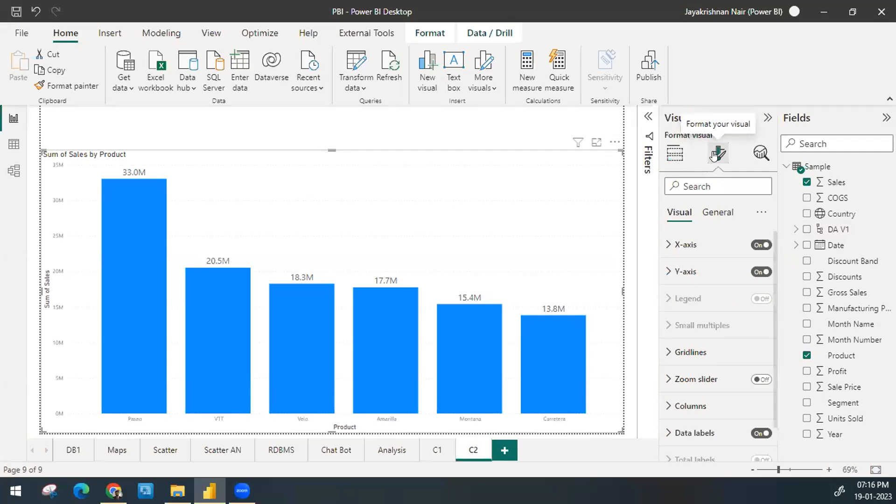
{"action": "scroll", "coordinate": [710, 364], "scroll_direction": "down", "scroll_amount": 1}
{"action": "left_click", "coordinate": [708, 364]}
{"action": "scroll", "coordinate": [690, 364], "scroll_direction": "down", "scroll_amount": 2}
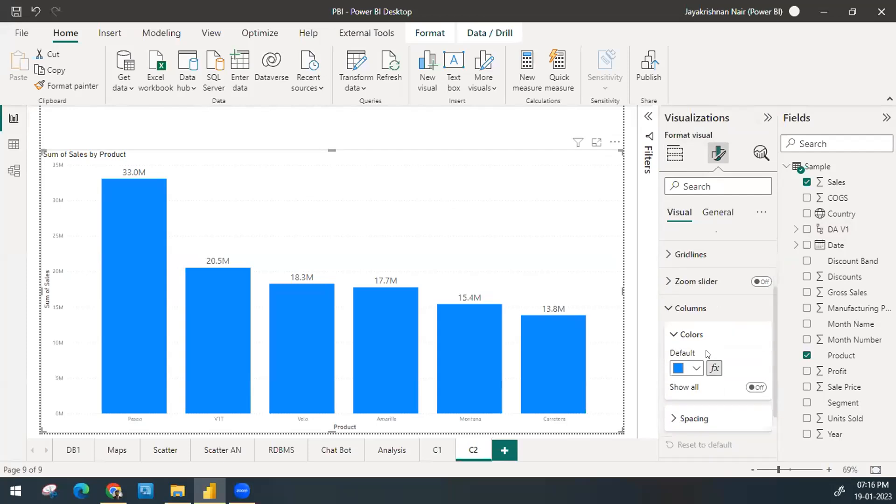
{"action": "left_click", "coordinate": [688, 334]}
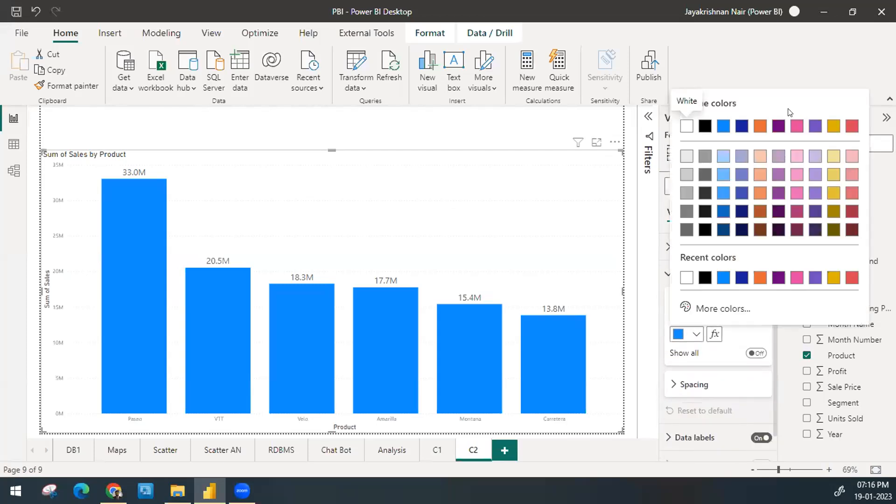
{"action": "left_click", "coordinate": [759, 127]}
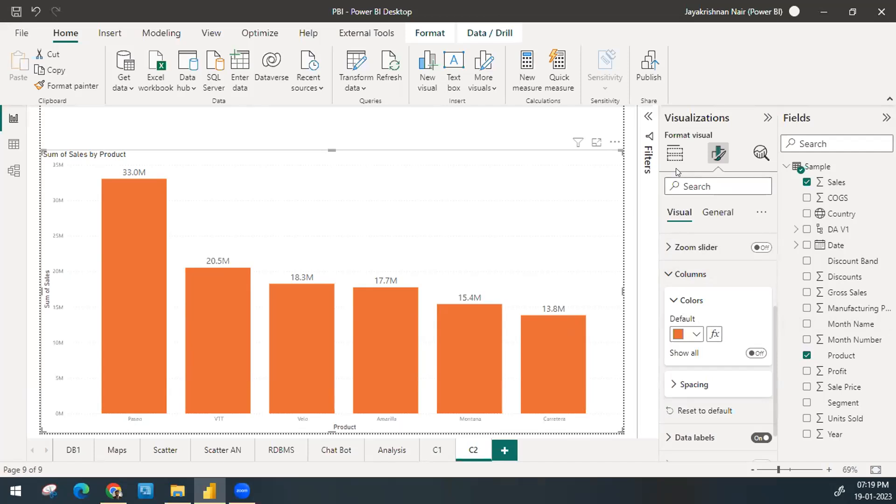
{"action": "left_click", "coordinate": [674, 154]}
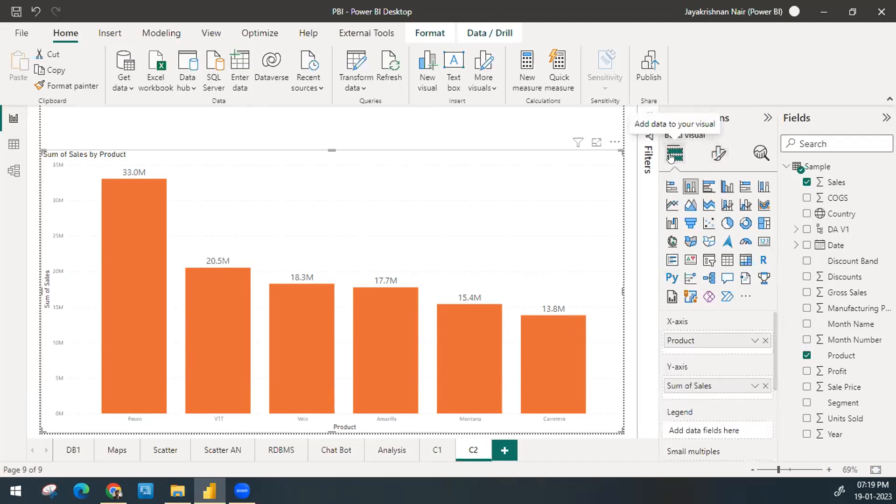
{"action": "left_click", "coordinate": [753, 386]}
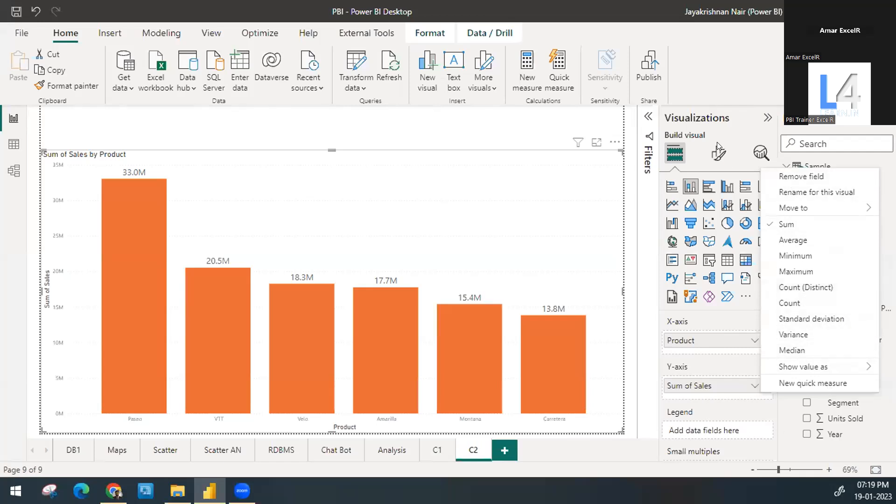
{"action": "left_click", "coordinate": [712, 155]}
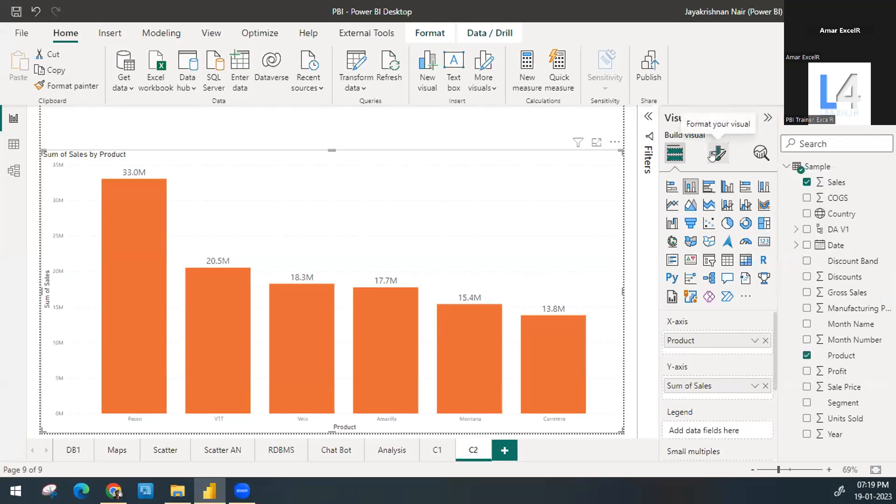
Step: Open conditional formatting for the columns' default color and set the handling of empty values to Don't format
{"action": "left_click", "coordinate": [712, 155]}
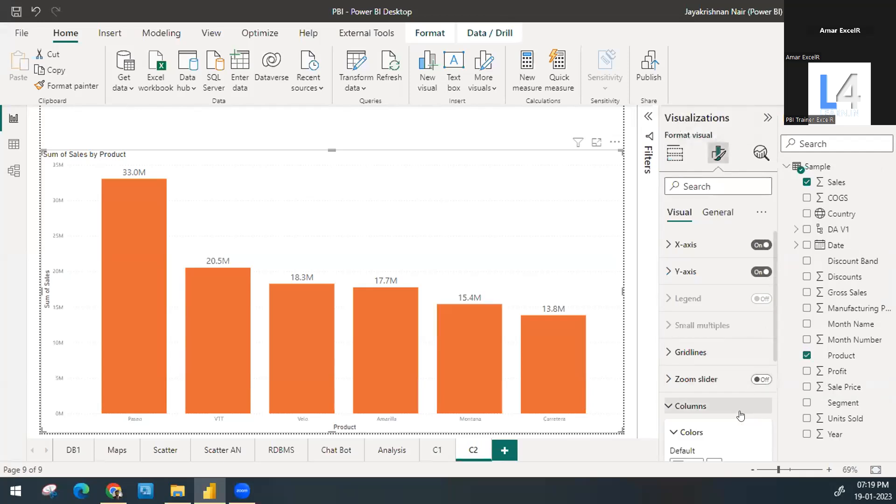
{"action": "left_click", "coordinate": [740, 416]}
{"action": "scroll", "coordinate": [740, 414], "scroll_direction": "down", "scroll_amount": 1}
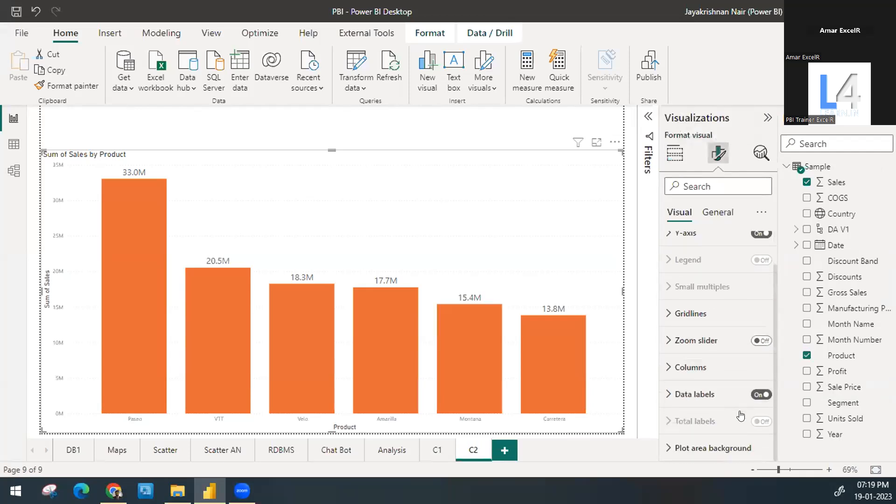
{"action": "left_click", "coordinate": [718, 364]}
{"action": "scroll", "coordinate": [714, 359], "scroll_direction": "down", "scroll_amount": 1}
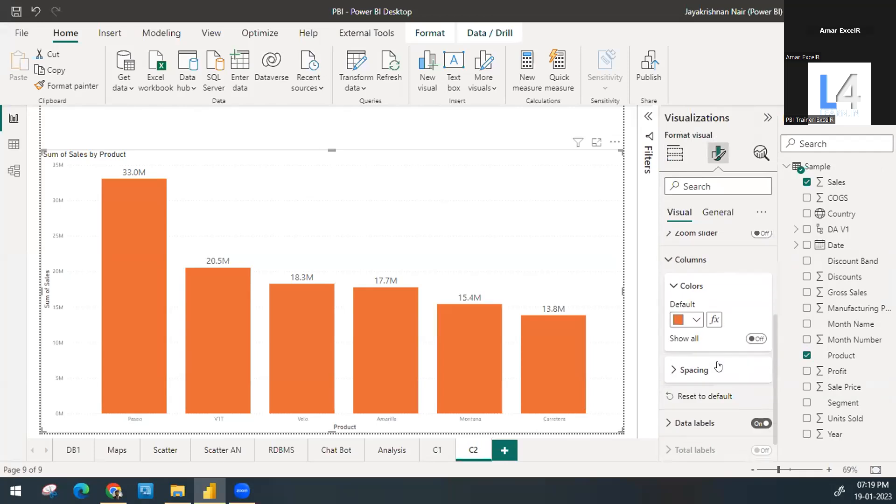
{"action": "left_click", "coordinate": [710, 320]}
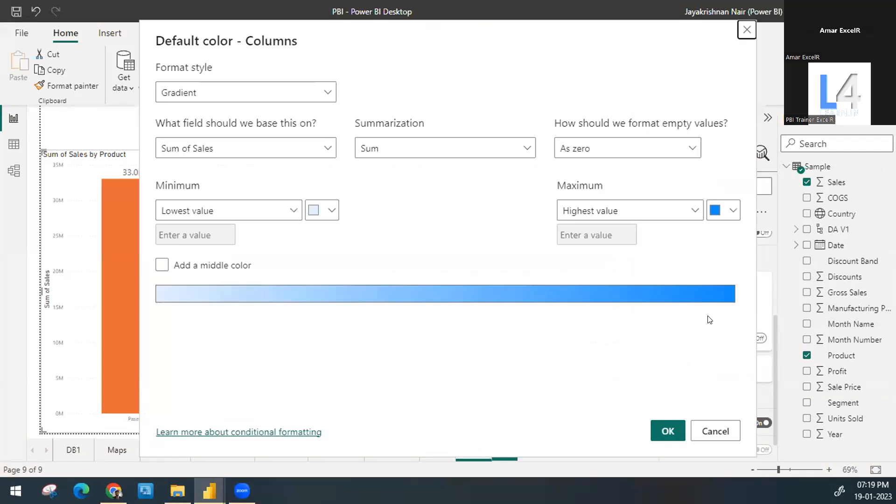
{"action": "left_click", "coordinate": [595, 150]}
{"action": "left_click", "coordinate": [592, 171]}
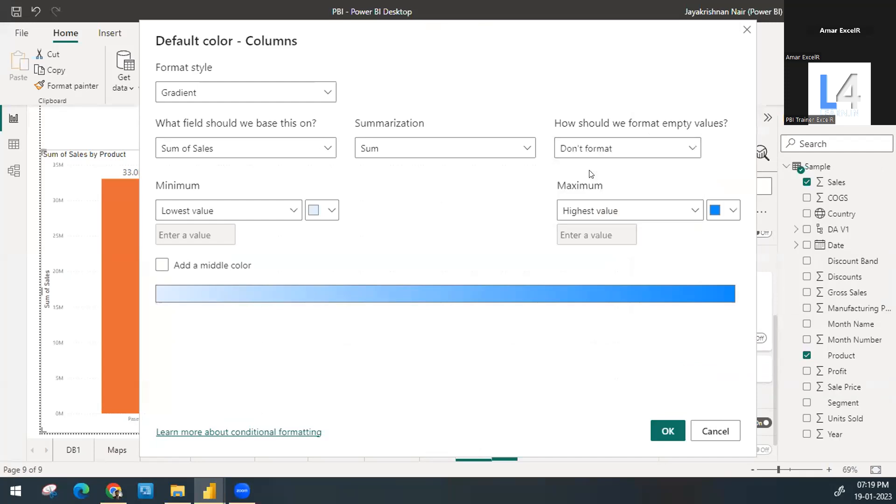
Step: Set the gradient's lowest-value color to light grey and its highest-value color to dark blue
{"action": "left_click", "coordinate": [332, 210]}
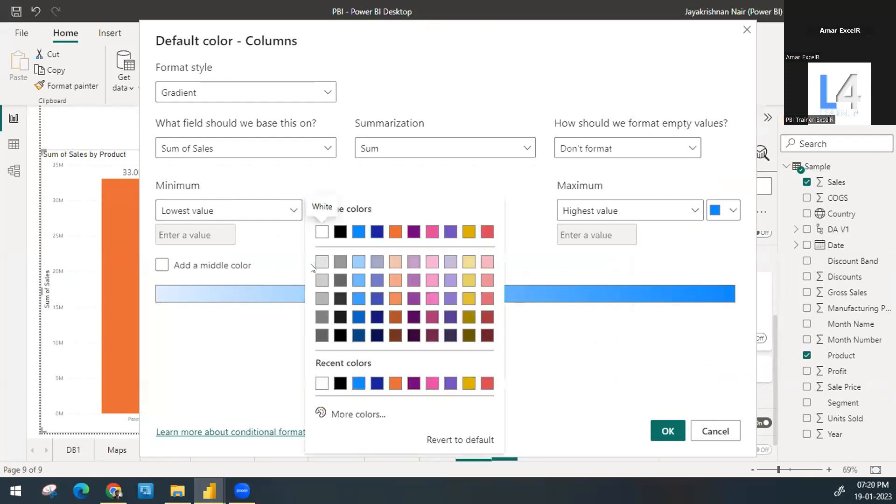
{"action": "left_click", "coordinate": [321, 264]}
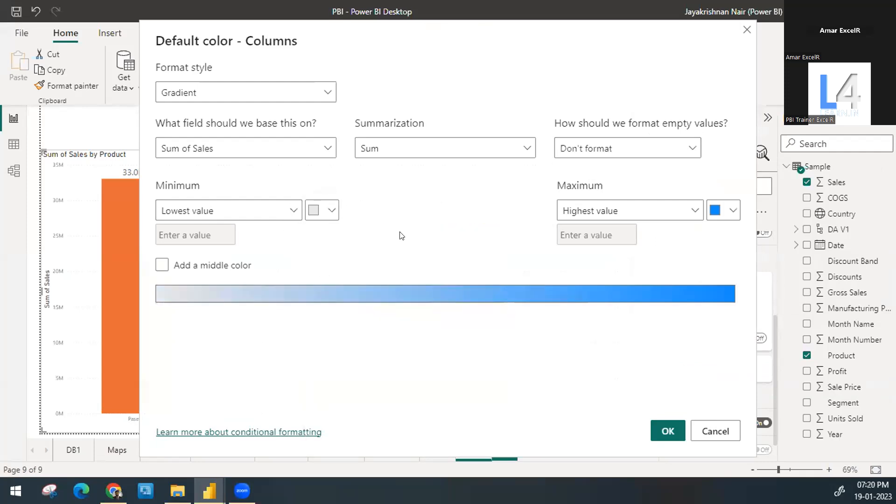
{"action": "left_click", "coordinate": [732, 210]}
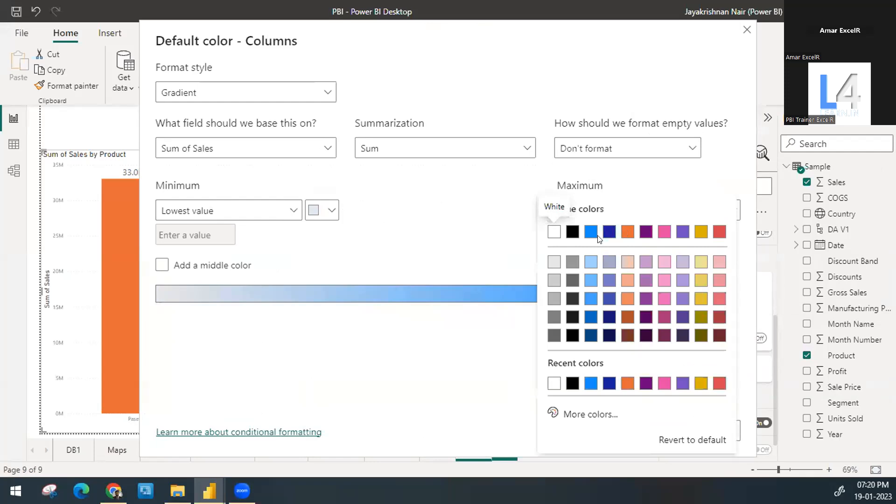
{"action": "left_click", "coordinate": [608, 231]}
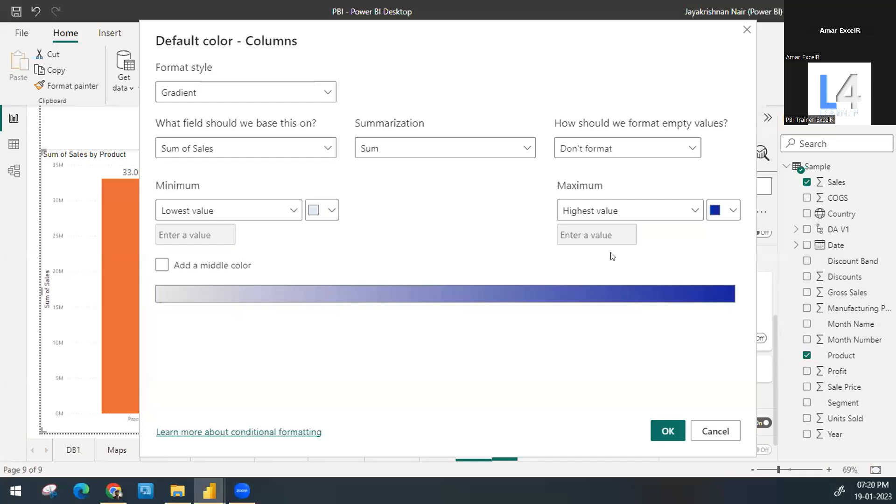
Step: Add a middle color to the gradient and set it to orange
{"action": "left_click", "coordinate": [218, 262]}
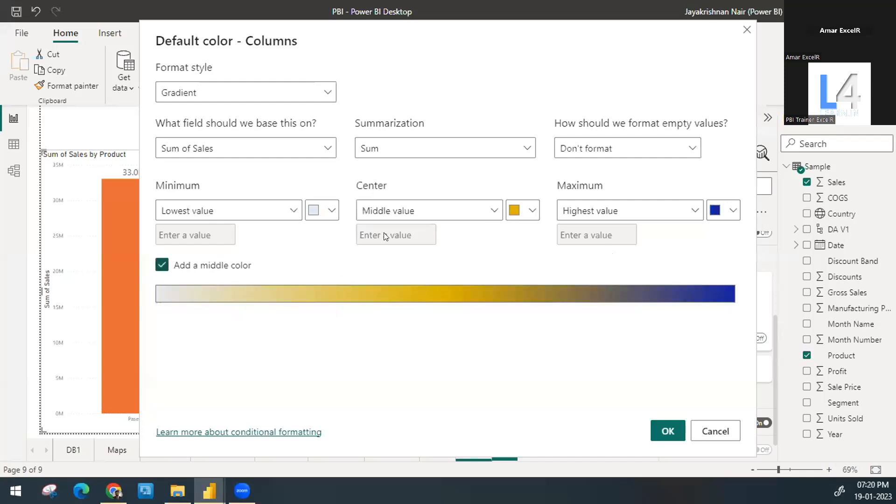
{"action": "left_click", "coordinate": [520, 207]}
{"action": "left_click", "coordinate": [599, 231]}
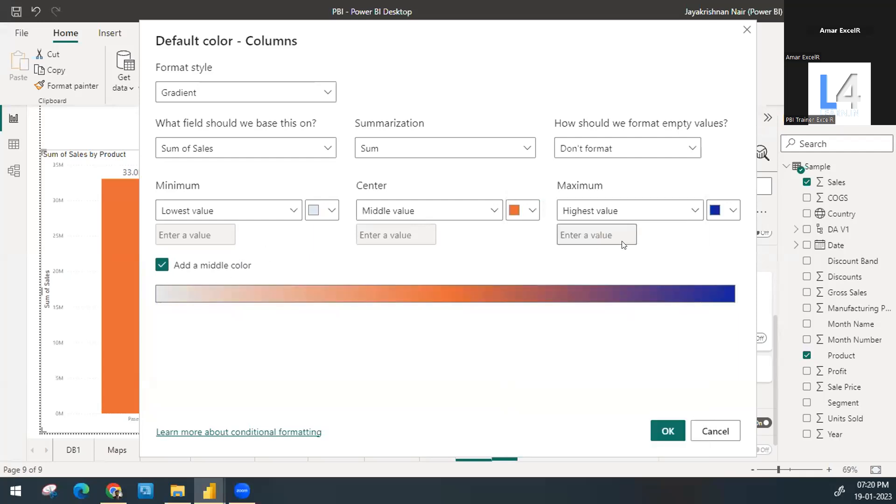
Step: Base the gradient on the Profit field of the Sample table and apply the conditional formatting to the columns
{"action": "left_click", "coordinate": [325, 148]}
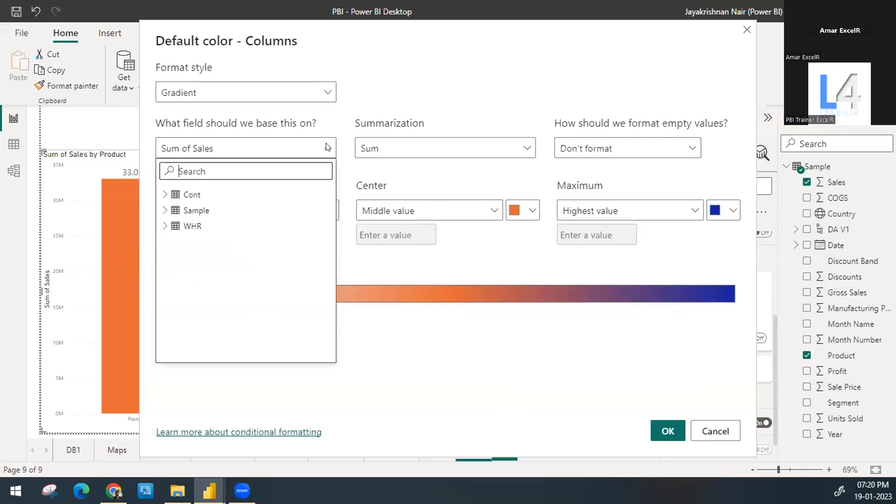
{"action": "left_click", "coordinate": [164, 210]}
{"action": "scroll", "coordinate": [205, 271], "scroll_direction": "down", "scroll_amount": 3}
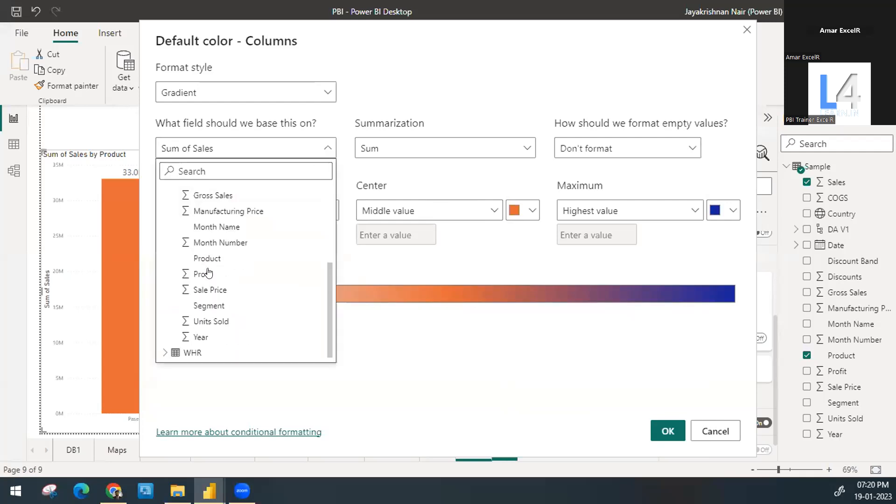
{"action": "left_click", "coordinate": [208, 273]}
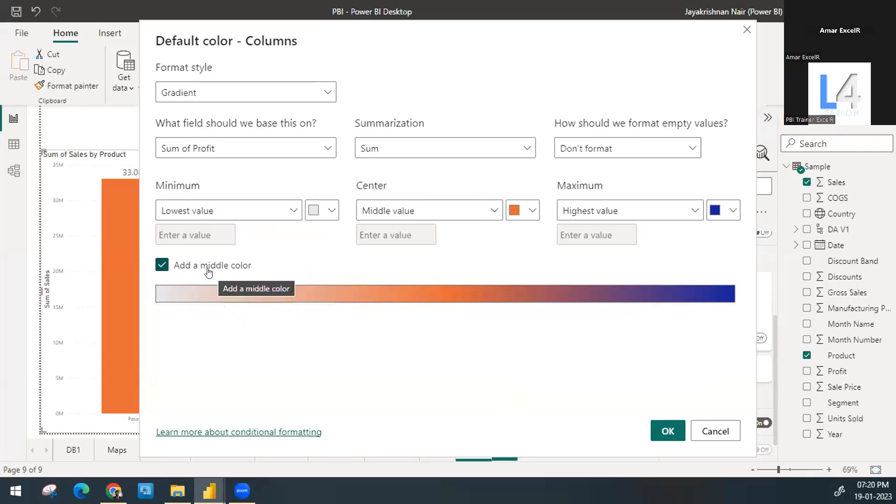
{"action": "left_click", "coordinate": [666, 433]}
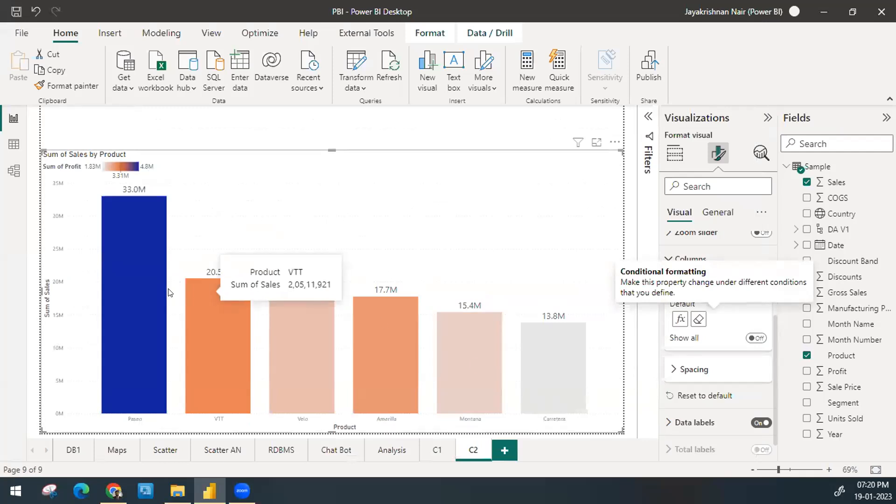
Step: Add the Profit field to the tooltips of the sales by product column chart
{"action": "mouse_move", "coordinate": [146, 276]}
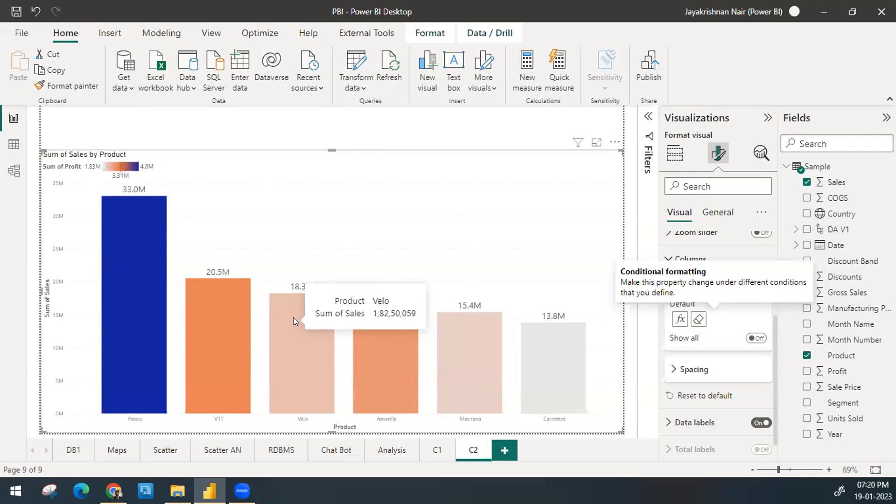
{"action": "left_click", "coordinate": [667, 155]}
{"action": "scroll", "coordinate": [713, 360], "scroll_direction": "down", "scroll_amount": 2}
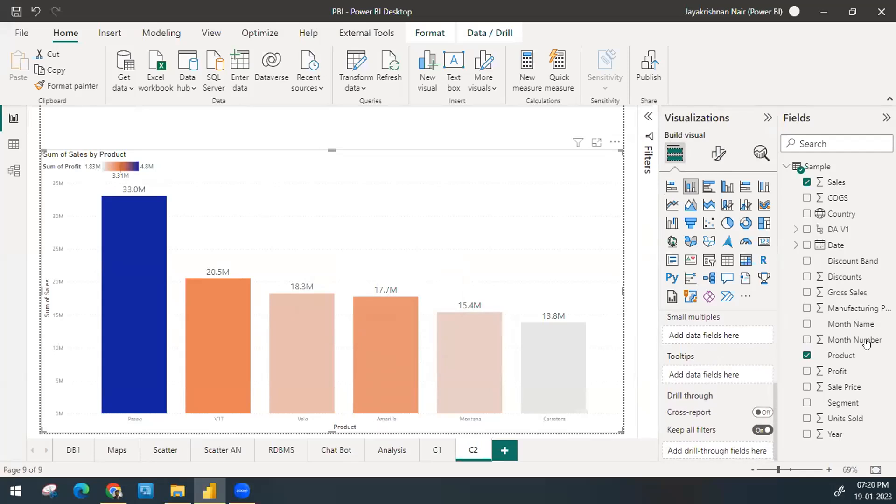
{"action": "left_click_drag", "start_coordinate": [846, 374], "coordinate": [733, 378]}
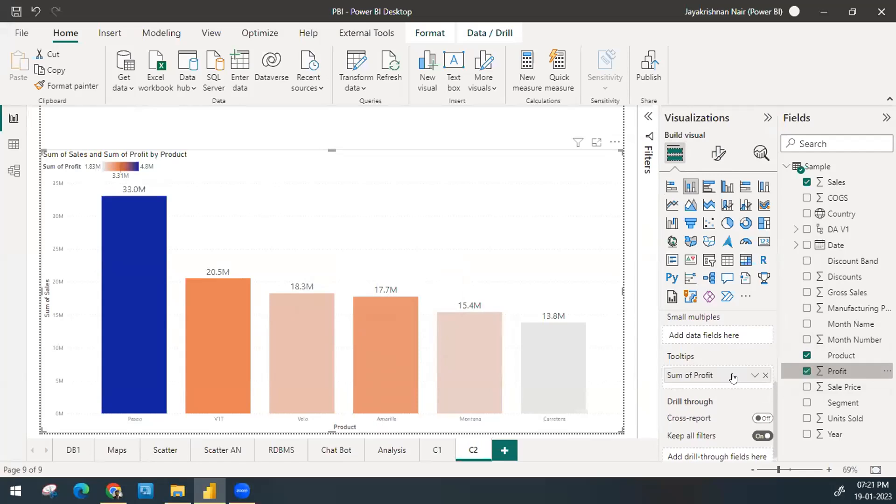
Step: Rename the Sum of Profit tooltip field to Profit for this chart
{"action": "double_click", "coordinate": [732, 376]}
{"action": "left_click", "coordinate": [733, 373]}
{"action": "key", "text": "Home"}
{"action": "key", "text": "Delete"}
{"action": "key", "text": "Delete"}
{"action": "key", "text": "Delete"}
{"action": "key", "text": "Delete"}
{"action": "key", "text": "Delete"}
{"action": "key", "text": "Delete"}
{"action": "key", "text": "Delete"}
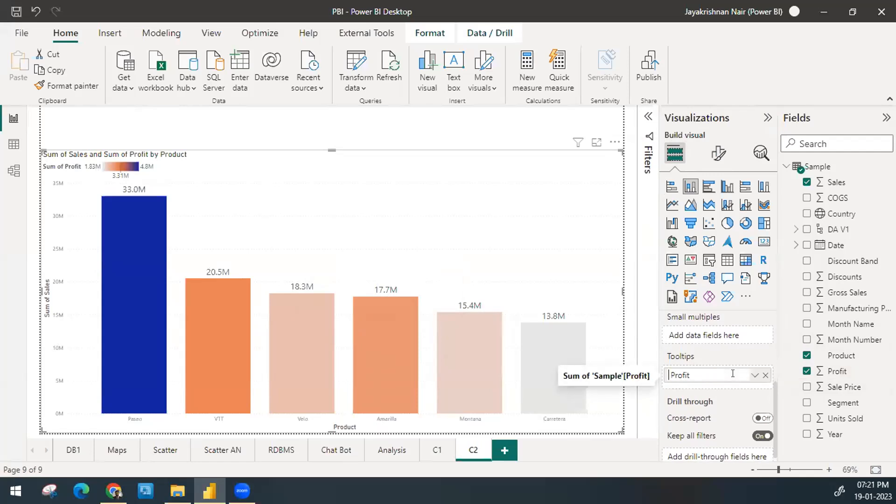
{"action": "key", "text": "Return"}
Step: Rename the chart's Y-axis field from Sum of Sales to Sales
{"action": "scroll", "coordinate": [735, 377], "scroll_direction": "up", "scroll_amount": 3}
{"action": "double_click", "coordinate": [671, 377]}
{"action": "left_click", "coordinate": [671, 377]}
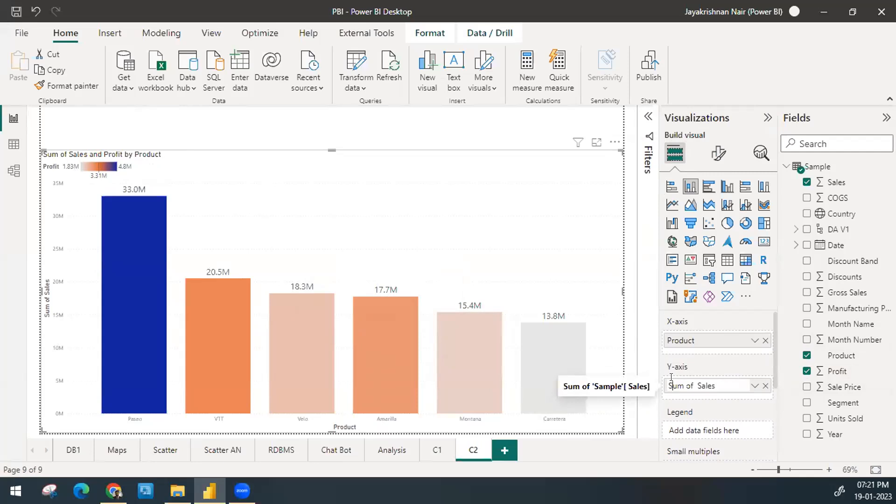
{"action": "key", "text": "BackSpace"}
{"action": "key", "text": "BackSpace"}
{"action": "key", "text": "BackSpace"}
{"action": "key", "text": "BackSpace"}
{"action": "key", "text": "BackSpace"}
{"action": "key", "text": "BackSpace"}
{"action": "key", "text": "BackSpace"}
{"action": "key", "text": "Return"}
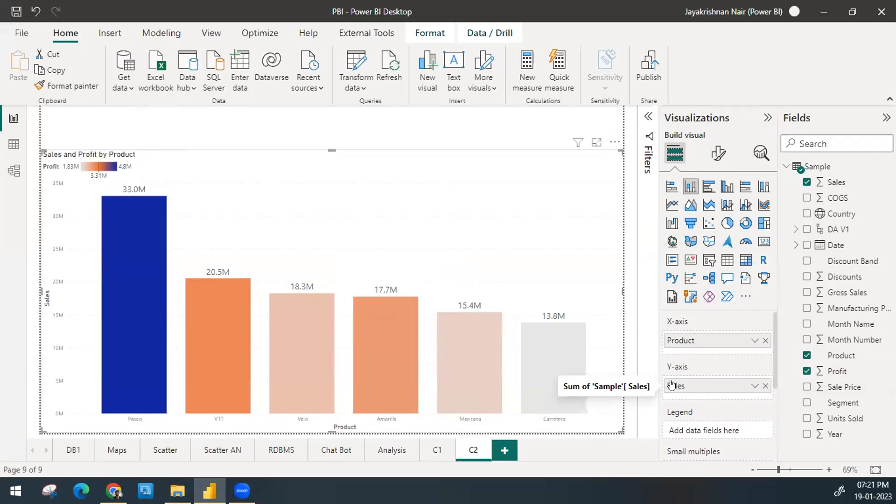
Step: Try a separate pie chart with Product as legend and Discounts as values, and delete it again
{"action": "left_click", "coordinate": [503, 130]}
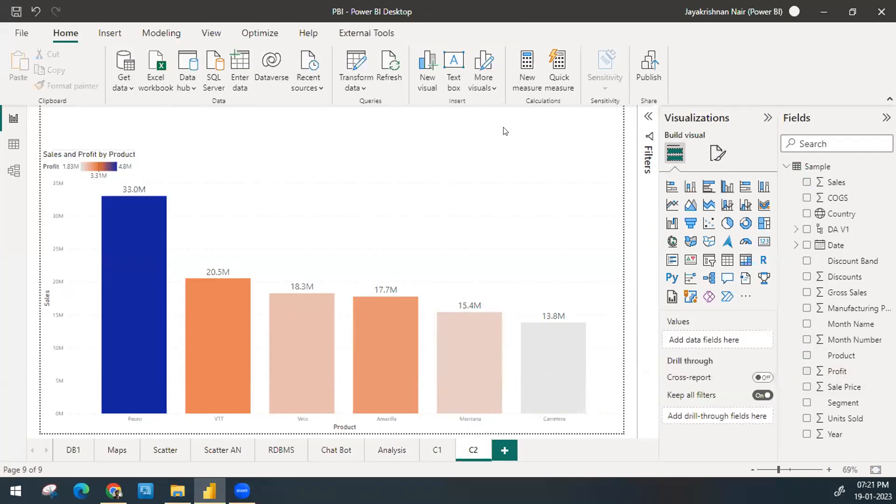
{"action": "left_click", "coordinate": [727, 224]}
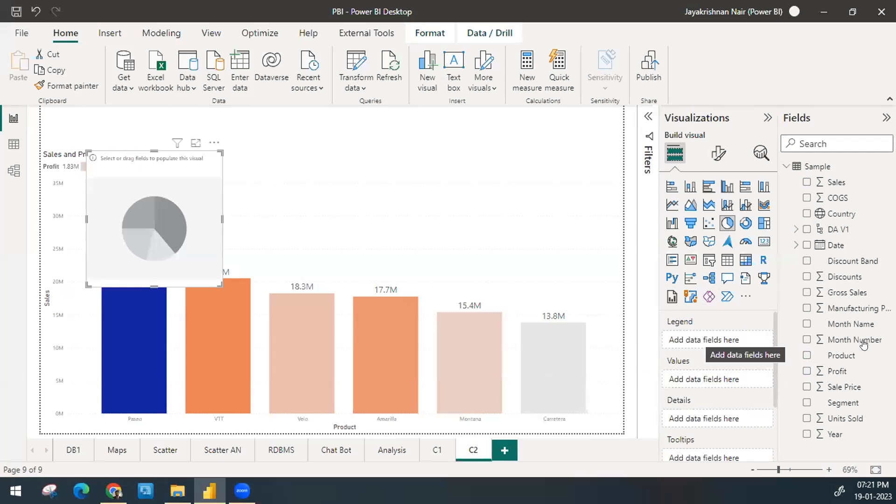
{"action": "left_click_drag", "start_coordinate": [843, 354], "coordinate": [713, 340]}
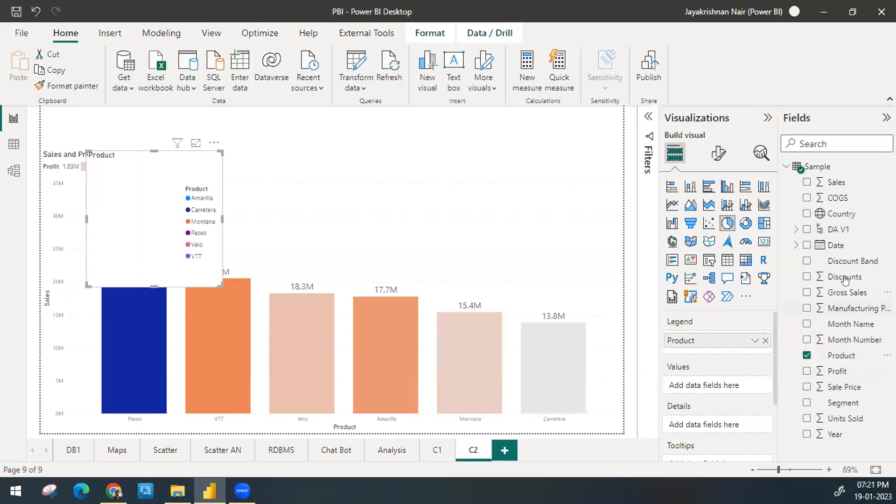
{"action": "left_click_drag", "start_coordinate": [842, 276], "coordinate": [732, 386]}
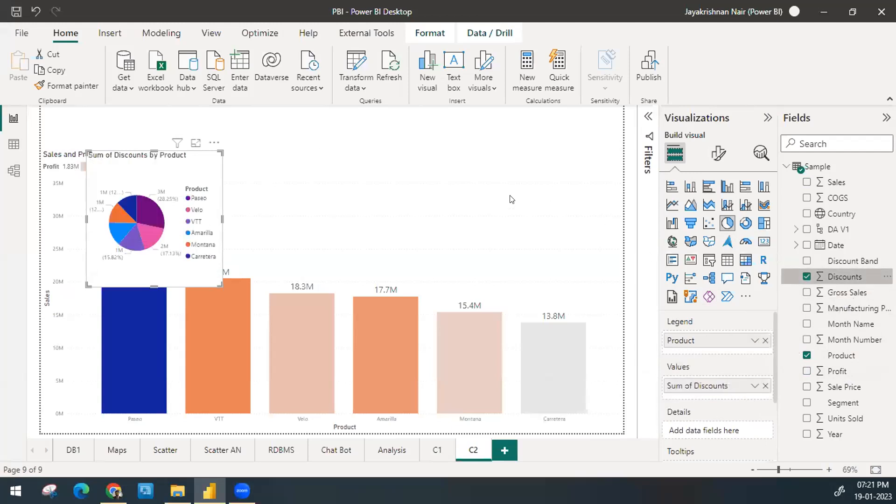
{"action": "left_click_drag", "start_coordinate": [222, 157], "coordinate": [481, 126]}
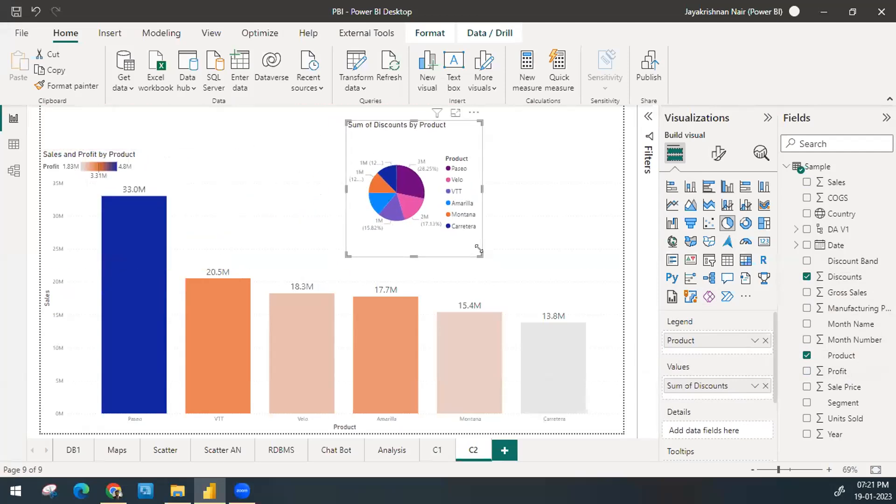
{"action": "left_click_drag", "start_coordinate": [479, 249], "coordinate": [574, 305]}
{"action": "key", "text": "Delete"}
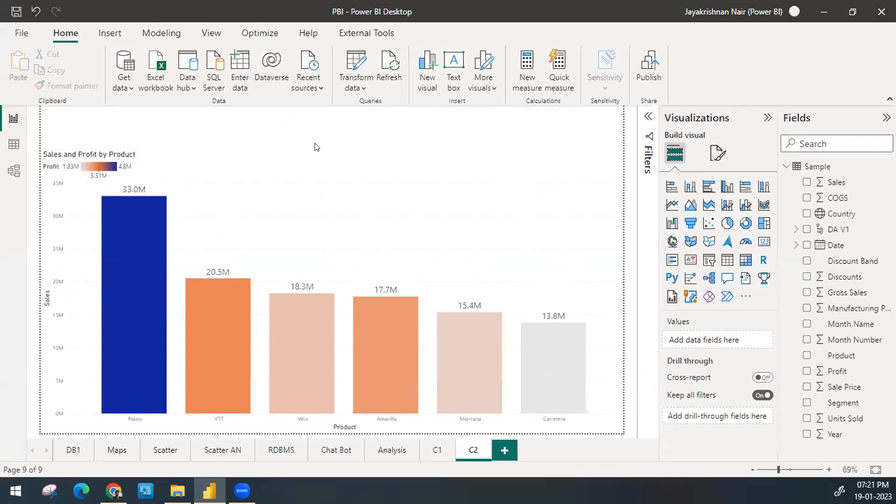
Step: Review the gradient conditional formatting settings behind the column chart's default color
{"action": "left_click", "coordinate": [353, 214]}
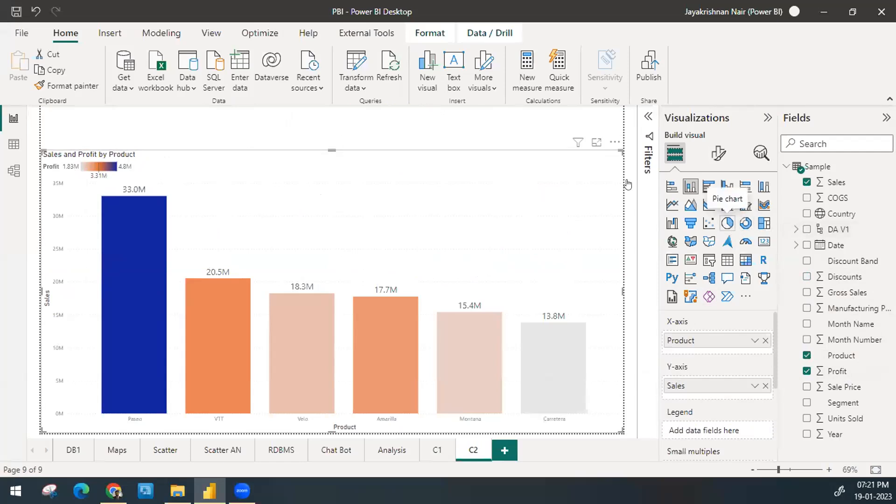
{"action": "left_click", "coordinate": [268, 125]}
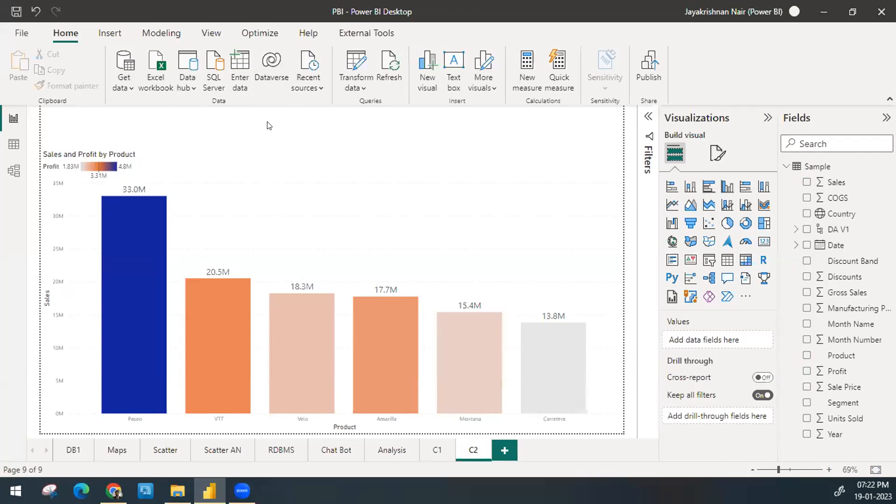
{"action": "left_click", "coordinate": [294, 186]}
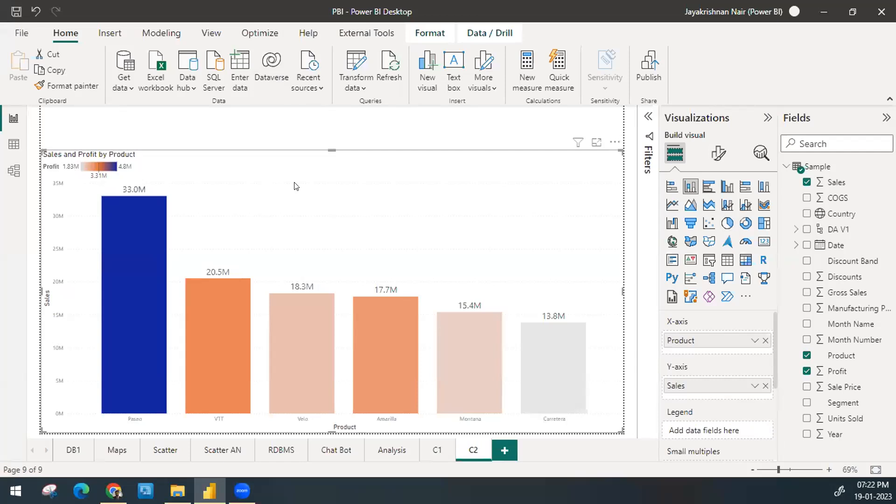
{"action": "left_click", "coordinate": [717, 153]}
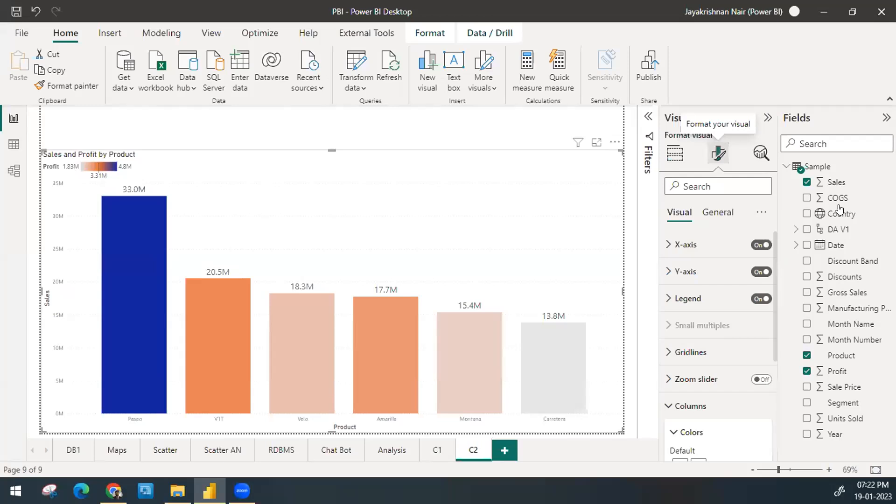
{"action": "scroll", "coordinate": [667, 409], "scroll_direction": "down", "scroll_amount": 3}
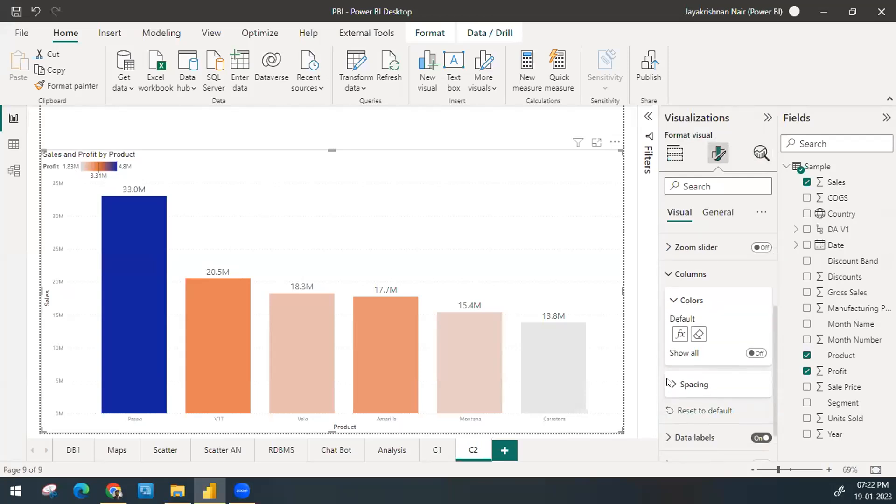
{"action": "left_click", "coordinate": [679, 334]}
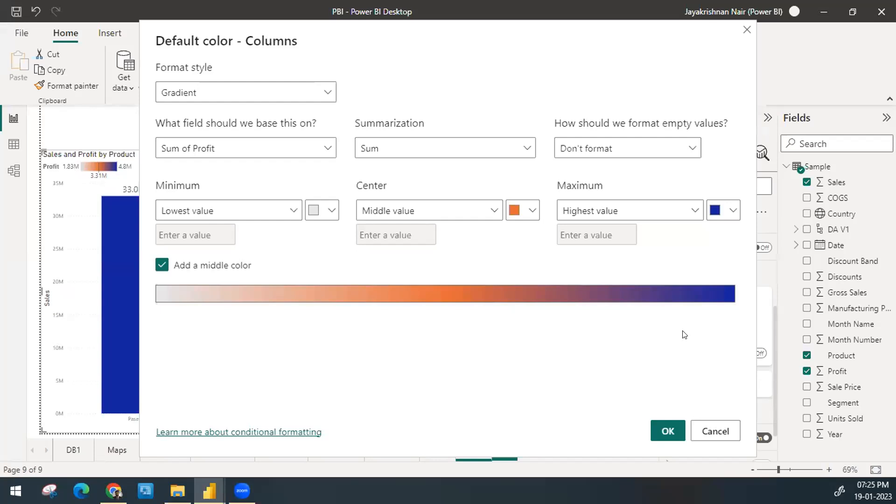
{"action": "left_click", "coordinate": [660, 430]}
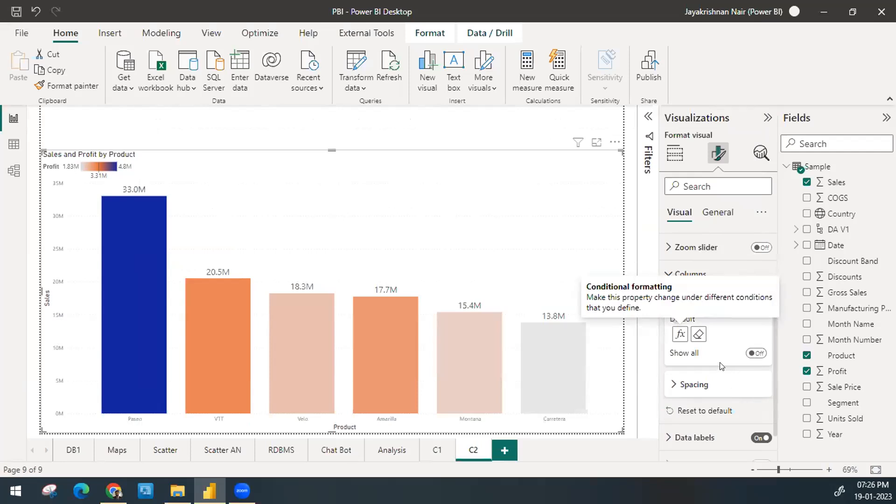
{"action": "left_click", "coordinate": [680, 333]}
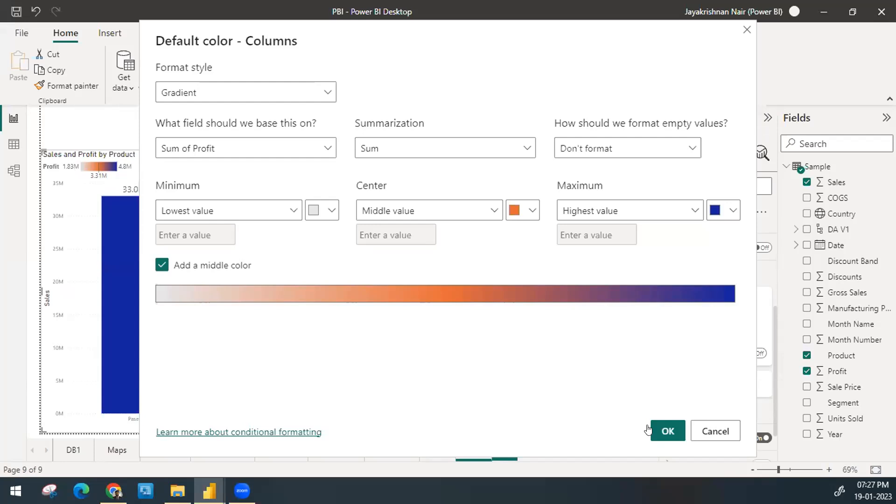
{"action": "left_click", "coordinate": [665, 428]}
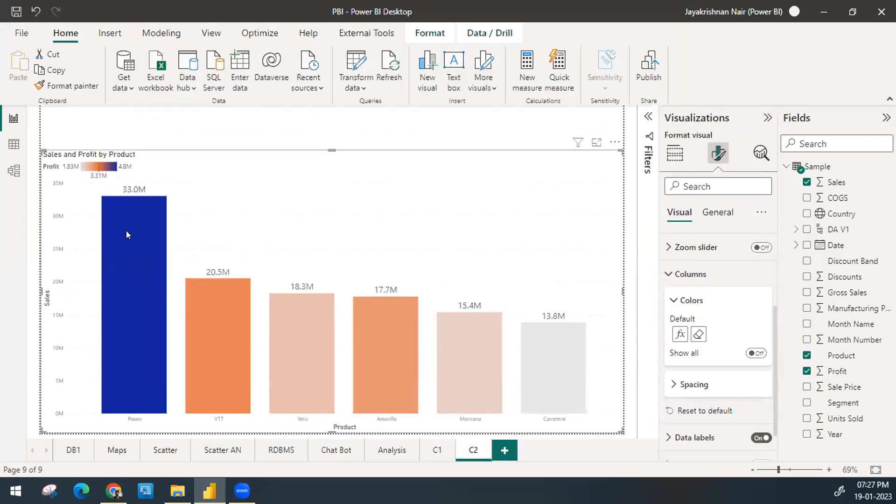
Step: Check the tooltip of the Paseo column and the field assigned to the chart's tooltips
{"action": "mouse_move", "coordinate": [126, 231]}
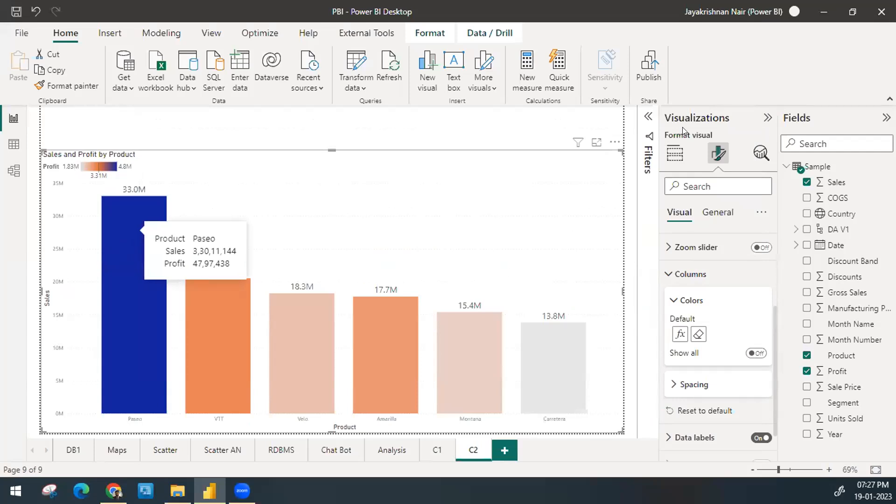
{"action": "left_click", "coordinate": [675, 153]}
{"action": "scroll", "coordinate": [718, 322], "scroll_direction": "down", "scroll_amount": 4}
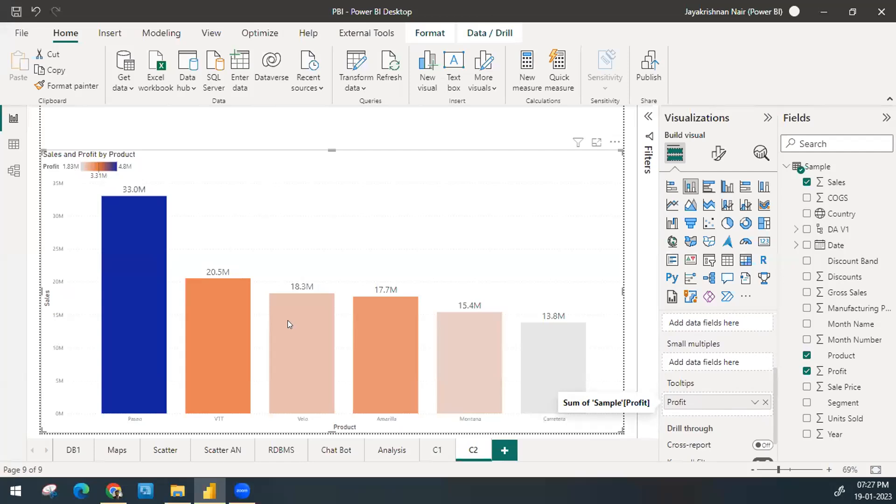
{"action": "mouse_move", "coordinate": [119, 233]}
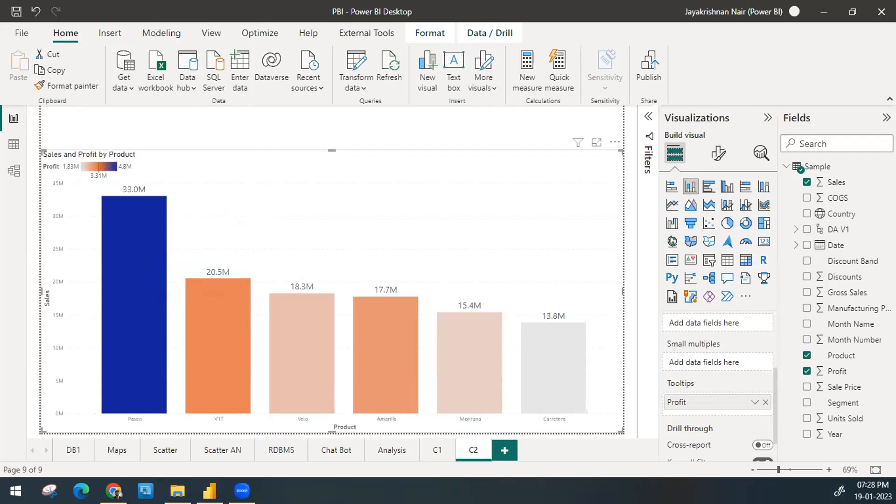
Step: Insert a card visual on the report page and fill it with the Sales field
{"action": "left_click", "coordinate": [490, 141]}
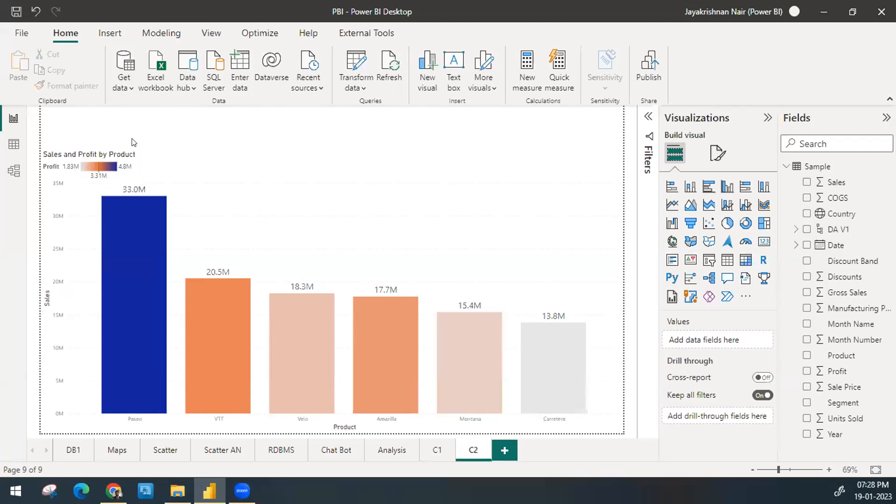
{"action": "left_click_drag", "start_coordinate": [47, 119], "coordinate": [116, 146]}
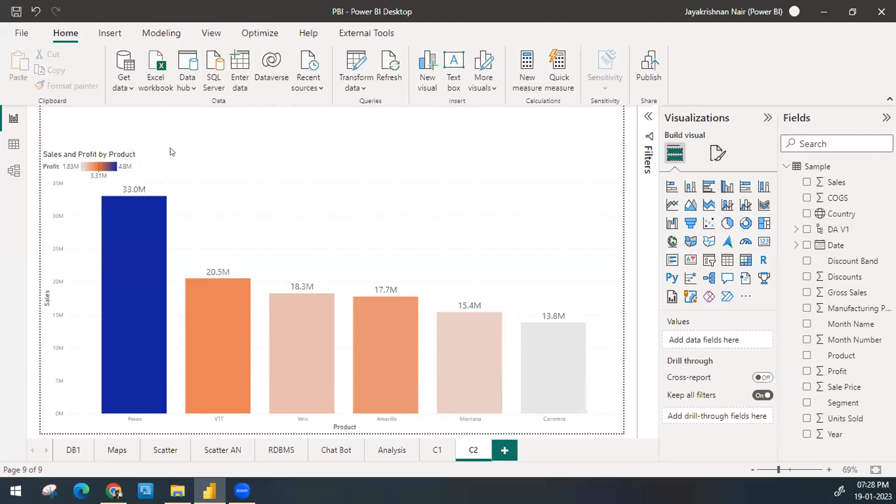
{"action": "left_click", "coordinate": [764, 243]}
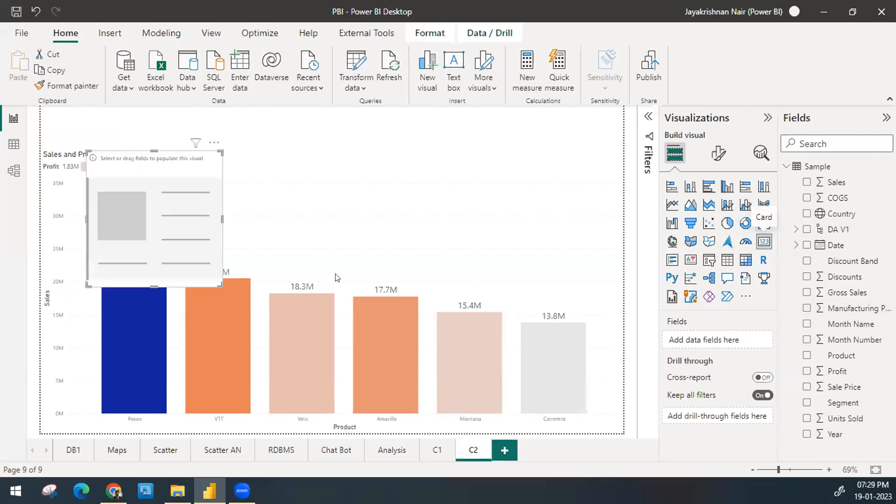
{"action": "left_click_drag", "start_coordinate": [181, 227], "coordinate": [483, 226]}
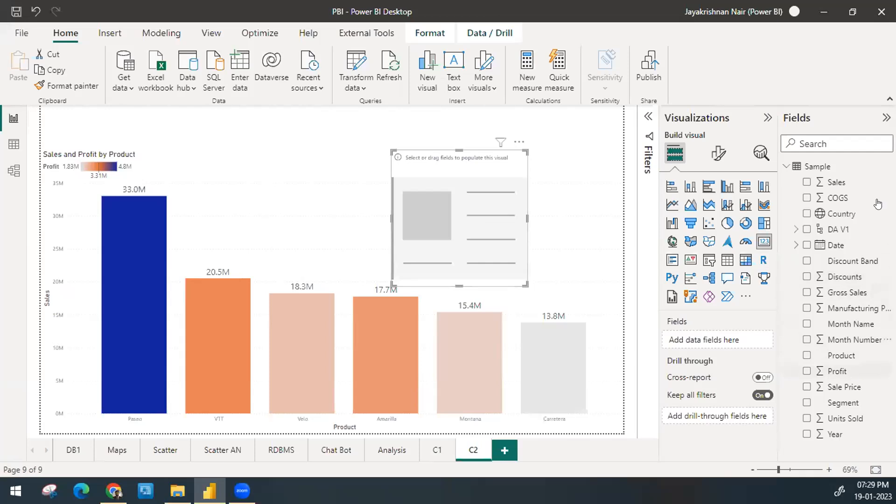
{"action": "left_click_drag", "start_coordinate": [845, 183], "coordinate": [725, 341]}
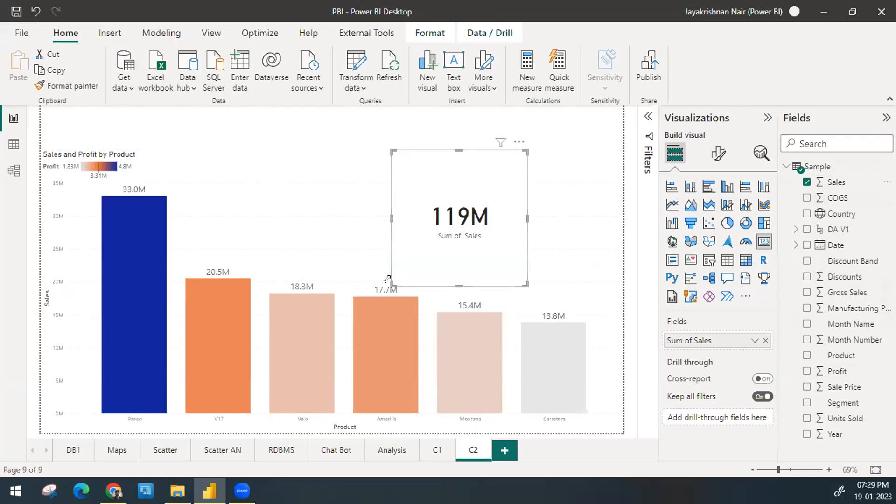
Step: Shrink the sales card and place it in the upper-left corner of the page, above the column chart
{"action": "left_click_drag", "start_coordinate": [386, 279], "coordinate": [465, 199]}
{"action": "left_click_drag", "start_coordinate": [520, 161], "coordinate": [85, 124]}
{"action": "left_click", "coordinate": [183, 149]}
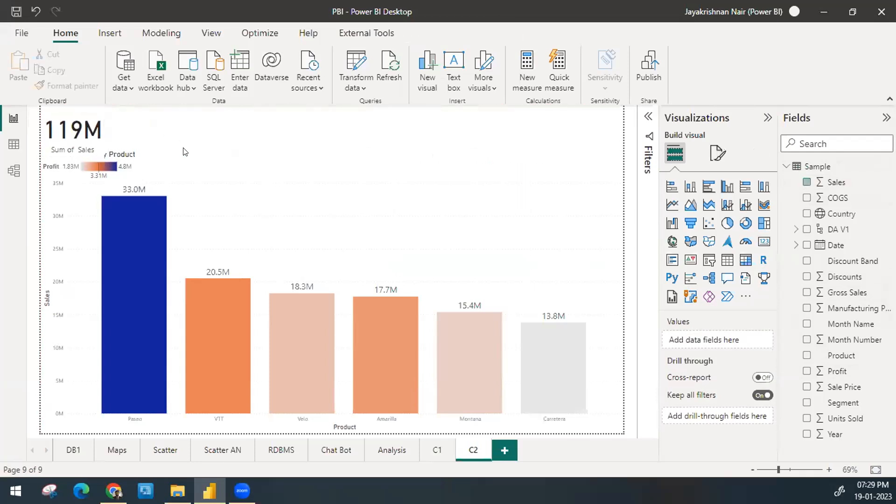
{"action": "left_click", "coordinate": [185, 161]}
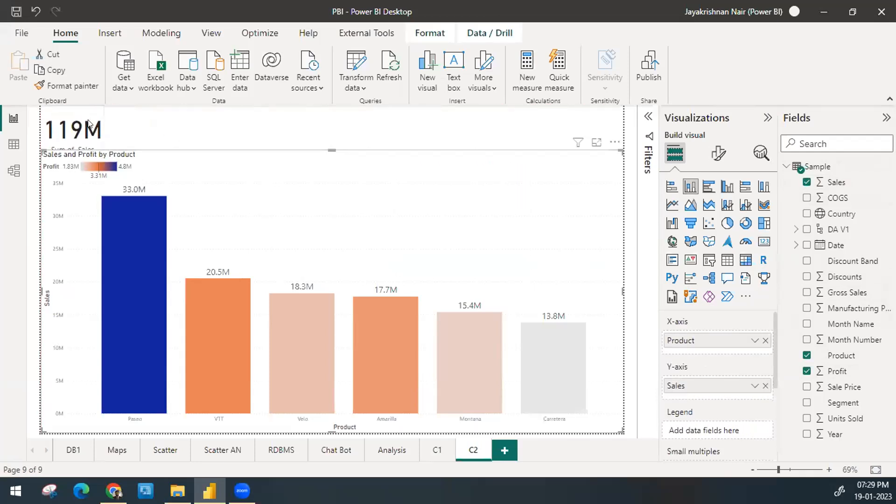
Step: Set the font size of the sales card's callout value to 35
{"action": "left_click", "coordinate": [72, 136]}
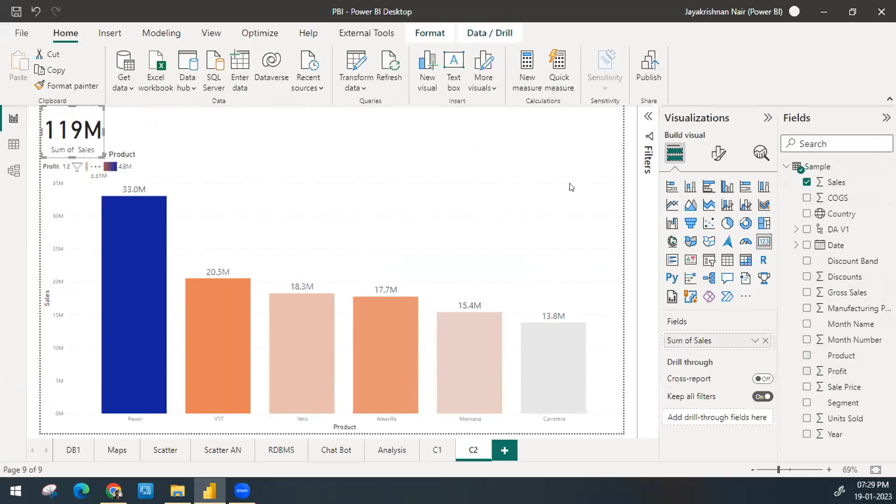
{"action": "left_click", "coordinate": [719, 154]}
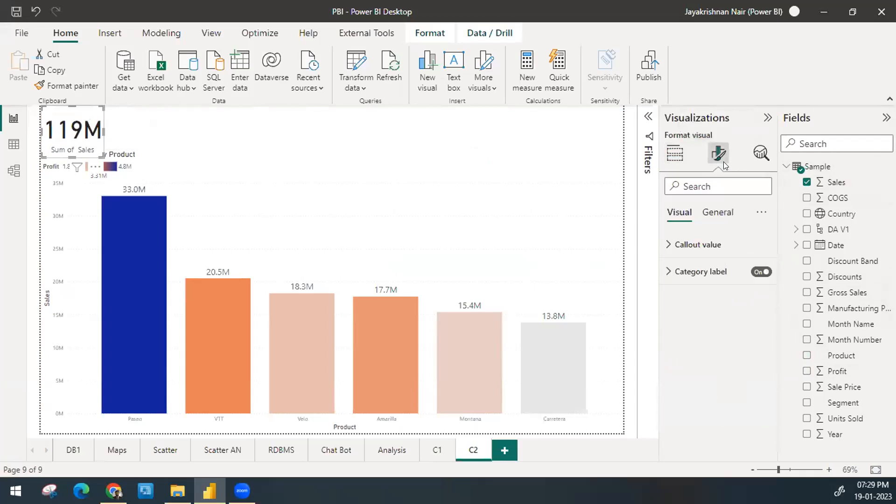
{"action": "left_click", "coordinate": [713, 242]}
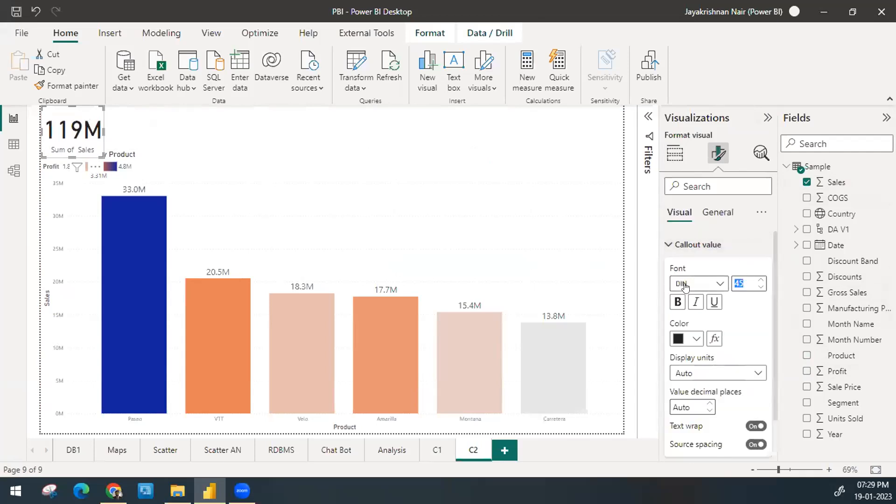
{"action": "type", "text": "35"}
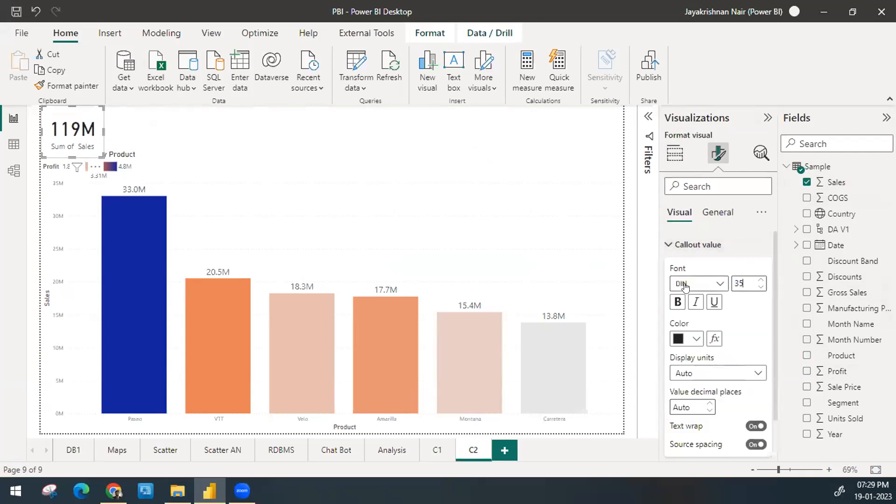
Step: Reduce the height of the sales card so that it ends above the column chart's title
{"action": "left_click_drag", "start_coordinate": [70, 153], "coordinate": [75, 146]}
{"action": "left_click", "coordinate": [203, 130]}
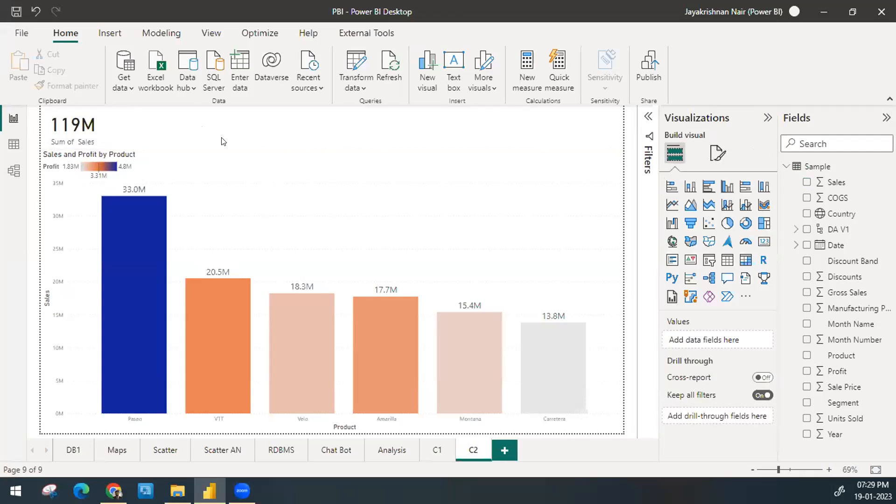
Step: Rename the sales card's field for this visual as Total Sales
{"action": "left_click", "coordinate": [70, 124]}
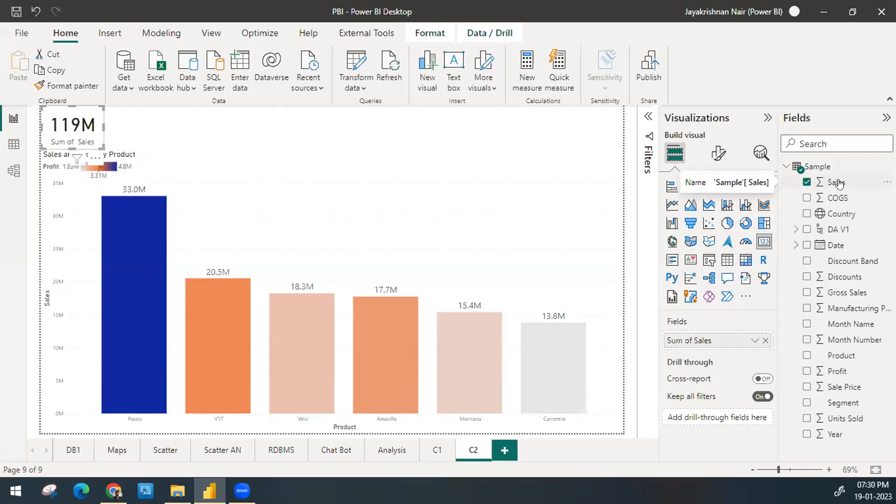
{"action": "left_click", "coordinate": [718, 154]}
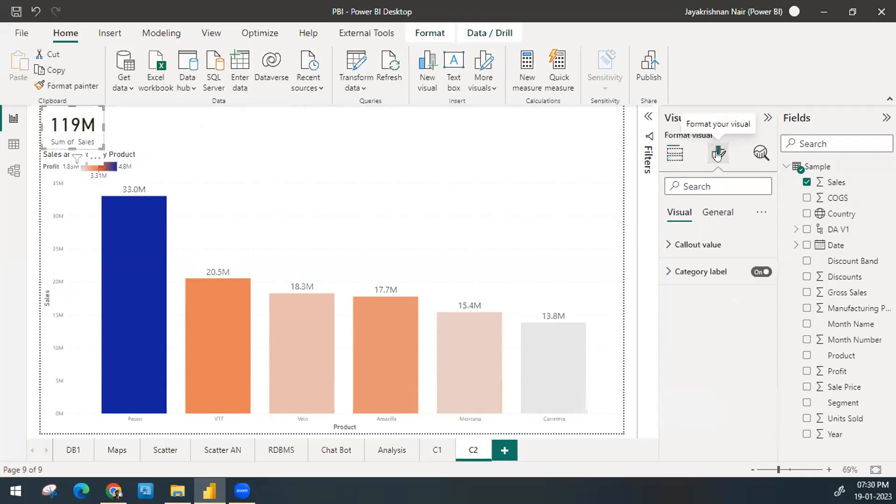
{"action": "left_click", "coordinate": [709, 247]}
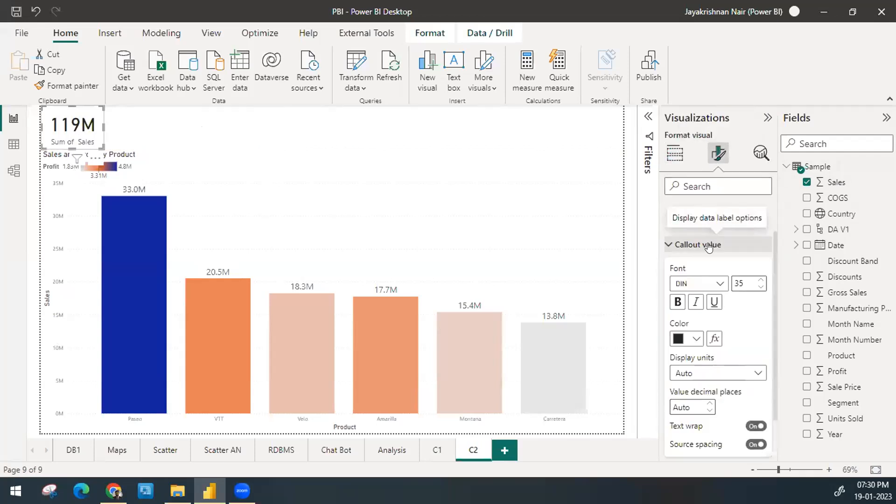
{"action": "left_click", "coordinate": [674, 153]}
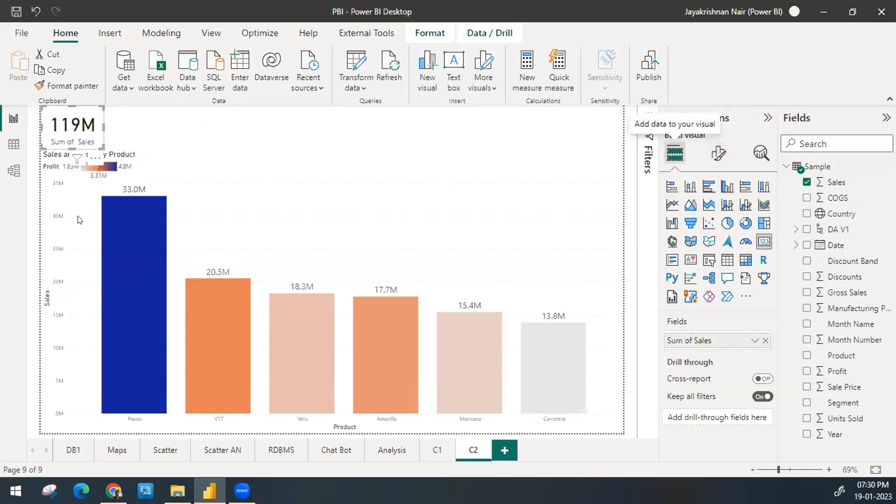
{"action": "double_click", "coordinate": [690, 334]}
{"action": "key", "text": "Home"}
{"action": "key", "text": "ctrl+shift+Right"}
{"action": "key", "text": "ctrl+shift+Right"}
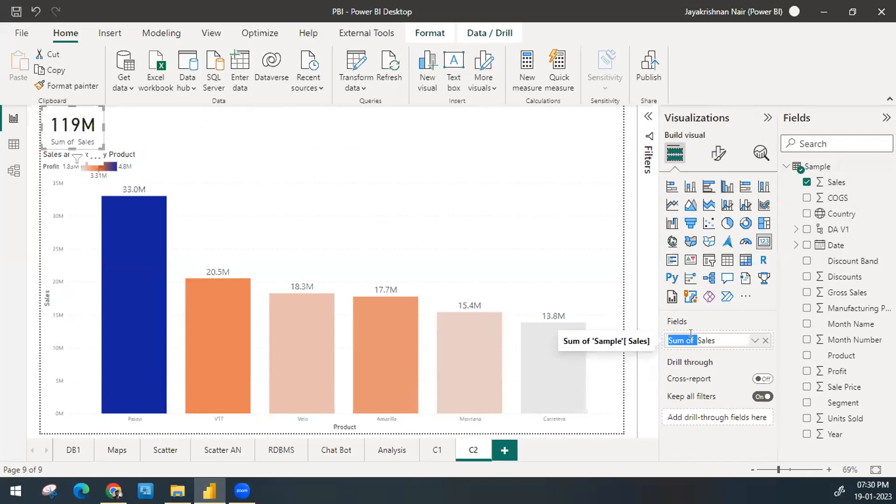
{"action": "type", "text": "Total"}
{"action": "key", "text": "Return"}
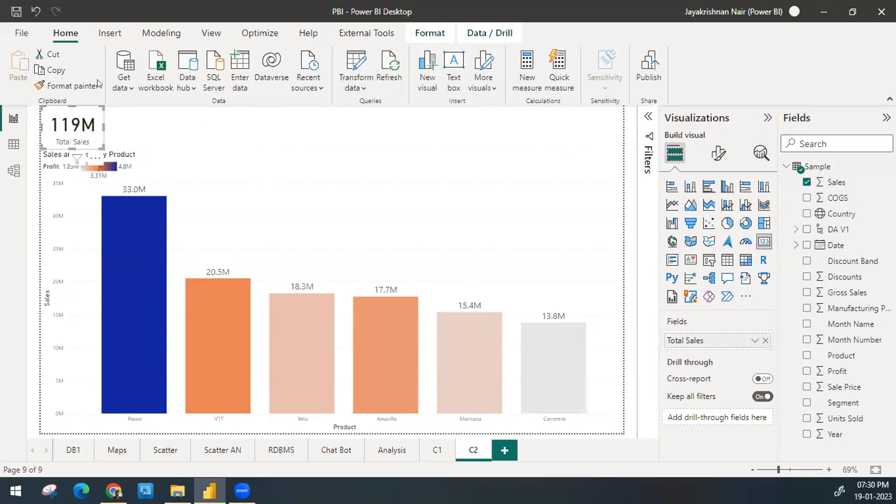
Step: Check how the Total Sales card responds to selecting each product column from Paseo to Carretera, and clear the selection
{"action": "left_click", "coordinate": [129, 262]}
{"action": "left_click", "coordinate": [224, 332]}
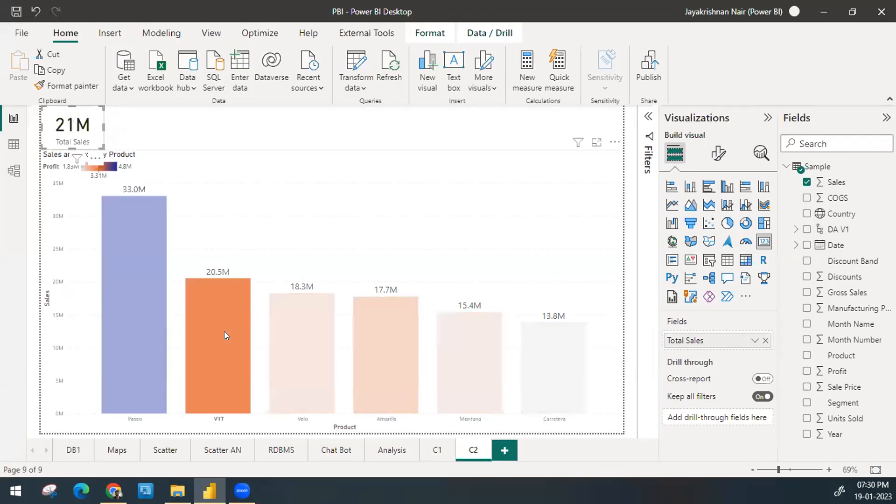
{"action": "left_click", "coordinate": [295, 342]}
{"action": "left_click", "coordinate": [382, 352]}
{"action": "left_click", "coordinate": [473, 372]}
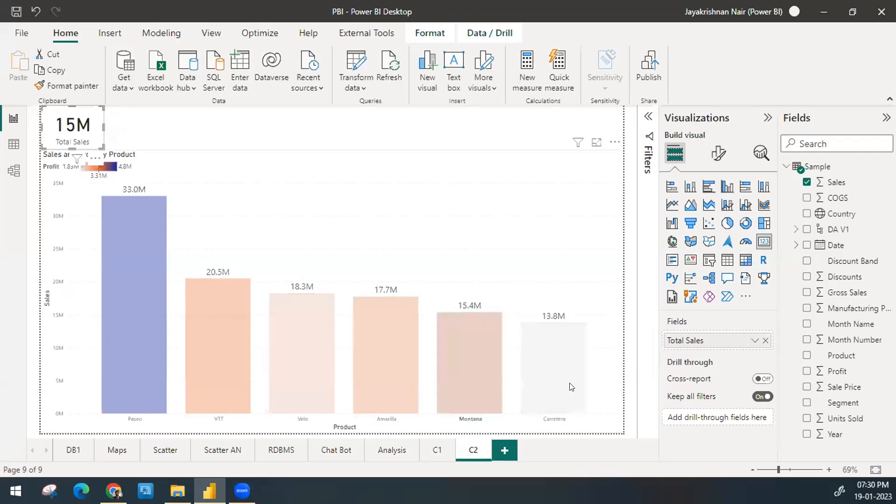
{"action": "left_click", "coordinate": [566, 378]}
{"action": "left_click", "coordinate": [566, 378]}
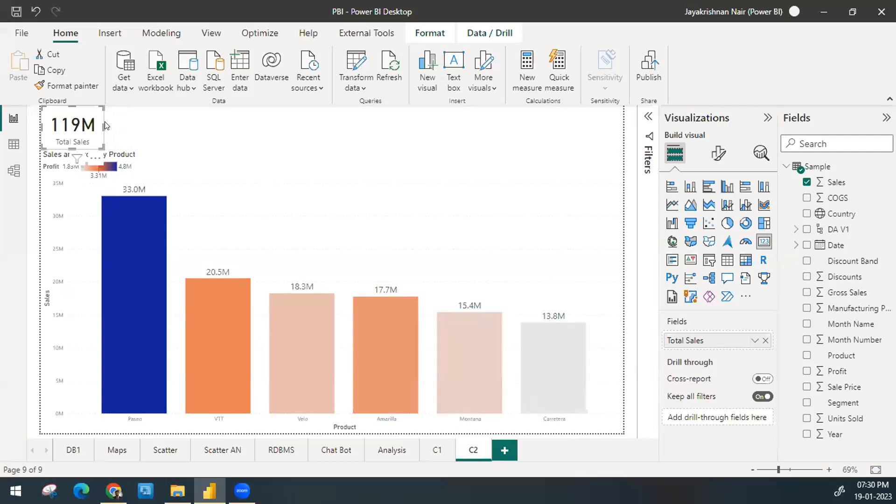
{"action": "left_click", "coordinate": [125, 124]}
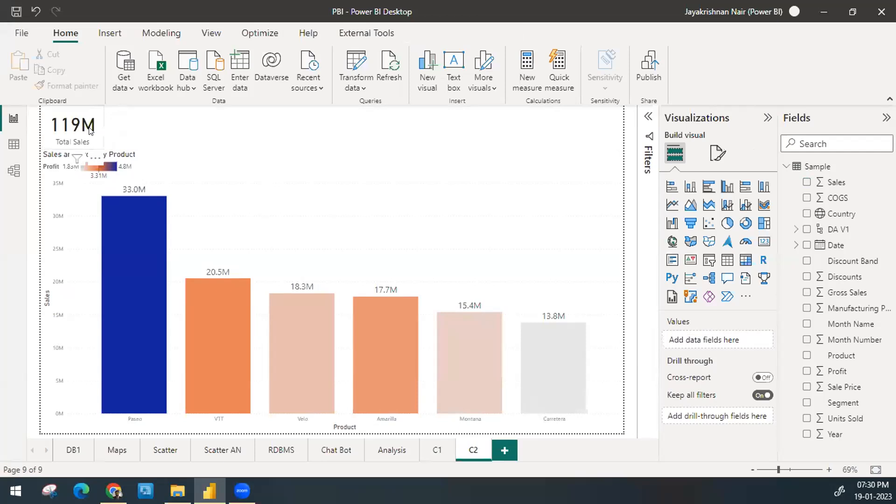
Step: Duplicate the Total Sales card and place the copy directly to its right above the chart
{"action": "left_click", "coordinate": [90, 130]}
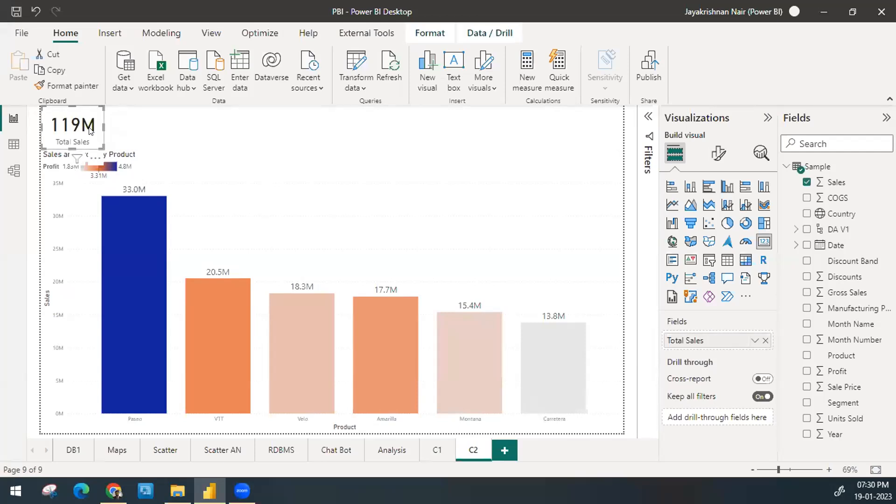
{"action": "key", "text": "ctrl+c"}
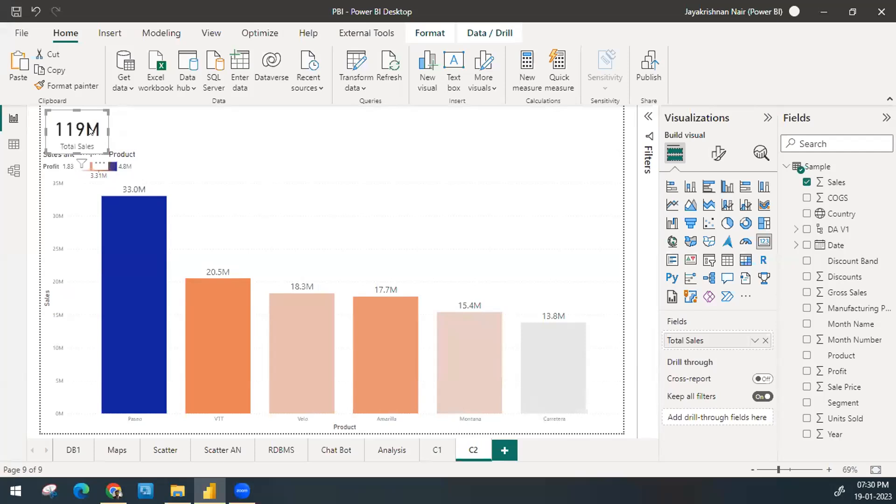
{"action": "key", "text": "ctrl+v"}
{"action": "left_click_drag", "start_coordinate": [167, 121], "coordinate": [152, 122]}
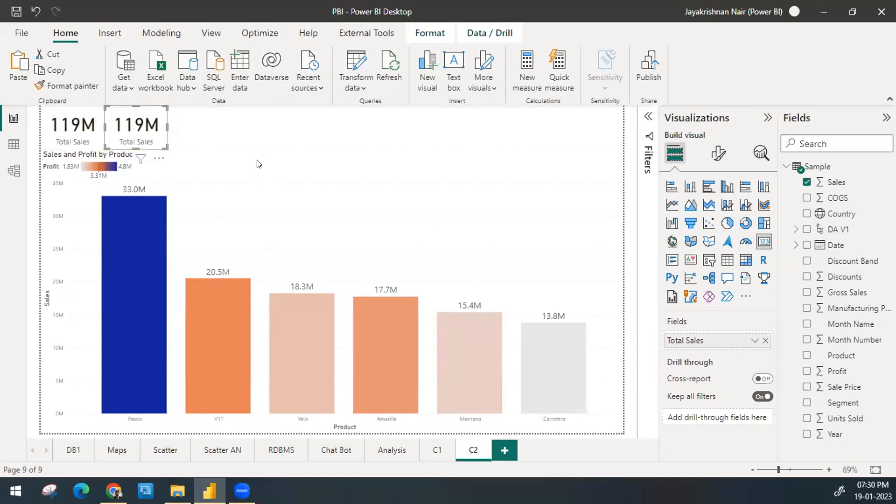
Step: Change the copied card's aggregation to Average and rename its field as Avg Sales
{"action": "left_click", "coordinate": [754, 339]}
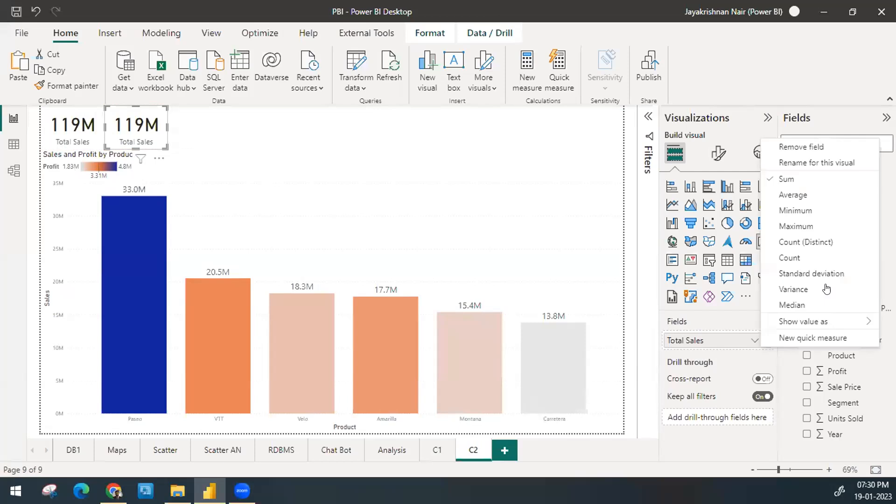
{"action": "left_click", "coordinate": [815, 198]}
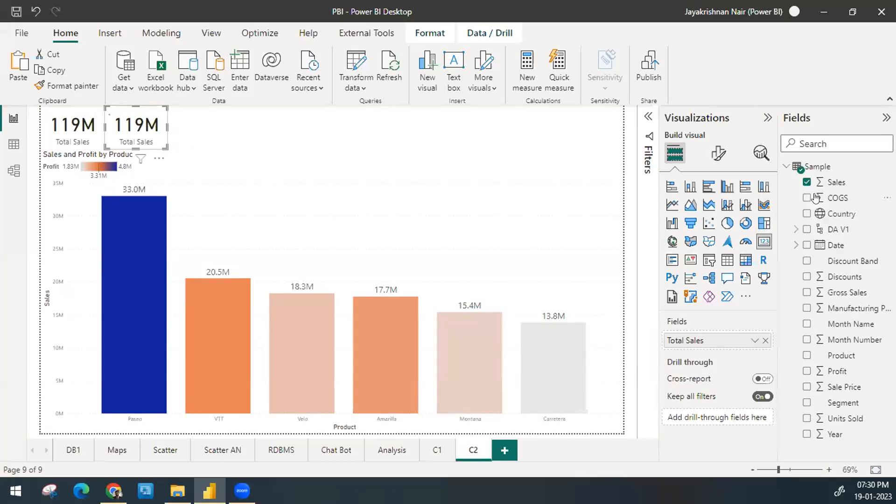
{"action": "double_click", "coordinate": [699, 337]}
{"action": "key", "text": "Home"}
{"action": "key", "text": "ctrl+shift+Right"}
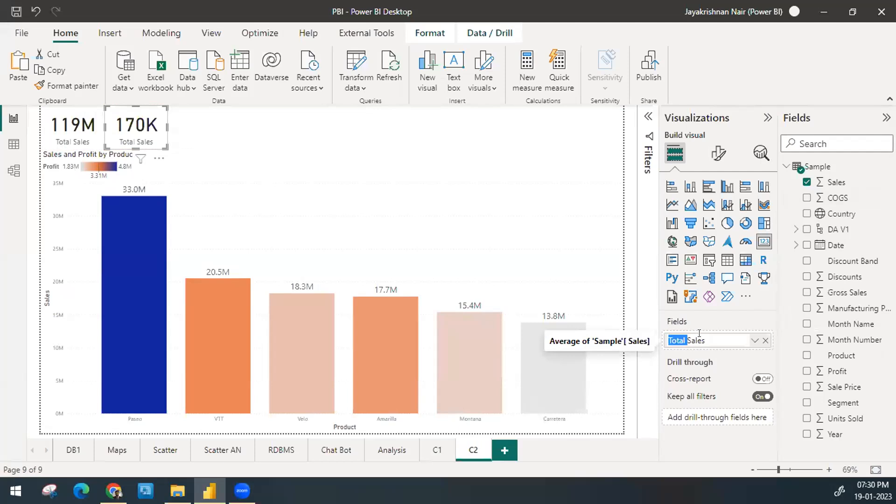
{"action": "type", "text": "Avg"}
{"action": "key", "text": "Return"}
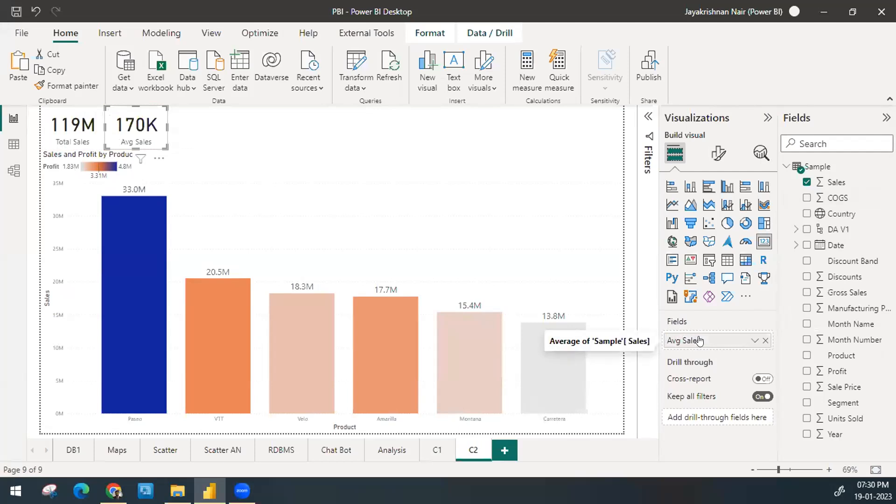
Step: Check both cards against the Paseo column, and place a copy of the Avg Sales card to its right
{"action": "left_click", "coordinate": [132, 290]}
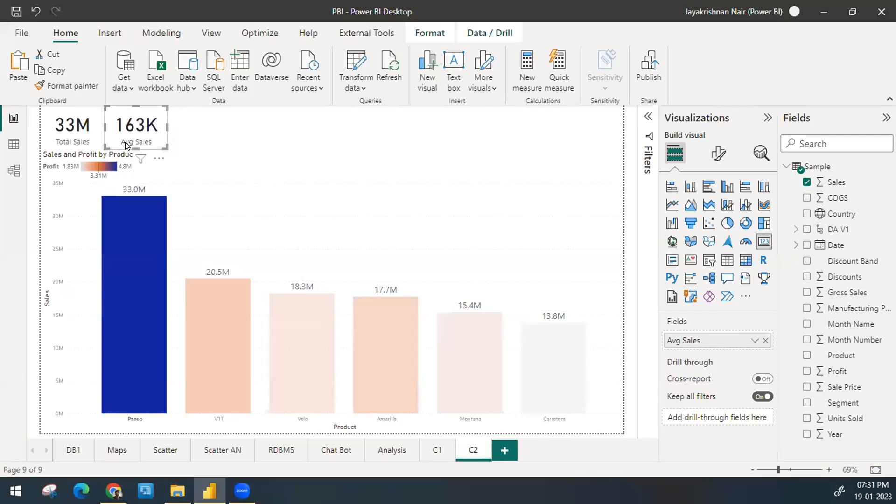
{"action": "left_click", "coordinate": [169, 162]}
{"action": "key", "text": "ctrl+v"}
{"action": "left_click_drag", "start_coordinate": [151, 120], "coordinate": [212, 117]}
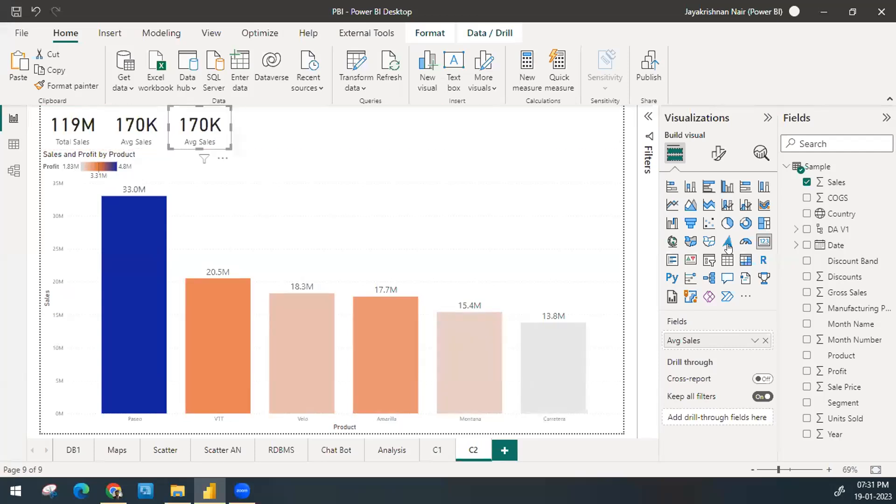
Step: Replace the third card's field with Units Sold and shorten its display name to Units Sold
{"action": "left_click_drag", "start_coordinate": [855, 425], "coordinate": [696, 340]}
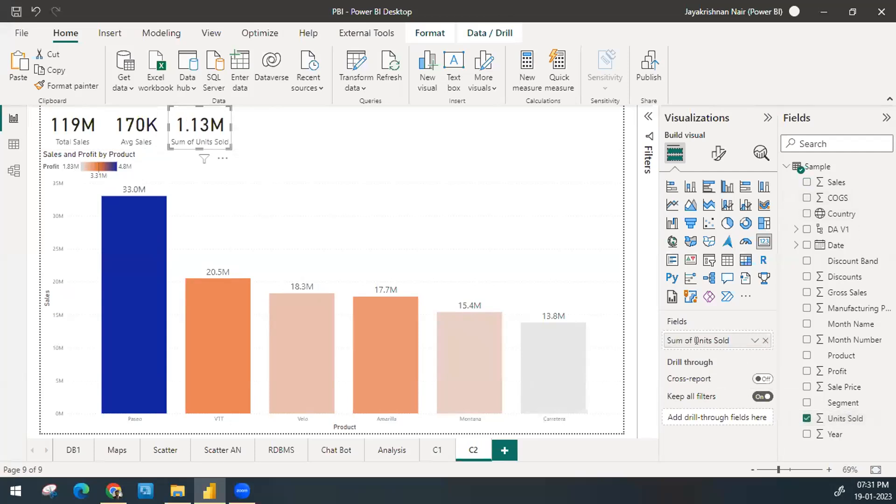
{"action": "double_click", "coordinate": [696, 340]}
{"action": "key", "text": "Home"}
{"action": "key", "text": "ctrl+shift+Right"}
{"action": "key", "text": "ctrl+shift+Right"}
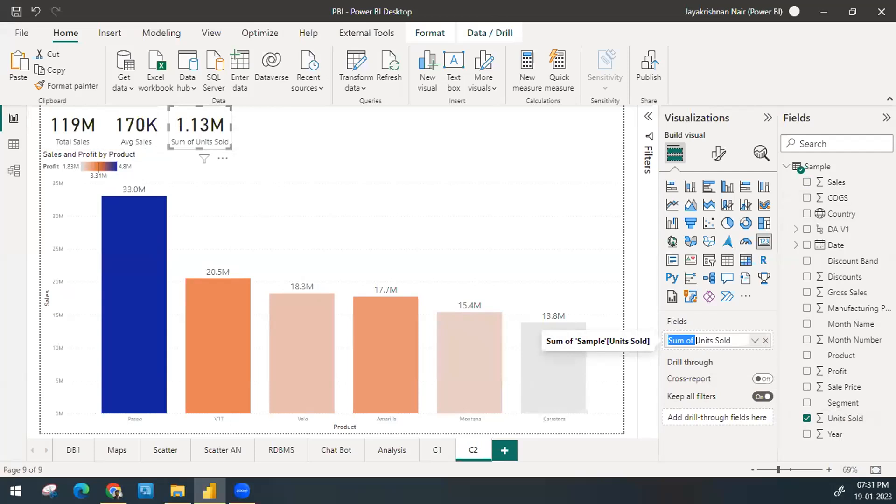
{"action": "key", "text": "BackSpace"}
{"action": "key", "text": "Return"}
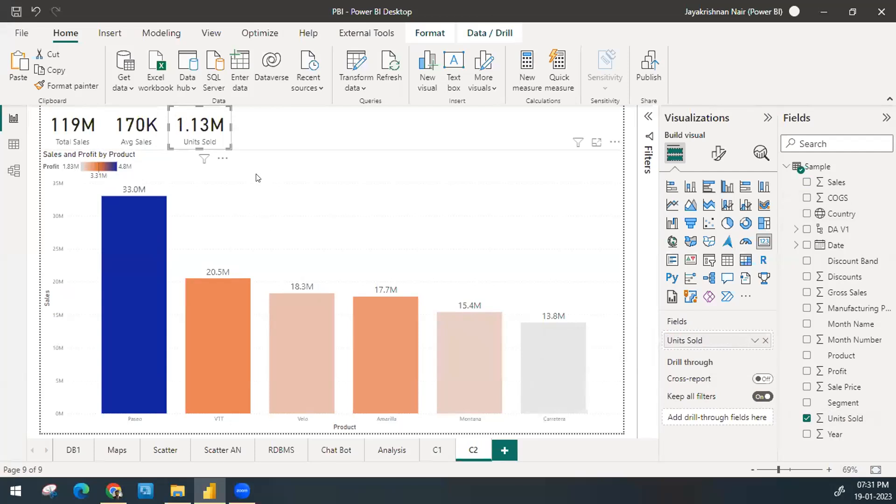
Step: Check how the three cards respond to selecting the Paseo, VTT and Velo columns, leaving Paseo selected
{"action": "left_click", "coordinate": [125, 253]}
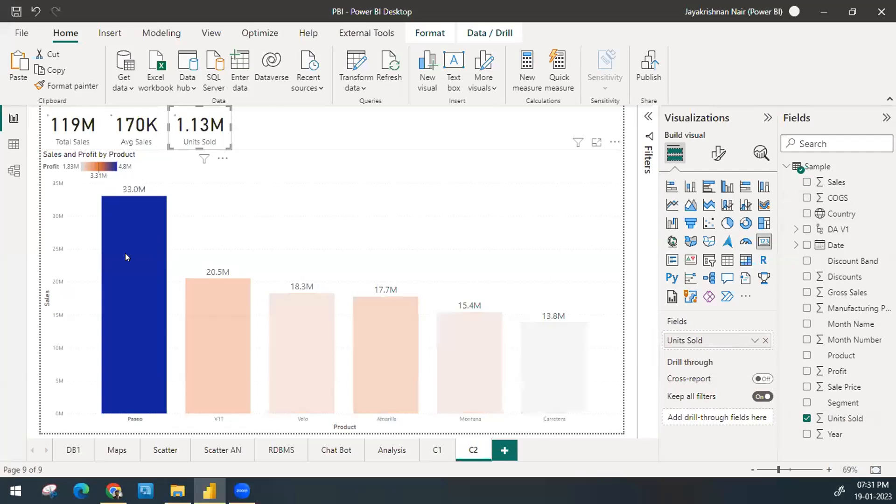
{"action": "left_click", "coordinate": [221, 339]}
{"action": "left_click", "coordinate": [299, 346]}
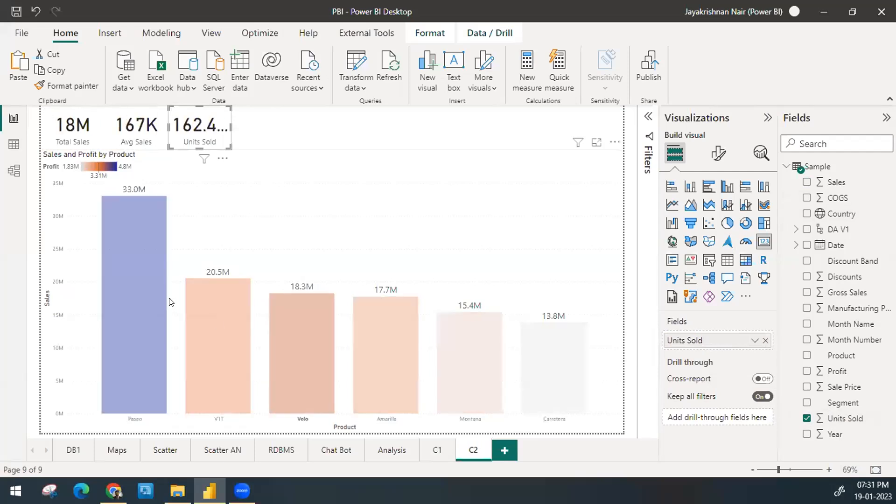
{"action": "left_click", "coordinate": [226, 310]}
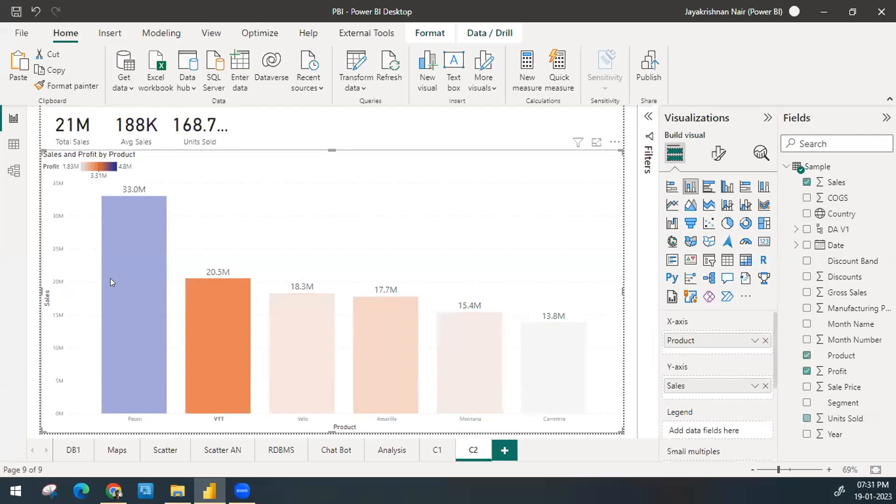
{"action": "left_click", "coordinate": [159, 288]}
Step: Set the Units Sold card's callout value to 0 decimal places and adjust the card's width to fit the value
{"action": "left_click", "coordinate": [224, 132]}
{"action": "left_click_drag", "start_coordinate": [231, 128], "coordinate": [244, 130]}
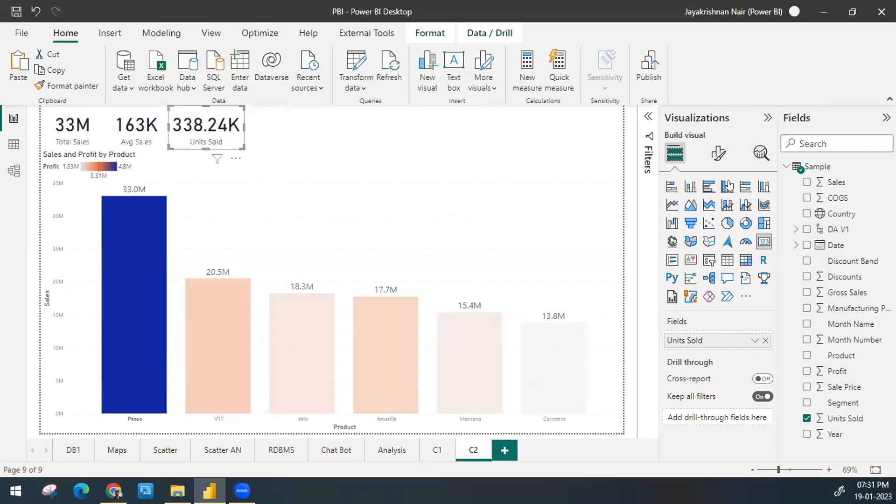
{"action": "left_click", "coordinate": [718, 154]}
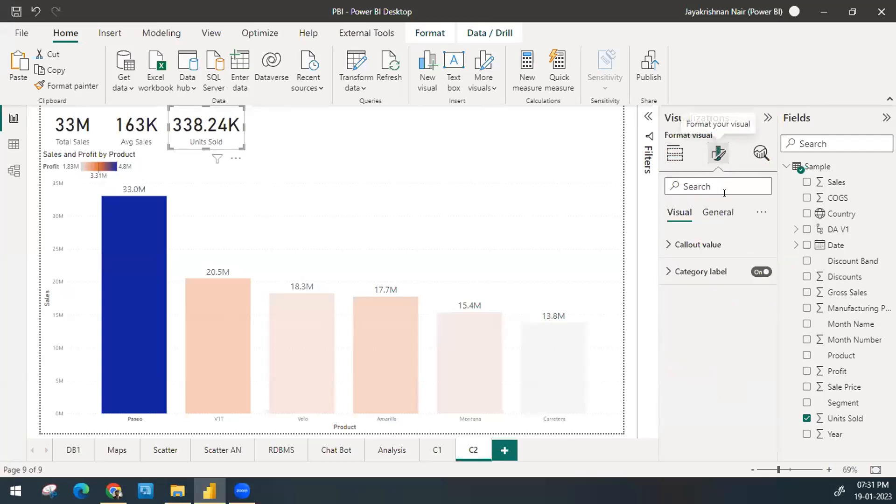
{"action": "left_click", "coordinate": [706, 252]}
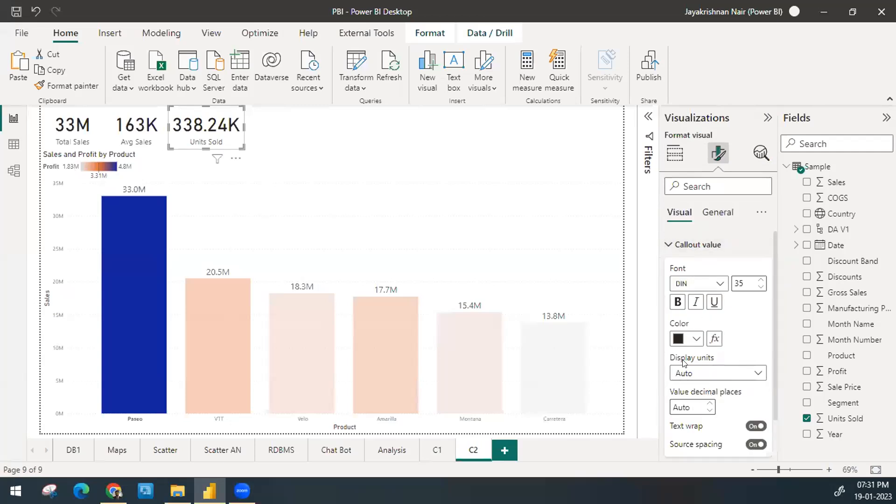
{"action": "left_click", "coordinate": [688, 404]}
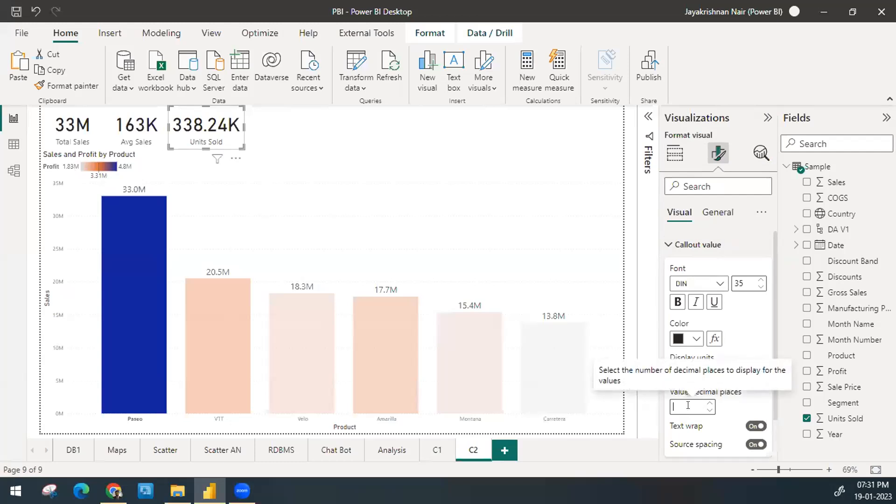
{"action": "type", "text": "0"}
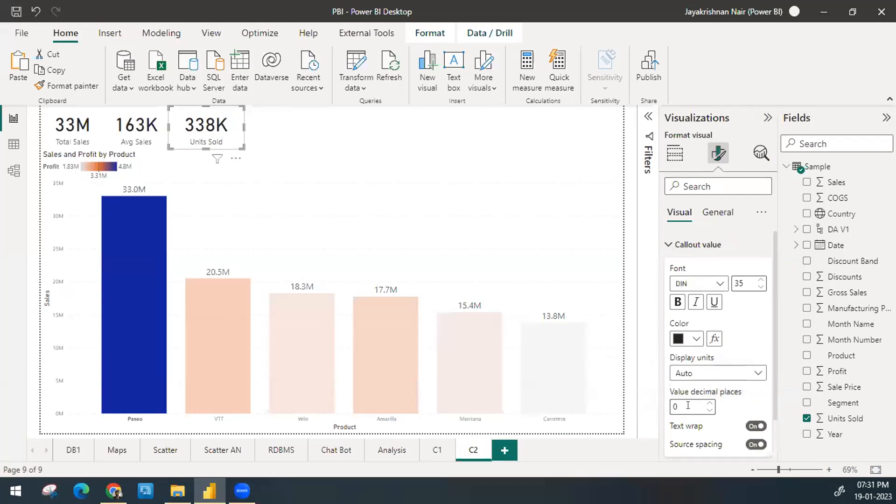
{"action": "left_click", "coordinate": [224, 124]}
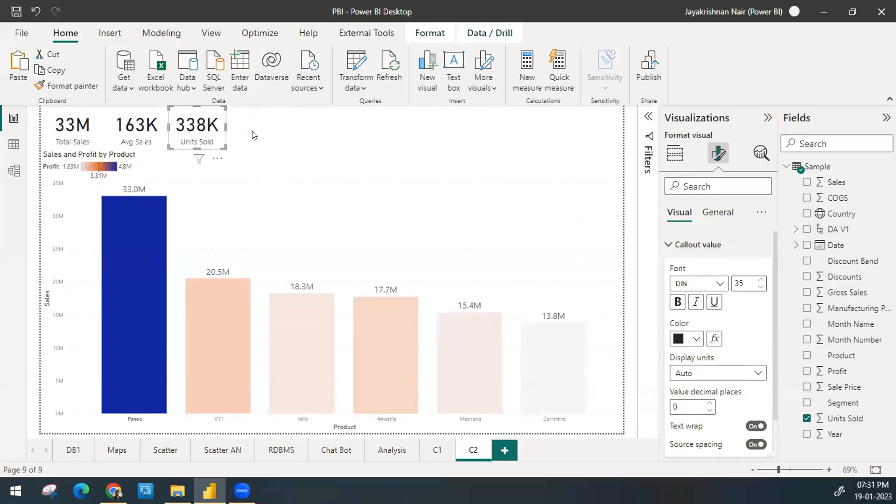
{"action": "left_click", "coordinate": [252, 135]}
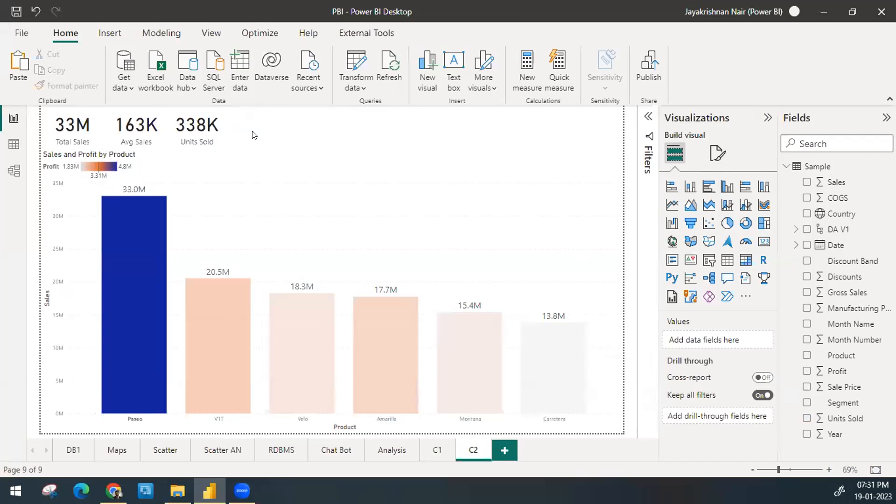
Step: Duplicate the Units Sold card and place the copy directly to its right
{"action": "left_click", "coordinate": [202, 137]}
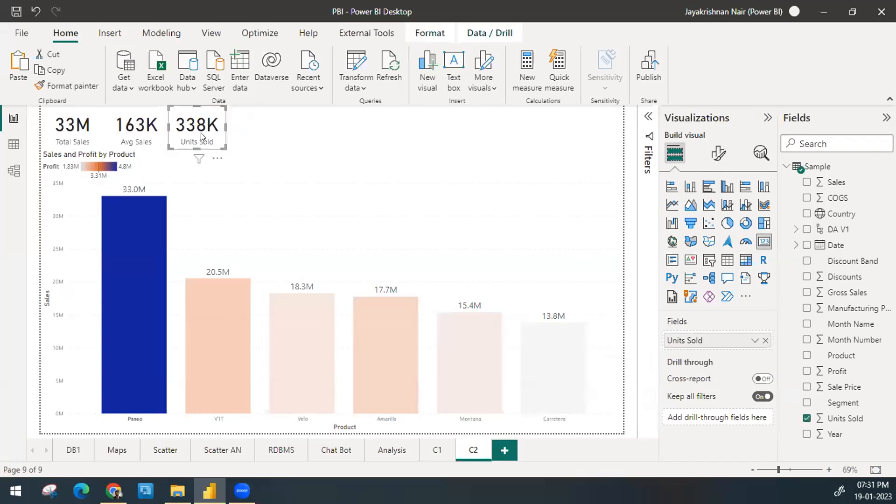
{"action": "key", "text": "ctrl+c"}
{"action": "key", "text": "ctrl+v"}
{"action": "mouse_move", "coordinate": [201, 137]}
{"action": "left_mouse_down"}
{"action": "mouse_move", "coordinate": [264, 135]}
{"action": "mouse_move", "coordinate": [197, 132]}
{"action": "mouse_move", "coordinate": [208, 134]}
{"action": "left_mouse_up"}
{"action": "left_click", "coordinate": [256, 140]}
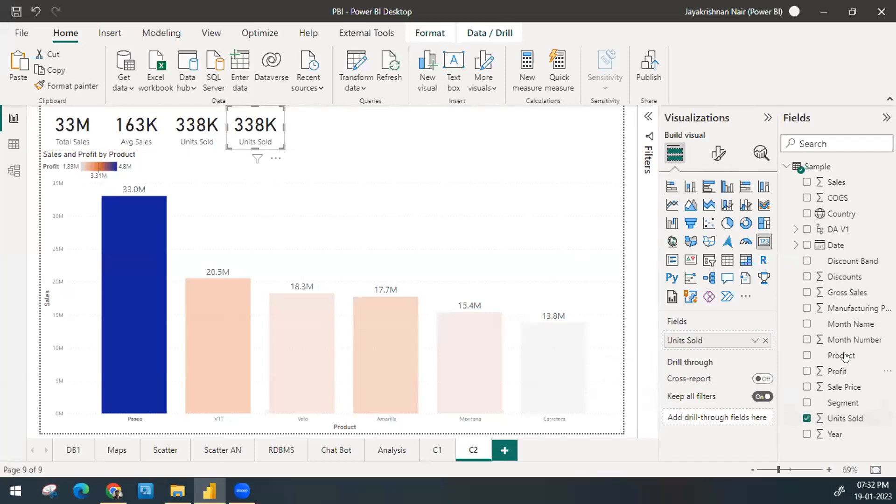
Step: Replace the fourth card's field with Discounts and shorten its display name to Discounts
{"action": "left_click_drag", "start_coordinate": [845, 277], "coordinate": [738, 336]}
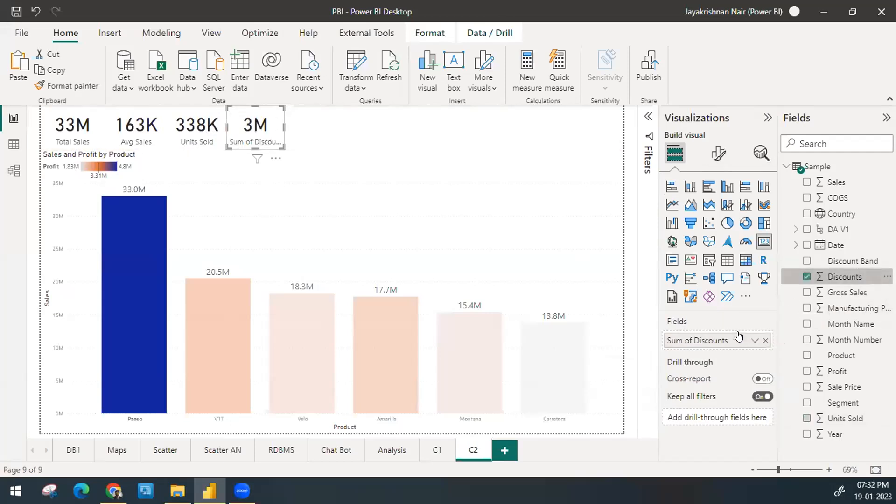
{"action": "double_click", "coordinate": [689, 340]}
{"action": "double_click", "coordinate": [688, 339]}
{"action": "key", "text": "ctrl+shift+Right"}
{"action": "key", "text": "ctrl+shift+Right"}
{"action": "key", "text": "ctrl+shift+Left"}
{"action": "key", "text": "BackSpace"}
{"action": "key", "text": "Return"}
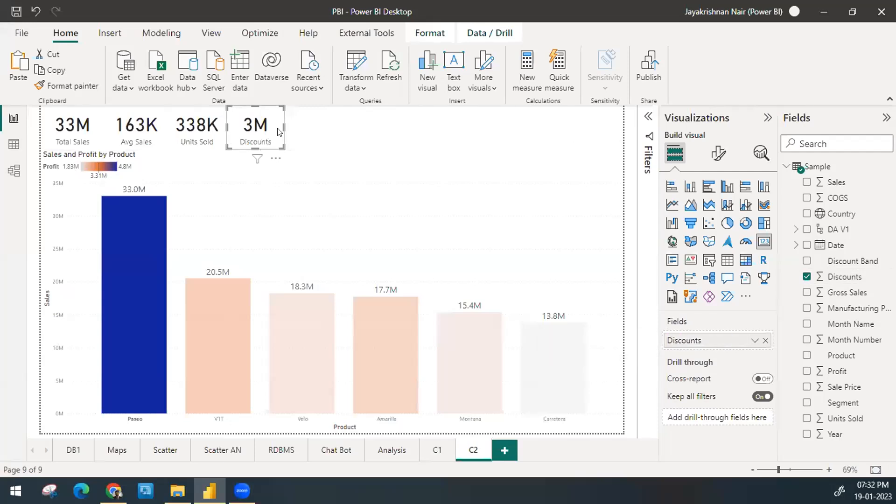
Step: Narrow the Discounts card to fit its value, then duplicate it and place the copy directly to its right
{"action": "left_click_drag", "start_coordinate": [283, 127], "coordinate": [297, 115]}
{"action": "key", "text": "ctrl+c"}
{"action": "key", "text": "ctrl+v"}
Step: Replace the fifth card's field with Profit and shorten its display name to Profit
{"action": "left_click_drag", "start_coordinate": [835, 372], "coordinate": [689, 338]}
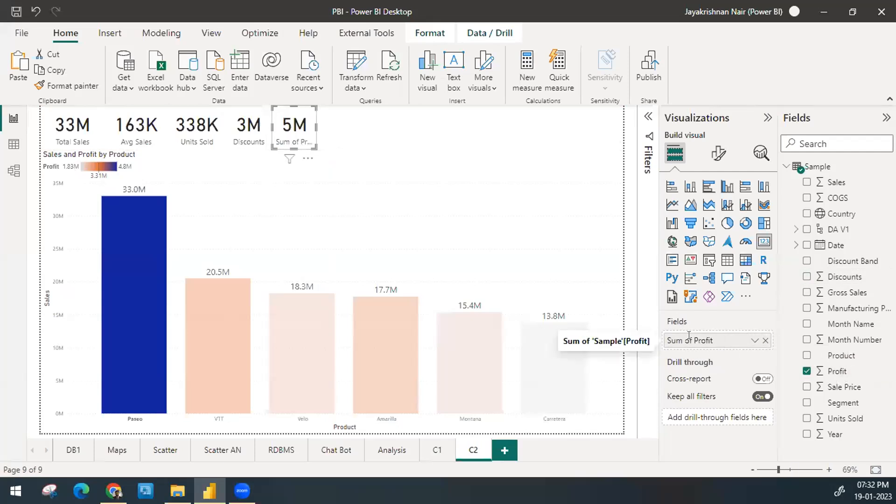
{"action": "key", "text": "shift+Right"}
{"action": "key", "text": "shift+Right"}
{"action": "key", "text": "shift+Right"}
{"action": "key", "text": "shift+Right"}
{"action": "key", "text": "shift+Right"}
{"action": "key", "text": "shift+Right"}
{"action": "key", "text": "shift+Right"}
{"action": "key", "text": "shift+Right"}
{"action": "key", "text": "shift+Left"}
{"action": "key", "text": "BackSpace"}
{"action": "key", "text": "Return"}
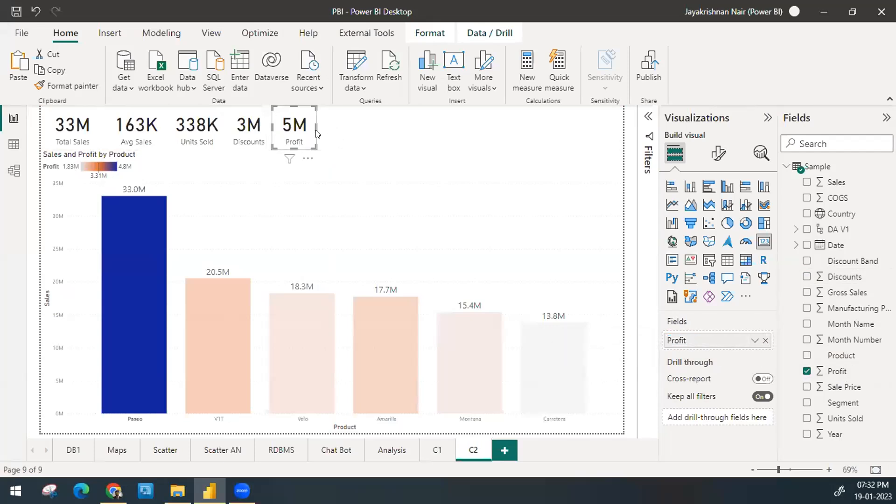
{"action": "left_click", "coordinate": [381, 153]}
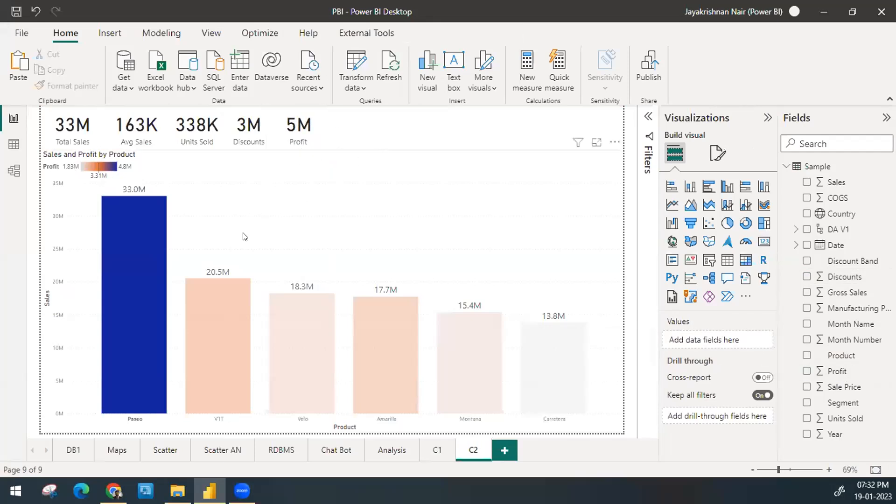
Step: Clear the Paseo selection and check how the five cards respond to selecting the VTT, Velo and Amarilla columns, leaving VTT selected
{"action": "left_click", "coordinate": [140, 235]}
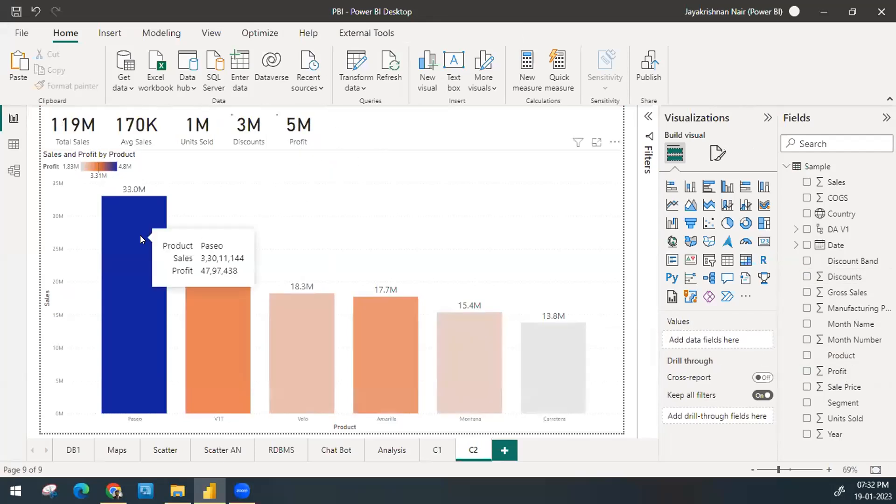
{"action": "left_click", "coordinate": [213, 335]}
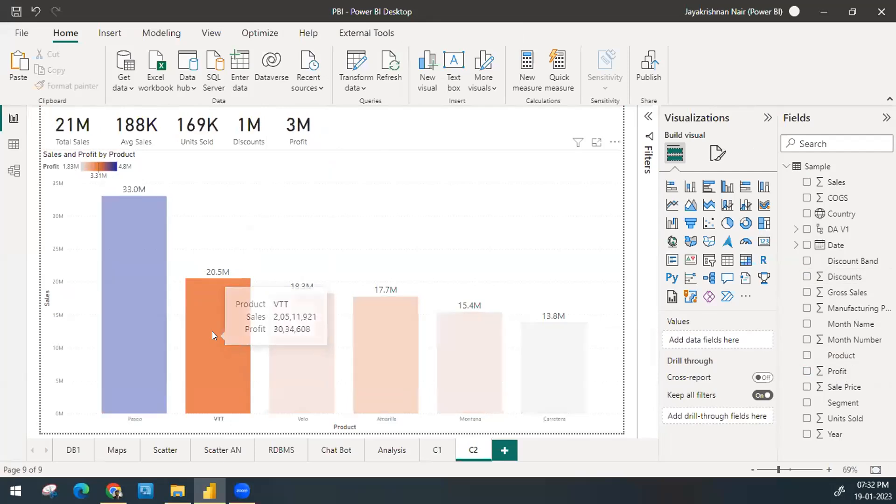
{"action": "left_click", "coordinate": [288, 366]}
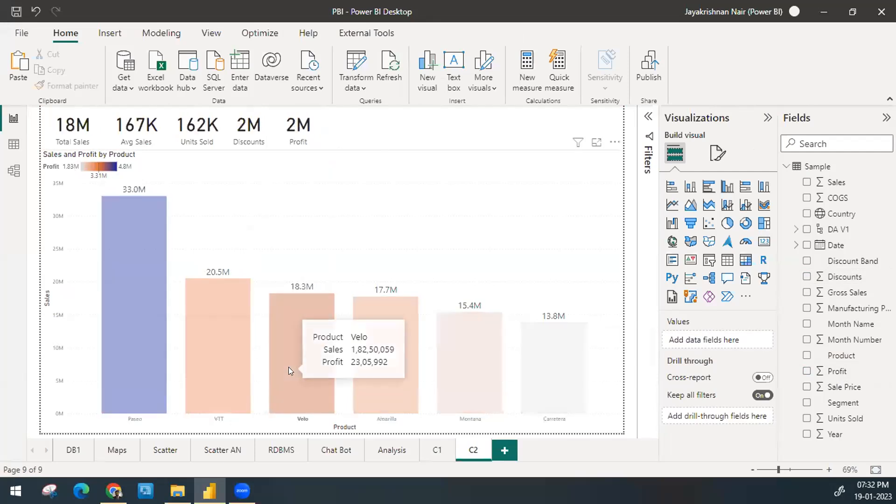
{"action": "left_click", "coordinate": [379, 383]}
{"action": "left_click", "coordinate": [202, 363]}
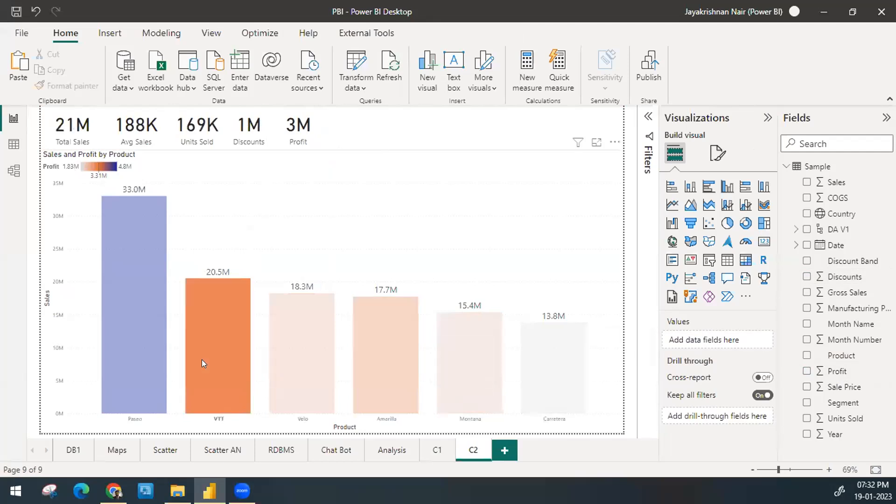
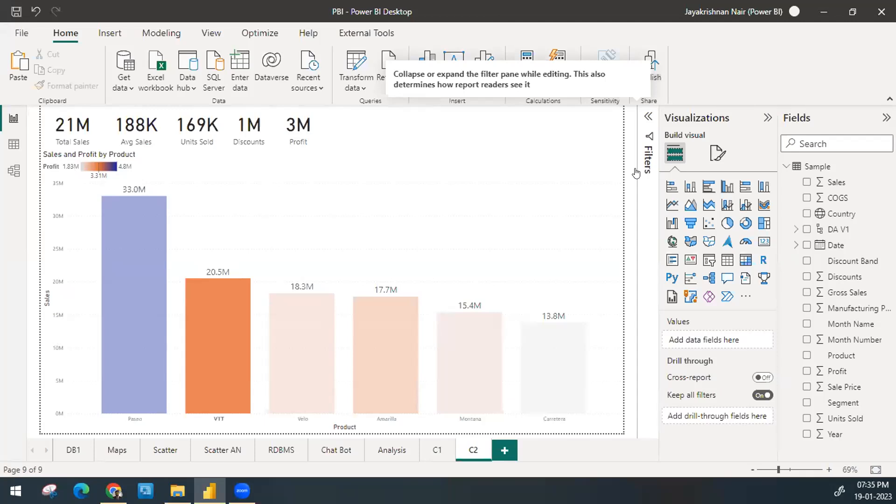
Step: Move the Profit card onto the empty upper-right area of the Sales and Profit by Product chart
{"action": "left_click_drag", "start_coordinate": [433, 147], "coordinate": [302, 128]}
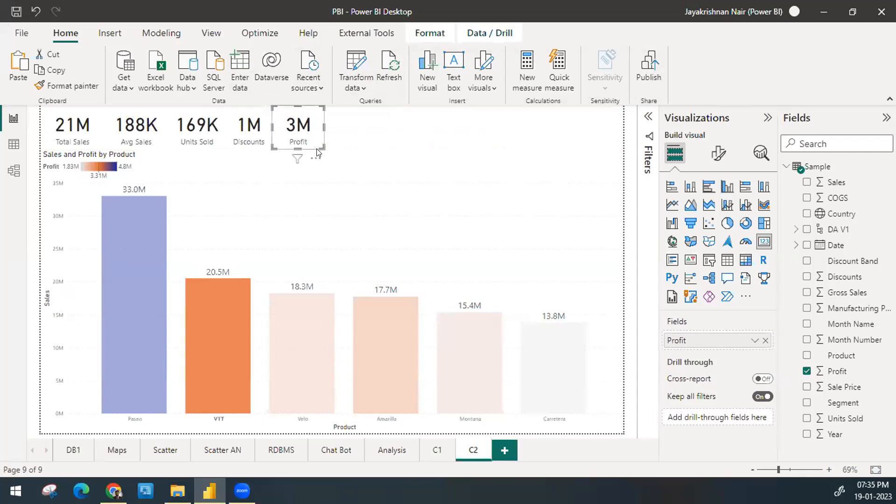
{"action": "left_click_drag", "start_coordinate": [299, 118], "coordinate": [621, 157]}
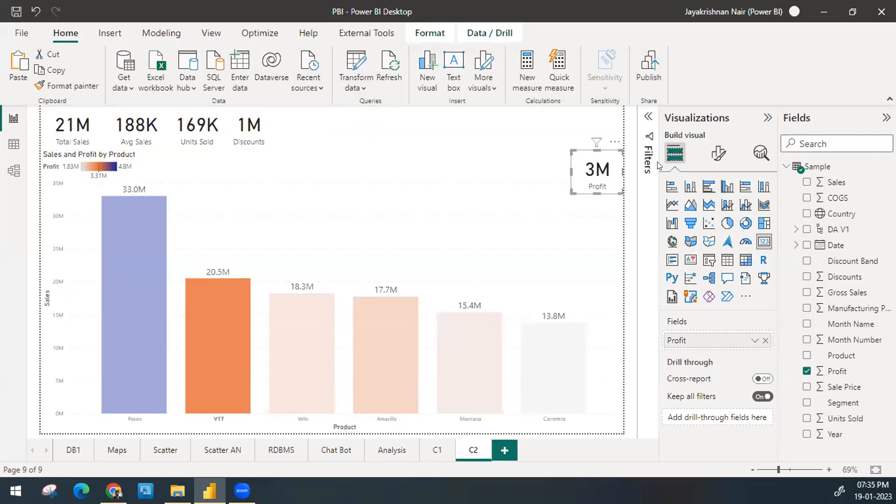
Step: Set the Profit card's callout value display units to None and widen the card to fit the full number
{"action": "left_click", "coordinate": [718, 153]}
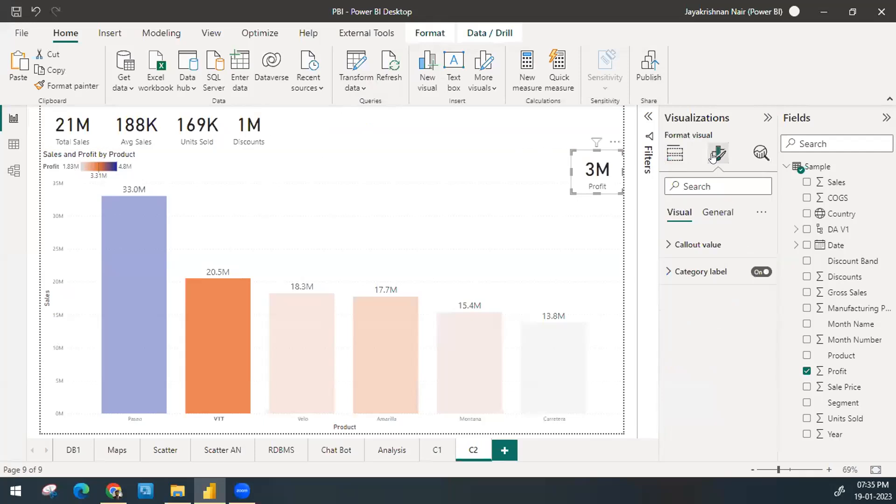
{"action": "left_click", "coordinate": [685, 245]}
{"action": "left_click", "coordinate": [709, 373]}
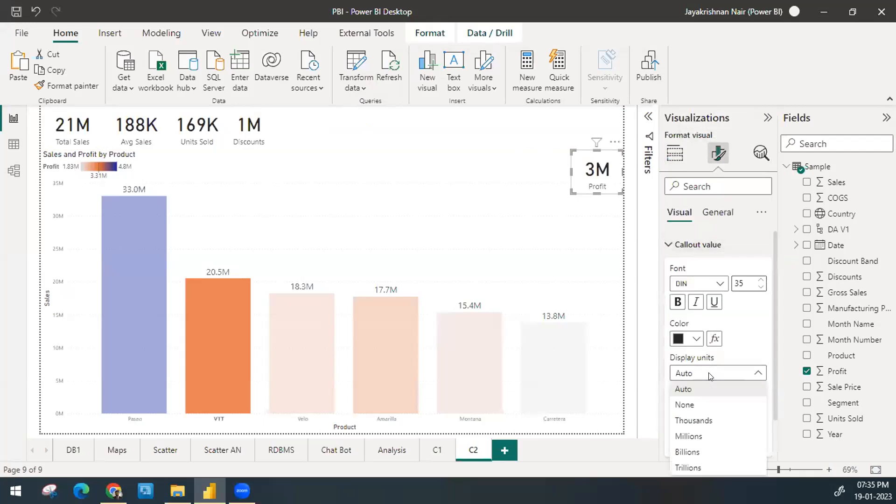
{"action": "left_click", "coordinate": [707, 405]}
{"action": "left_click_drag", "start_coordinate": [572, 171], "coordinate": [529, 178]}
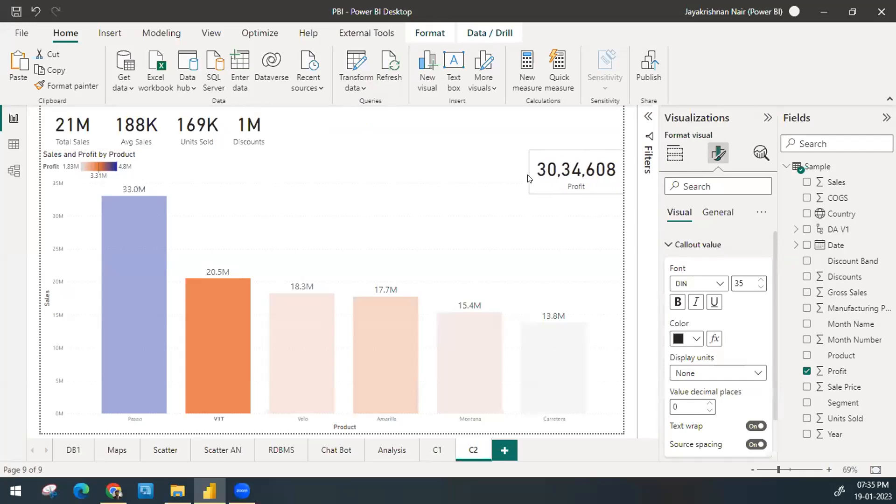
{"action": "left_click", "coordinate": [479, 129]}
Step: Check how the cards respond to selecting the Paseo, VTT, Amarilla, Montana and Carretera columns, clearing the selection at the end
{"action": "left_click", "coordinate": [141, 228]}
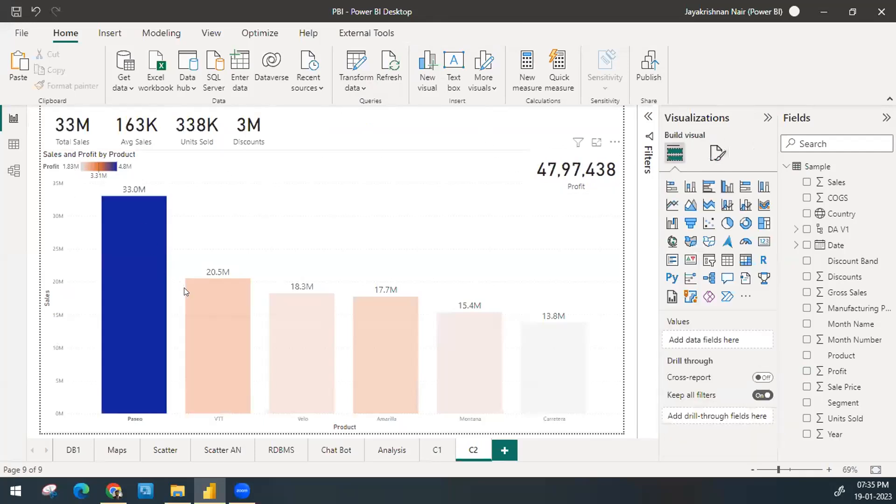
{"action": "left_click", "coordinate": [216, 314]}
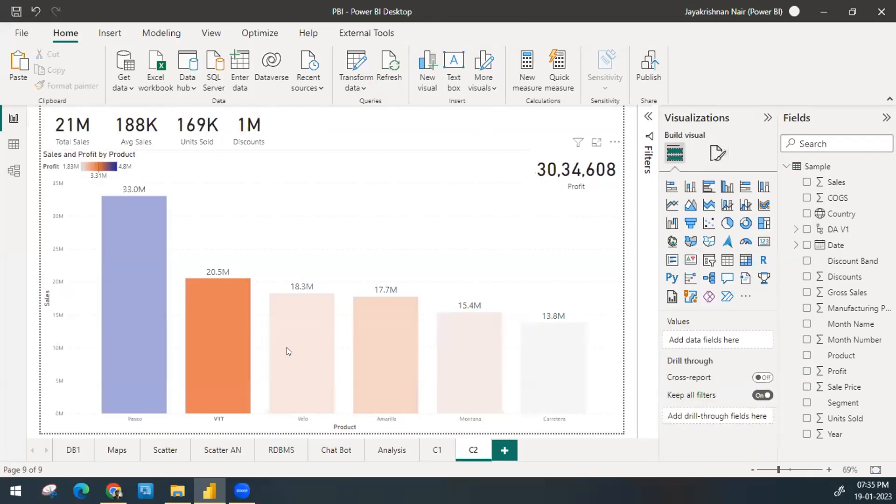
{"action": "left_click", "coordinate": [391, 372]}
{"action": "left_click", "coordinate": [453, 379]}
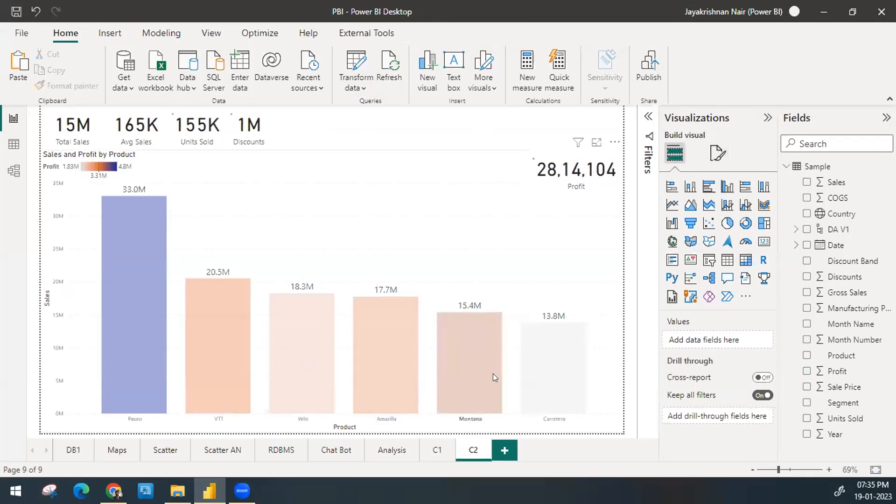
{"action": "left_click", "coordinate": [567, 378]}
{"action": "left_click", "coordinate": [567, 377]}
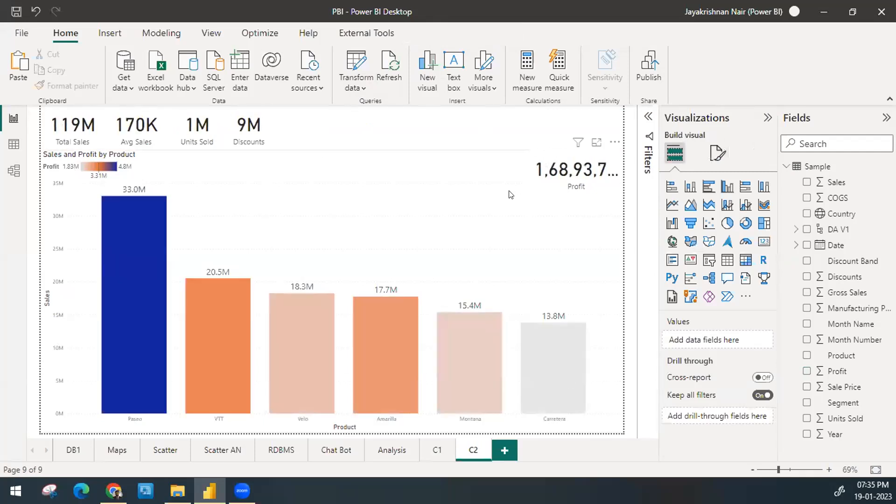
Step: Widen the Profit card slightly so the unfiltered profit total fits without being cut off
{"action": "left_click", "coordinate": [562, 174]}
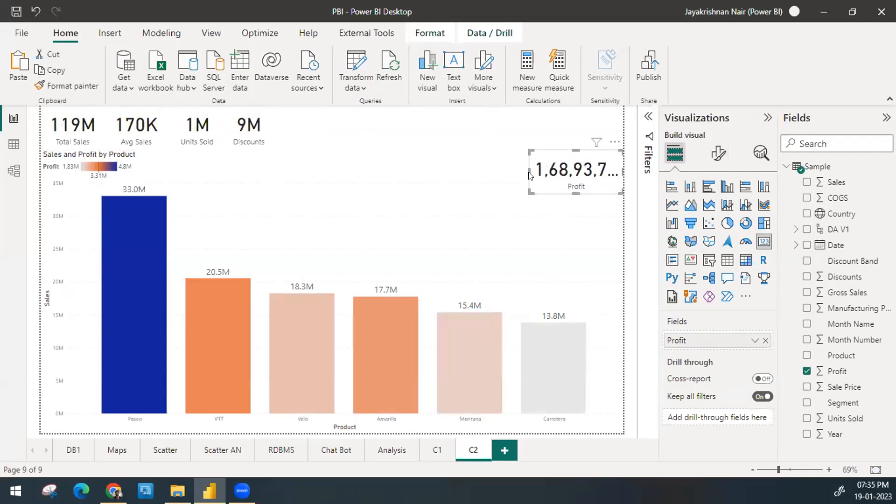
{"action": "left_click_drag", "start_coordinate": [523, 165], "coordinate": [517, 167]}
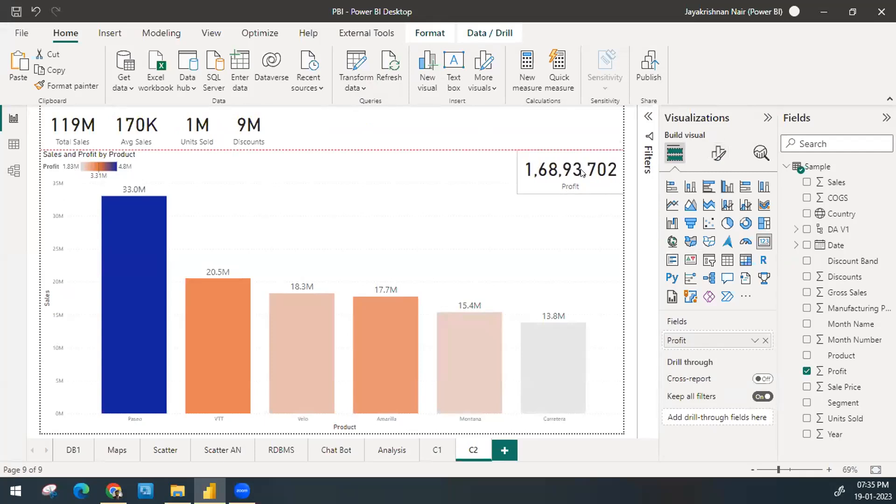
{"action": "left_click", "coordinate": [520, 126]}
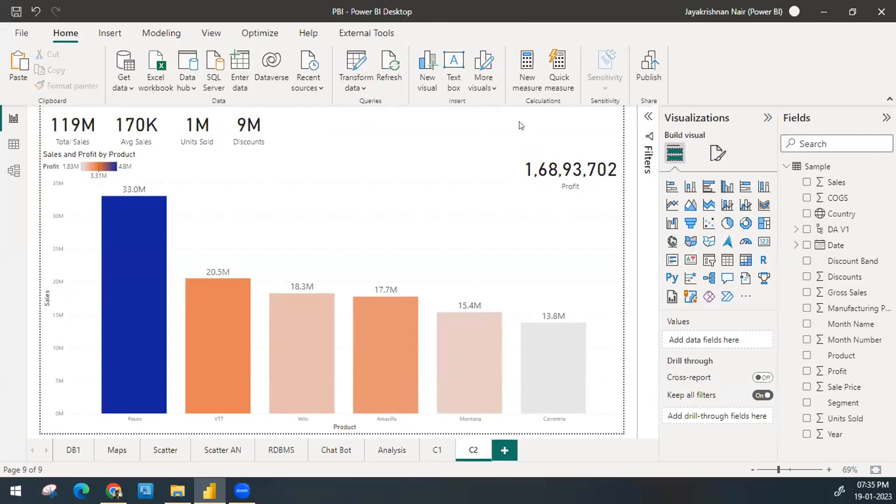
{"action": "left_click", "coordinate": [506, 224]}
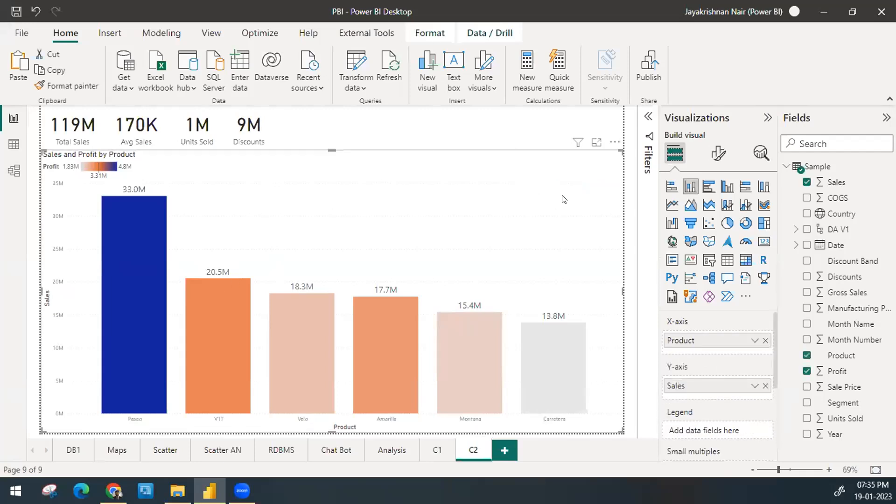
{"action": "left_click", "coordinate": [443, 133]}
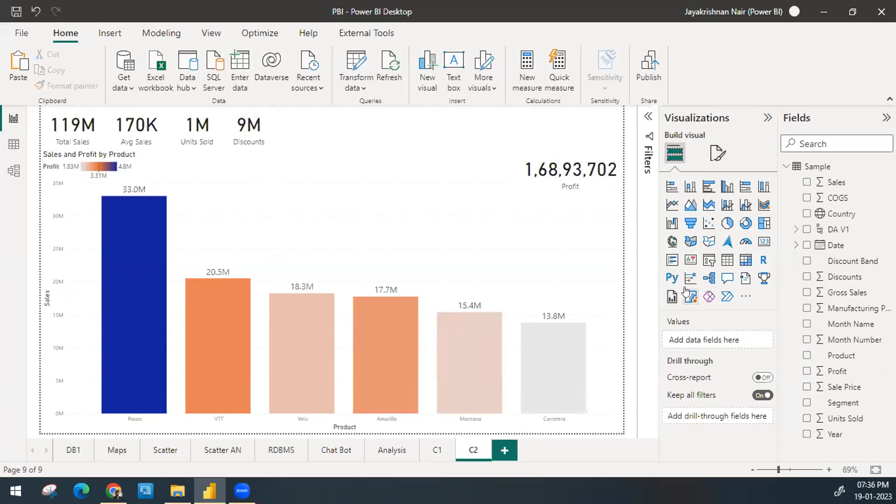
{"action": "left_click", "coordinate": [571, 197]}
{"action": "left_click", "coordinate": [515, 131]}
{"action": "left_click", "coordinate": [580, 183]}
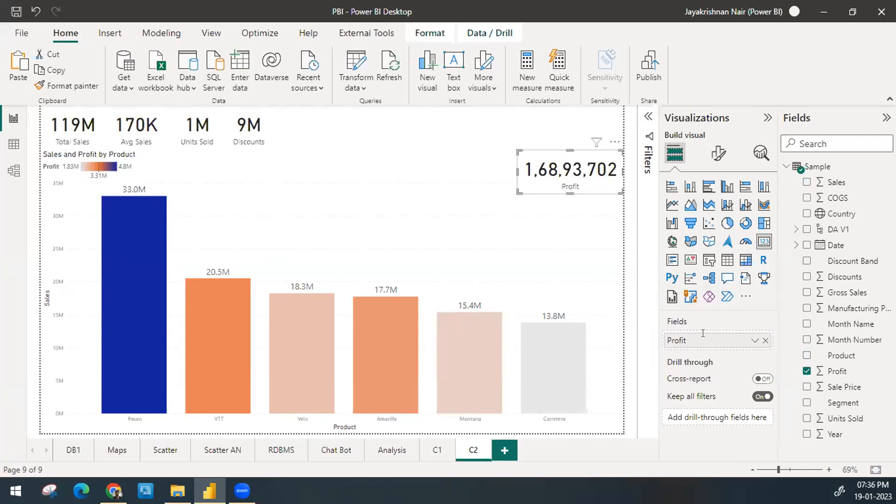
{"action": "double_click", "coordinate": [706, 339]}
{"action": "key", "text": "Escape"}
{"action": "left_click", "coordinate": [474, 133]}
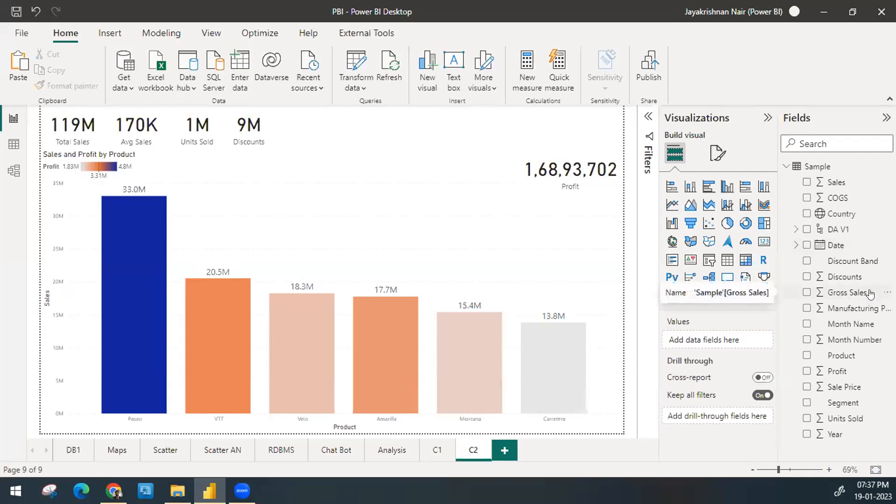
Step: Format the Profit field of the Sample table as currency with the ₹ Bangla (India) symbol
{"action": "left_click", "coordinate": [836, 371]}
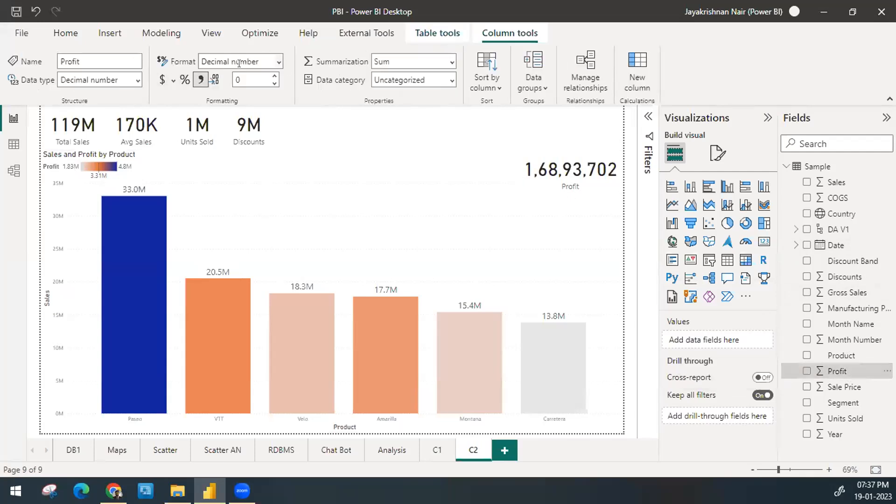
{"action": "left_click", "coordinate": [172, 81]}
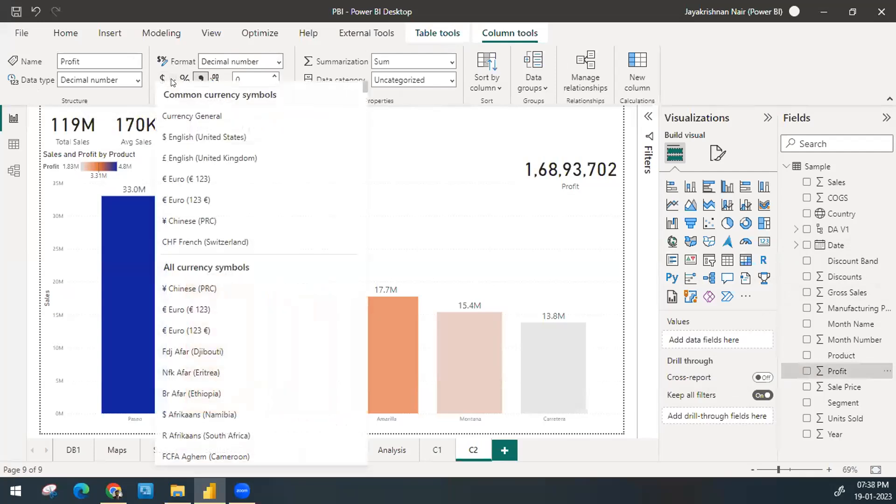
{"action": "scroll", "coordinate": [225, 286], "scroll_direction": "down", "scroll_amount": 5}
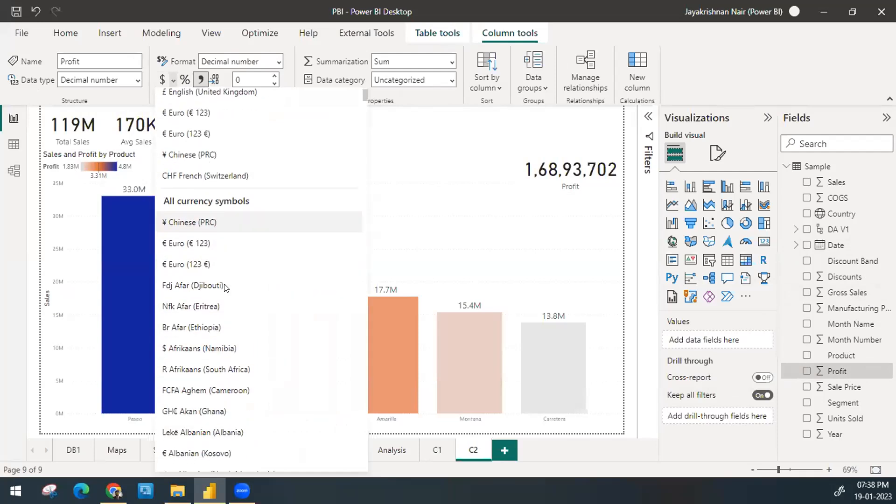
{"action": "scroll", "coordinate": [225, 286], "scroll_direction": "down", "scroll_amount": 7}
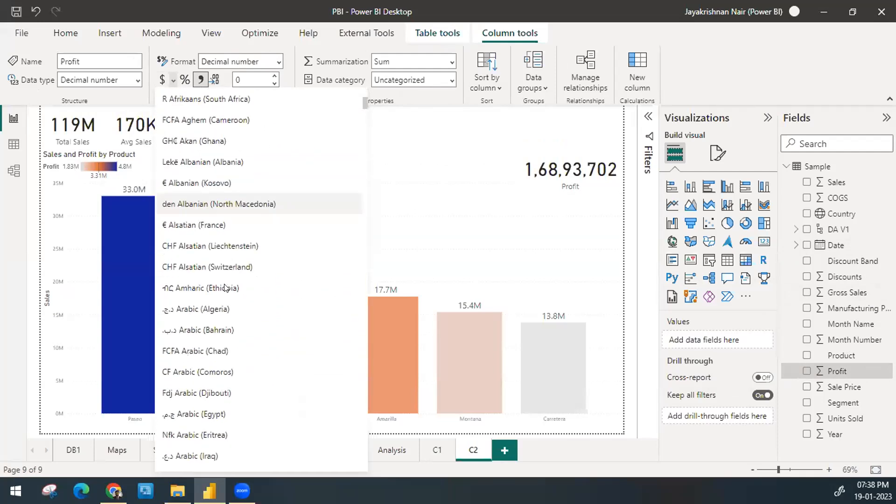
{"action": "scroll", "coordinate": [225, 286], "scroll_direction": "down", "scroll_amount": 8}
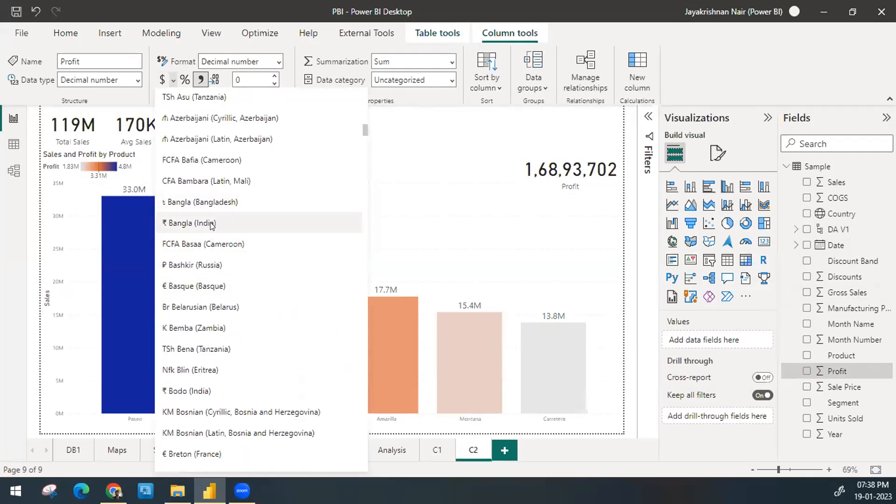
{"action": "left_click", "coordinate": [211, 224]}
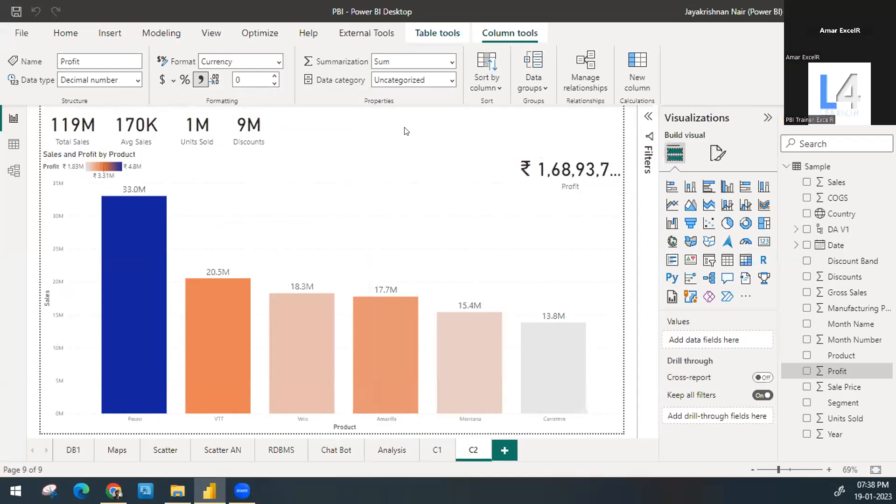
Step: Widen the Profit card again so the total with its rupee symbol is shown in full
{"action": "left_click", "coordinate": [404, 131]}
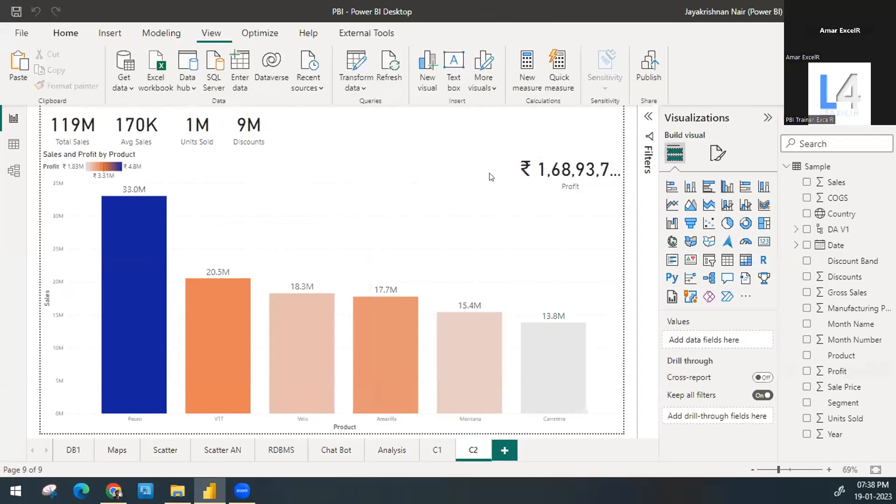
{"action": "left_click", "coordinate": [518, 174]}
{"action": "left_click_drag", "start_coordinate": [511, 172], "coordinate": [504, 171]}
{"action": "left_click", "coordinate": [478, 137]}
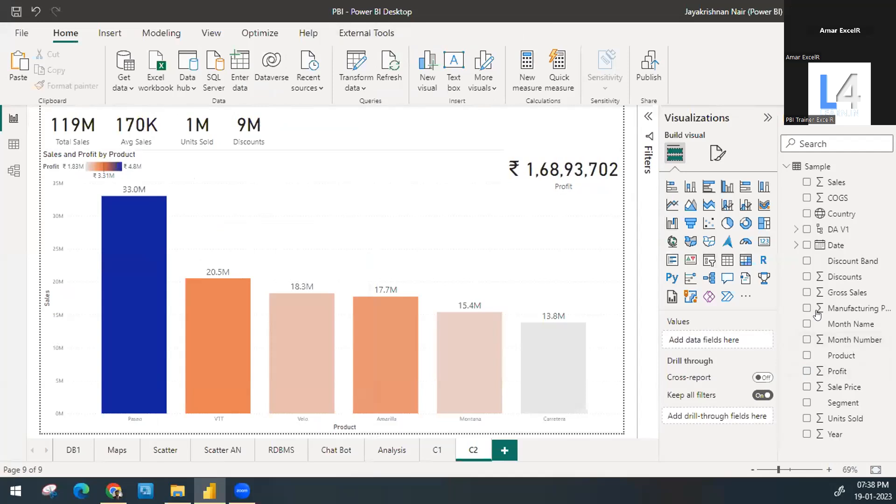
Step: Review the currency symbols available for the Profit field without changing its format
{"action": "left_click", "coordinate": [860, 374]}
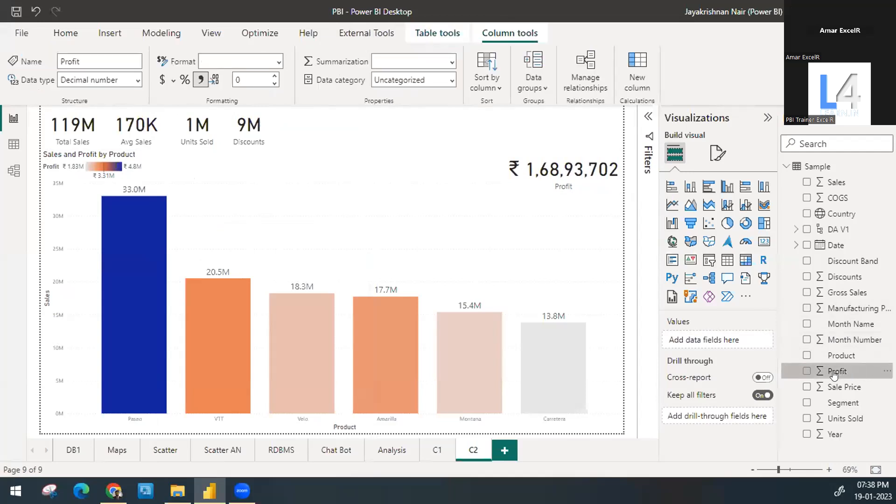
{"action": "left_click", "coordinate": [172, 81]}
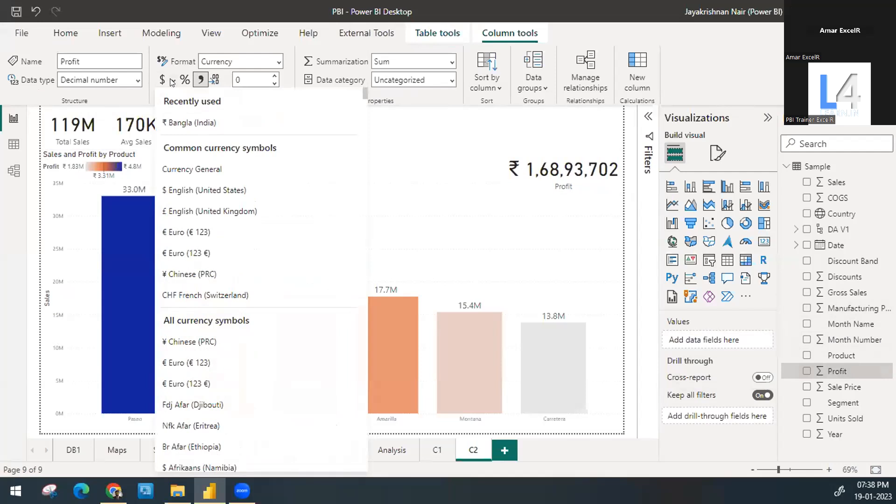
{"action": "left_click", "coordinate": [431, 135]}
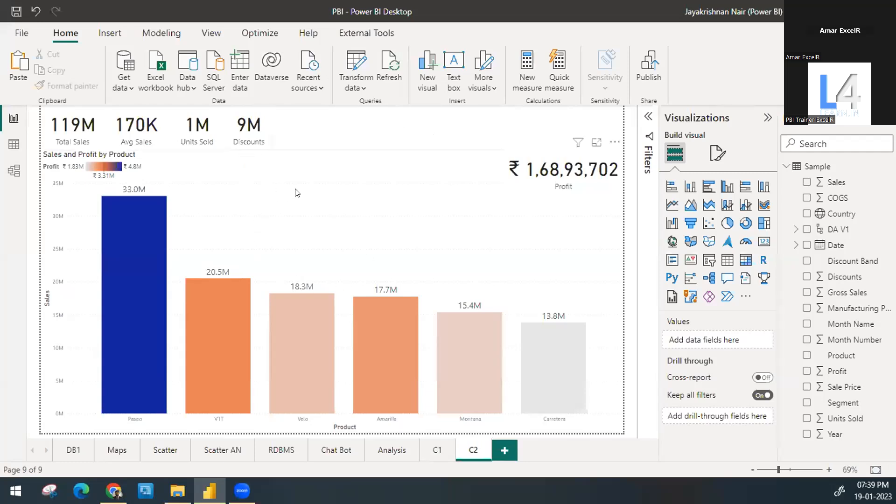
Step: Check the five cards with the Paseo column selected and with the selection cleared, leaving only the chart itself selected
{"action": "left_click", "coordinate": [358, 168]}
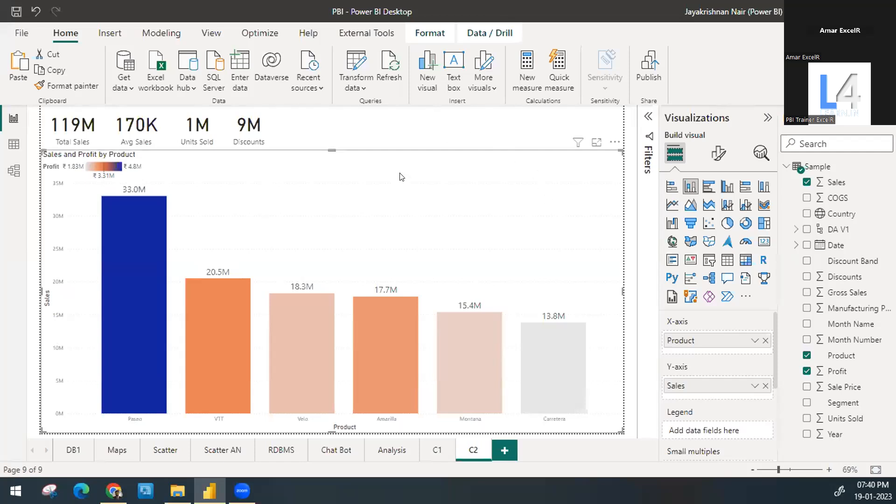
{"action": "left_click", "coordinate": [445, 126]}
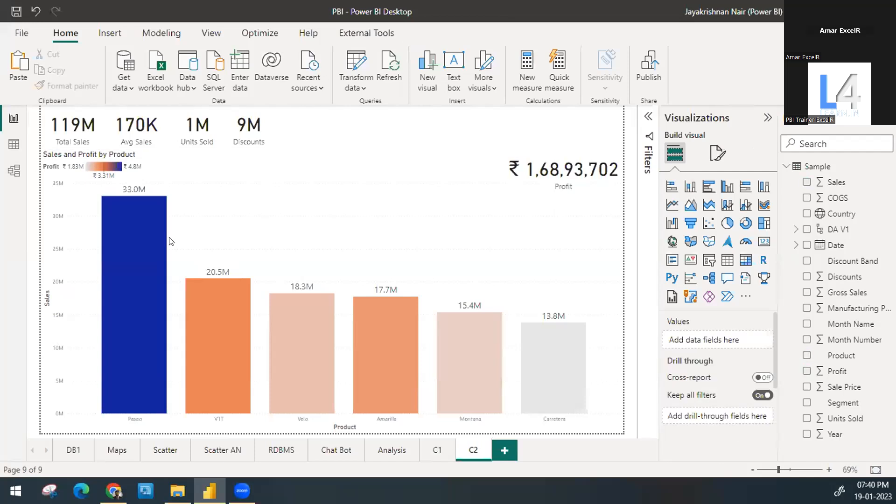
{"action": "left_click", "coordinate": [120, 248]}
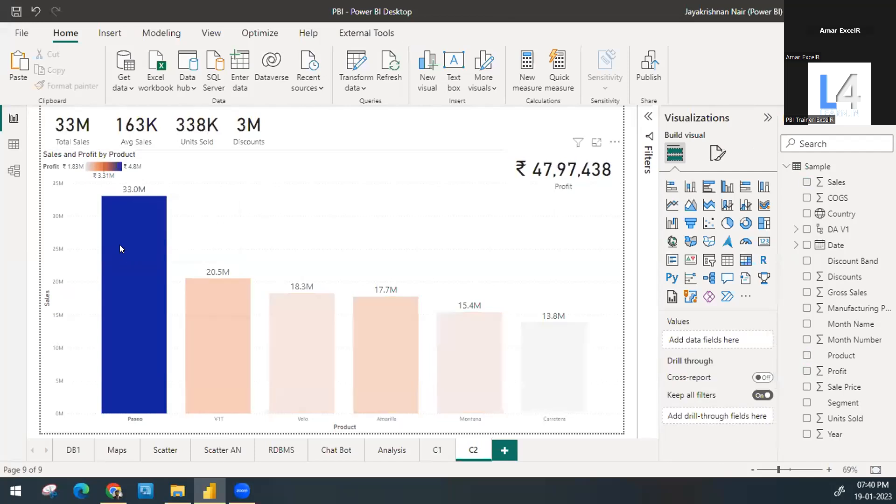
{"action": "left_click", "coordinate": [289, 194]}
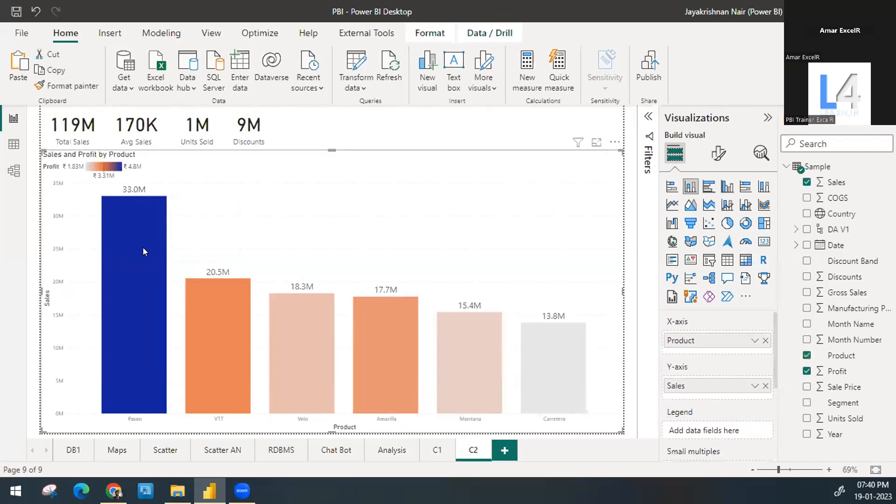
{"action": "left_click", "coordinate": [160, 240]}
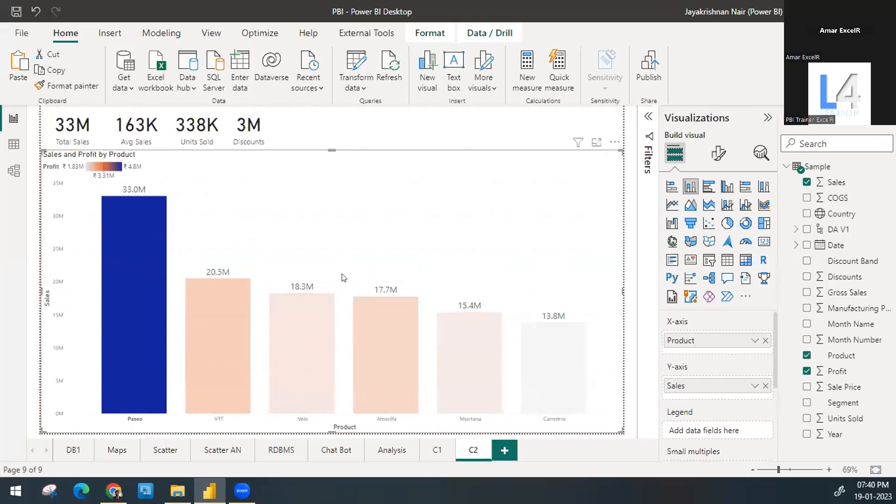
{"action": "left_click", "coordinate": [147, 273]}
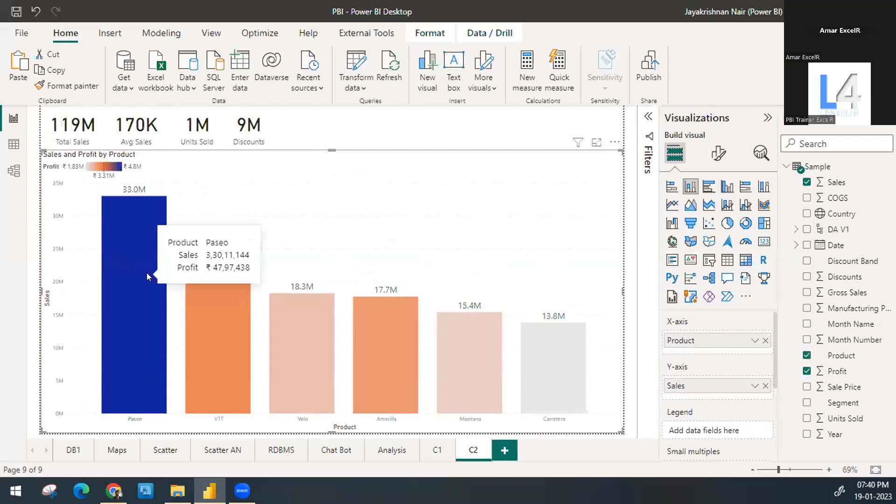
{"action": "left_click", "coordinate": [350, 135]}
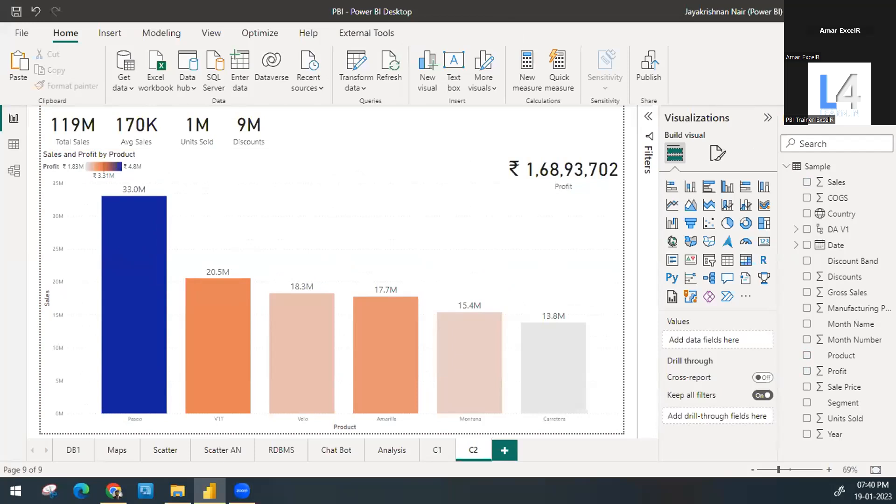
{"action": "left_click", "coordinate": [403, 188]}
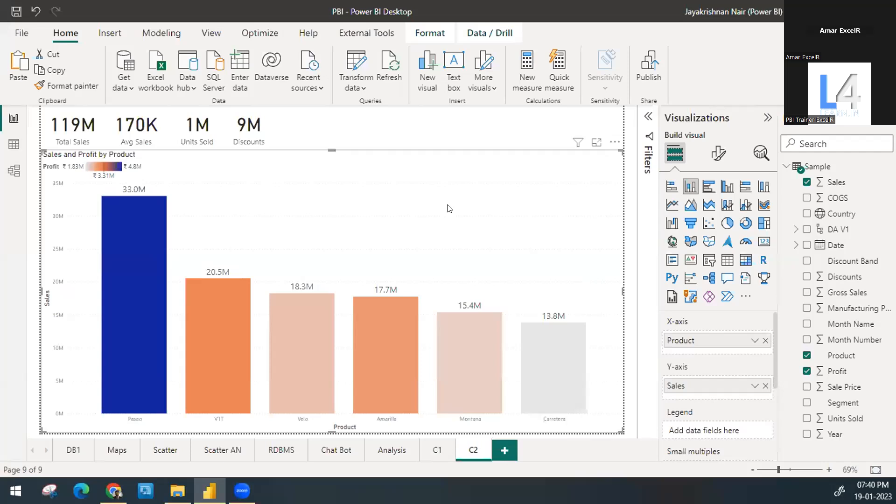
Step: Check how the Profit card and the column chart overlap by selecting the card and the chart in turn
{"action": "left_click", "coordinate": [443, 135]}
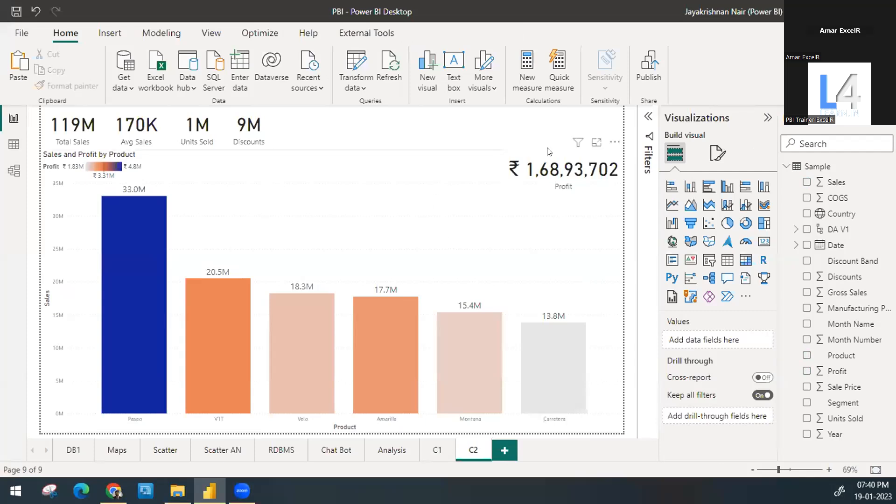
{"action": "left_click", "coordinate": [552, 166]}
{"action": "left_click_drag", "start_coordinate": [552, 166], "coordinate": [556, 163]}
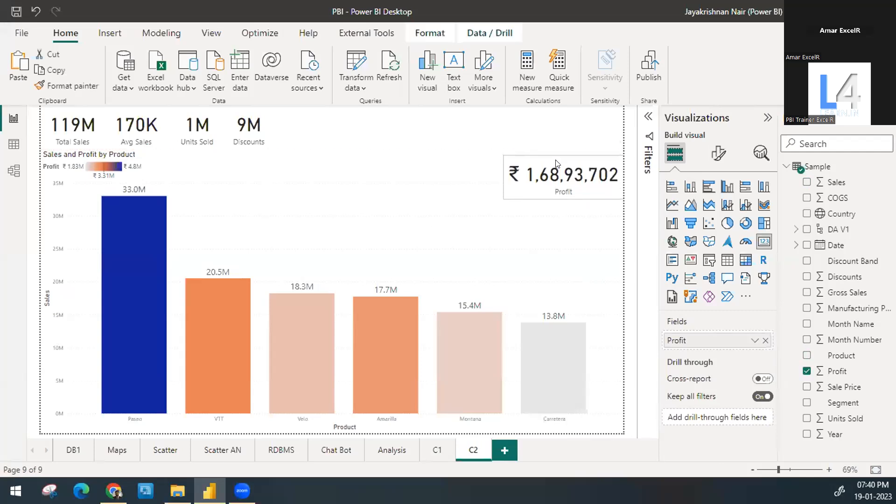
{"action": "left_click", "coordinate": [465, 193]}
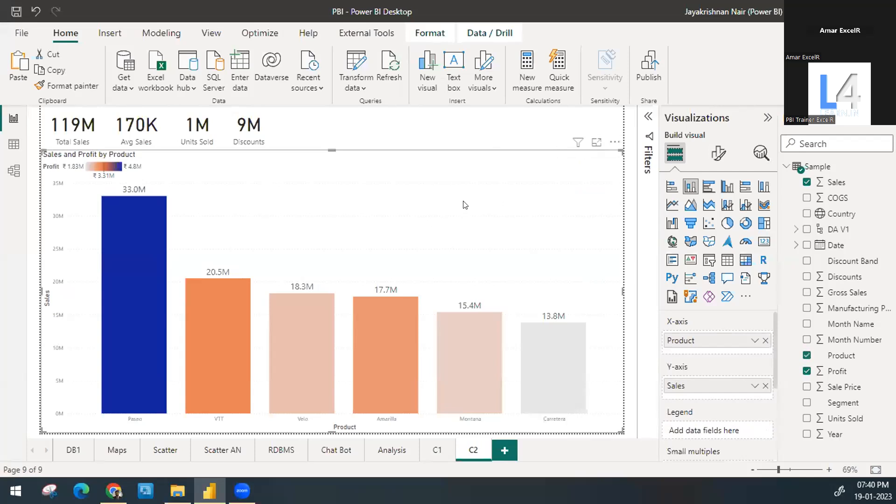
{"action": "left_click", "coordinate": [410, 194]}
{"action": "left_click", "coordinate": [411, 195]}
Step: Turn off the background of the Sales and Profit by Product chart and reselect the chart
{"action": "left_click", "coordinate": [711, 163]}
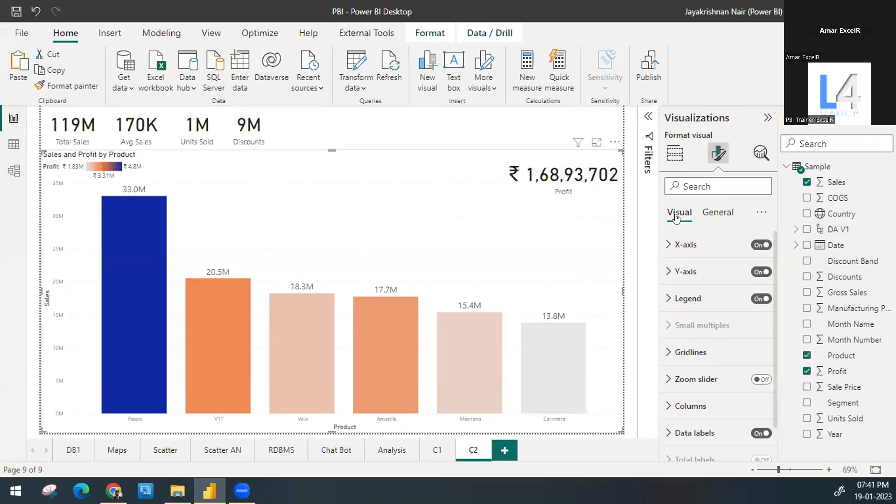
{"action": "left_click", "coordinate": [719, 207]}
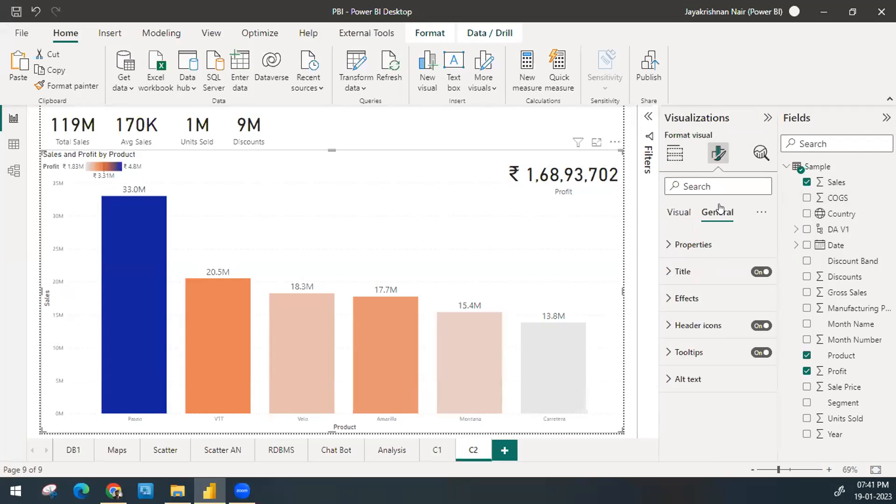
{"action": "left_click", "coordinate": [719, 304]}
{"action": "scroll", "coordinate": [717, 303], "scroll_direction": "down", "scroll_amount": 2}
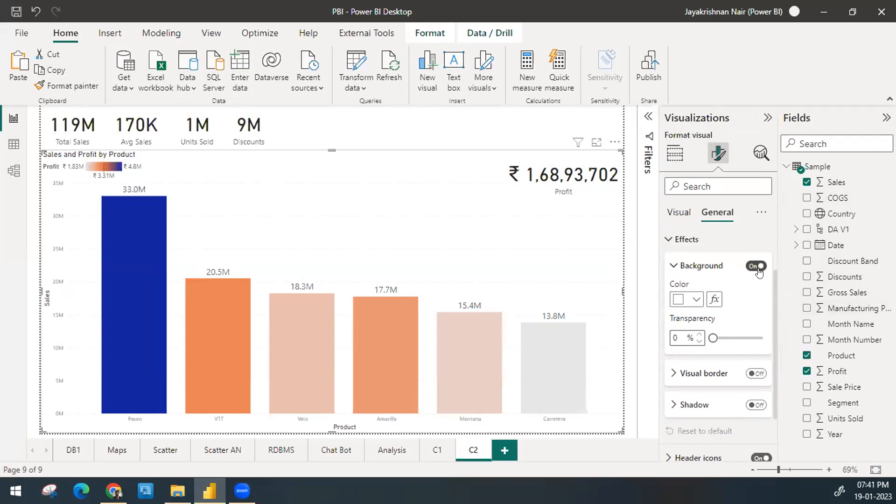
{"action": "left_click", "coordinate": [755, 267]}
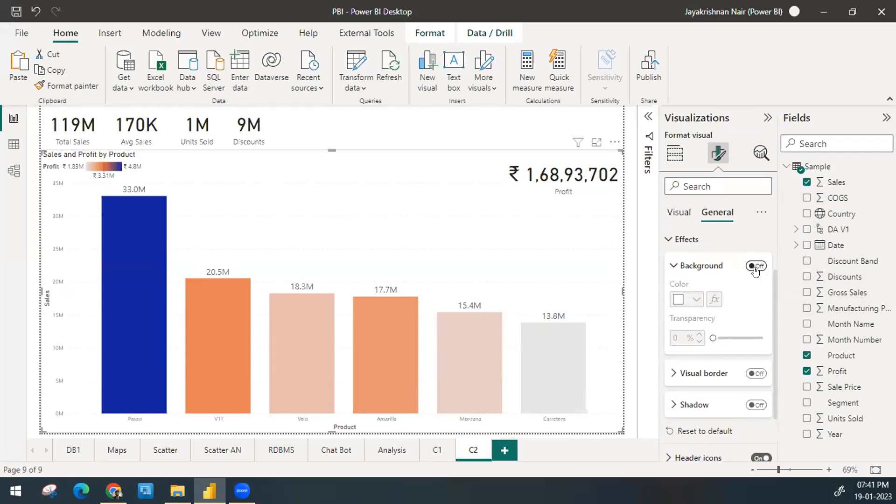
{"action": "left_click", "coordinate": [428, 140]}
{"action": "left_click", "coordinate": [359, 190]}
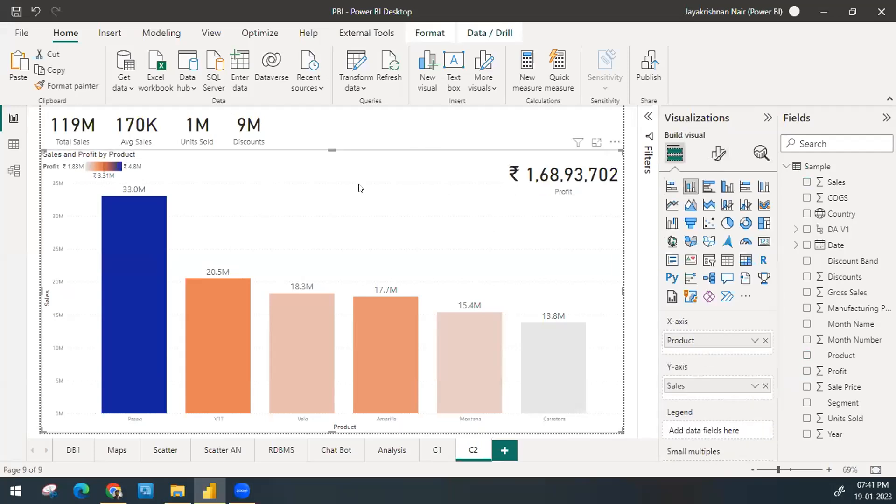
Step: Check the five cards with individual product columns such as VTT, Velo, Amarilla and Montana selected, and clear the selection
{"action": "left_click", "coordinate": [142, 248]}
{"action": "left_click", "coordinate": [191, 306]}
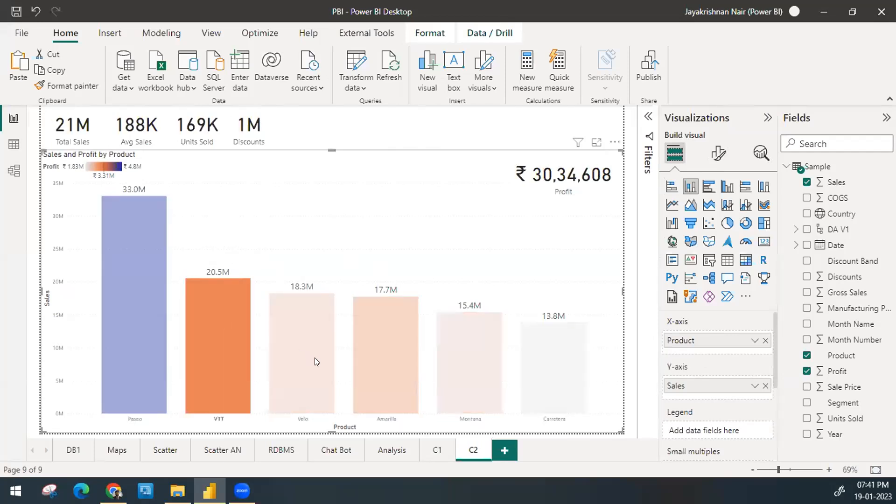
{"action": "left_click", "coordinate": [315, 358]}
{"action": "left_click", "coordinate": [406, 385]}
{"action": "left_click", "coordinate": [475, 389]}
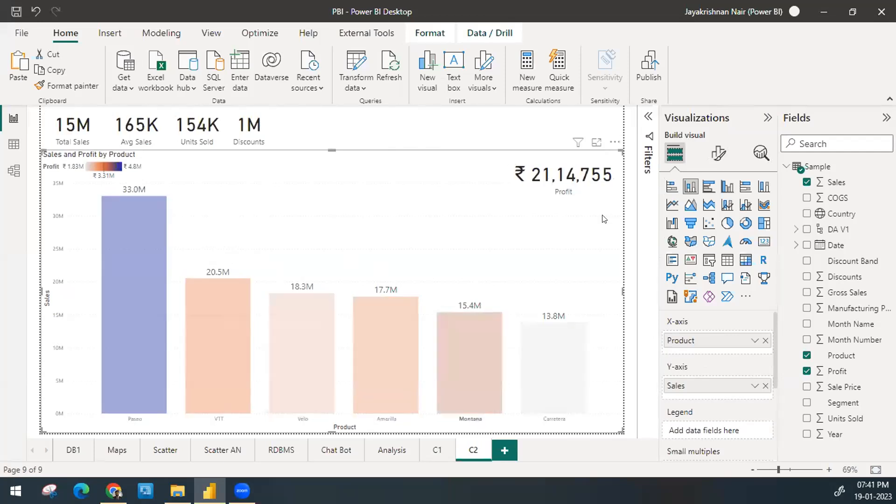
{"action": "left_click", "coordinate": [110, 330]}
{"action": "left_click", "coordinate": [391, 165]}
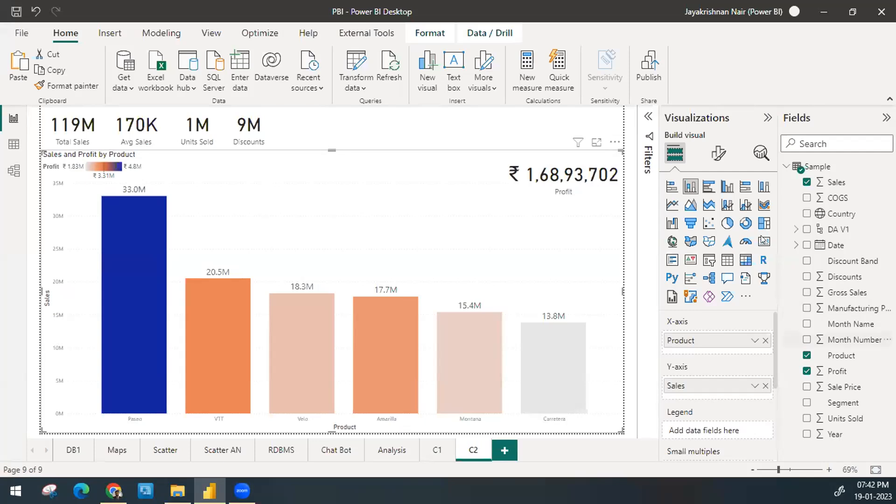
Step: Try the chart background switched on with its transparency at 46% and at 0%, and switch it back off
{"action": "left_click", "coordinate": [718, 153]}
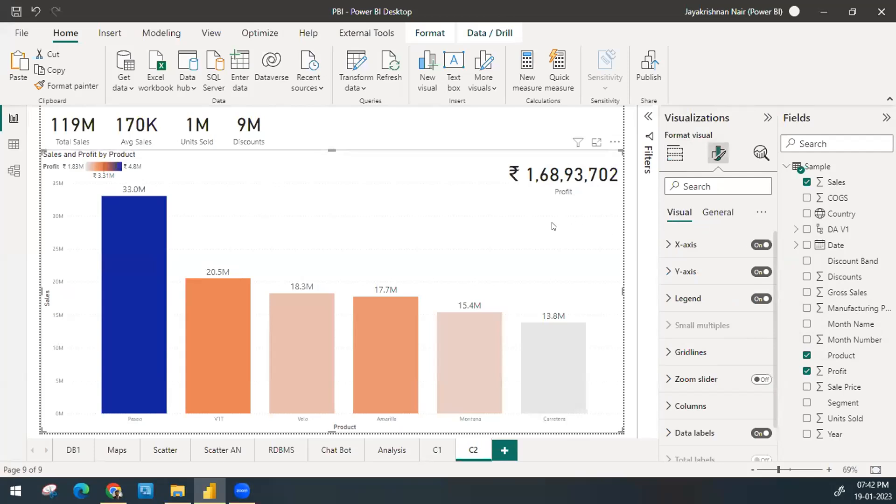
{"action": "left_click", "coordinate": [715, 213]}
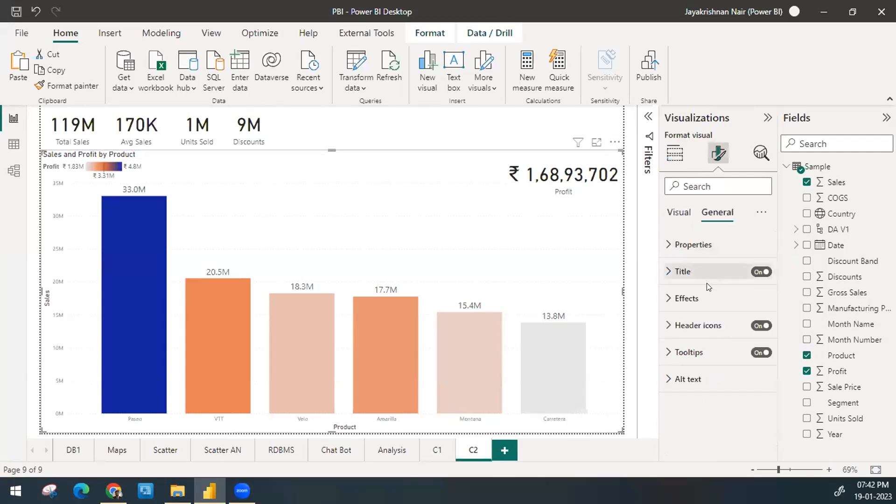
{"action": "left_click", "coordinate": [701, 296]}
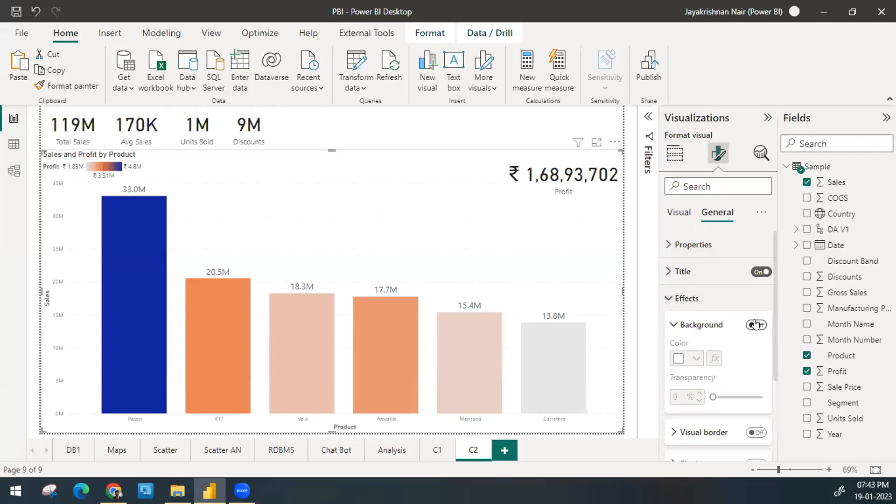
{"action": "left_click_drag", "start_coordinate": [714, 397], "coordinate": [735, 397]}
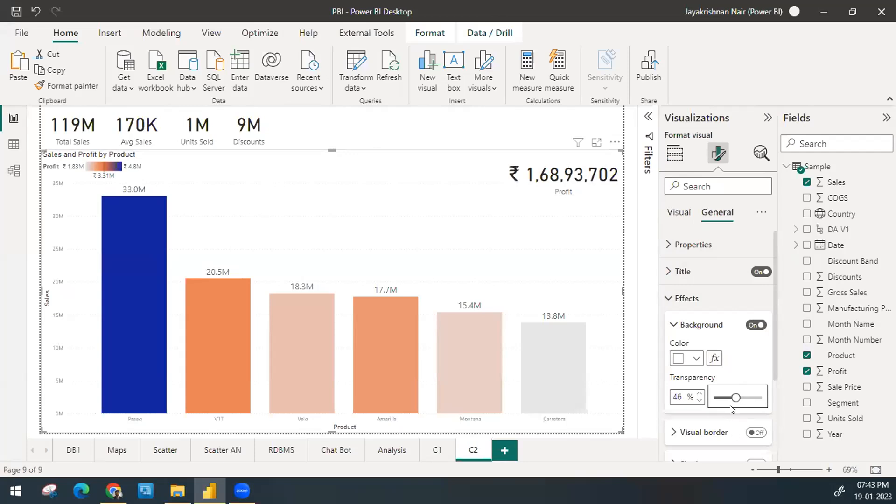
{"action": "left_click_drag", "start_coordinate": [731, 396], "coordinate": [664, 405]}
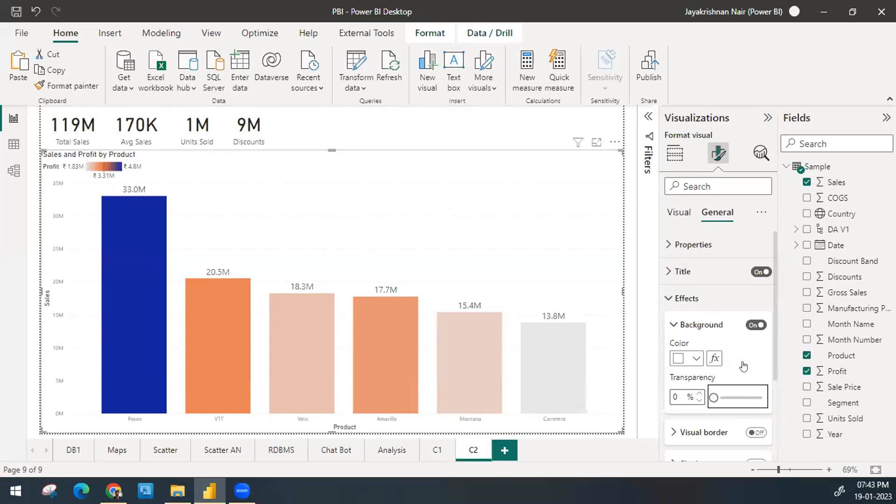
{"action": "mouse_move", "coordinate": [714, 397]}
{"action": "left_mouse_down"}
{"action": "mouse_move", "coordinate": [764, 397]}
{"action": "mouse_move", "coordinate": [713, 397]}
{"action": "left_mouse_up"}
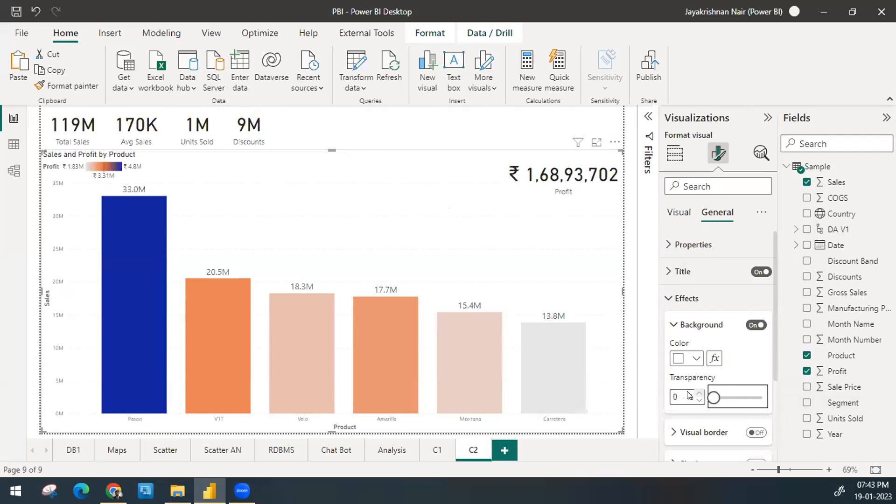
{"action": "left_click", "coordinate": [754, 323]}
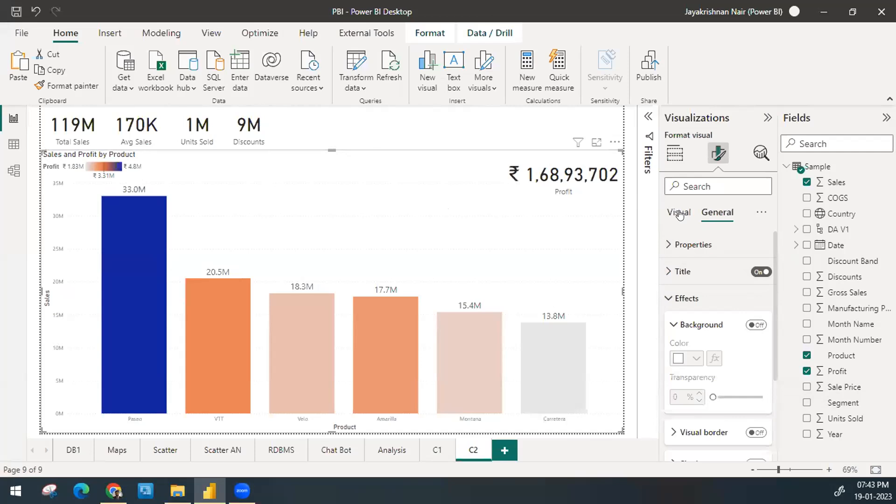
{"action": "left_click", "coordinate": [673, 153]}
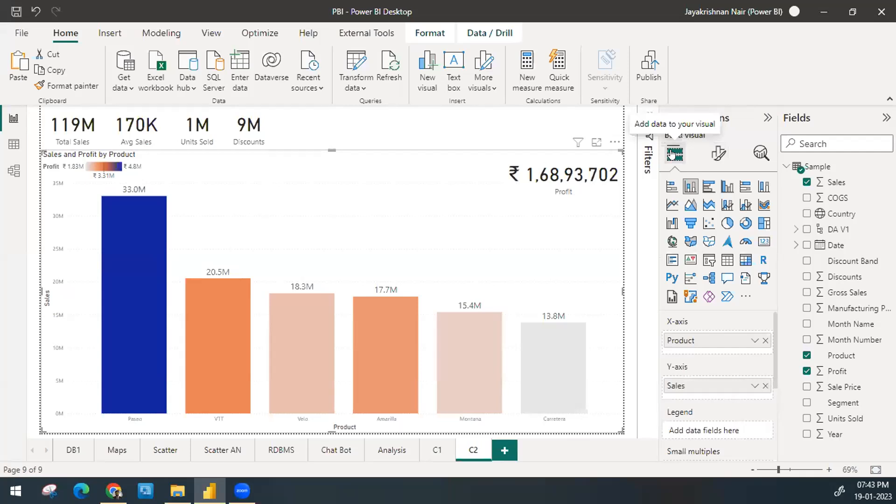
Step: Try lowering the column chart's upper edge slightly, and stretch it back up to its former height
{"action": "left_click", "coordinate": [419, 127]}
{"action": "left_click", "coordinate": [605, 166]}
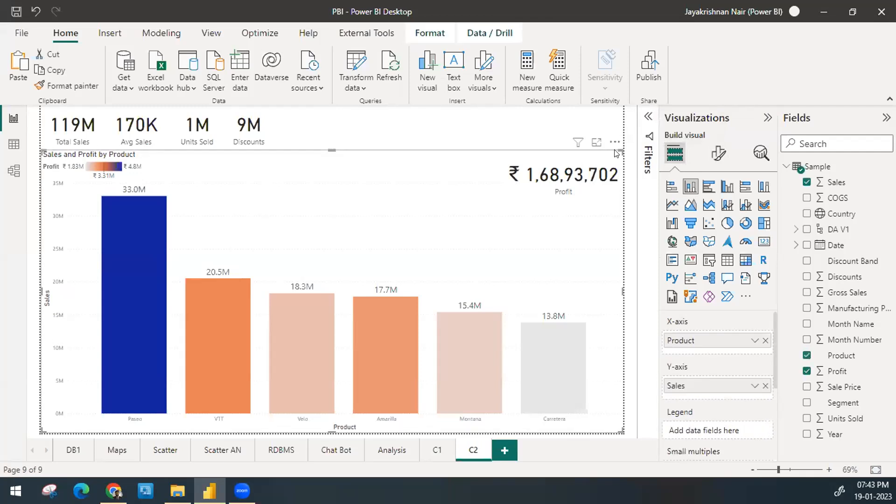
{"action": "mouse_move", "coordinate": [615, 152]}
{"action": "left_mouse_down"}
{"action": "mouse_move", "coordinate": [620, 362]}
{"action": "mouse_move", "coordinate": [623, 156]}
{"action": "left_mouse_up"}
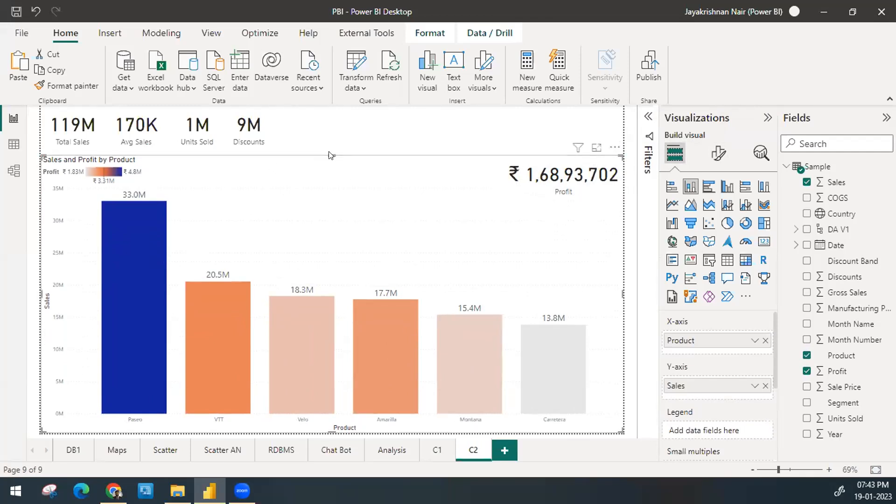
{"action": "left_click_drag", "start_coordinate": [329, 154], "coordinate": [328, 146]}
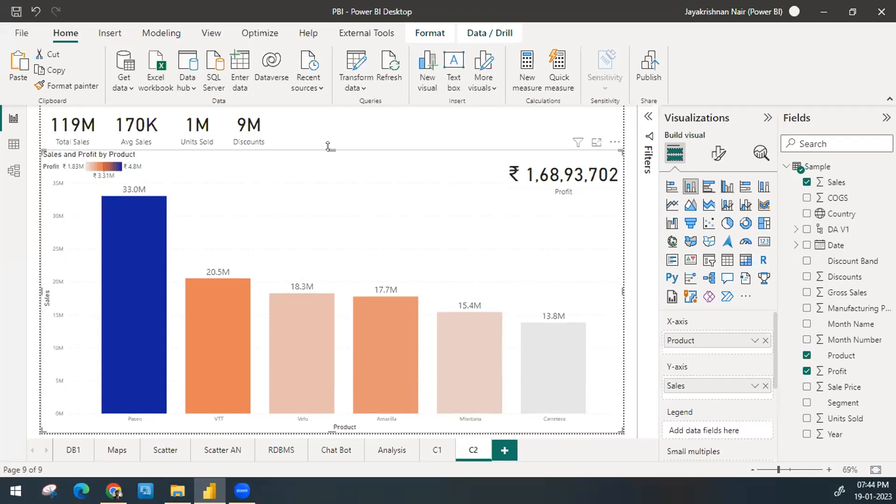
Step: Turn off the background of the Profit card and reselect the column chart behind it
{"action": "left_click", "coordinate": [382, 136]}
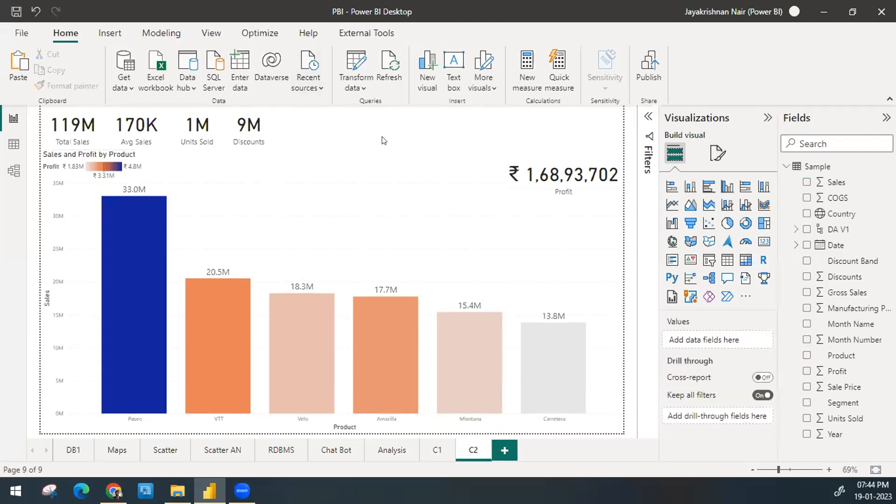
{"action": "left_click", "coordinate": [539, 187]}
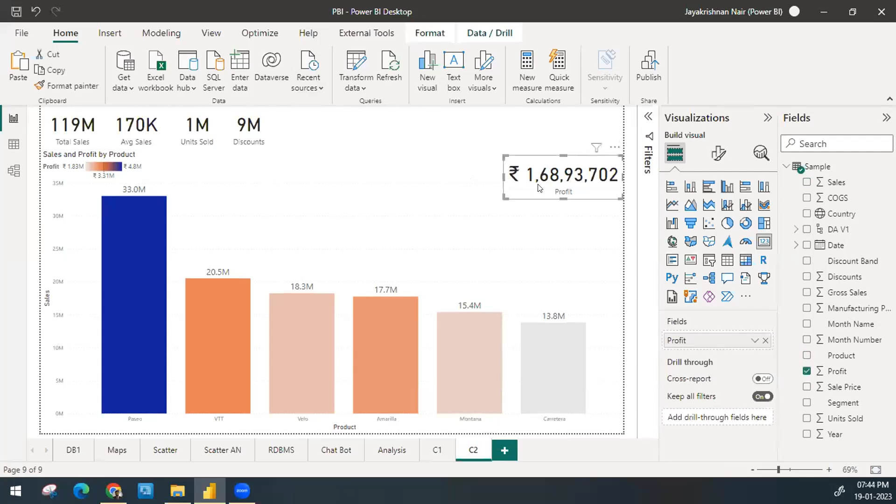
{"action": "left_click", "coordinate": [719, 154]}
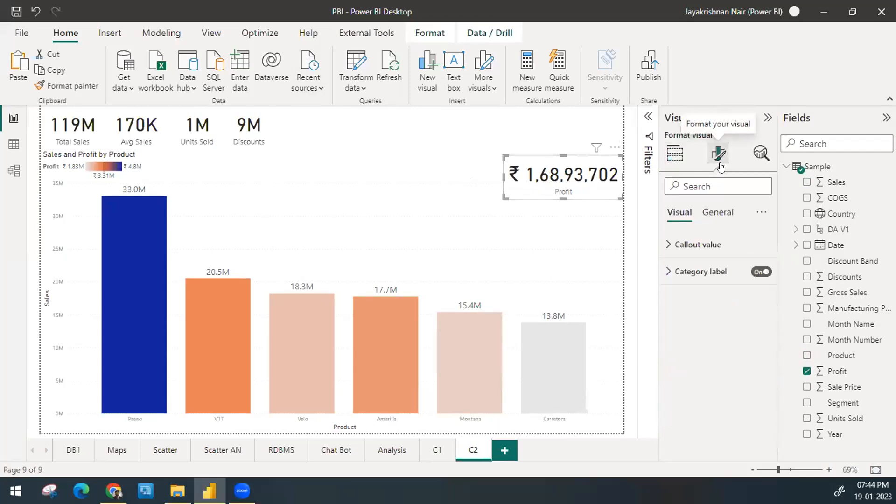
{"action": "left_click", "coordinate": [717, 214]}
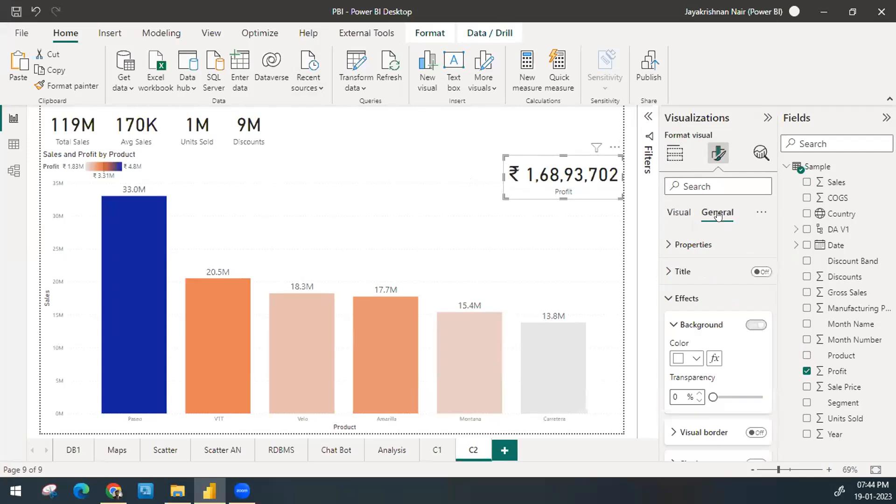
{"action": "left_click", "coordinate": [751, 326]}
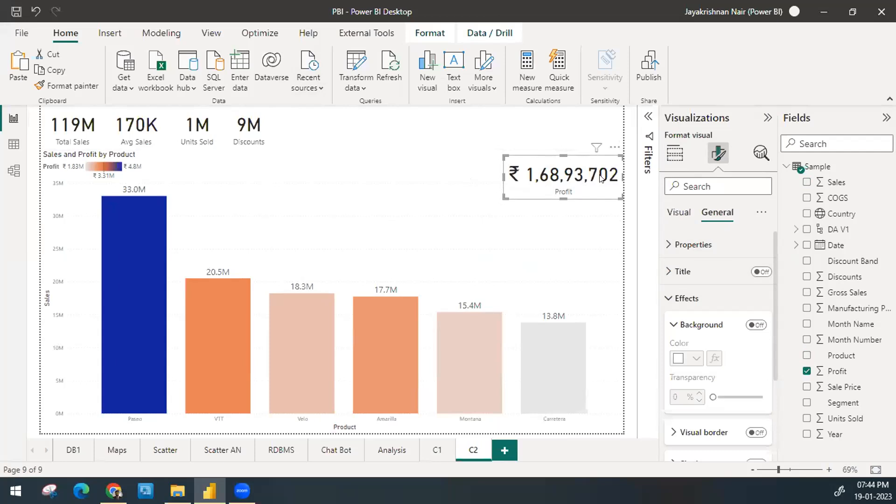
{"action": "left_click", "coordinate": [448, 203]}
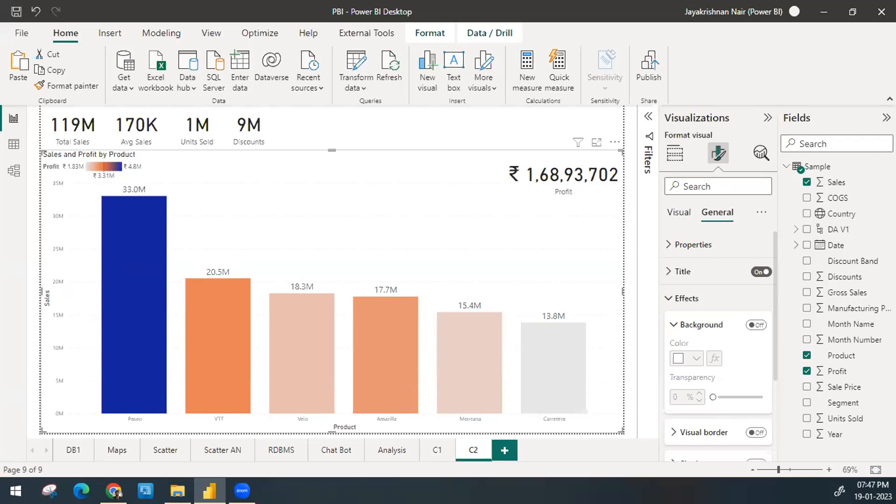
{"action": "left_click", "coordinate": [113, 490]}
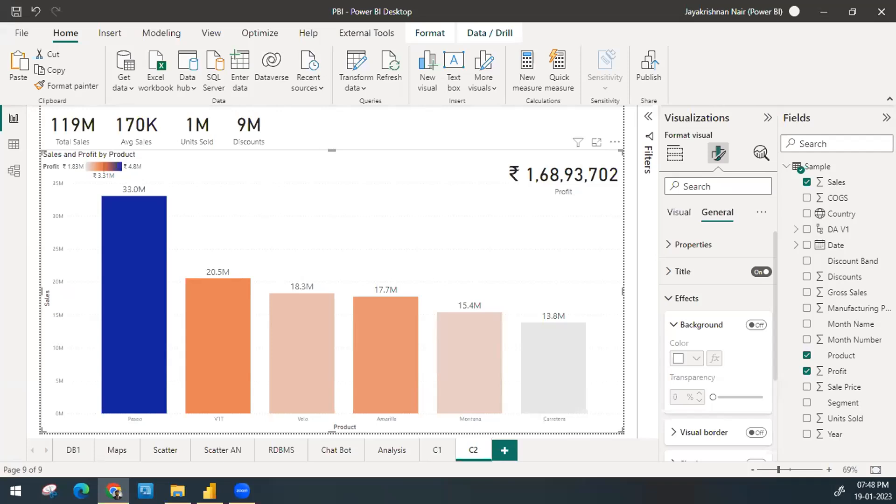
{"action": "left_click", "coordinate": [447, 124]}
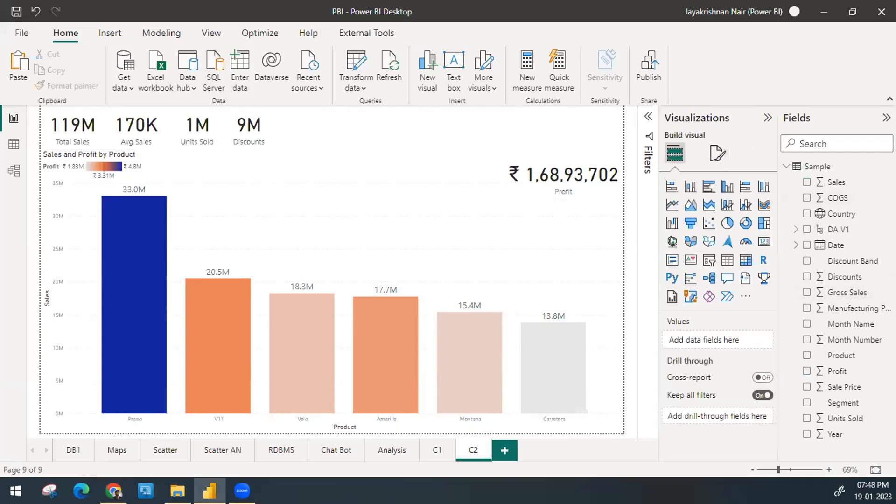
{"action": "key", "text": "alt+Tab"}
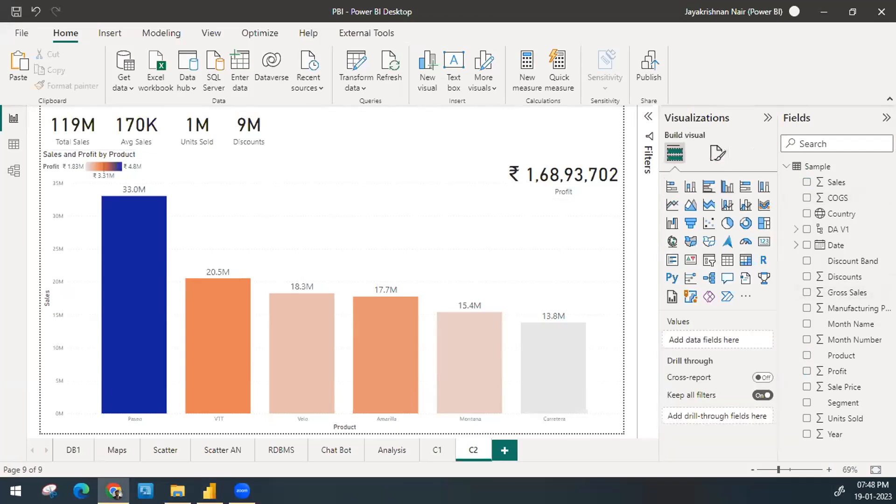
{"action": "left_click", "coordinate": [347, 133]}
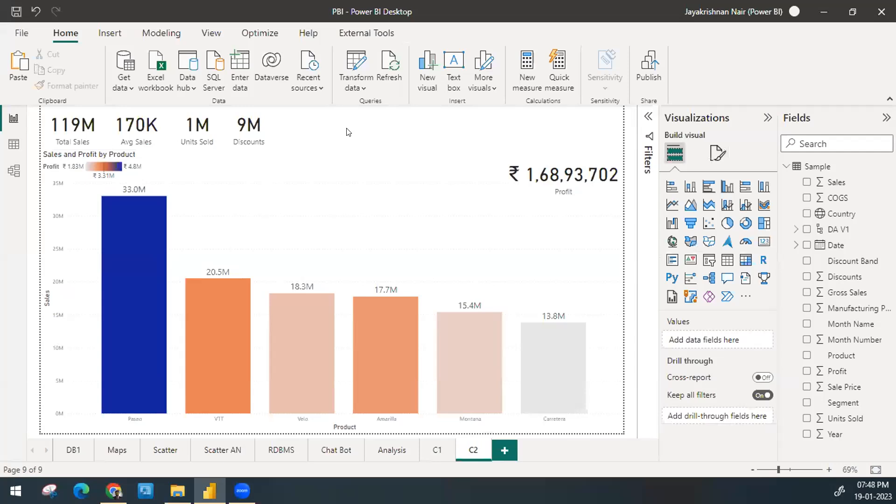
Step: Add a constant line to the sales by product column chart and rename the line T1
{"action": "left_click", "coordinate": [347, 175]}
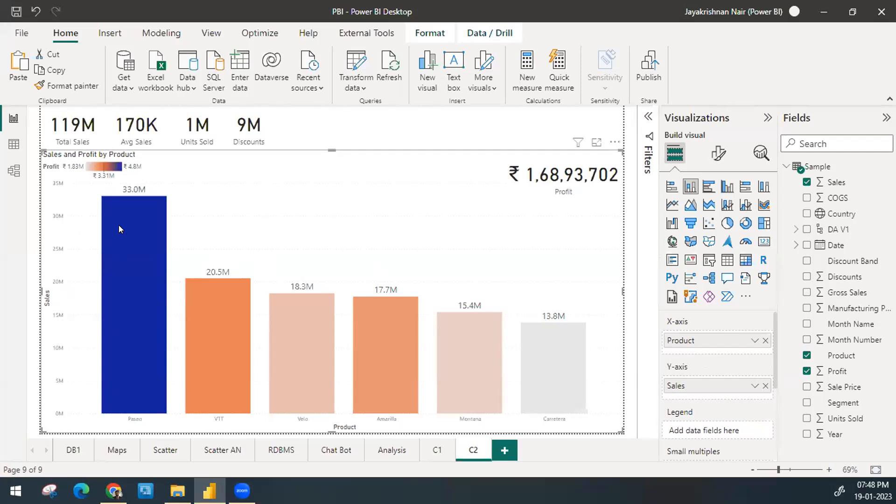
{"action": "mouse_move", "coordinate": [119, 228]}
{"action": "left_click", "coordinate": [761, 161]}
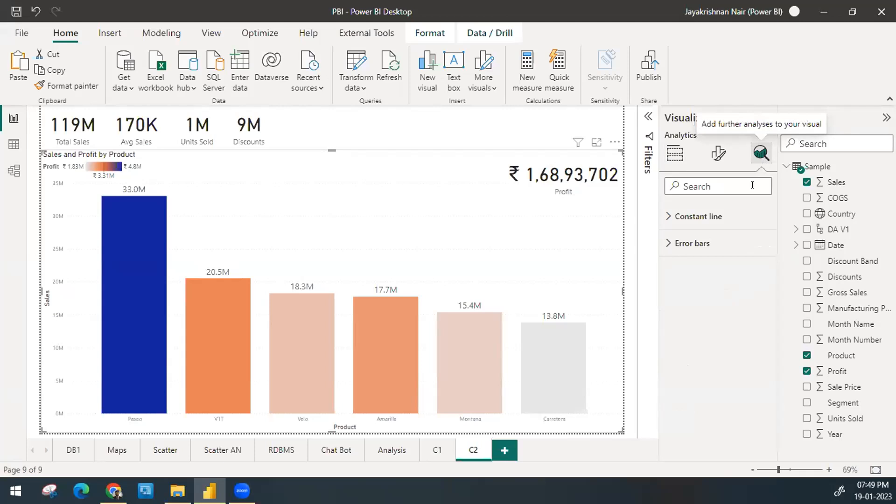
{"action": "left_click", "coordinate": [738, 211]}
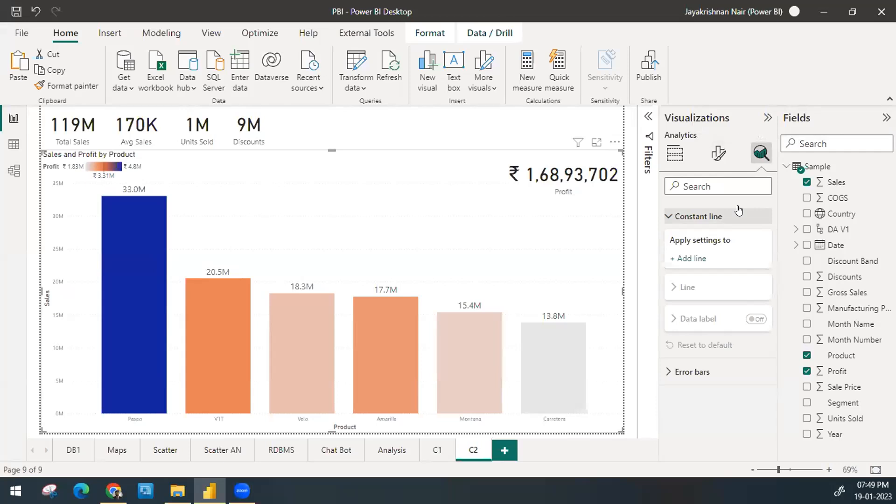
{"action": "left_click", "coordinate": [698, 259]}
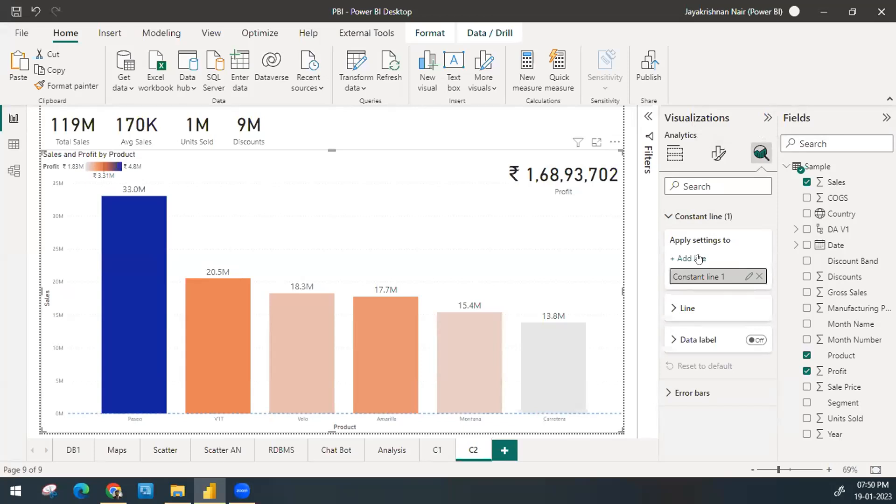
{"action": "double_click", "coordinate": [729, 271]}
{"action": "key", "text": "BackSpace"}
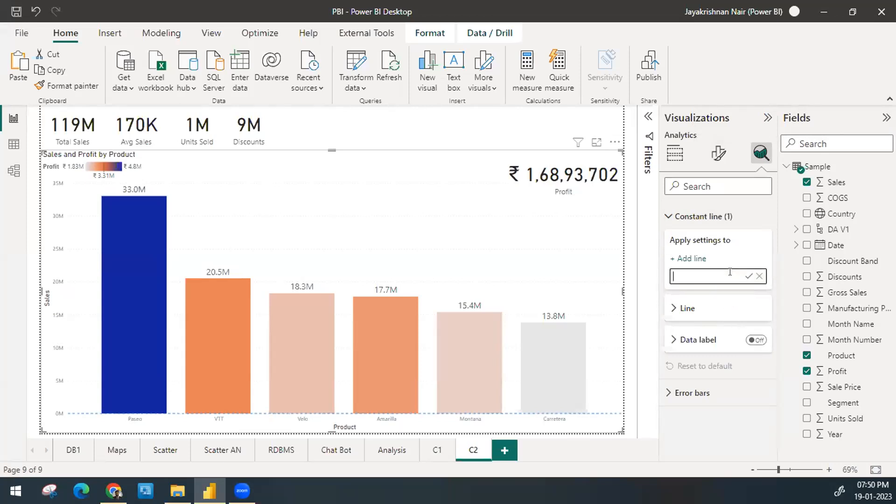
{"action": "type", "text": "T1"}
{"action": "key", "text": "Return"}
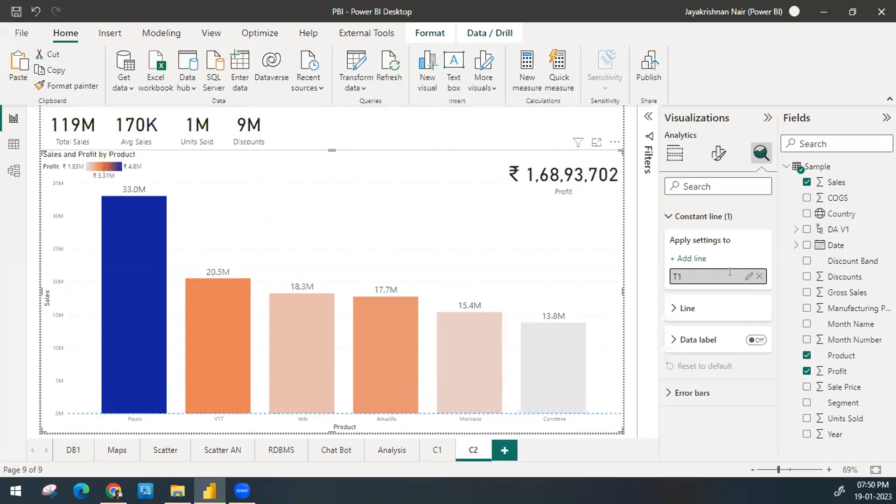
Step: Set the value of constant line T1 to 10000000
{"action": "left_click", "coordinate": [717, 311]}
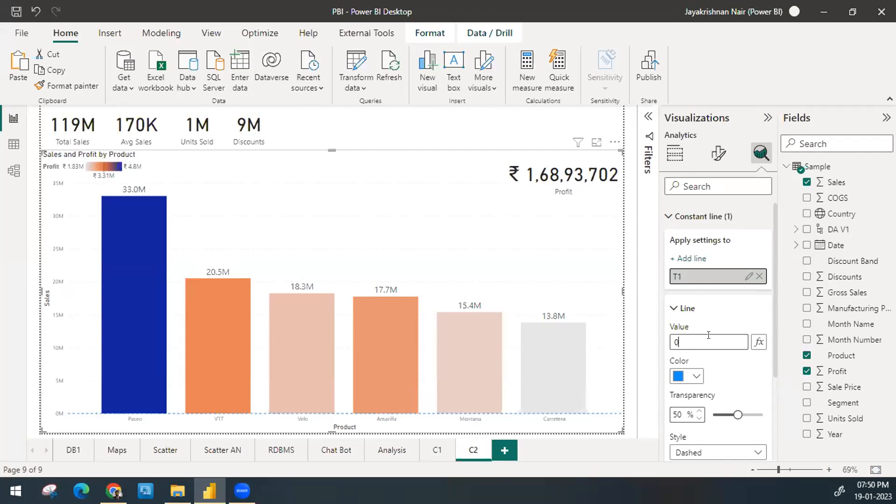
{"action": "key", "text": "BackSpace"}
{"action": "type", "text": "1"}
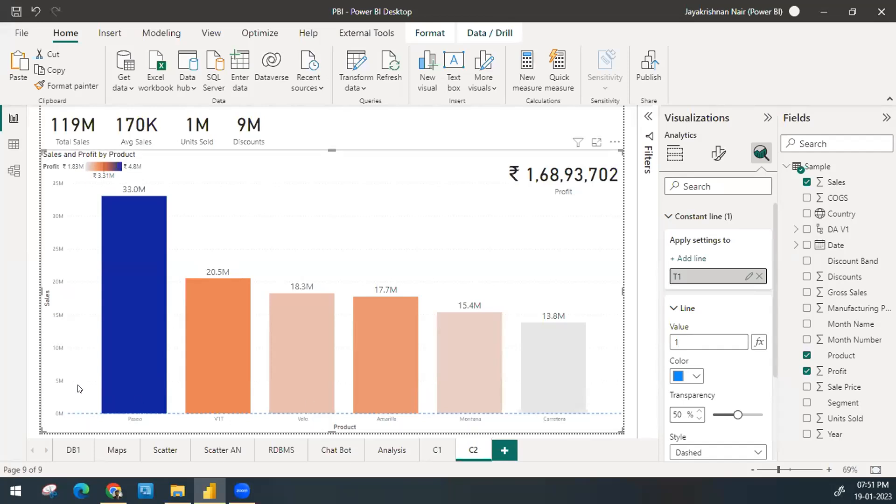
{"action": "type", "text": "000000"}
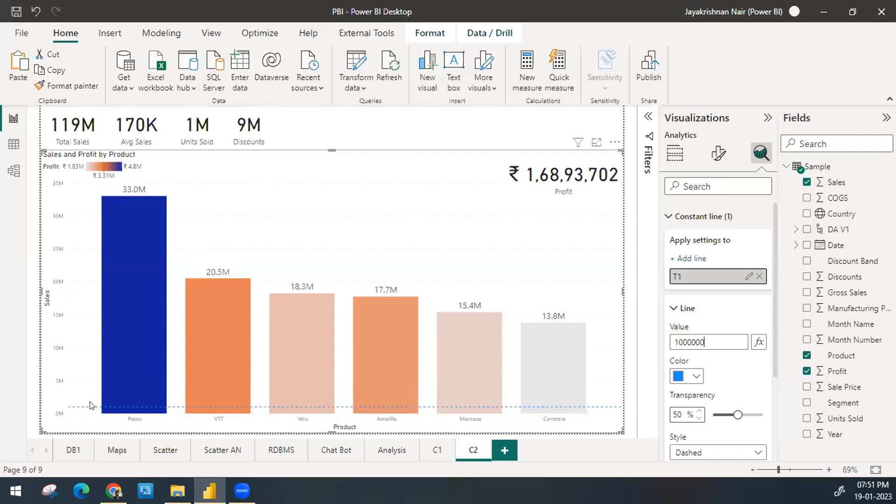
{"action": "type", "text": "0"}
{"action": "key", "text": "Return"}
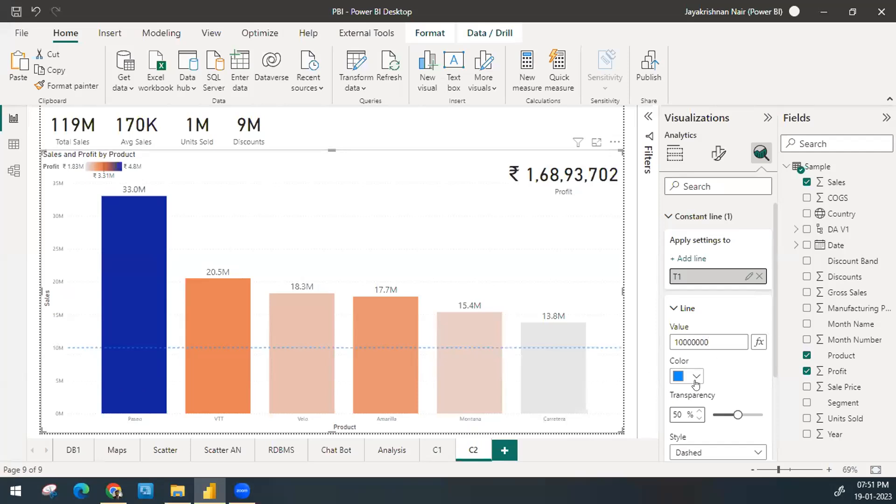
Step: Color the T1 line red (#FF0000) and set its transparency to 0%
{"action": "left_click", "coordinate": [695, 376]}
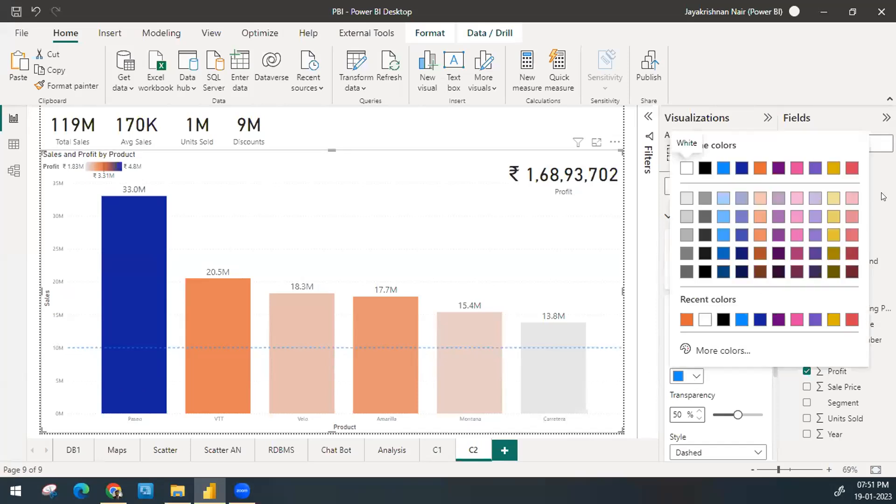
{"action": "left_click", "coordinate": [748, 344]}
{"action": "left_click", "coordinate": [838, 303]}
{"action": "left_click", "coordinate": [854, 303]}
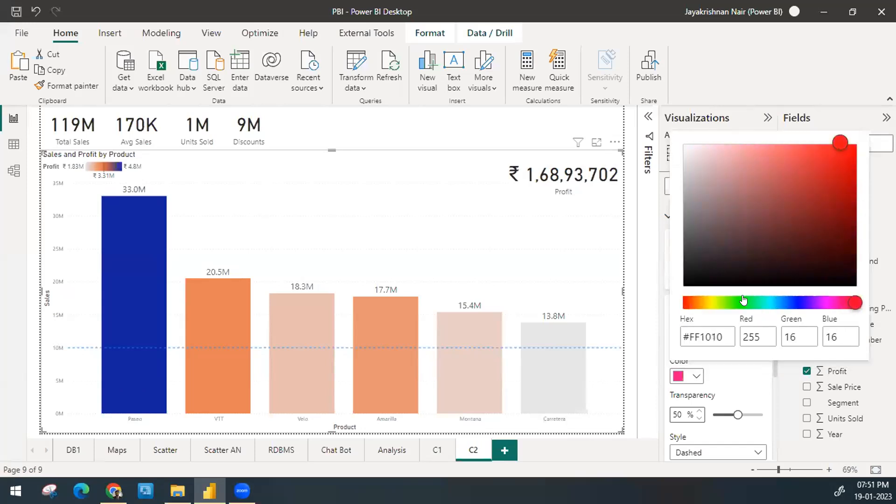
{"action": "left_click_drag", "start_coordinate": [843, 165], "coordinate": [858, 153]}
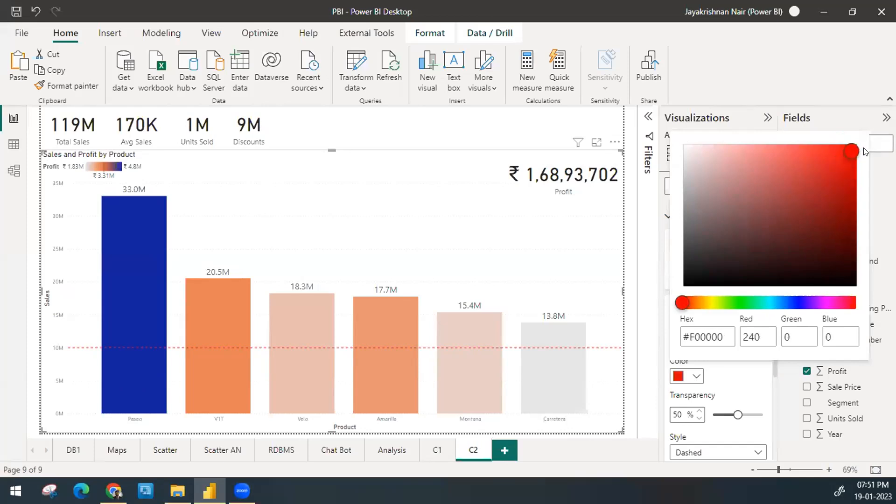
{"action": "left_click", "coordinate": [751, 396]}
{"action": "left_click_drag", "start_coordinate": [736, 414], "coordinate": [699, 416]}
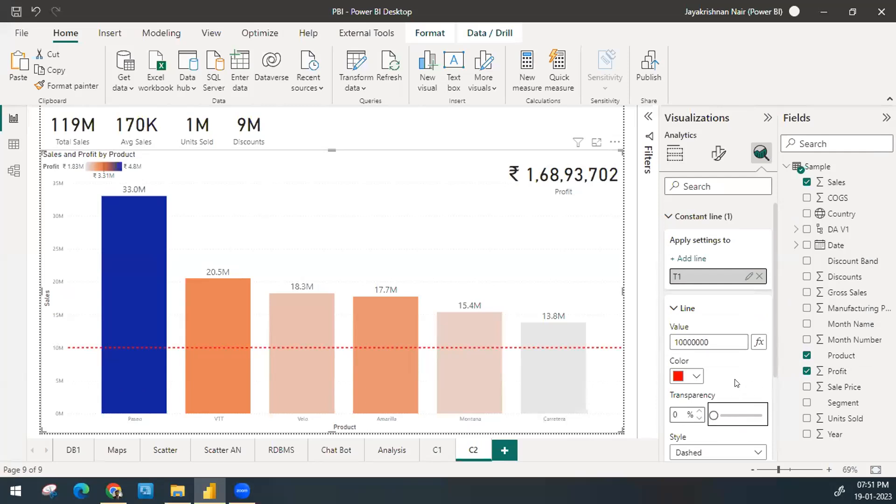
Step: Change the T1 line's style to Dotted
{"action": "scroll", "coordinate": [735, 380], "scroll_direction": "down", "scroll_amount": 2}
{"action": "left_click", "coordinate": [734, 392]}
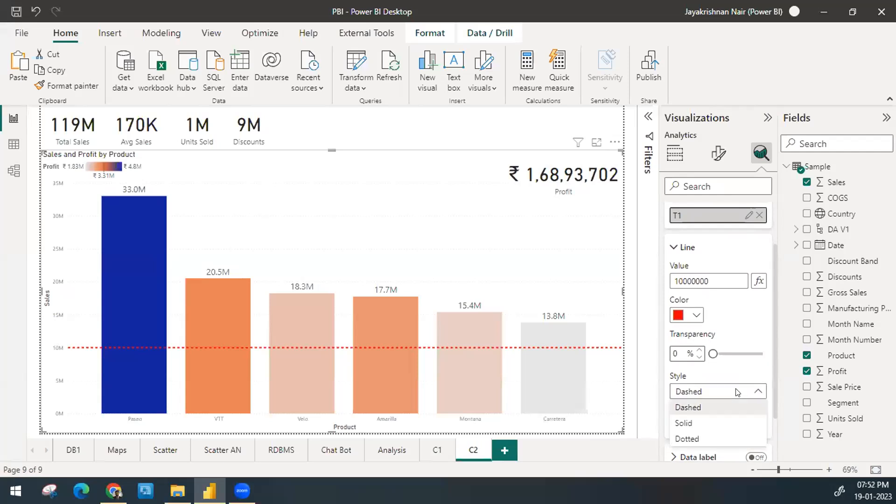
{"action": "left_click", "coordinate": [727, 440]}
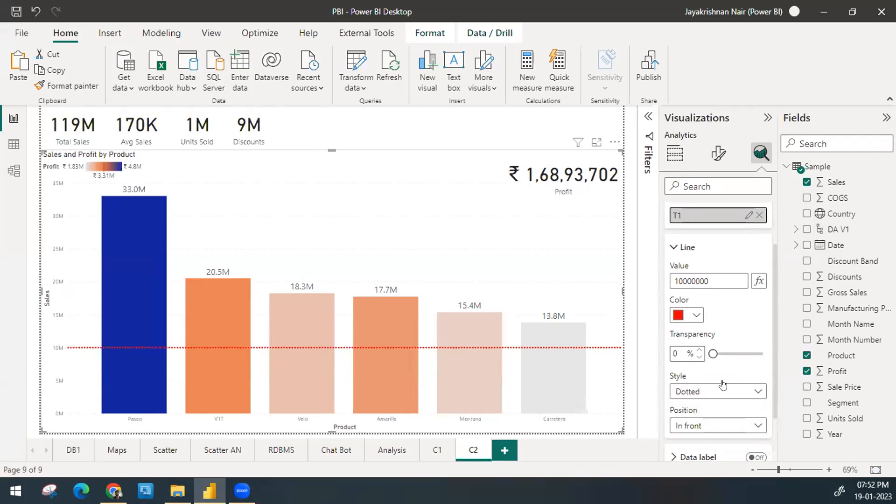
Step: Try positioning the T1 line behind the columns, and set it back to In front
{"action": "left_click", "coordinate": [726, 426]}
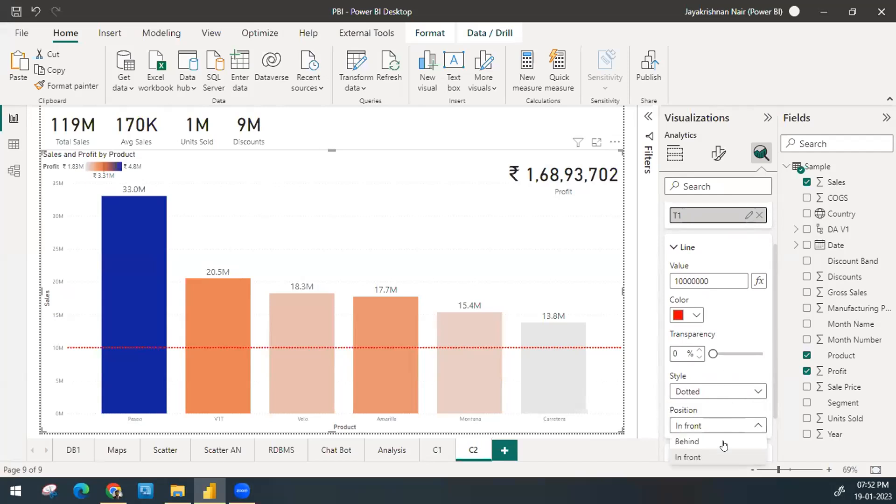
{"action": "left_click", "coordinate": [721, 440]}
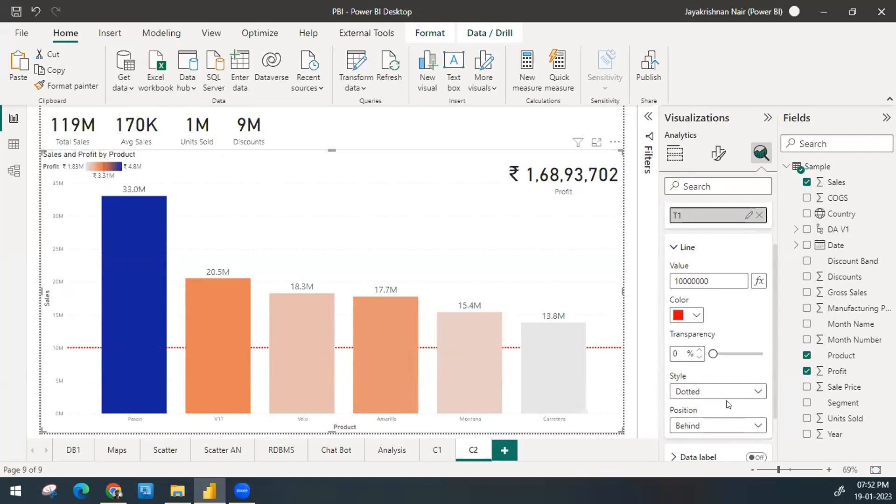
{"action": "left_click", "coordinate": [712, 429]}
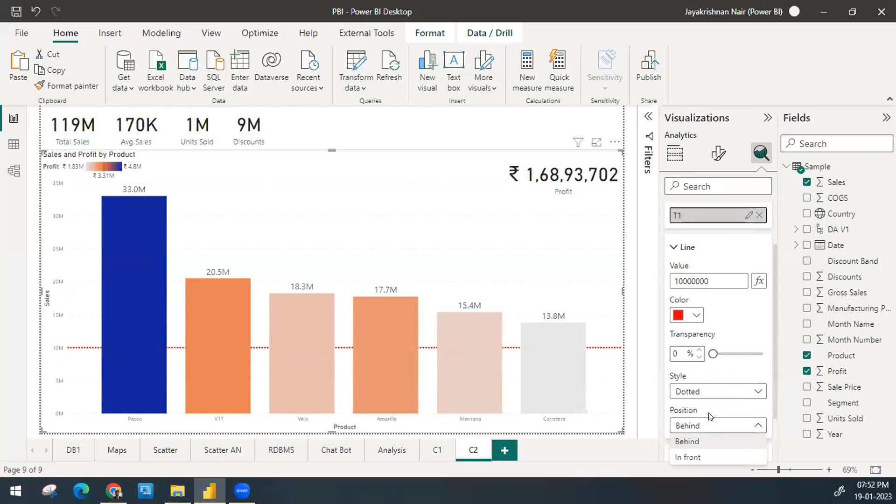
{"action": "left_click", "coordinate": [707, 459]}
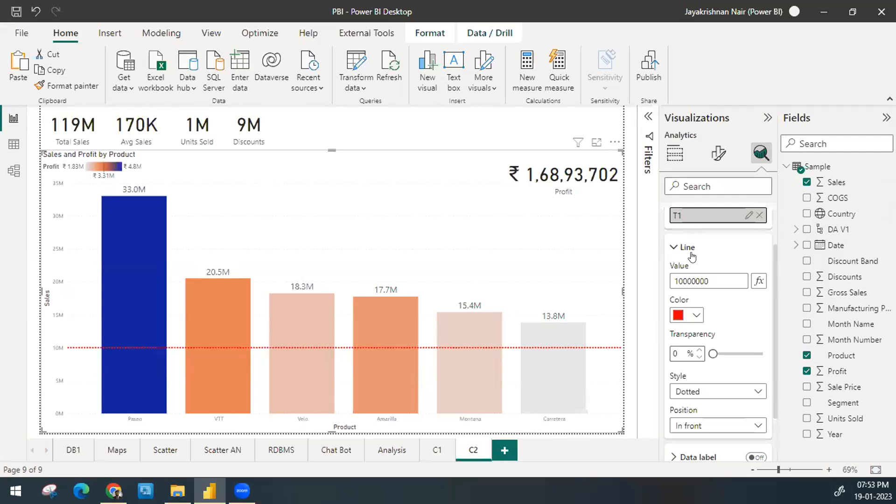
Step: Collapse the T1 line settings and turn on the constant line's data label
{"action": "scroll", "coordinate": [720, 317], "scroll_direction": "down", "scroll_amount": 2}
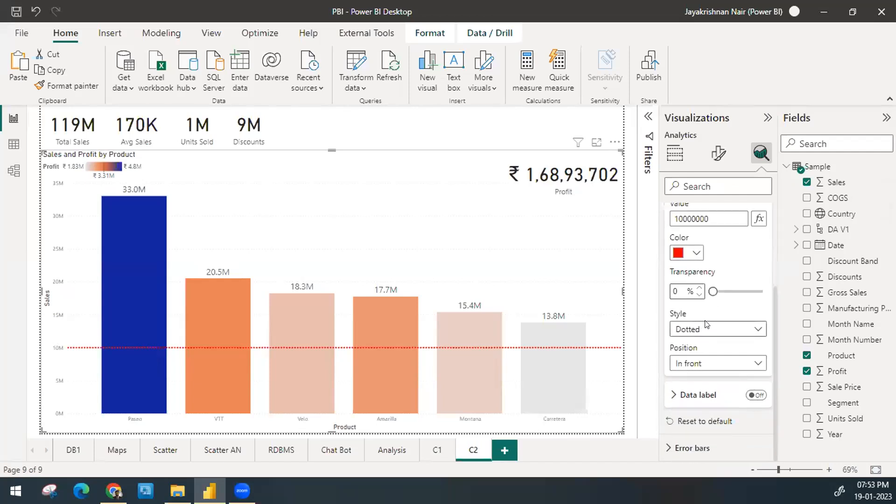
{"action": "scroll", "coordinate": [700, 317], "scroll_direction": "up", "scroll_amount": 2}
{"action": "left_click", "coordinate": [688, 238]}
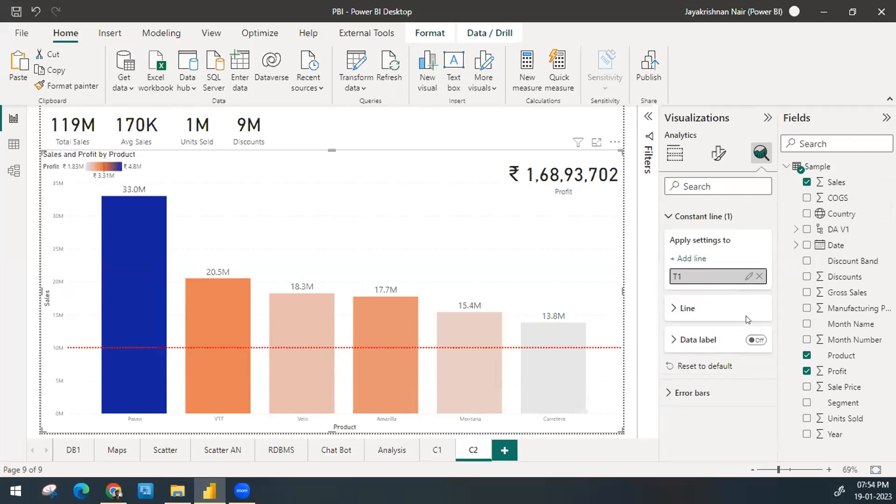
{"action": "left_click", "coordinate": [689, 344]}
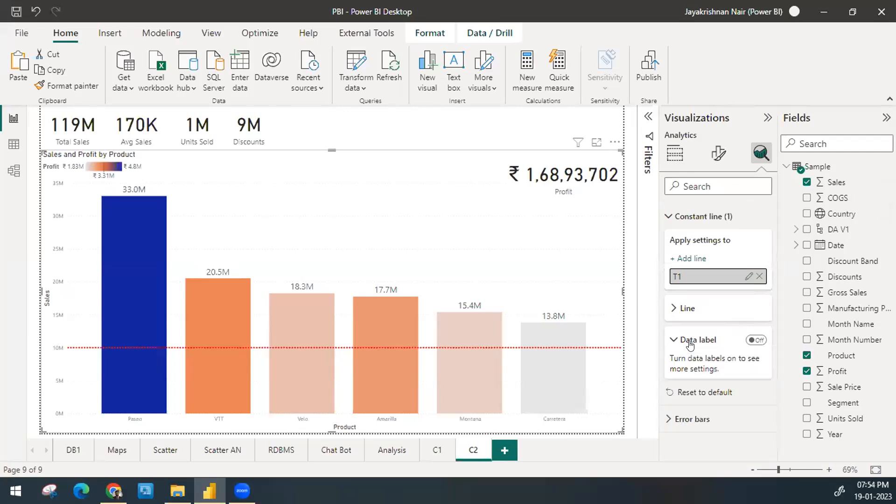
{"action": "left_click", "coordinate": [753, 341]}
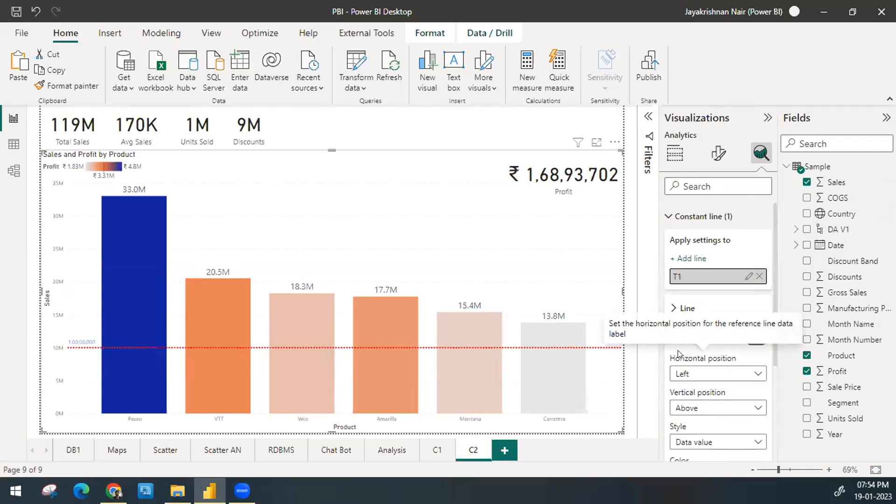
Step: Try the Name style on the T1 data label, and set the label style to Both
{"action": "scroll", "coordinate": [678, 350], "scroll_direction": "down", "scroll_amount": 1}
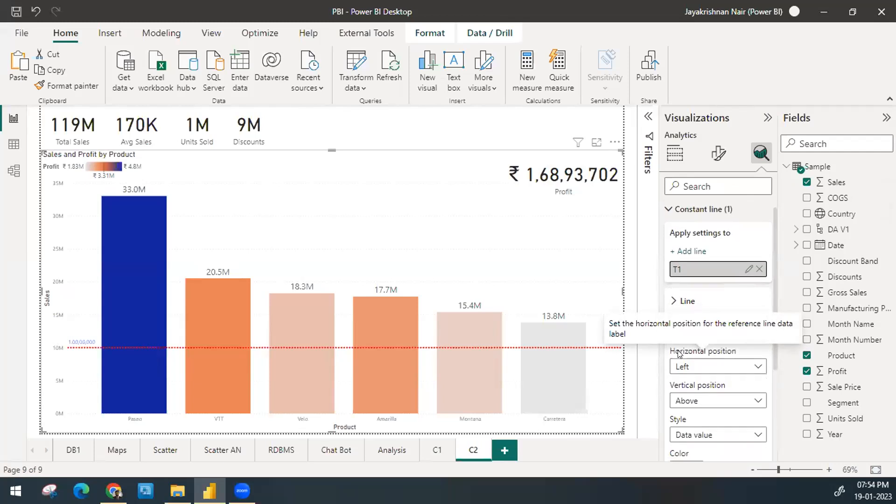
{"action": "left_click", "coordinate": [711, 367]}
{"action": "left_click", "coordinate": [712, 367]}
{"action": "scroll", "coordinate": [712, 364], "scroll_direction": "down", "scroll_amount": 2}
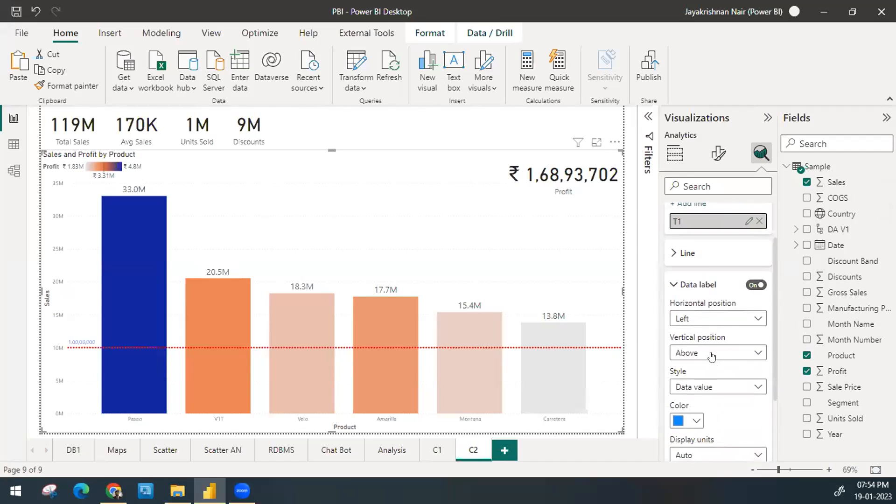
{"action": "scroll", "coordinate": [711, 353], "scroll_direction": "down", "scroll_amount": 2}
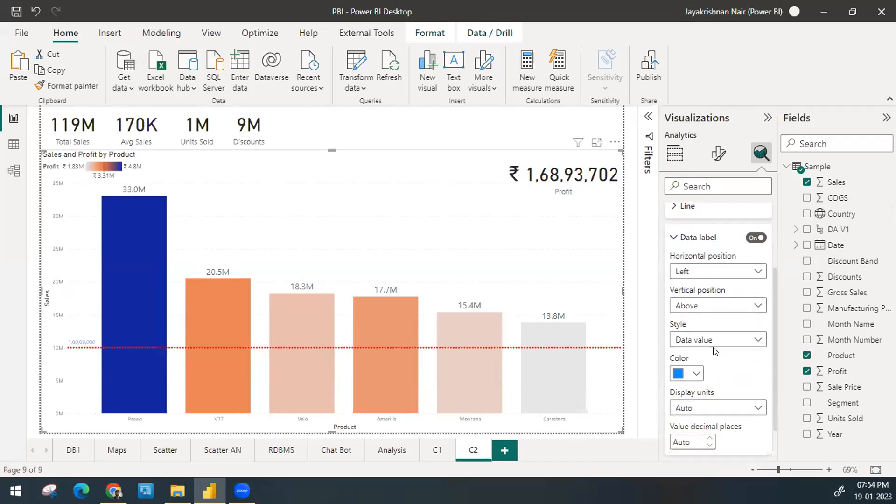
{"action": "left_click", "coordinate": [710, 341]}
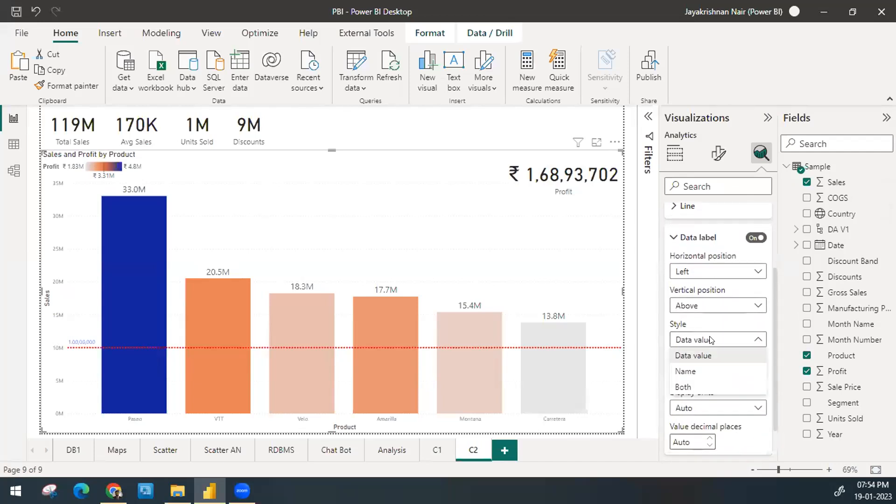
{"action": "left_click", "coordinate": [709, 369]}
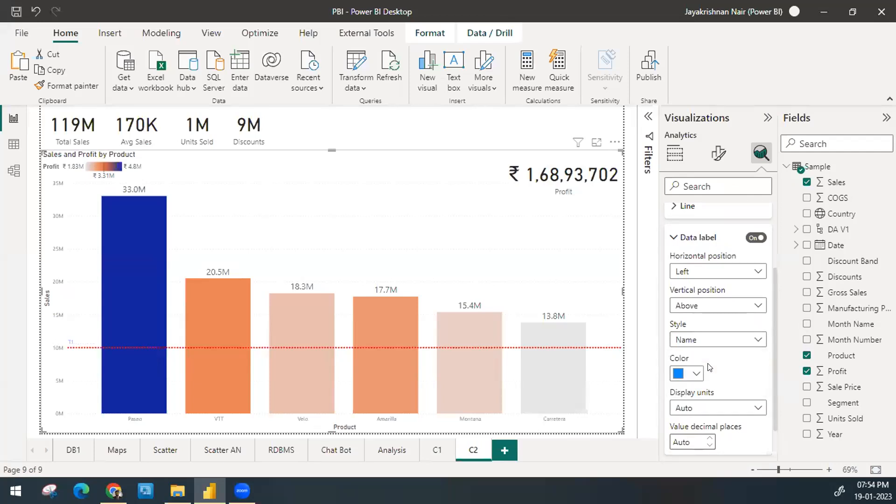
{"action": "left_click", "coordinate": [716, 348]}
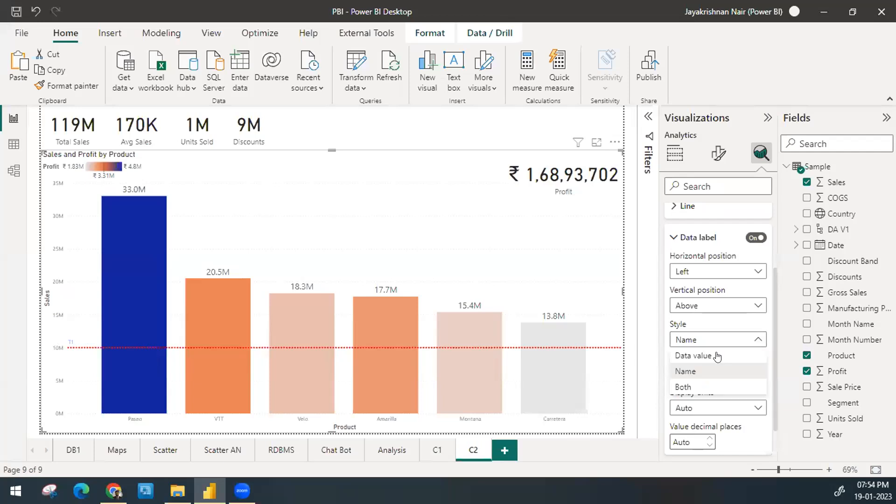
{"action": "left_click", "coordinate": [718, 387]}
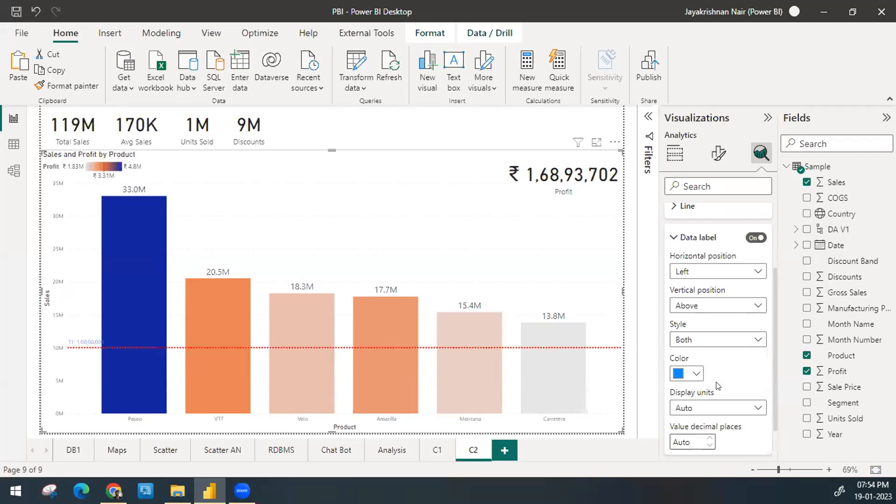
Step: Change the color of the T1 data label to the recently used red
{"action": "scroll", "coordinate": [717, 386], "scroll_direction": "down", "scroll_amount": 2}
{"action": "left_click", "coordinate": [694, 331]}
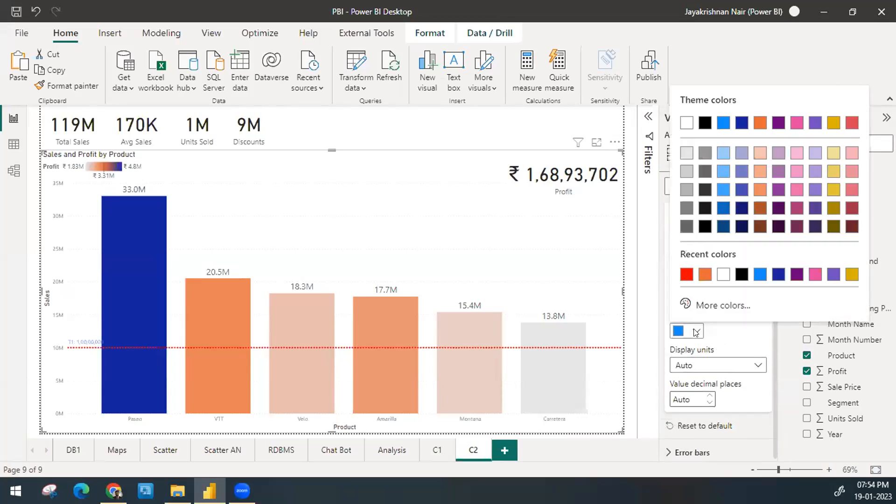
{"action": "left_click", "coordinate": [688, 275]}
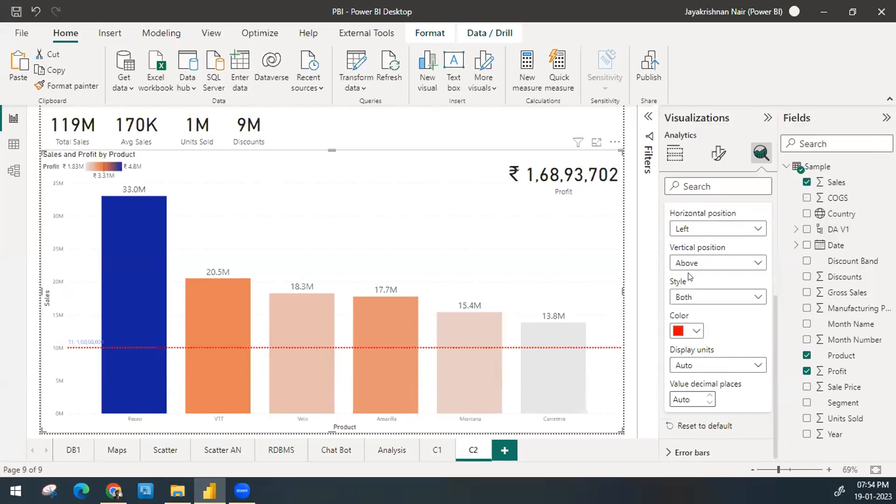
Step: Try Thousands as the T1 data label's display units, and set them to Millions with 0 decimal places
{"action": "scroll", "coordinate": [721, 383], "scroll_direction": "down", "scroll_amount": 1}
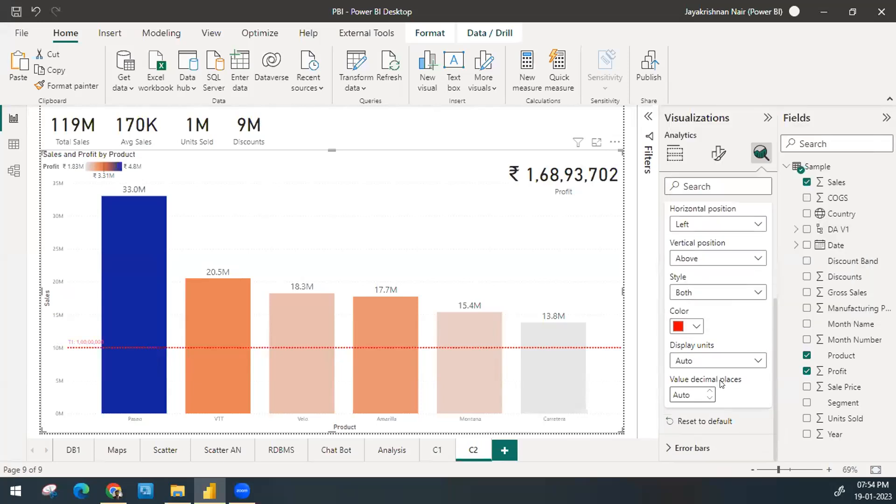
{"action": "left_click", "coordinate": [727, 362]}
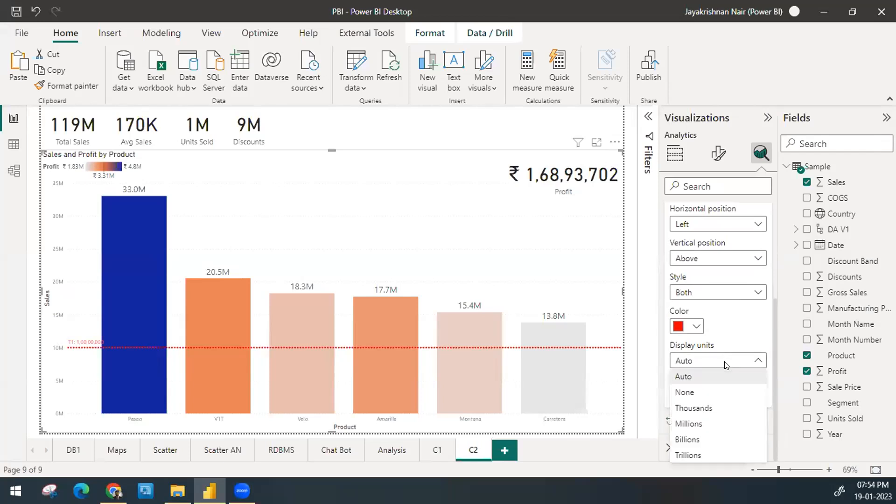
{"action": "left_click", "coordinate": [704, 408]}
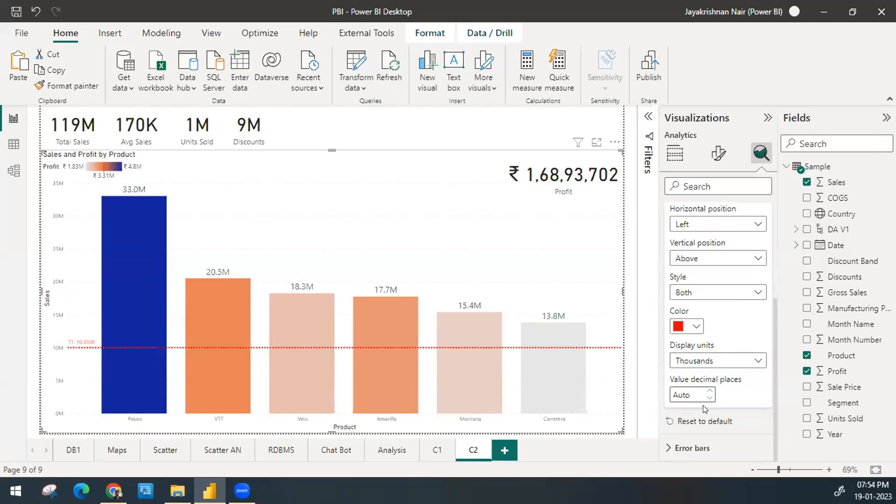
{"action": "left_click", "coordinate": [682, 401]}
{"action": "type", "text": "0"}
{"action": "left_click", "coordinate": [713, 362]}
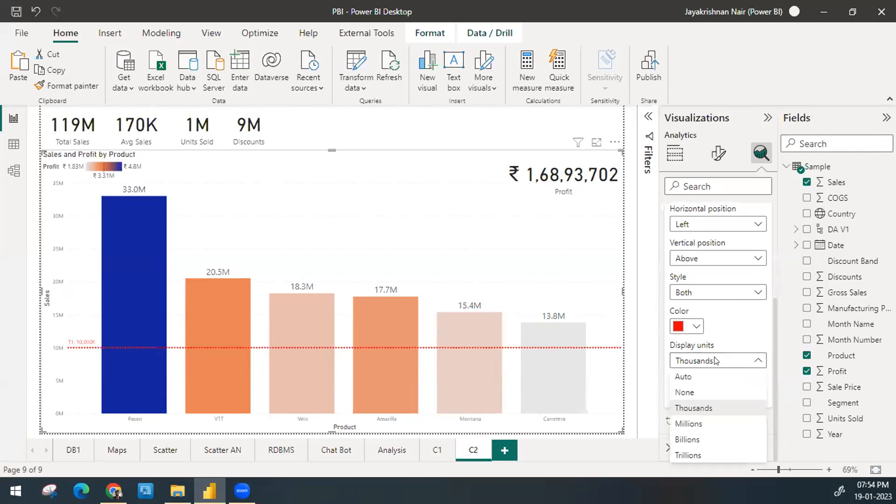
{"action": "left_click", "coordinate": [695, 424]}
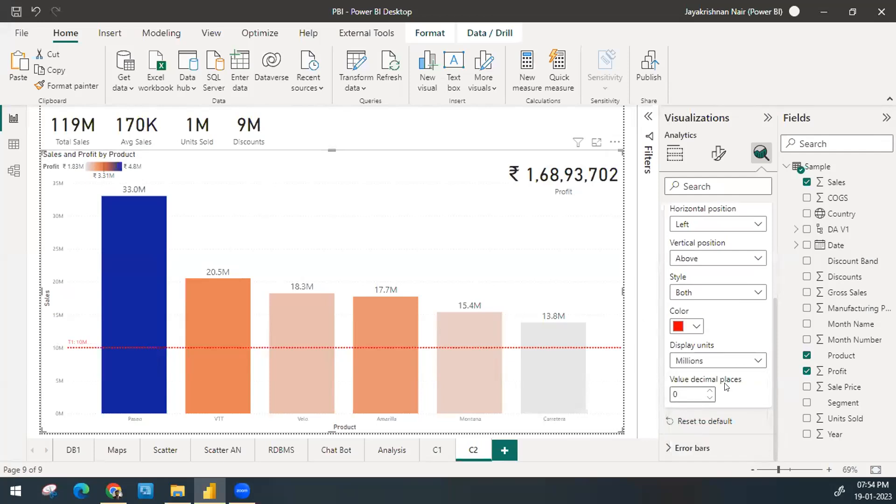
{"action": "scroll", "coordinate": [725, 387], "scroll_direction": "up", "scroll_amount": 2}
{"action": "scroll", "coordinate": [720, 389], "scroll_direction": "up", "scroll_amount": 2}
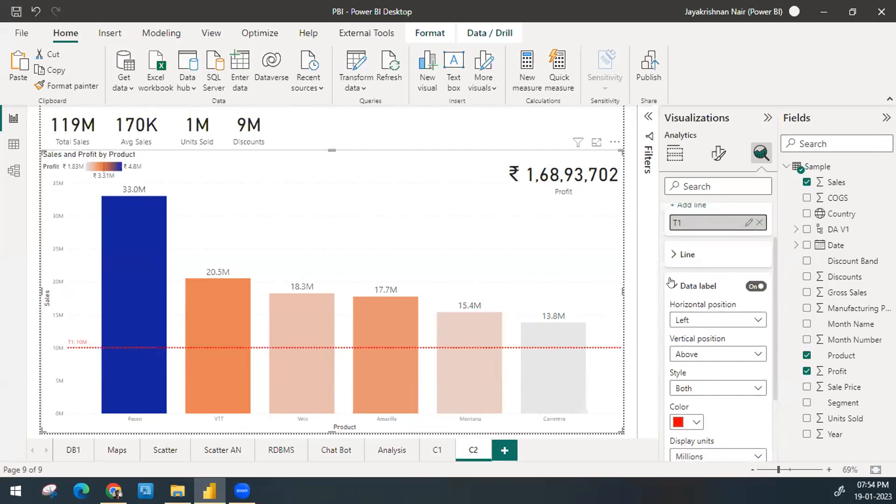
{"action": "left_click", "coordinate": [672, 282]}
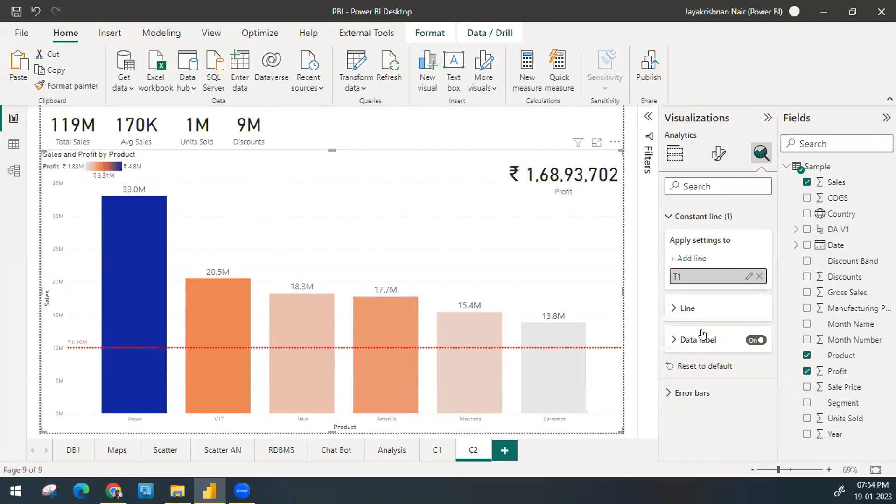
Step: Add a second constant line to the sales by product chart and name it T2
{"action": "left_click", "coordinate": [687, 259]}
{"action": "double_click", "coordinate": [696, 293]}
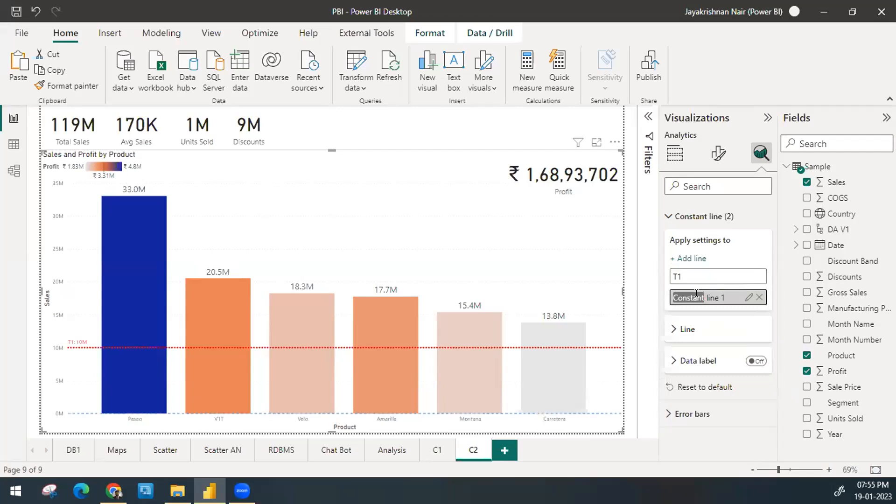
{"action": "type", "text": "T2\\"}
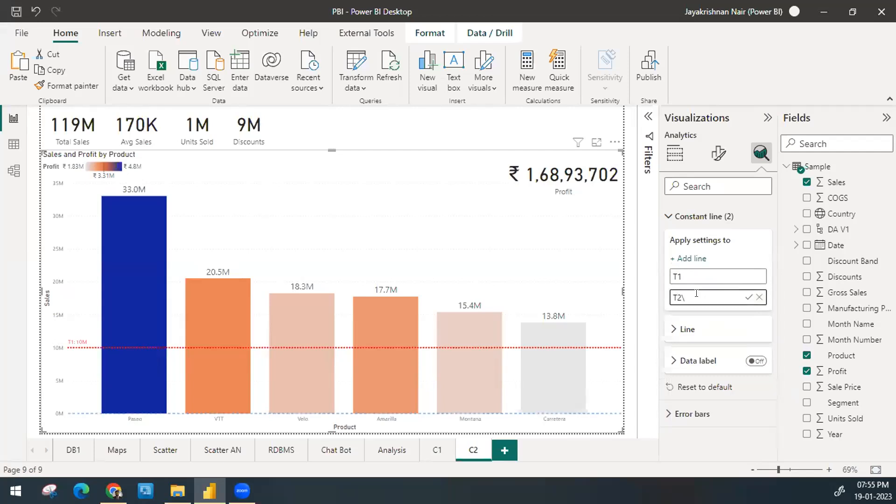
{"action": "key", "text": "Return"}
Step: Set the value of the T2 constant line to 17000000
{"action": "left_click", "coordinate": [696, 329]}
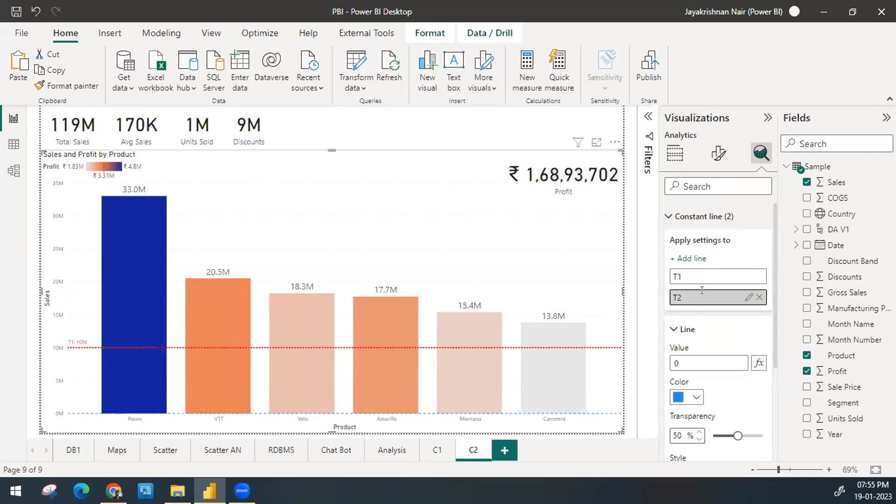
{"action": "left_click", "coordinate": [705, 279]}
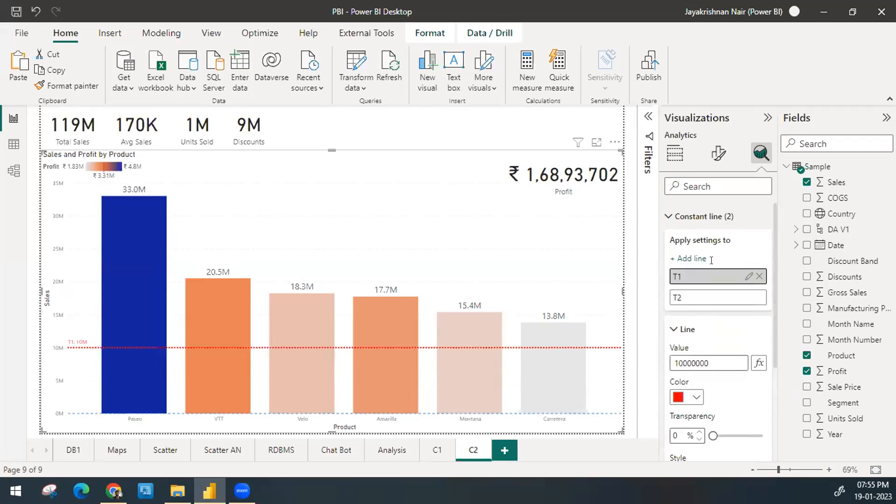
{"action": "left_click", "coordinate": [709, 292]}
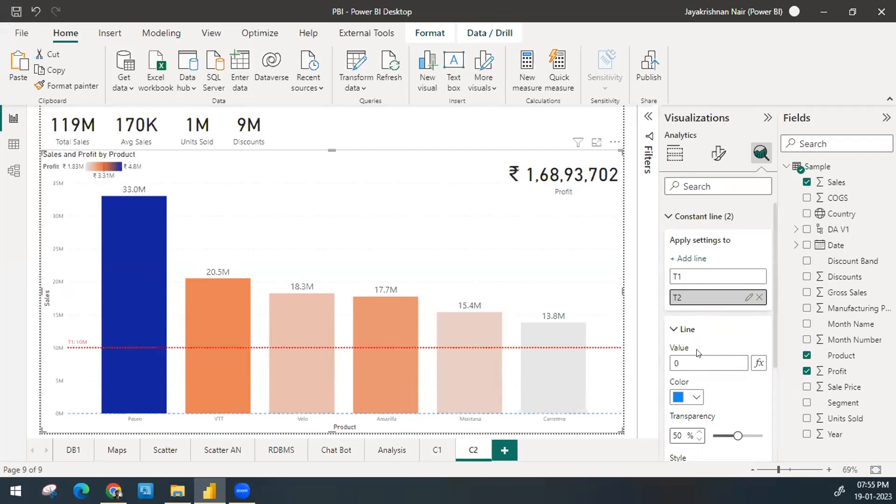
{"action": "left_click", "coordinate": [698, 363]}
{"action": "left_click_drag", "start_coordinate": [686, 363], "coordinate": [654, 362]}
{"action": "type", "text": "1"}
{"action": "type", "text": "7000000"}
Step: Color the T2 line with the purple theme color and set its transparency to 30%
{"action": "left_click", "coordinate": [695, 397]}
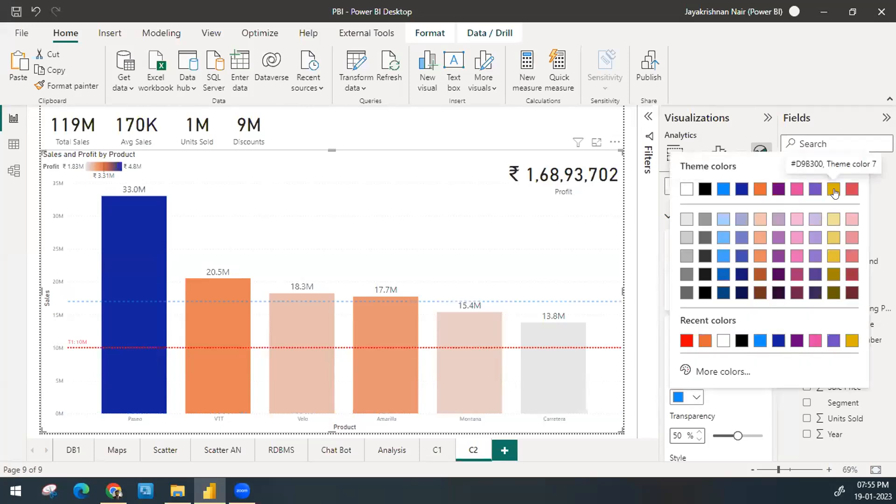
{"action": "left_click", "coordinate": [774, 188]}
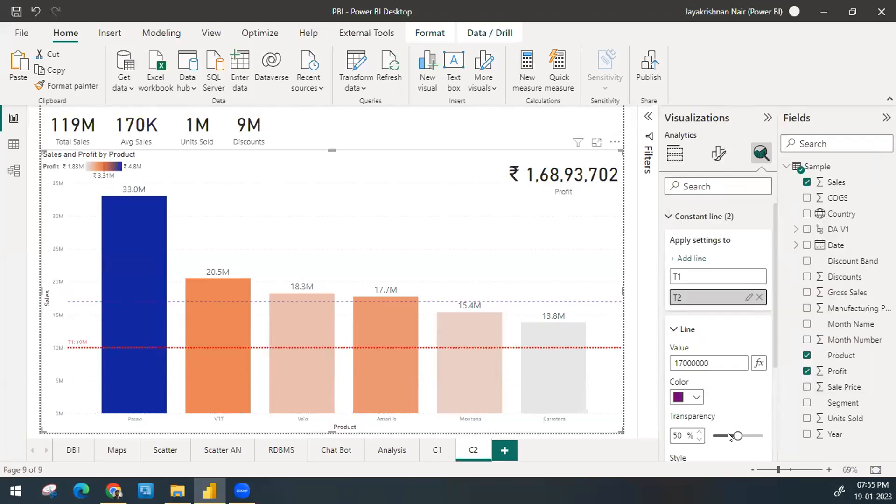
{"action": "left_click_drag", "start_coordinate": [725, 432], "coordinate": [721, 431]}
{"action": "left_click_drag", "start_coordinate": [722, 435], "coordinate": [728, 435]}
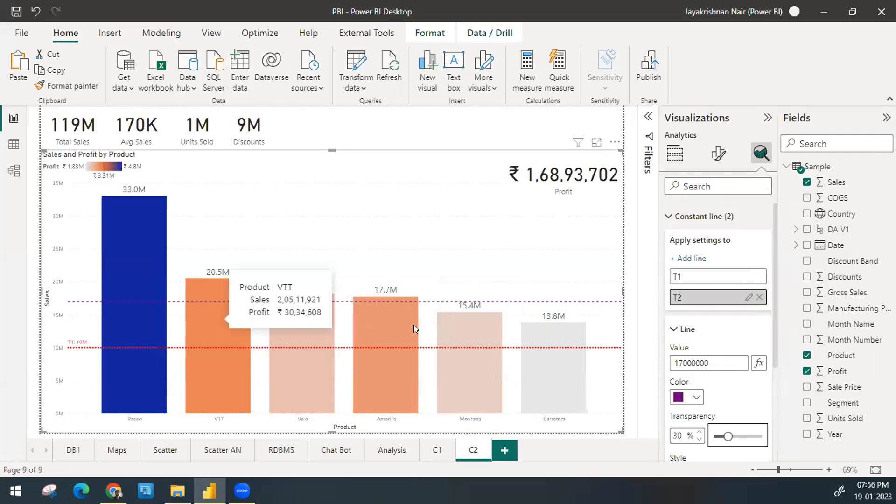
{"action": "left_click", "coordinate": [681, 326]}
Step: Turn on the T2 line's data label with the Both style and the recently used purple color
{"action": "left_click", "coordinate": [753, 359]}
{"action": "left_click", "coordinate": [698, 361]}
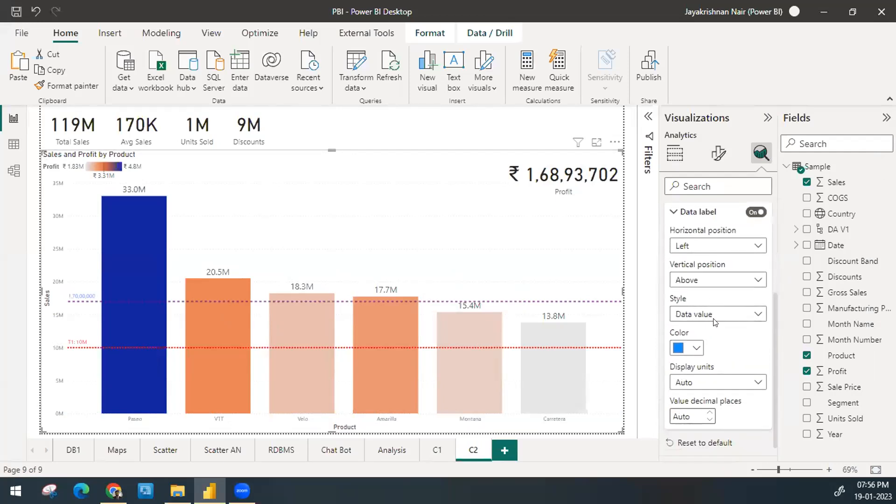
{"action": "left_click", "coordinate": [704, 314]}
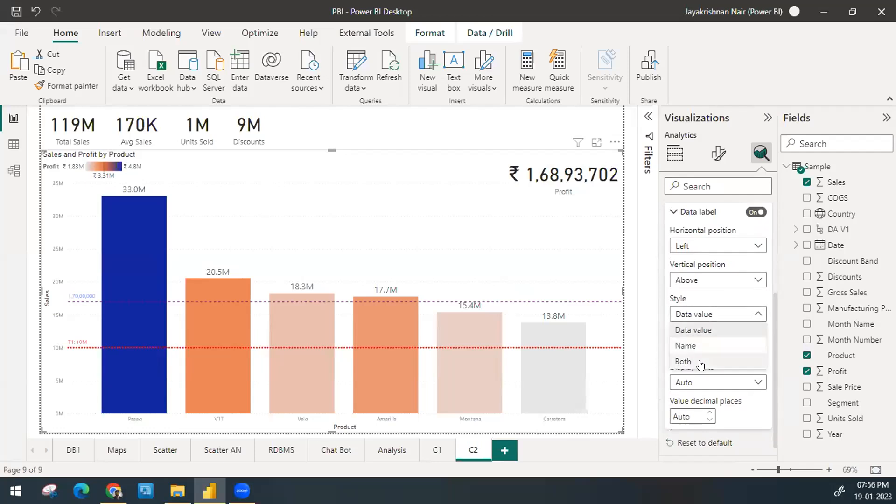
{"action": "left_click", "coordinate": [700, 363]}
{"action": "left_click", "coordinate": [694, 354]}
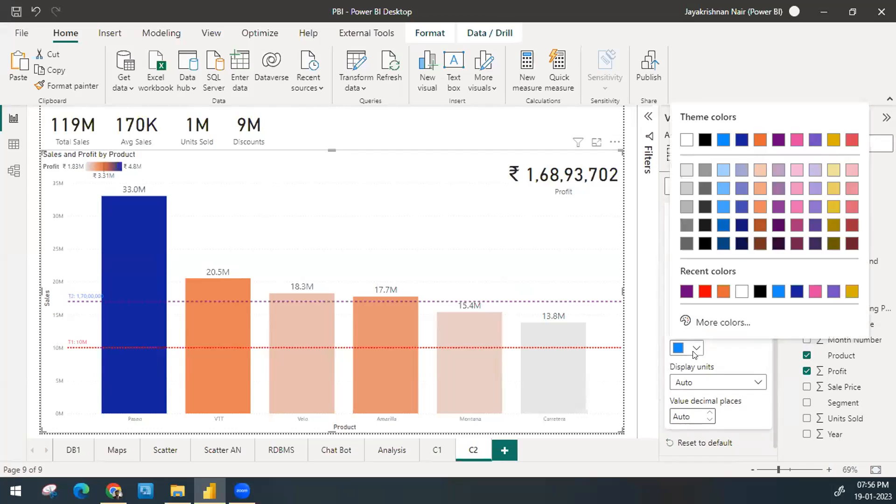
{"action": "left_click", "coordinate": [686, 291]}
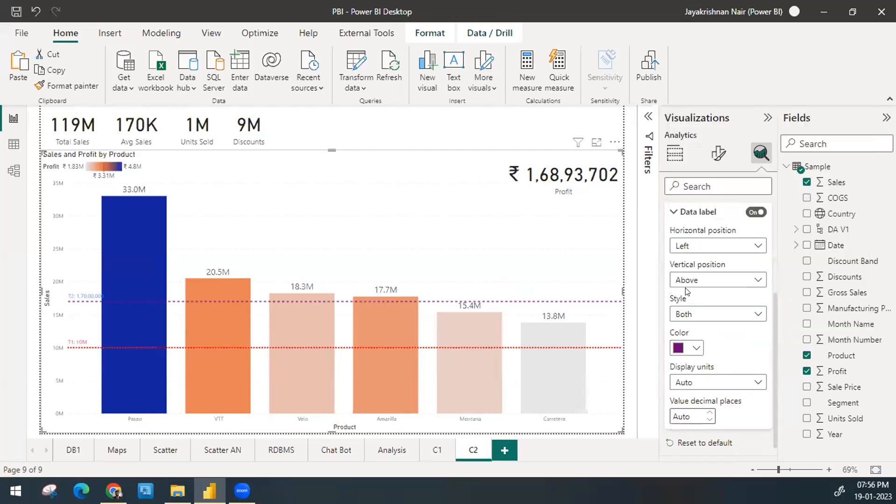
Step: Set the T2 data label's display units to Millions with 0 decimal places
{"action": "left_click", "coordinate": [699, 385]}
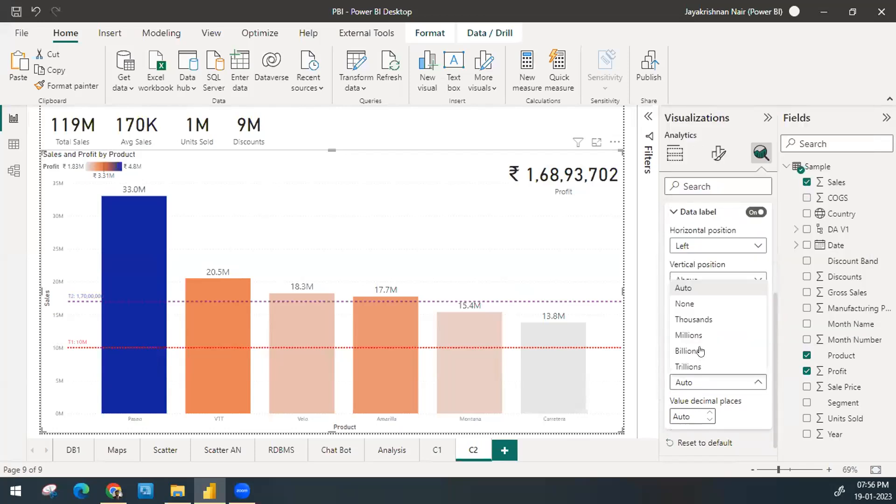
{"action": "left_click", "coordinate": [698, 336]}
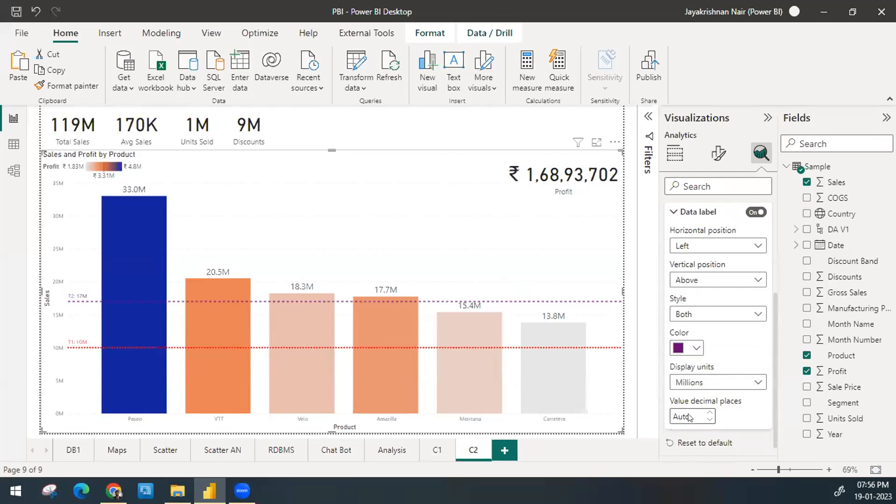
{"action": "left_click", "coordinate": [689, 416]}
{"action": "type", "text": "0"}
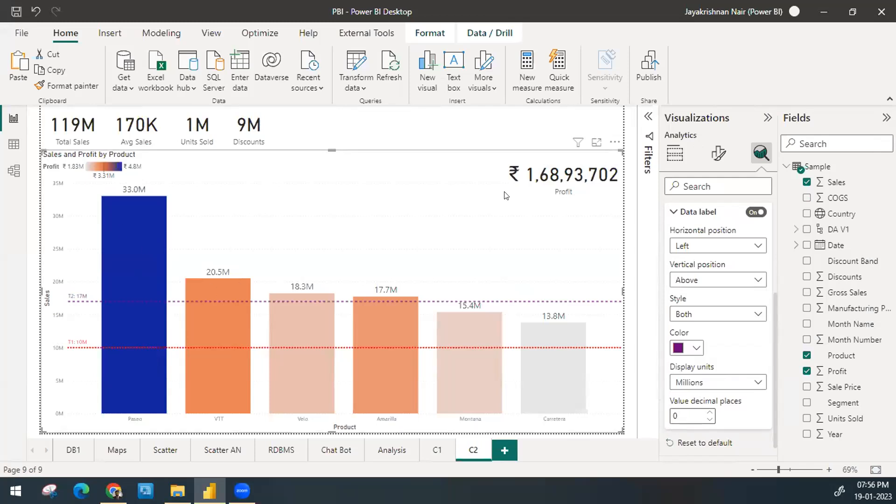
{"action": "left_click", "coordinate": [685, 212]}
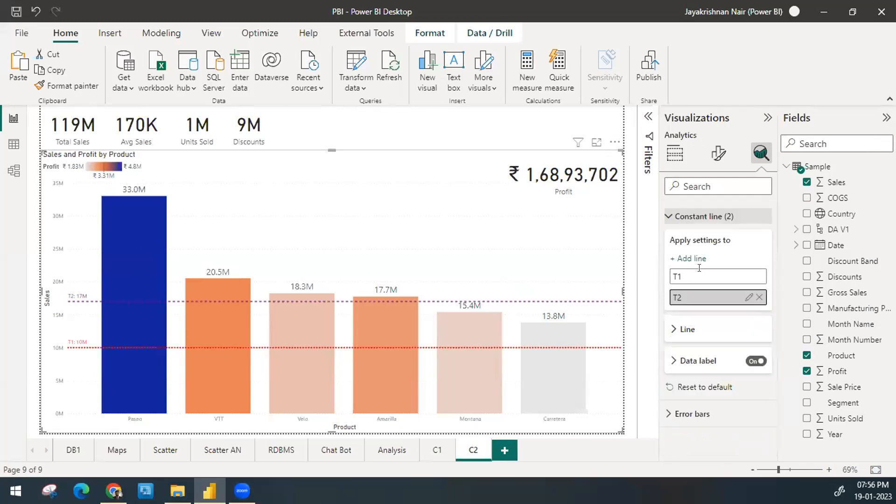
Step: Try adding a third constant line and delete it again, and look at the Error bars settings
{"action": "left_click", "coordinate": [698, 258]}
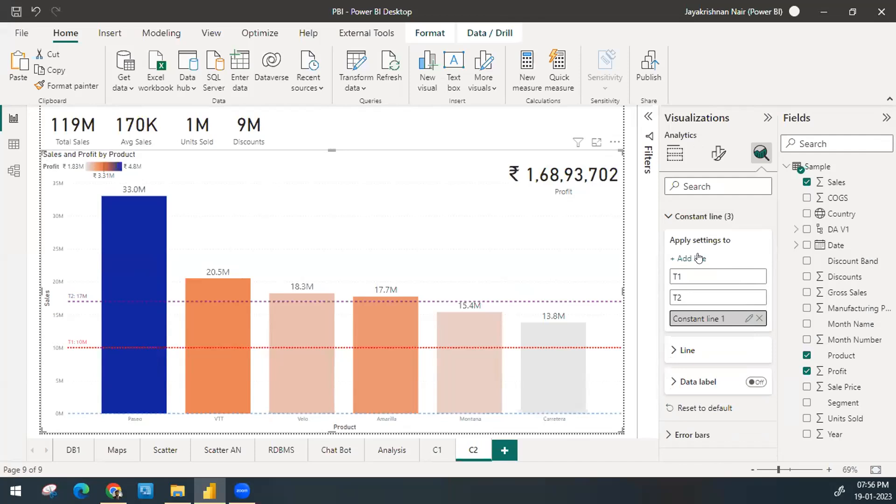
{"action": "left_click", "coordinate": [760, 319]}
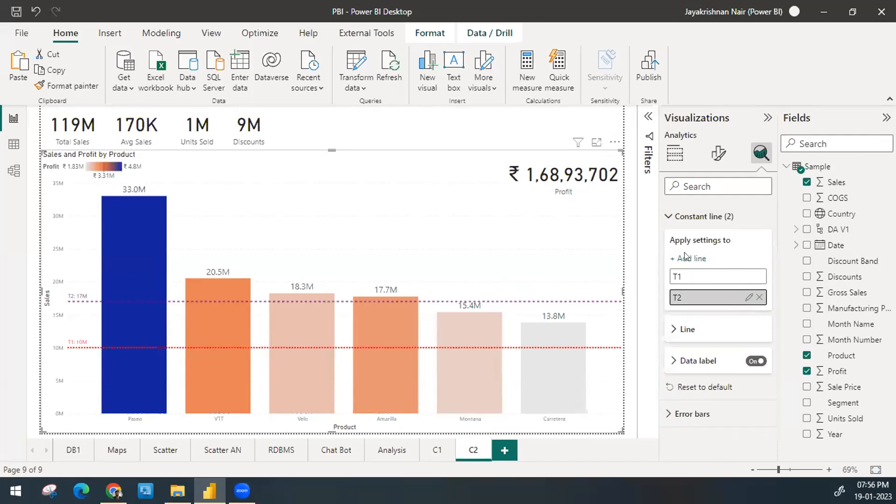
{"action": "left_click", "coordinate": [672, 217]}
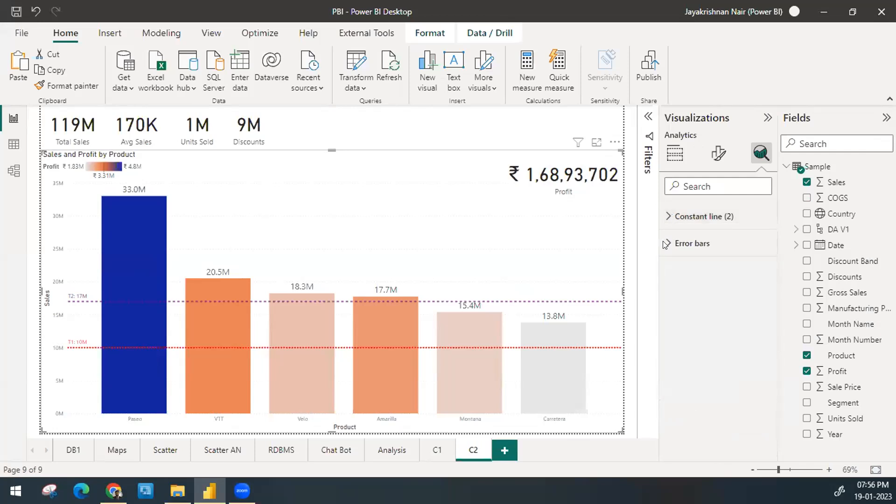
{"action": "left_click", "coordinate": [667, 244]}
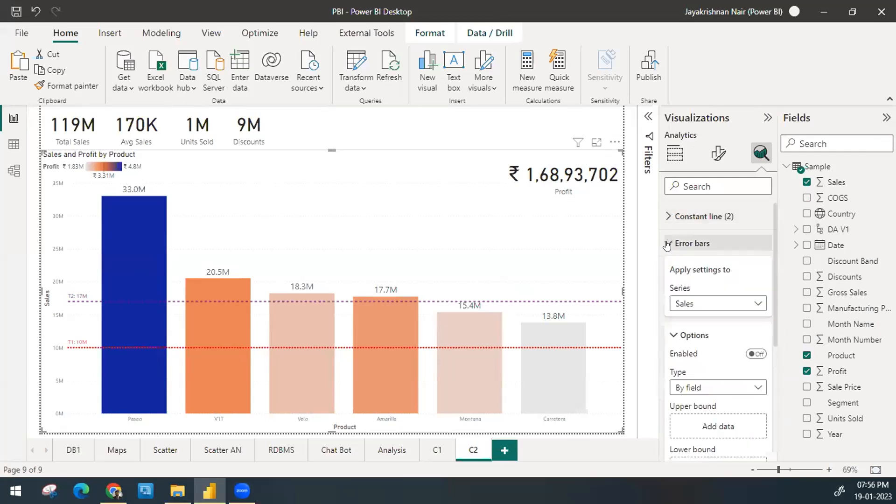
{"action": "left_click", "coordinate": [667, 244]}
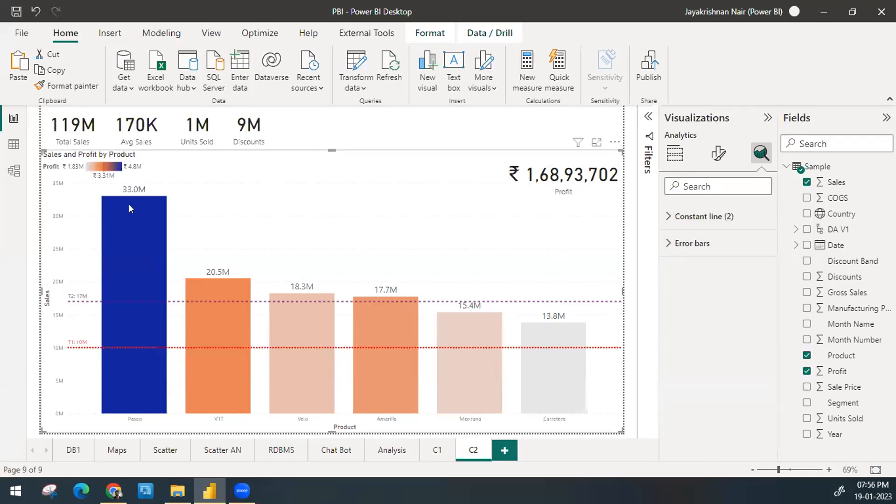
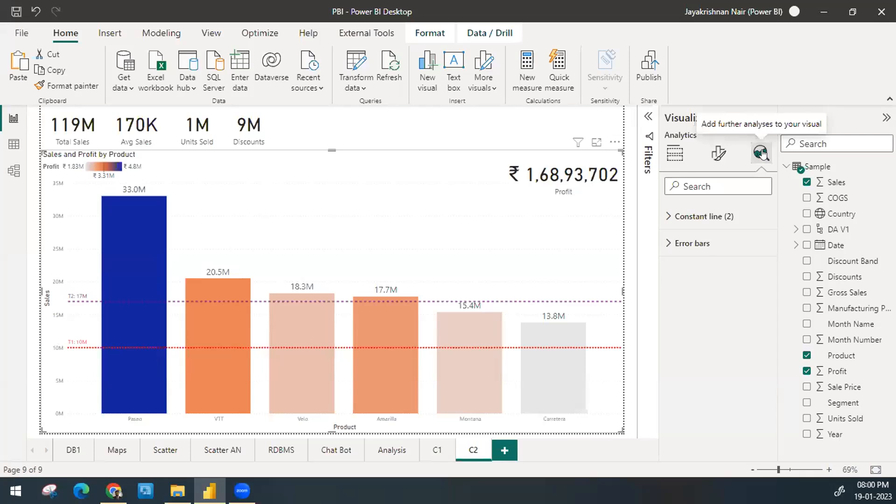
Step: Convert the sales by product chart to a clustered column chart and show its list of analytics line types
{"action": "left_click", "coordinate": [675, 153]}
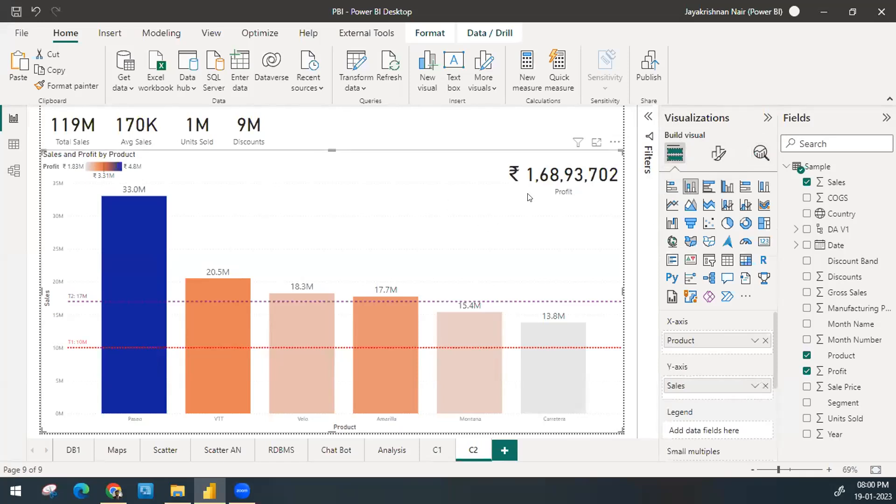
{"action": "left_click", "coordinate": [723, 187]}
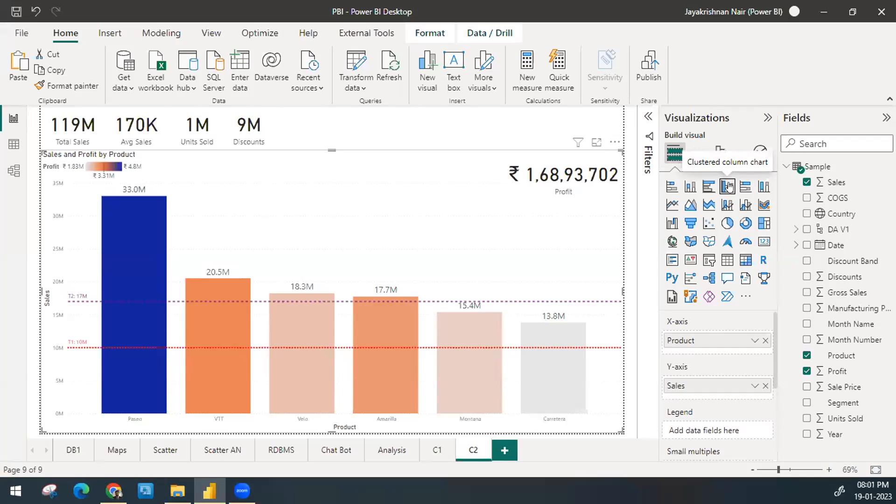
{"action": "left_click", "coordinate": [760, 153]}
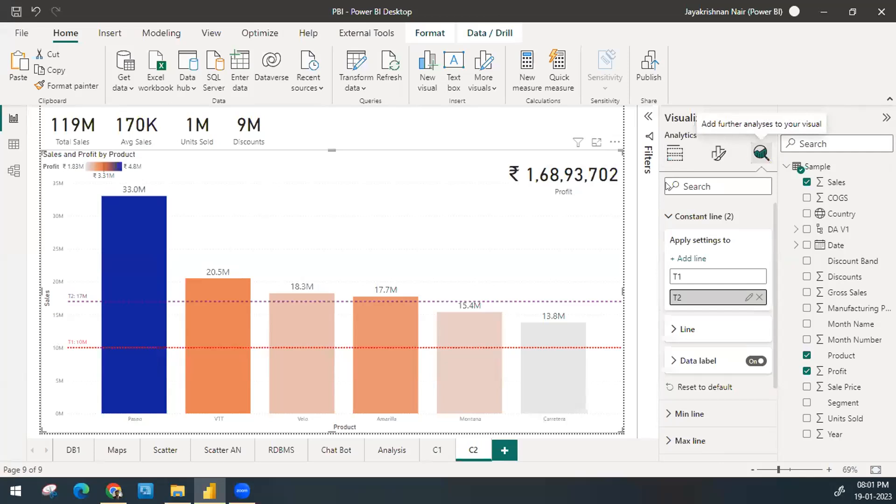
{"action": "left_click", "coordinate": [688, 217]}
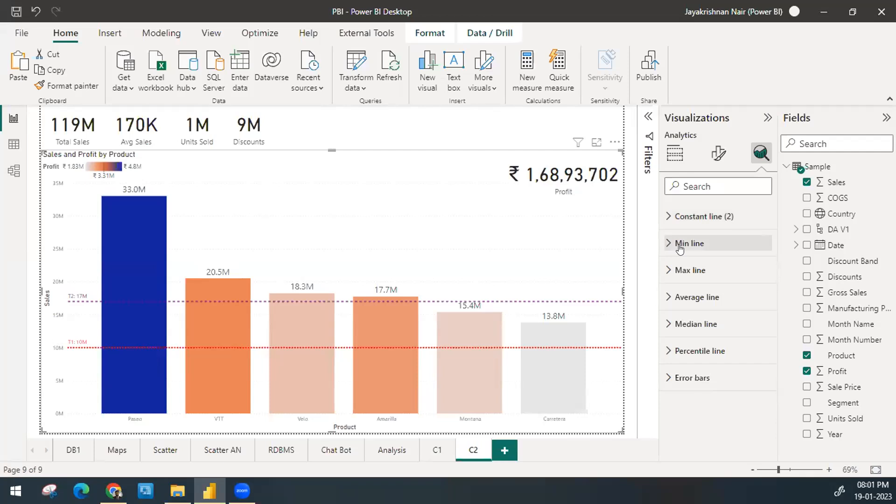
Step: Add an average line to the sales by product chart and name it AVG
{"action": "left_click", "coordinate": [699, 302]}
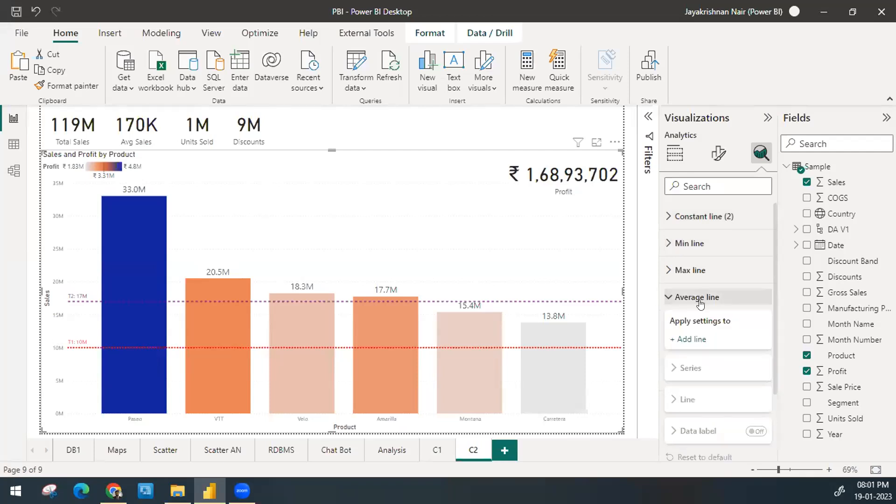
{"action": "left_click", "coordinate": [697, 341]}
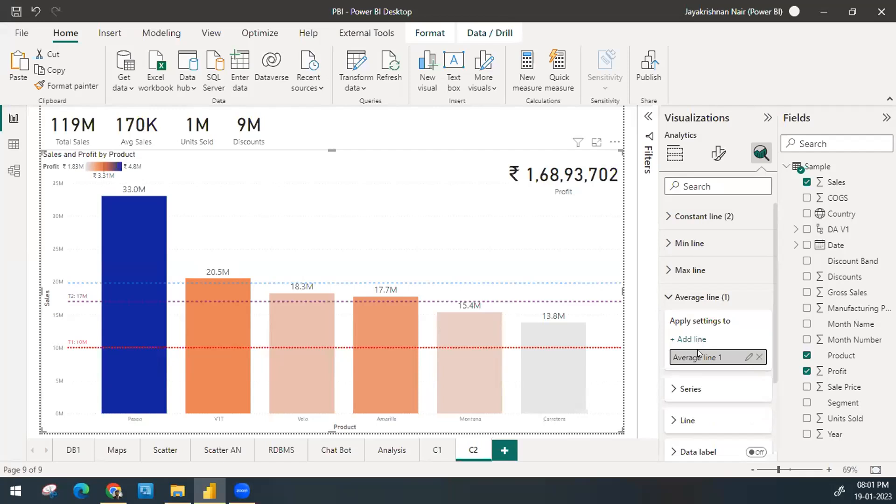
{"action": "double_click", "coordinate": [698, 347]}
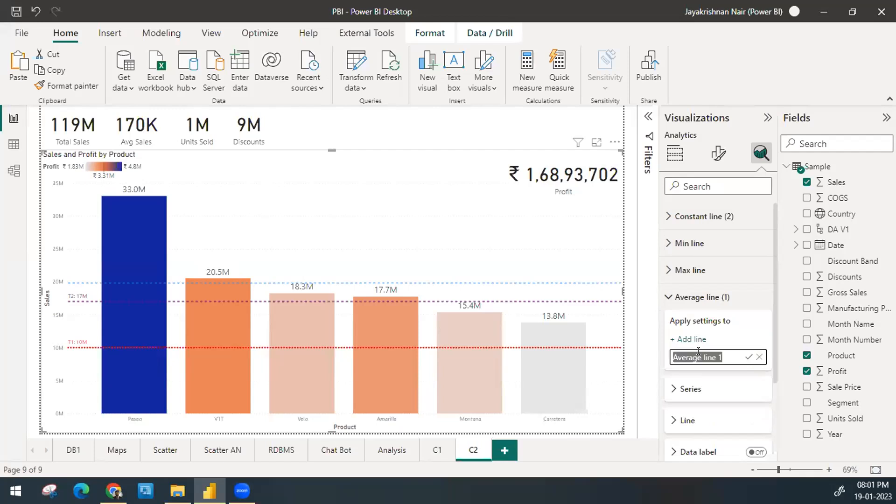
{"action": "type", "text": "AVG"}
{"action": "key", "text": "Return"}
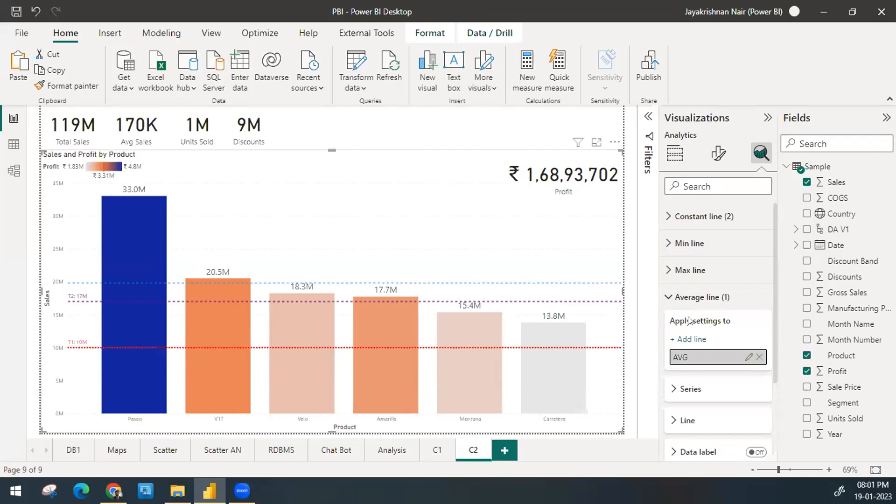
Step: Color the AVG line with the dark blue theme color 2
{"action": "scroll", "coordinate": [689, 320], "scroll_direction": "down", "scroll_amount": 3}
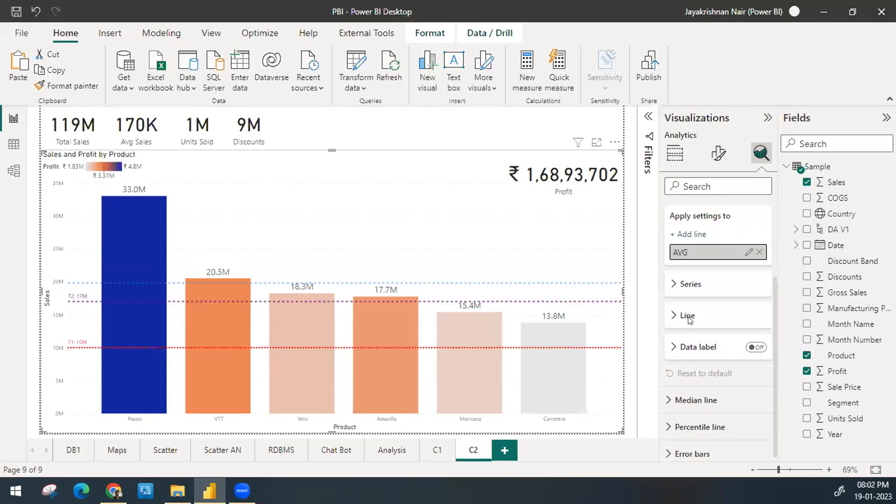
{"action": "left_click", "coordinate": [691, 278]}
{"action": "left_click", "coordinate": [691, 279]}
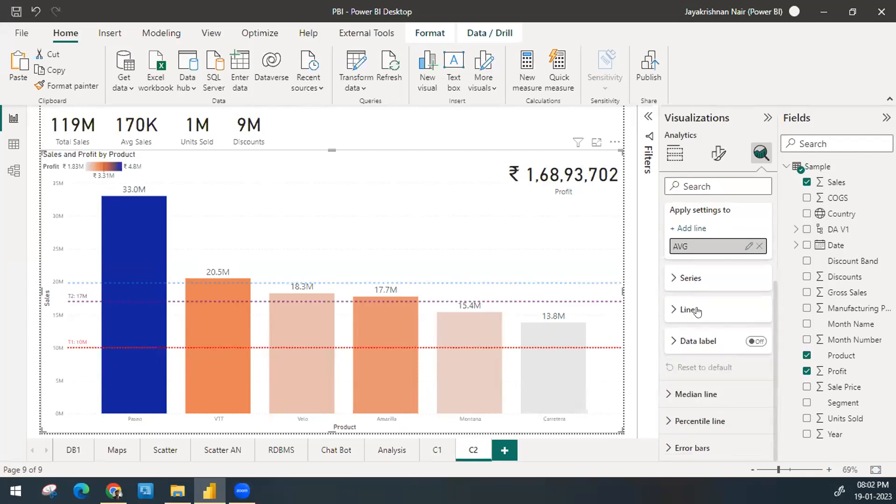
{"action": "left_click", "coordinate": [694, 310]}
{"action": "scroll", "coordinate": [697, 312], "scroll_direction": "down", "scroll_amount": 2}
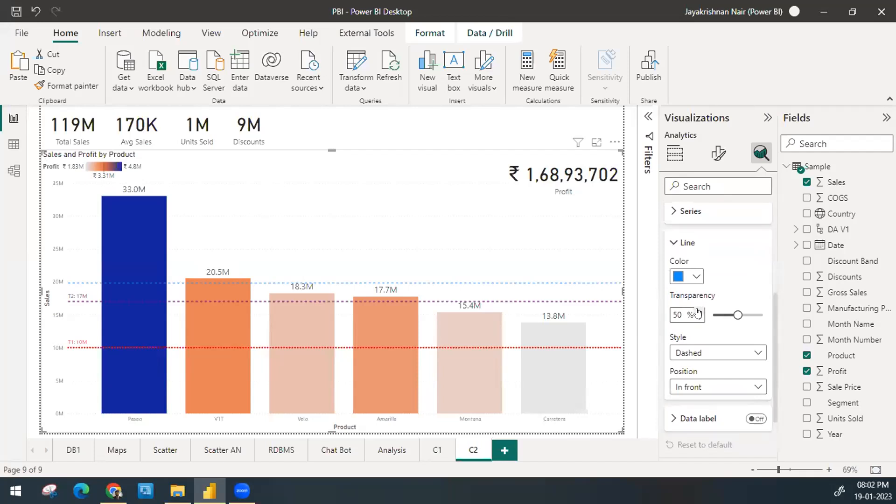
{"action": "left_click", "coordinate": [693, 278]}
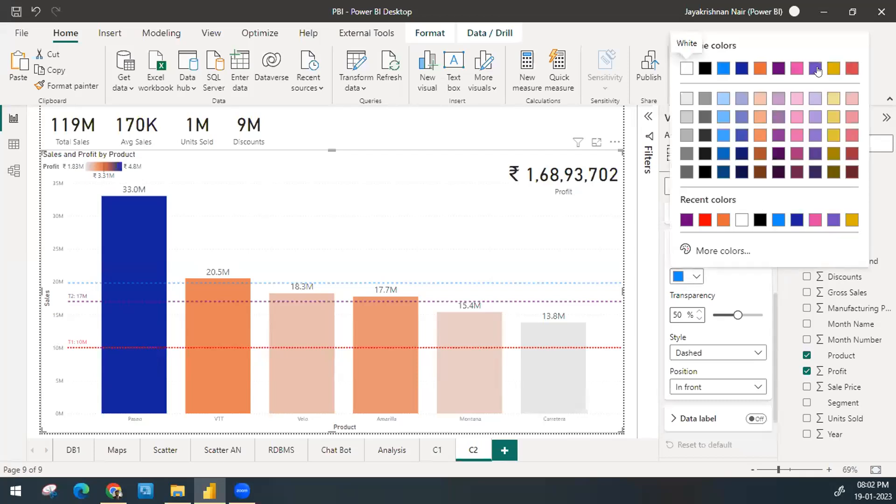
{"action": "left_click", "coordinate": [833, 69]}
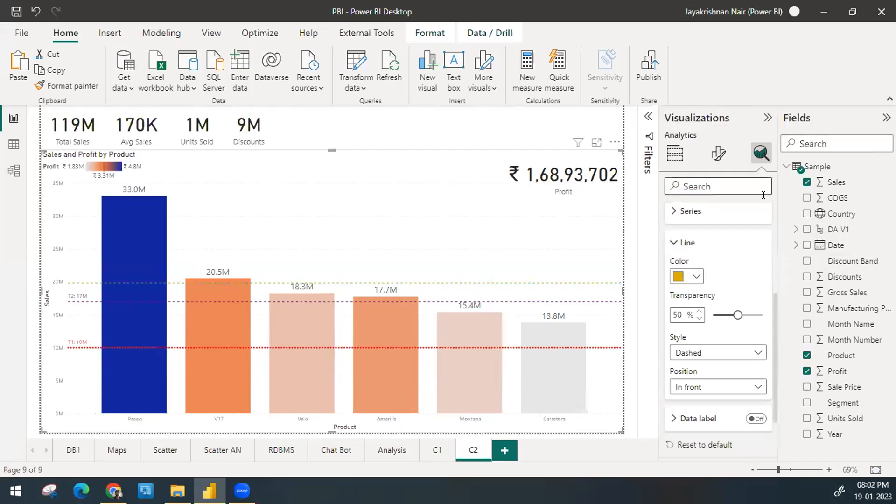
{"action": "left_click", "coordinate": [690, 275]}
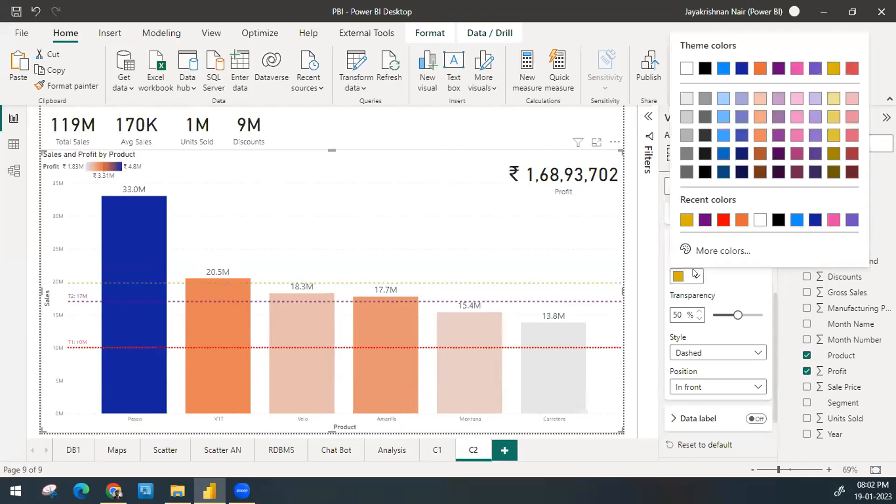
{"action": "left_click", "coordinate": [738, 71]}
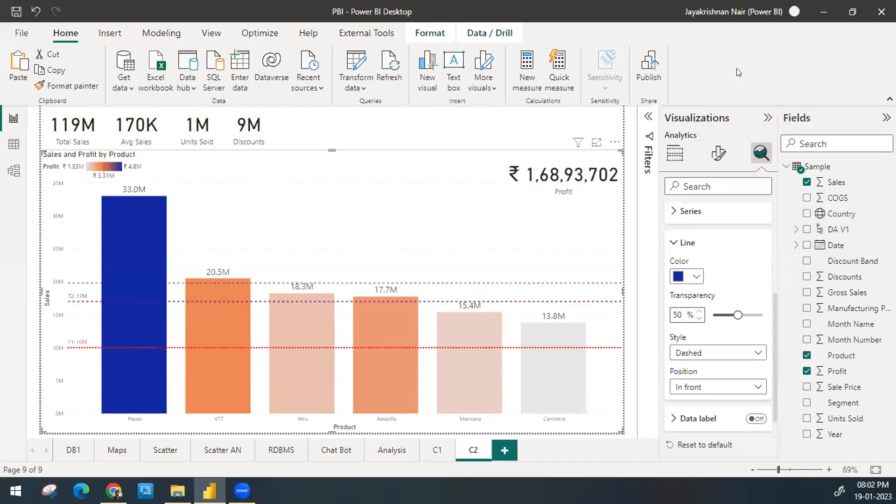
Step: Turn on the AVG line's data label with the Both style and black color
{"action": "scroll", "coordinate": [719, 382], "scroll_direction": "down", "scroll_amount": 2}
{"action": "left_click", "coordinate": [756, 341]}
{"action": "left_click", "coordinate": [698, 341]}
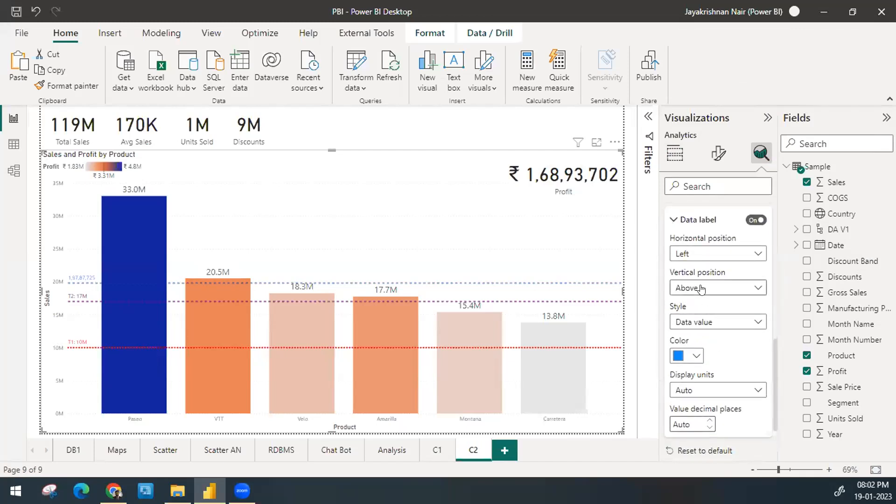
{"action": "left_click", "coordinate": [699, 322]}
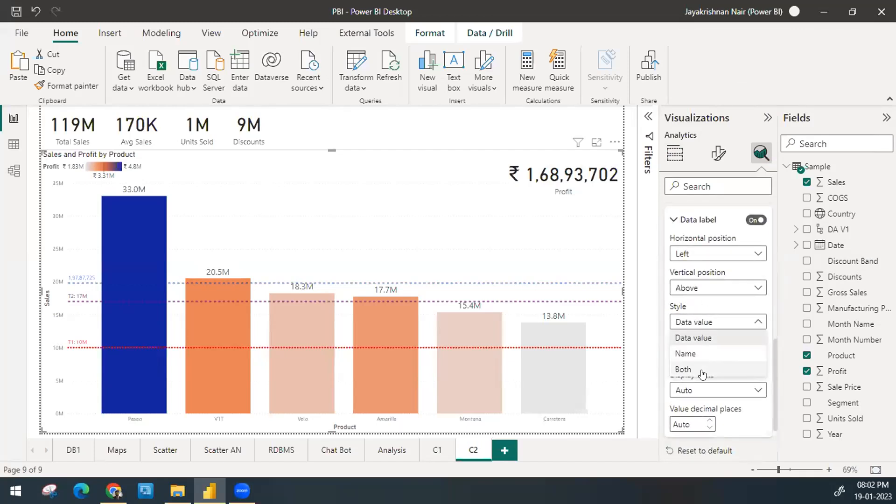
{"action": "left_click", "coordinate": [700, 370]}
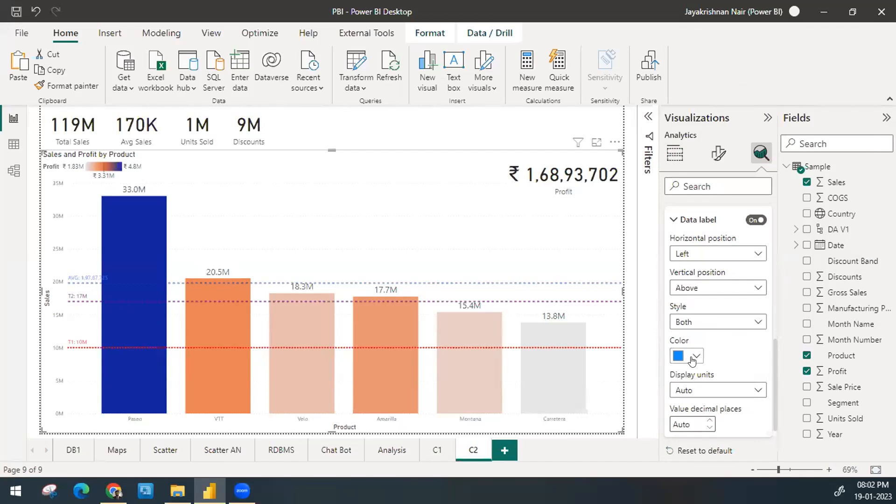
{"action": "left_click", "coordinate": [693, 357]}
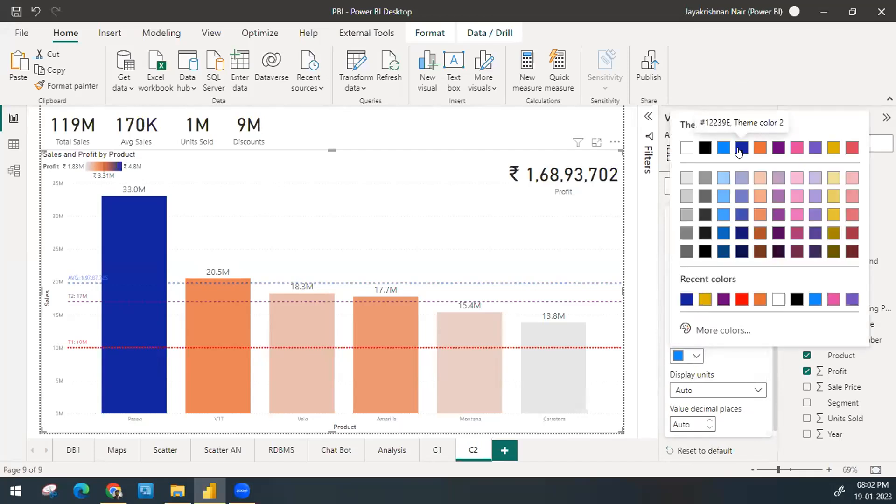
{"action": "left_click", "coordinate": [702, 148]}
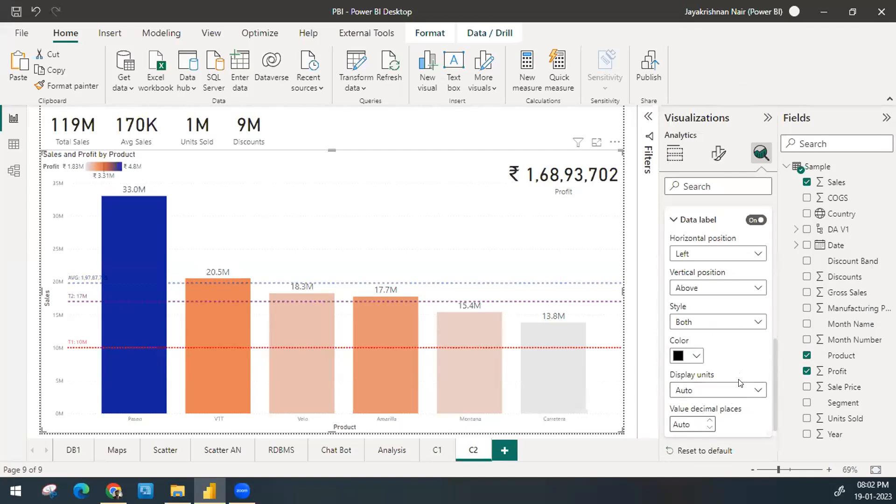
Step: Set the AVG data label's display units to Millions with 0 decimal places and collapse the average line settings
{"action": "left_click", "coordinate": [728, 388]}
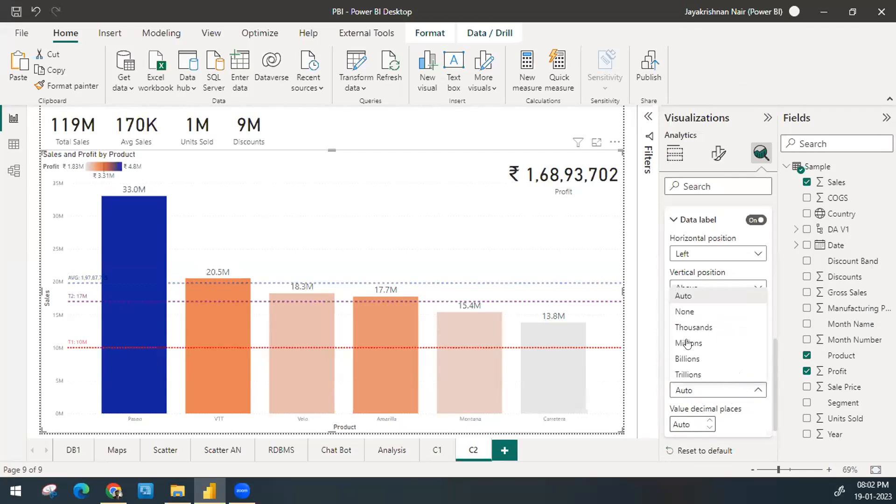
{"action": "left_click", "coordinate": [681, 326]}
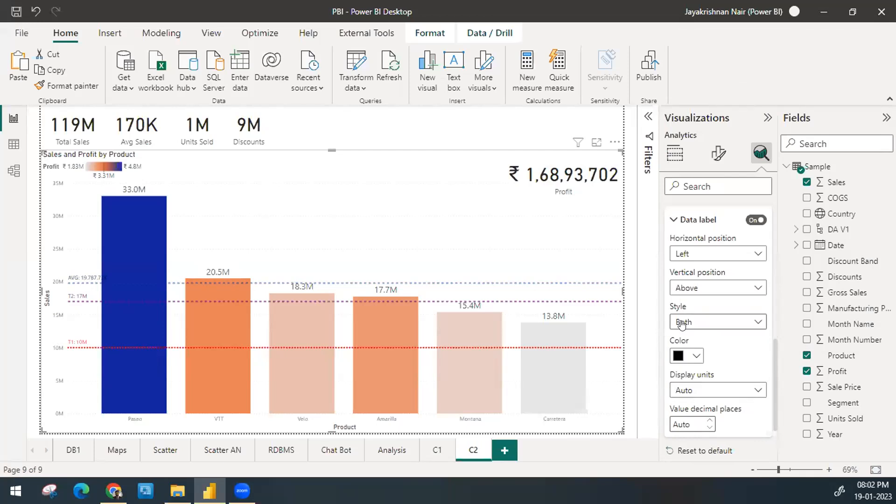
{"action": "left_click", "coordinate": [688, 425]}
{"action": "type", "text": "0"}
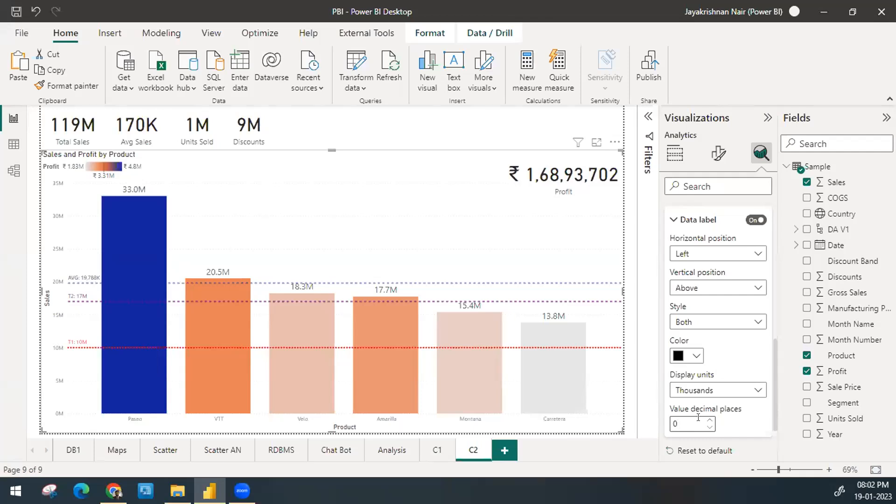
{"action": "left_click", "coordinate": [700, 393]}
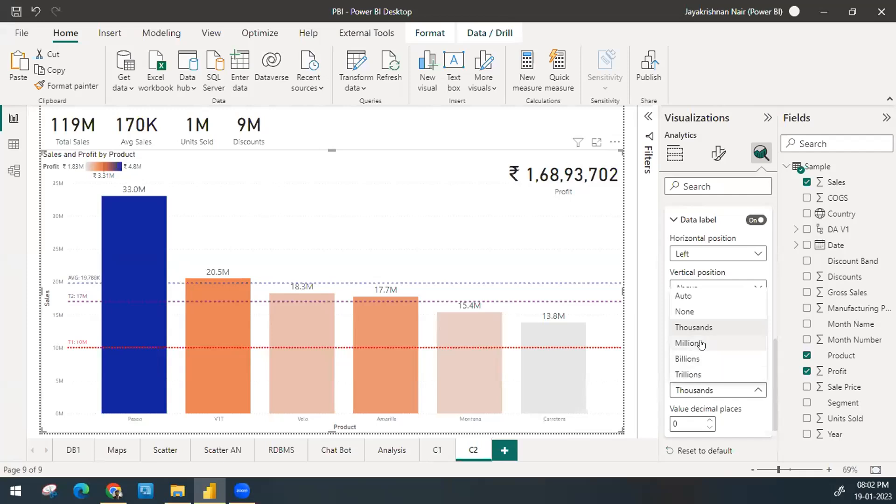
{"action": "left_click", "coordinate": [702, 344]}
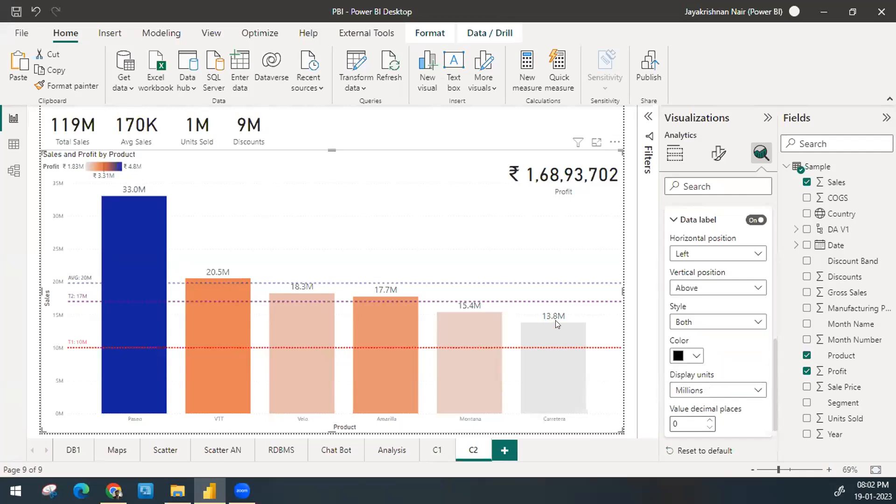
{"action": "mouse_move", "coordinate": [561, 330]}
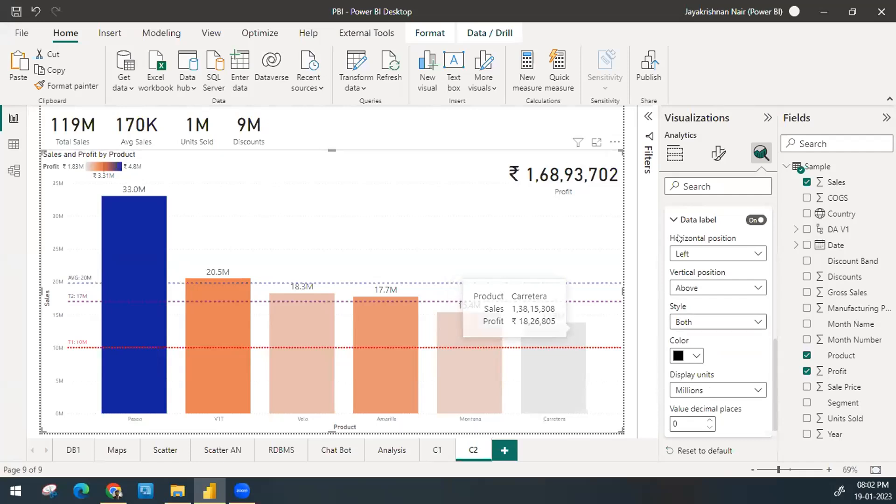
{"action": "left_click", "coordinate": [675, 221]}
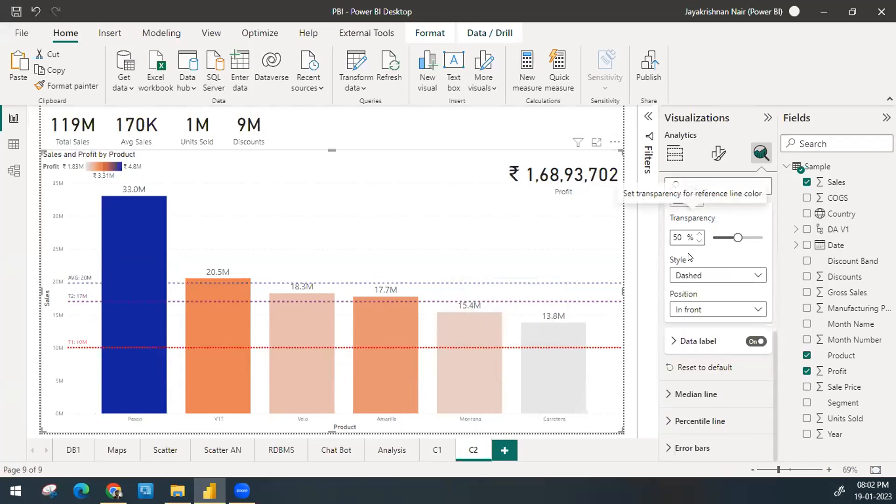
{"action": "scroll", "coordinate": [677, 196], "scroll_direction": "up", "scroll_amount": 3}
{"action": "scroll", "coordinate": [681, 279], "scroll_direction": "up", "scroll_amount": 3}
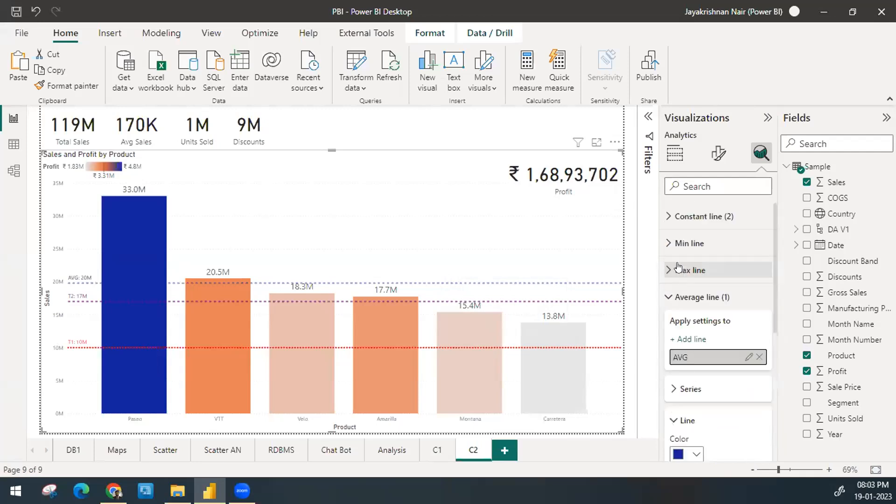
{"action": "left_click", "coordinate": [670, 300]}
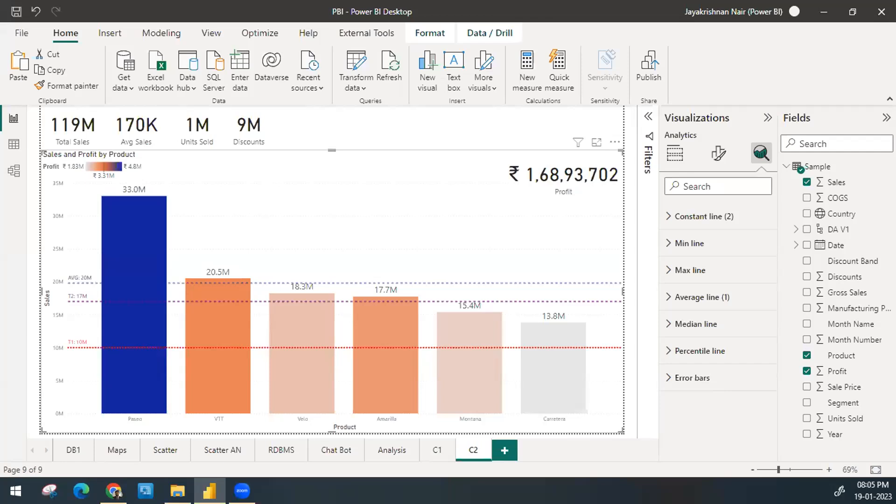
Step: Add a new report page with a page-filling line chart showing Sales by Date
{"action": "left_click", "coordinate": [505, 450]}
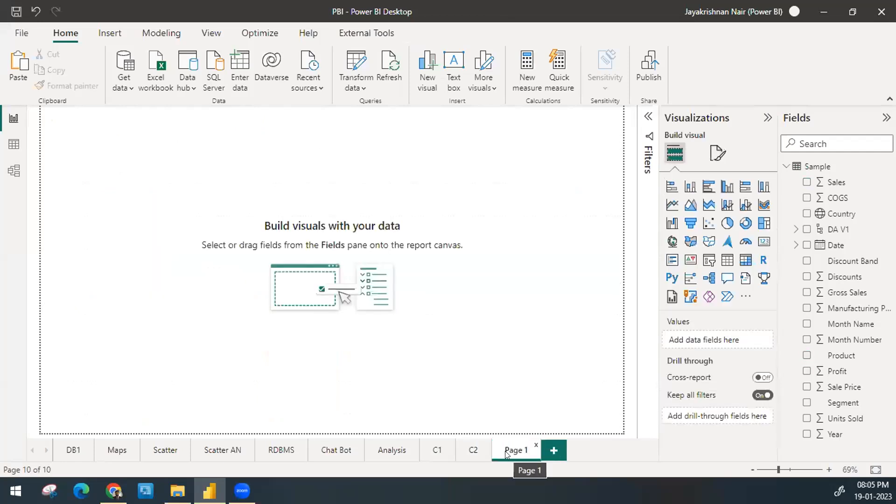
{"action": "left_click", "coordinate": [672, 205]}
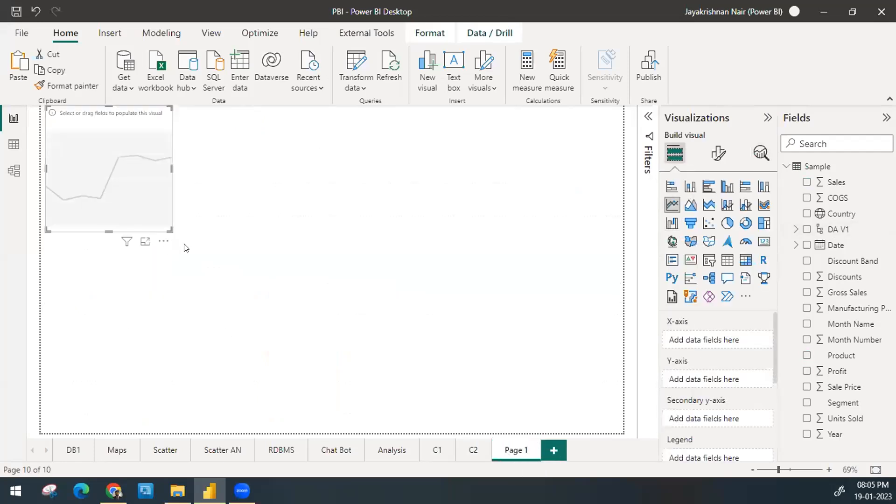
{"action": "left_click_drag", "start_coordinate": [166, 228], "coordinate": [623, 432]}
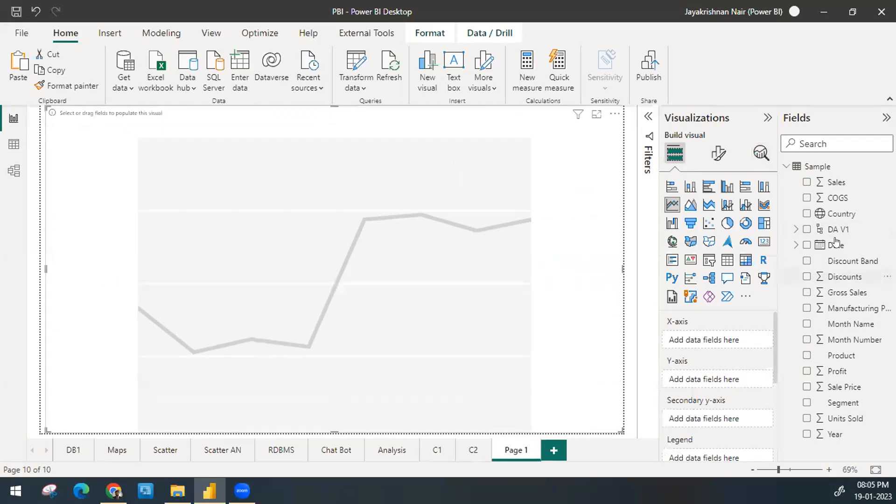
{"action": "left_click_drag", "start_coordinate": [835, 246], "coordinate": [671, 344]}
{"action": "left_click_drag", "start_coordinate": [837, 182], "coordinate": [729, 429]}
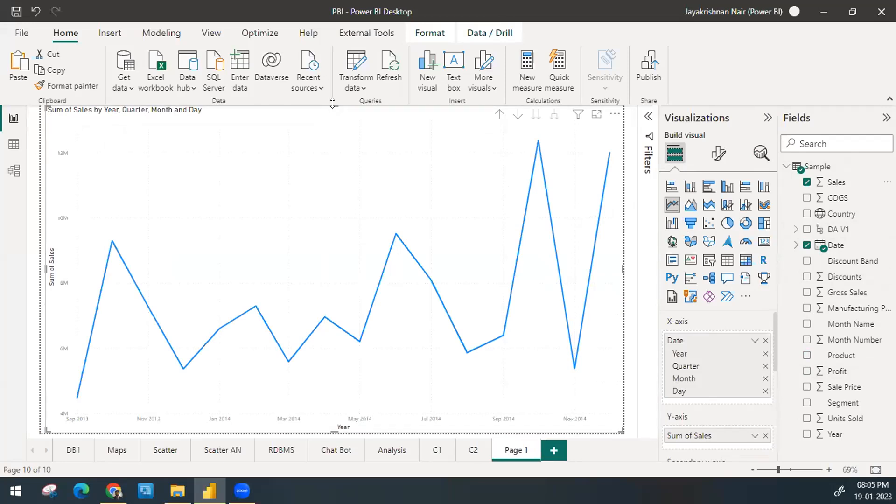
Step: Shrink the line chart to about half the page height in the middle of the page and show its analytics options
{"action": "left_click_drag", "start_coordinate": [334, 106], "coordinate": [329, 278]}
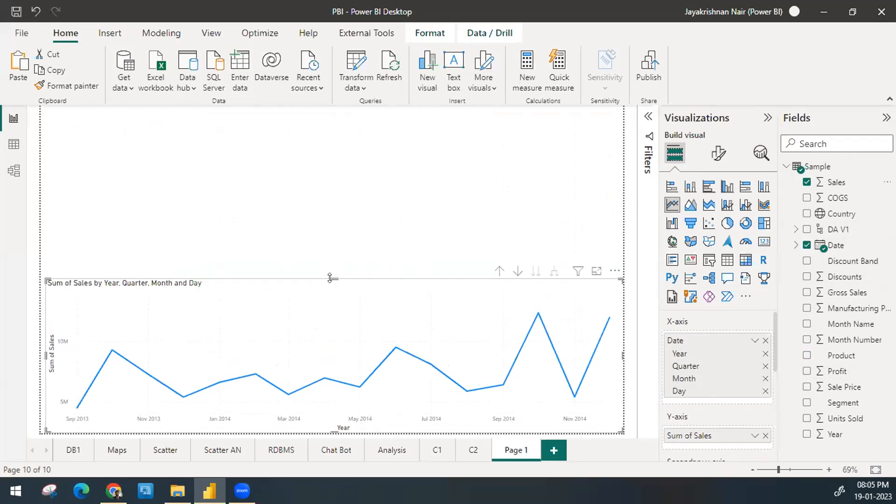
{"action": "left_click_drag", "start_coordinate": [334, 300], "coordinate": [306, 205]}
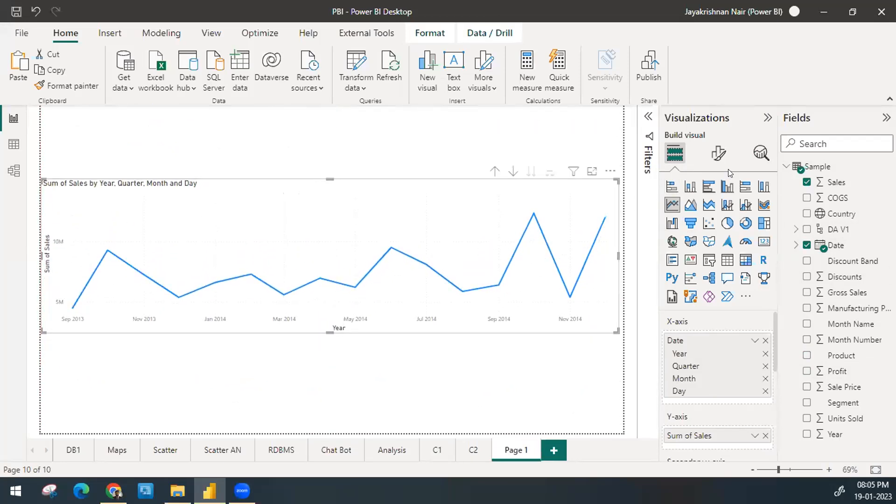
{"action": "left_click", "coordinate": [765, 154]}
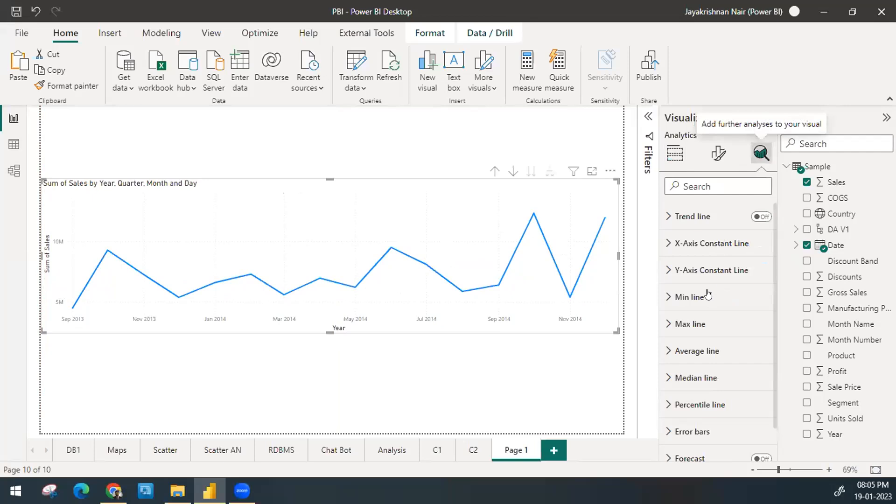
Step: Turn the line chart's trend line on and back off
{"action": "scroll", "coordinate": [706, 309], "scroll_direction": "down", "scroll_amount": 1}
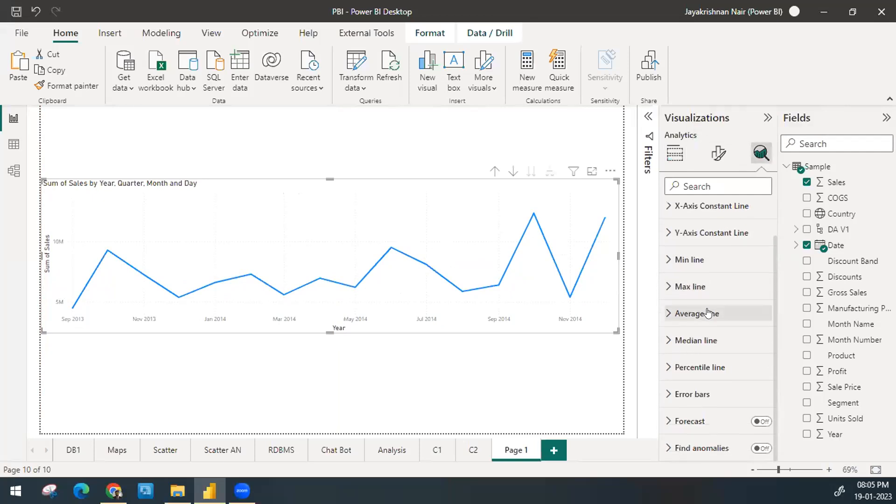
{"action": "scroll", "coordinate": [708, 296], "scroll_direction": "up", "scroll_amount": 1}
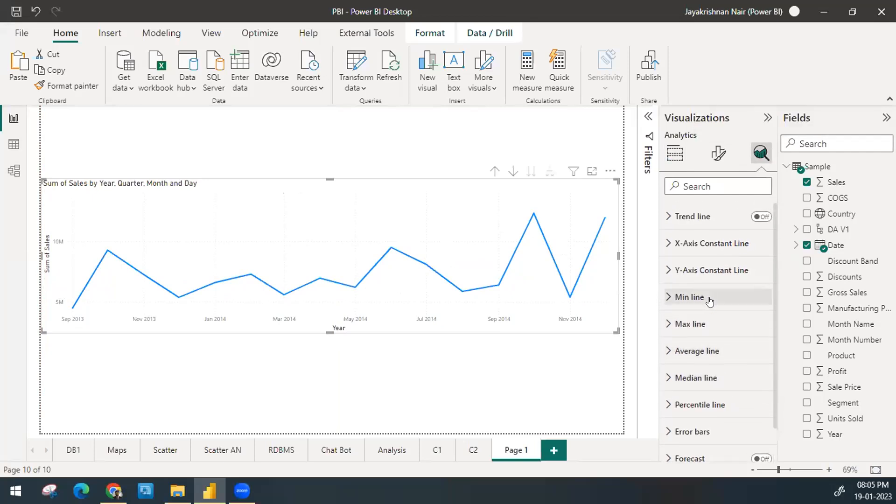
{"action": "left_click", "coordinate": [764, 218]}
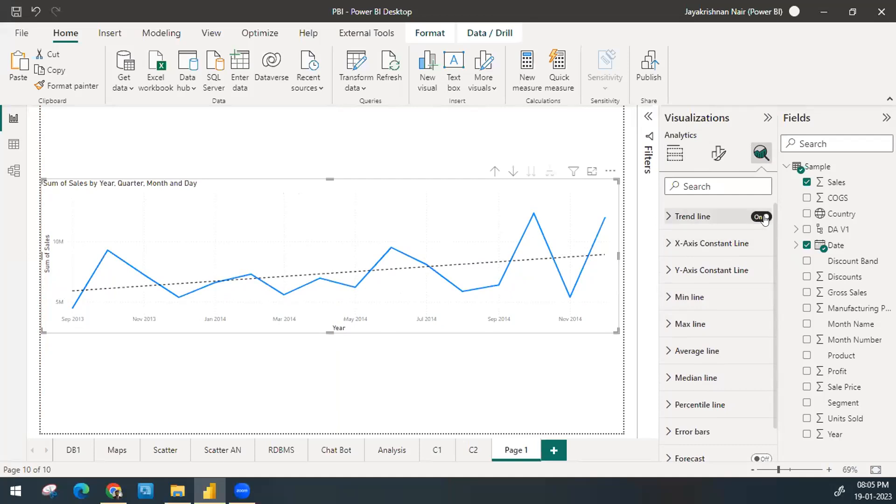
{"action": "left_click", "coordinate": [764, 219]}
Step: Turn on the line chart's forecast and apply Months as its units
{"action": "scroll", "coordinate": [743, 402], "scroll_direction": "down", "scroll_amount": 1}
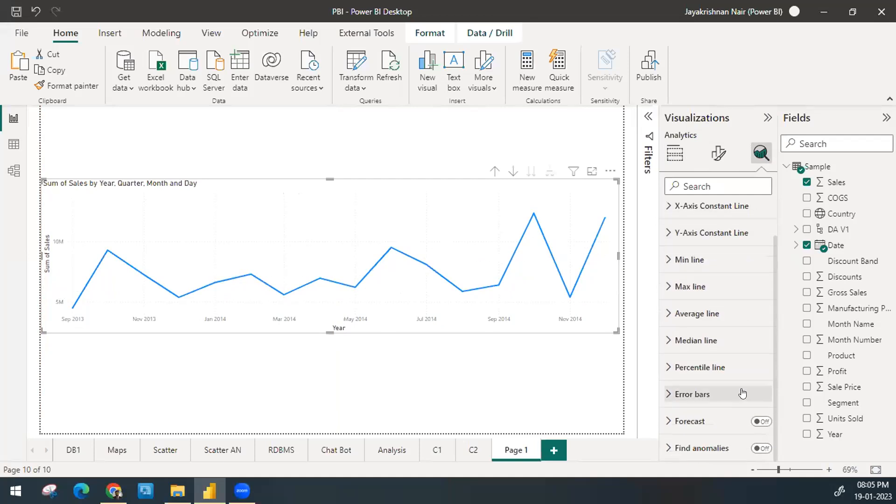
{"action": "left_click", "coordinate": [729, 425]}
{"action": "left_click", "coordinate": [761, 421]}
{"action": "scroll", "coordinate": [755, 350], "scroll_direction": "down", "scroll_amount": 3}
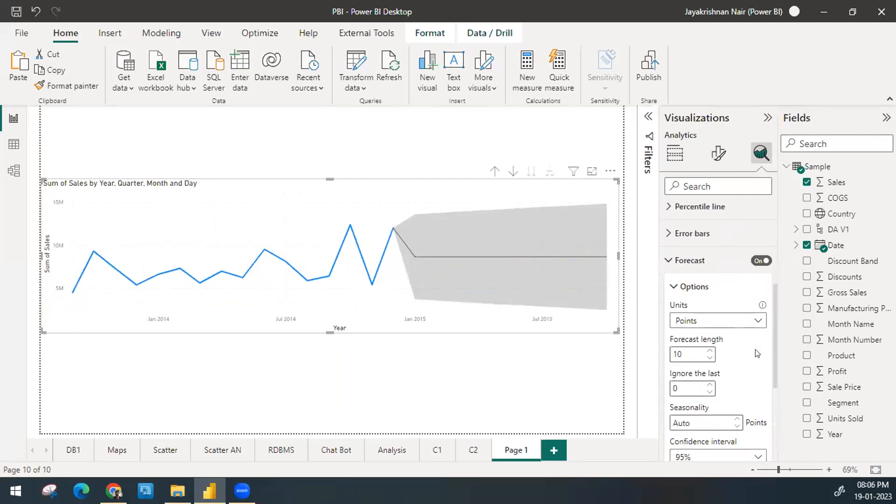
{"action": "scroll", "coordinate": [727, 308], "scroll_direction": "down", "scroll_amount": 3}
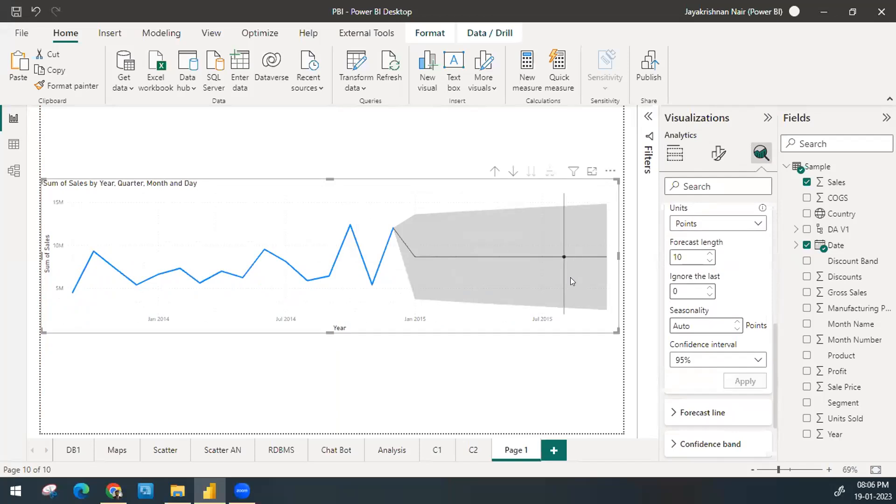
{"action": "scroll", "coordinate": [715, 287], "scroll_direction": "up", "scroll_amount": 2}
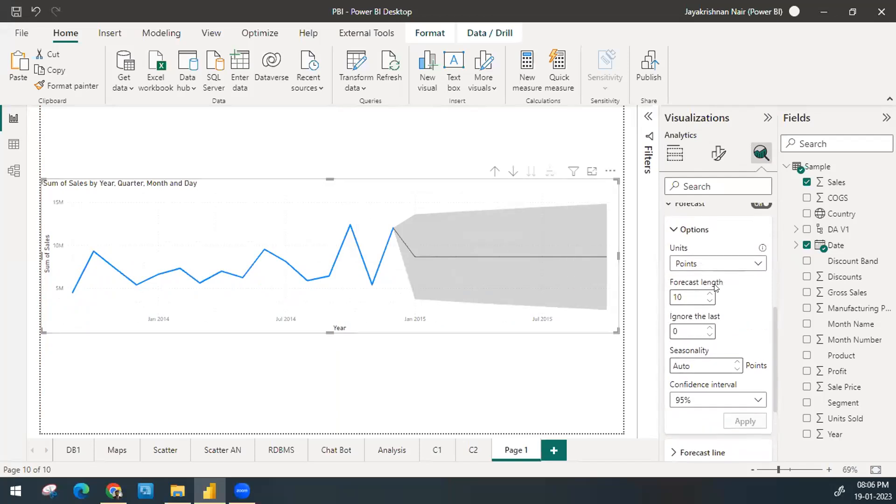
{"action": "left_click", "coordinate": [695, 264]}
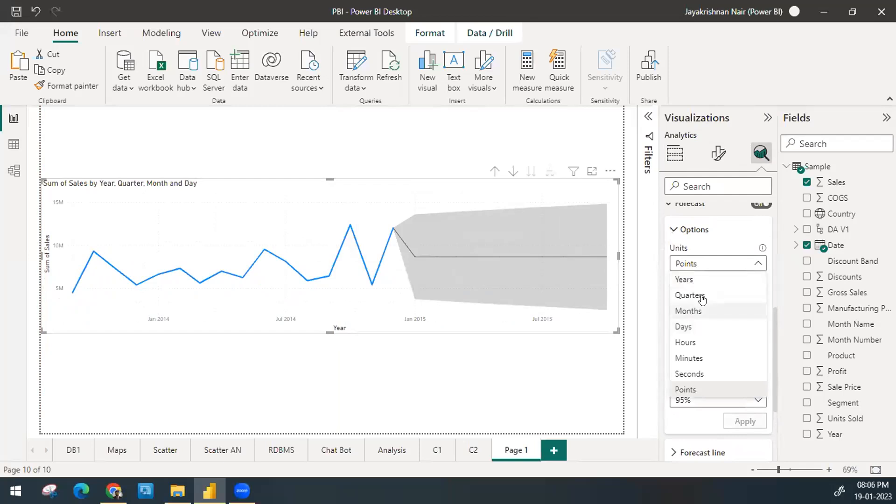
{"action": "left_click", "coordinate": [704, 311]}
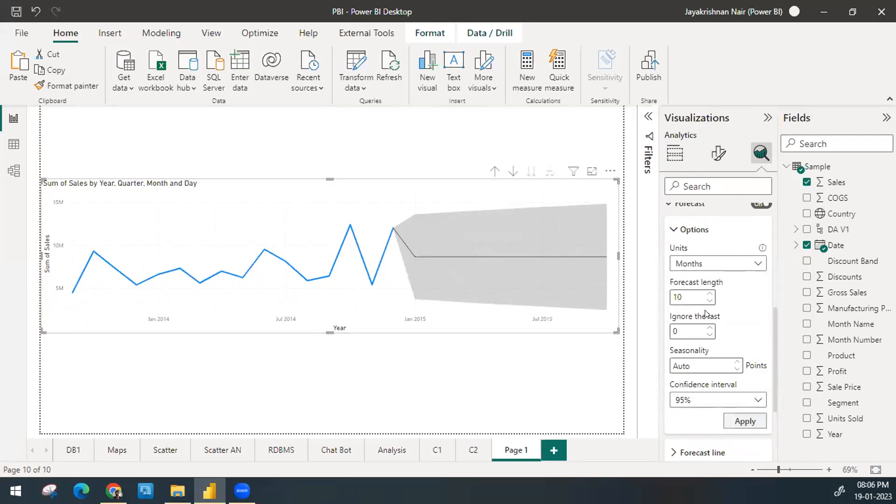
{"action": "left_click", "coordinate": [731, 420]}
Step: Apply Years and after that Quarters as the units of the line chart's forecast
{"action": "left_click", "coordinate": [701, 263]}
{"action": "left_click", "coordinate": [695, 280]}
{"action": "left_click", "coordinate": [746, 424]}
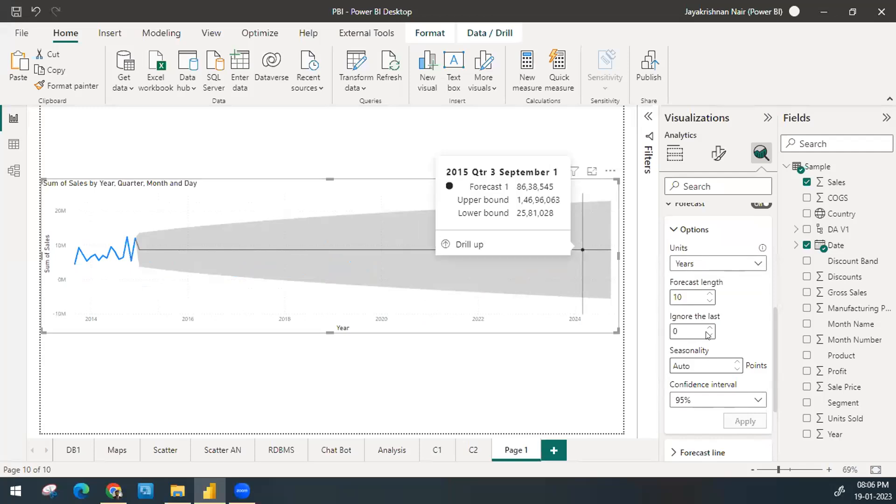
{"action": "left_click", "coordinate": [741, 265]}
{"action": "left_click", "coordinate": [729, 294]}
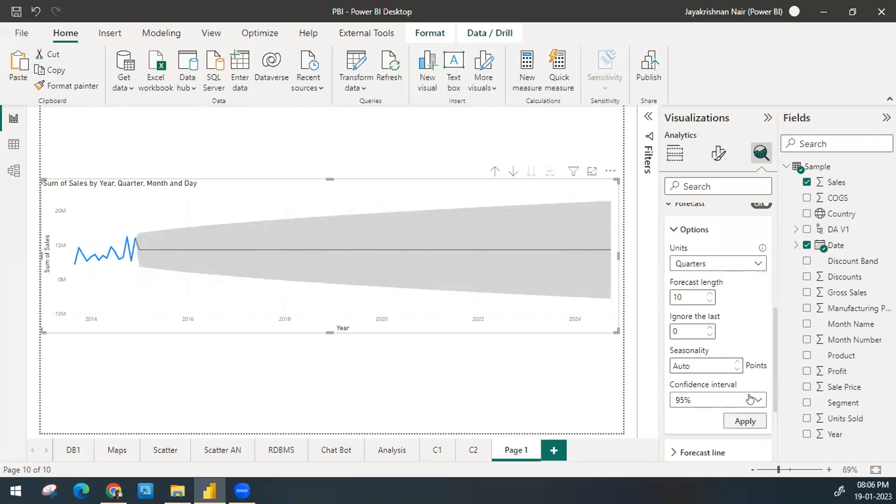
{"action": "left_click", "coordinate": [744, 420]}
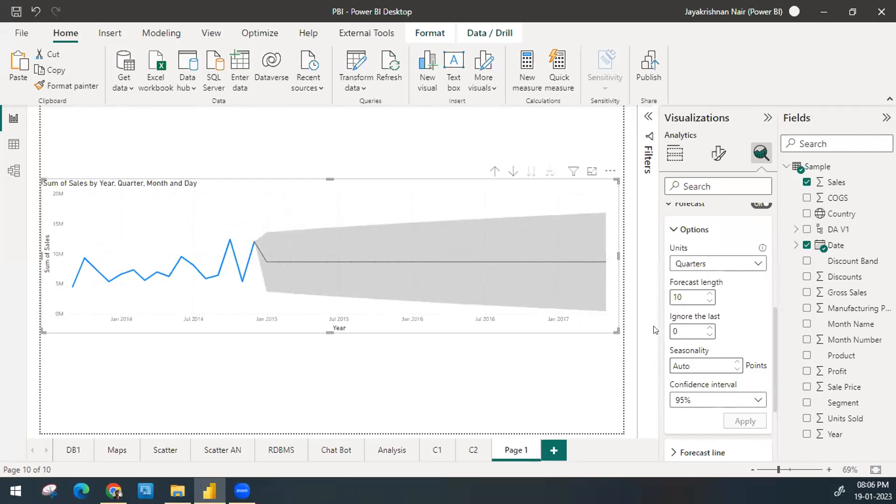
Step: Delete Page 1 with the line chart and show the analytics options of the Sales and Profit by Product chart on page C2
{"action": "left_click", "coordinate": [518, 269]}
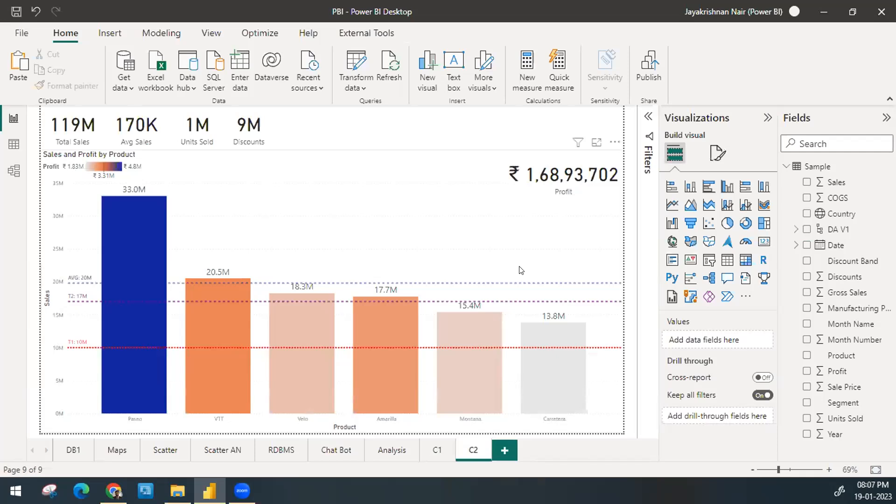
{"action": "left_click", "coordinate": [506, 218]}
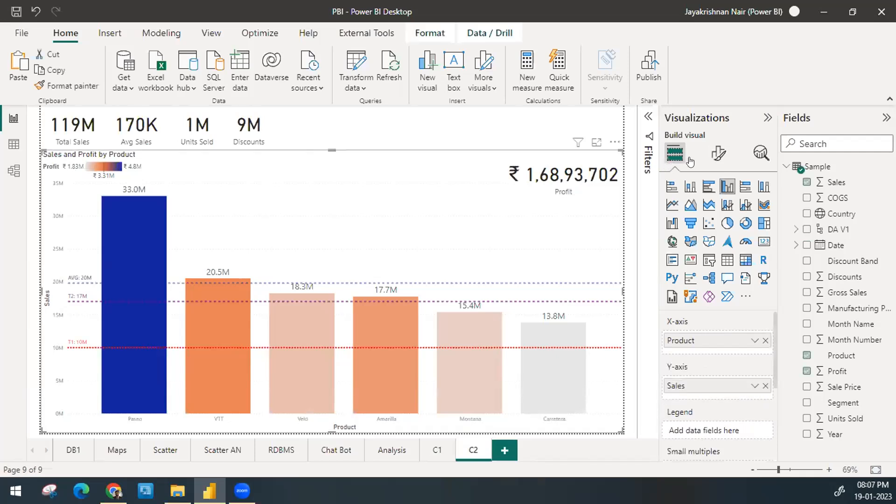
{"action": "left_click", "coordinate": [714, 154]}
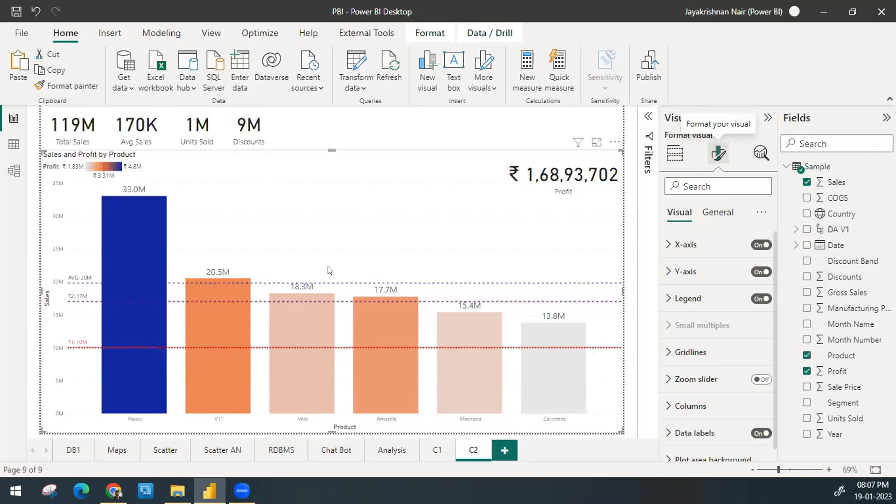
{"action": "left_click", "coordinate": [701, 219]}
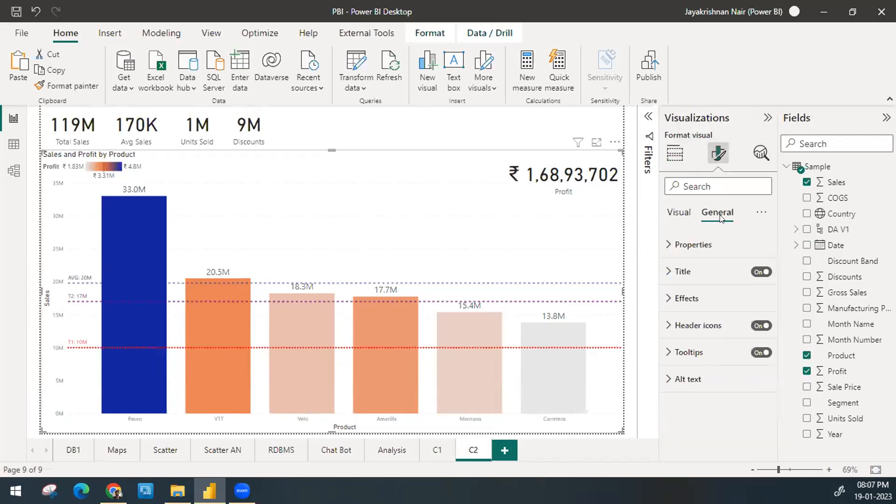
{"action": "left_click", "coordinate": [760, 153]}
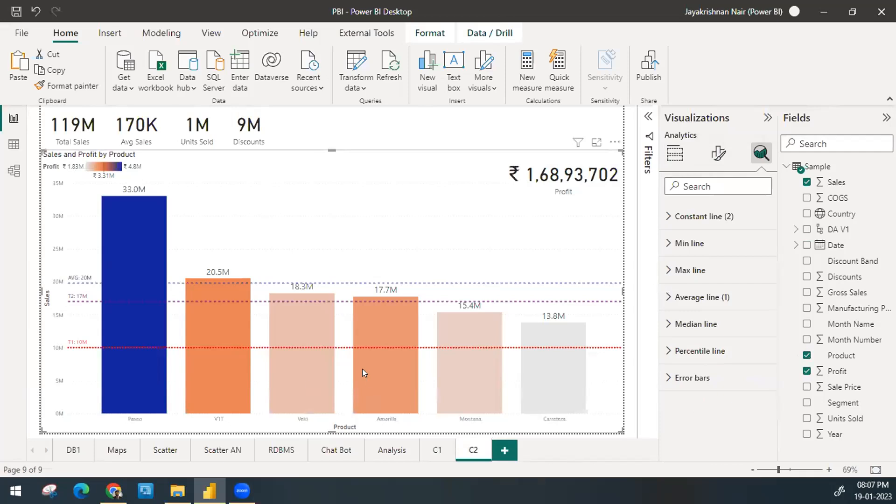
{"action": "mouse_move", "coordinate": [362, 369]}
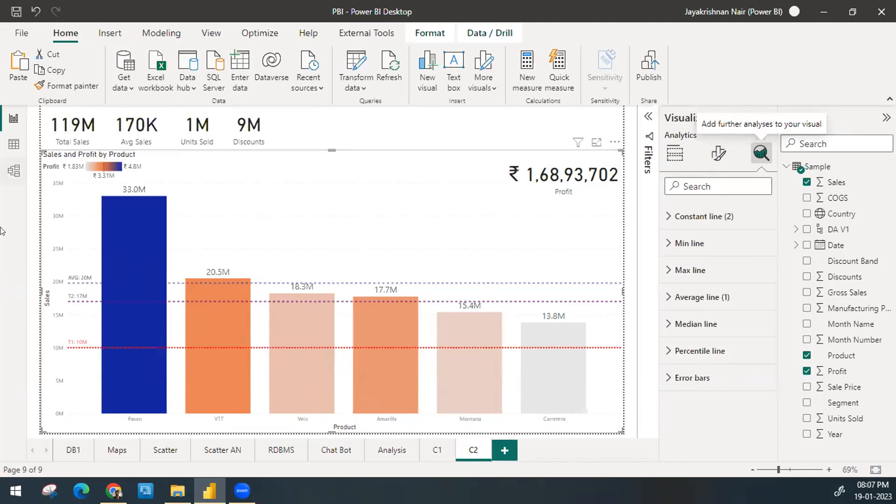
Step: Add a new report page with a page-filling map using Country as location and Sales as bubble size
{"action": "left_click", "coordinate": [513, 446]}
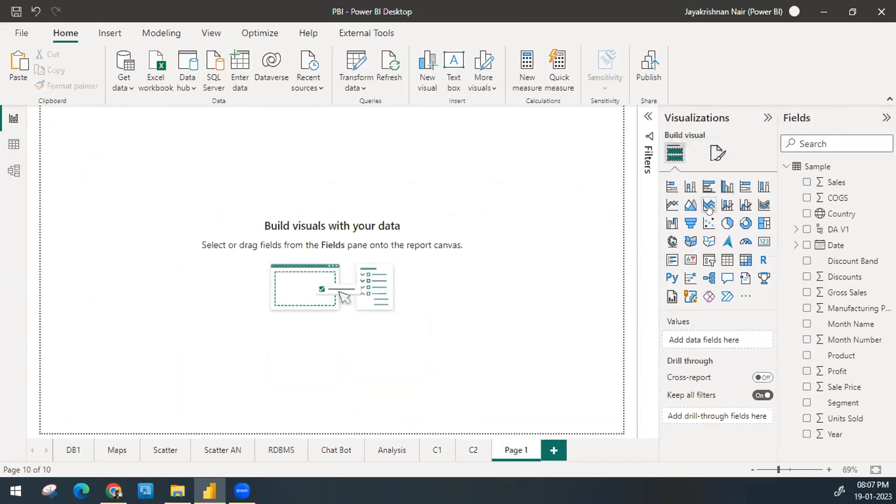
{"action": "left_click", "coordinate": [672, 242]}
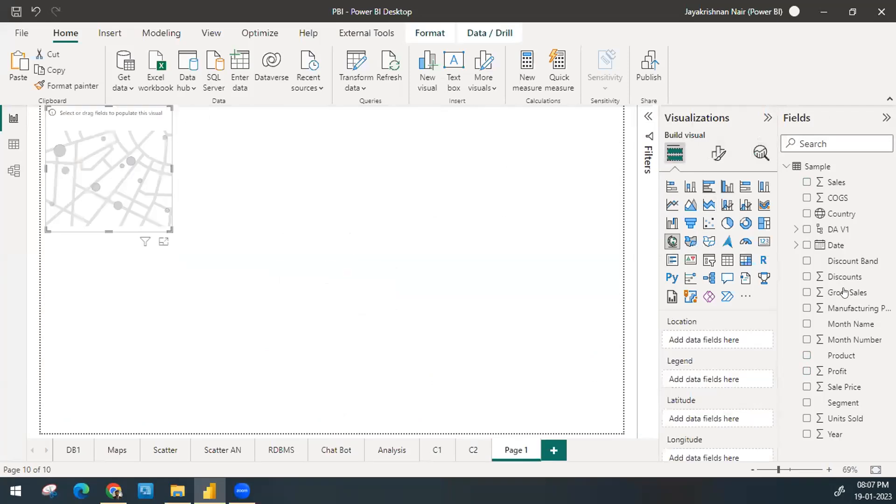
{"action": "left_click_drag", "start_coordinate": [740, 312], "coordinate": [723, 343]}
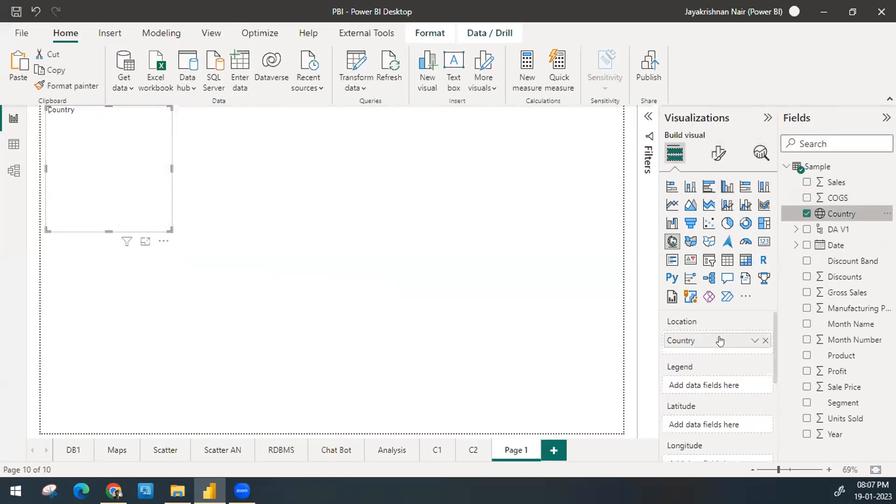
{"action": "scroll", "coordinate": [720, 355], "scroll_direction": "down", "scroll_amount": 3}
{"action": "scroll", "coordinate": [721, 365], "scroll_direction": "down", "scroll_amount": 1}
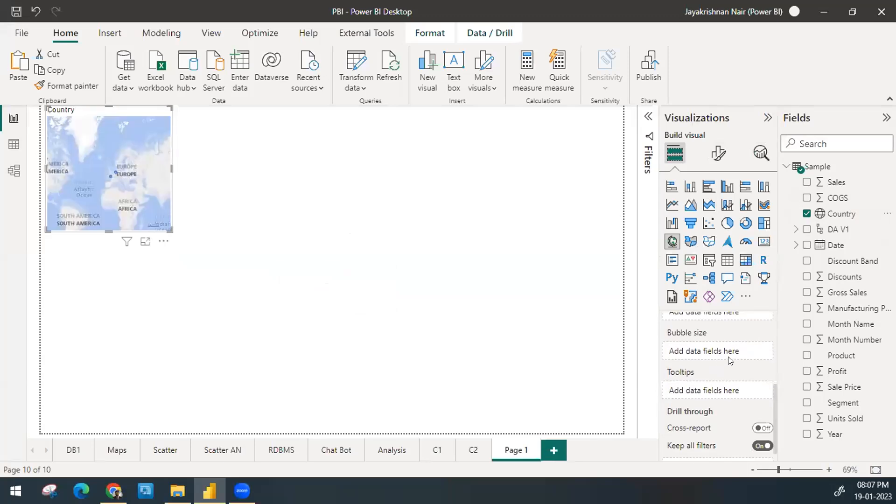
{"action": "left_click_drag", "start_coordinate": [837, 187], "coordinate": [721, 354]}
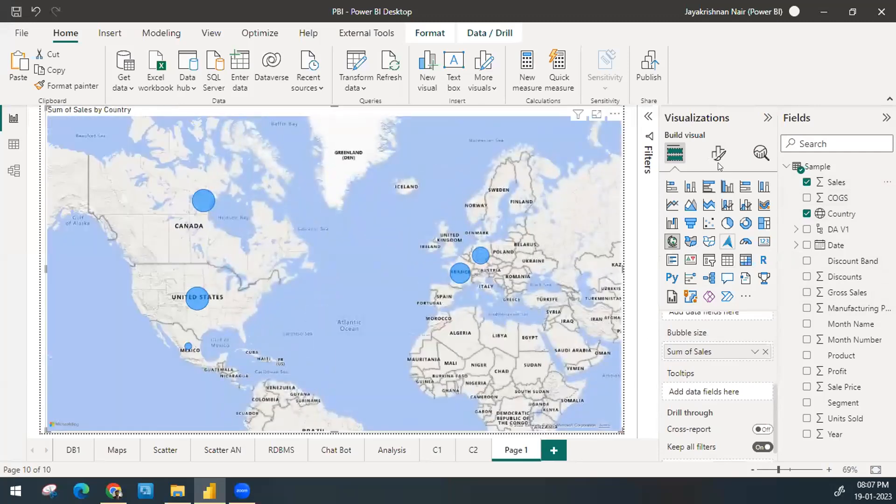
Step: Check the map's analytics options, convert it to a filled map and check them again
{"action": "left_click", "coordinate": [754, 158]}
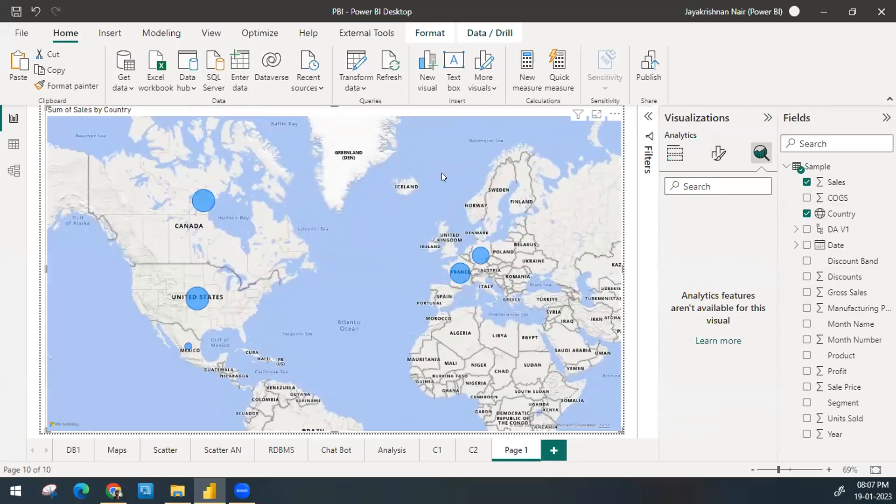
{"action": "left_click", "coordinate": [670, 155]}
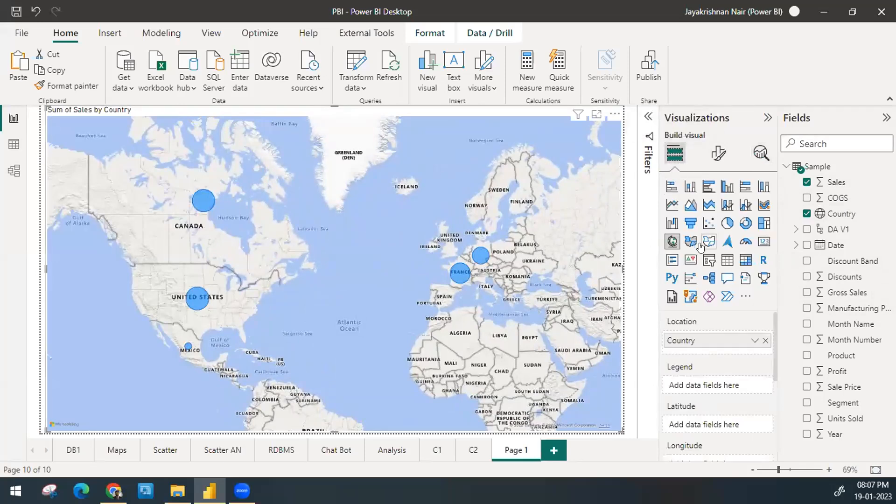
{"action": "left_click", "coordinate": [688, 241]}
{"action": "left_click", "coordinate": [761, 151]}
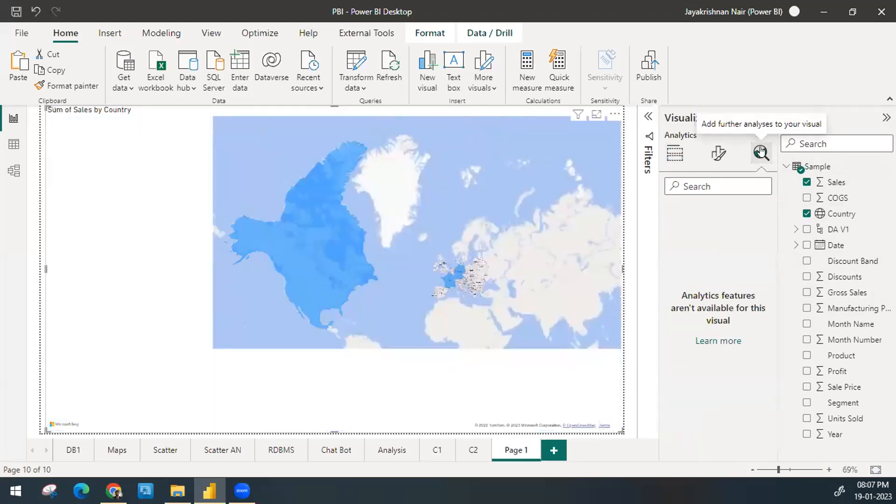
{"action": "left_click", "coordinate": [675, 153]}
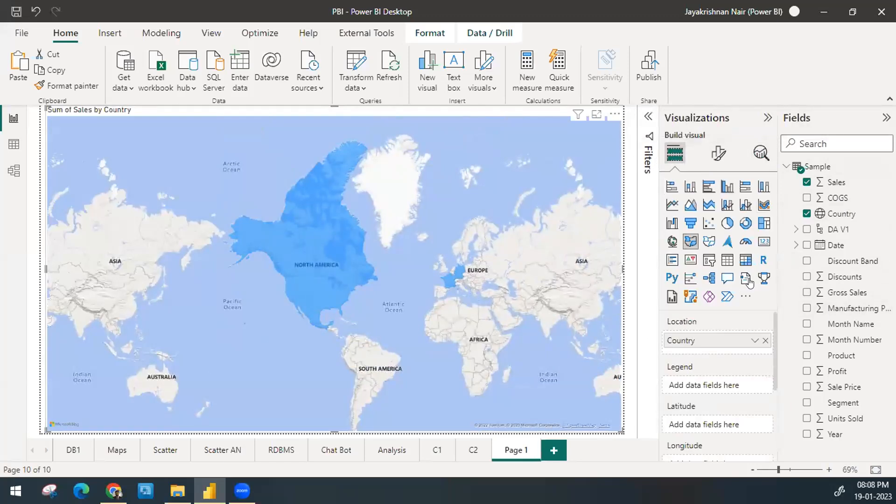
Step: Convert the filled map to a table to check its analytics options, and delete Page 1
{"action": "left_click", "coordinate": [727, 261]}
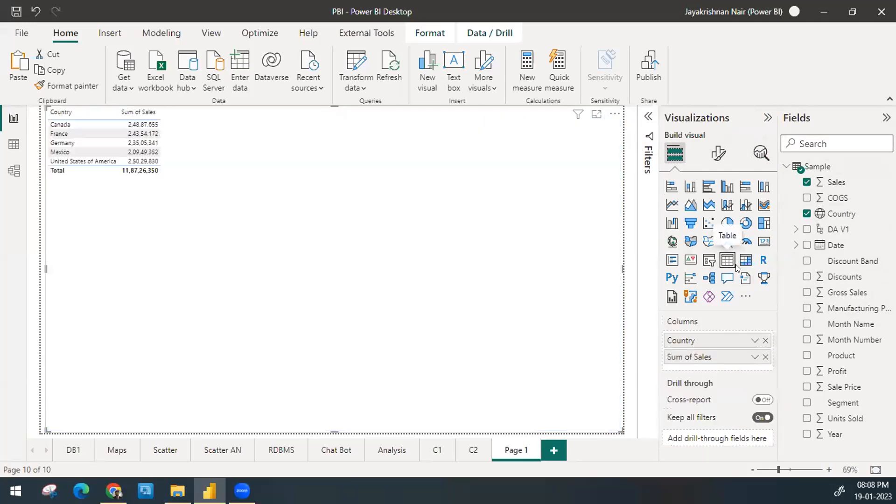
{"action": "left_click", "coordinate": [766, 162]}
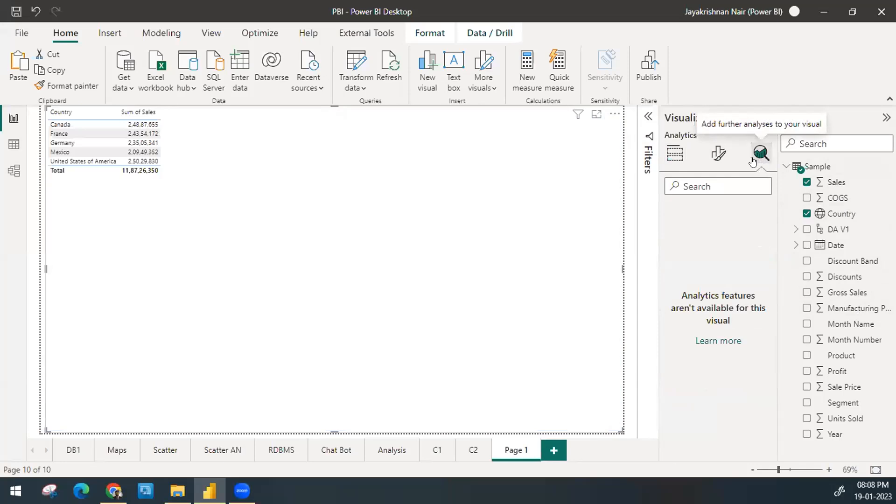
{"action": "left_click", "coordinate": [674, 153]}
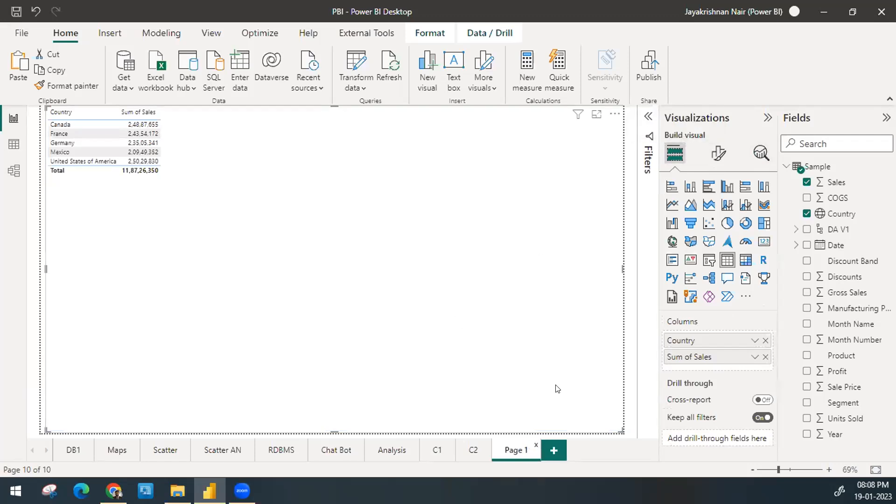
{"action": "key", "text": "Delete"}
{"action": "left_click", "coordinate": [509, 272]}
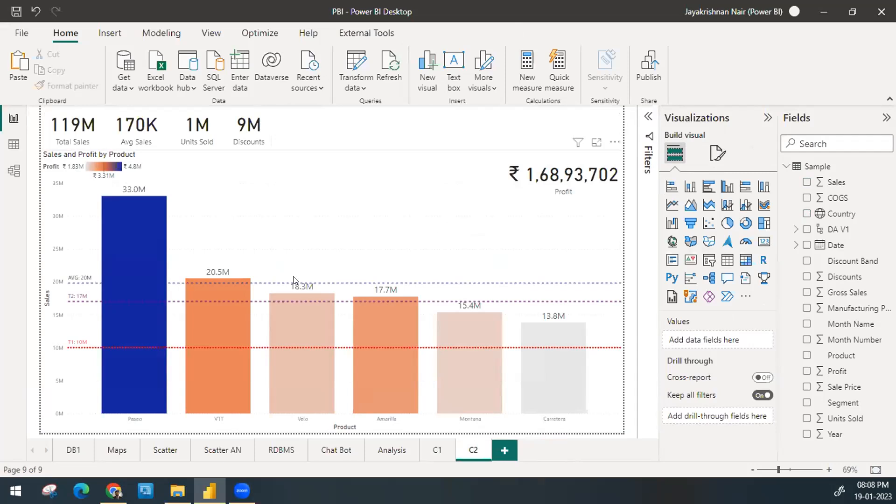
Step: Add a Year slicer in the upper-right corner of page C2 and shrink its height so it sits above the Profit card
{"action": "left_click", "coordinate": [702, 262]}
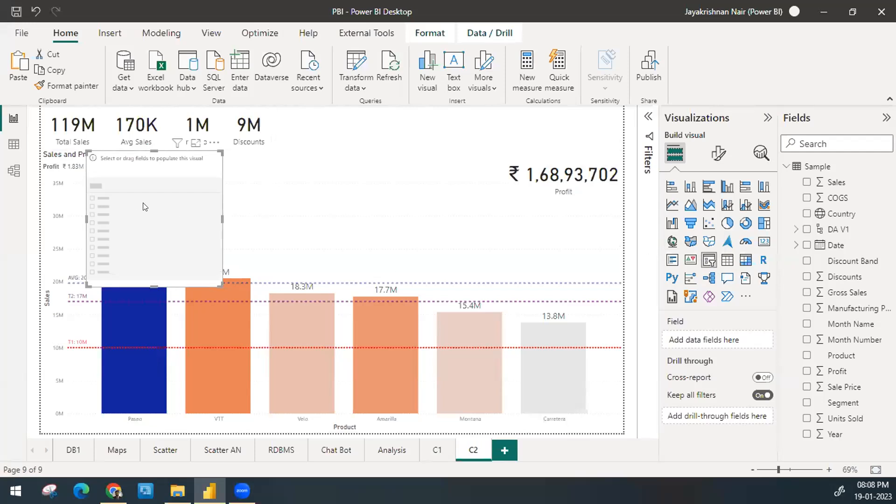
{"action": "left_click_drag", "start_coordinate": [186, 207], "coordinate": [562, 92]}
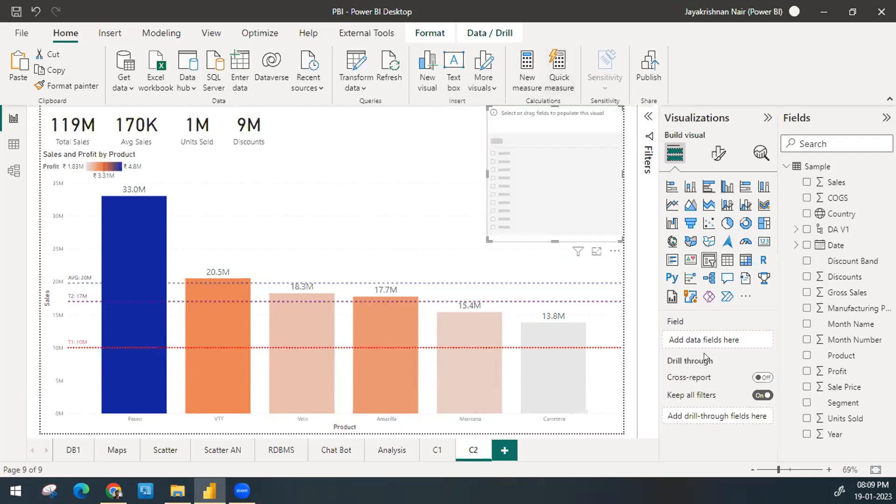
{"action": "left_click_drag", "start_coordinate": [843, 436], "coordinate": [729, 343]}
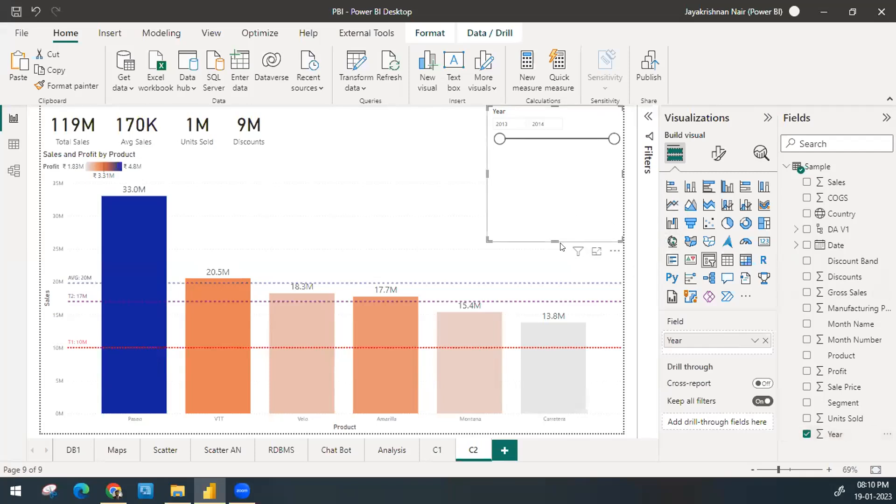
{"action": "left_click_drag", "start_coordinate": [552, 236], "coordinate": [547, 150]}
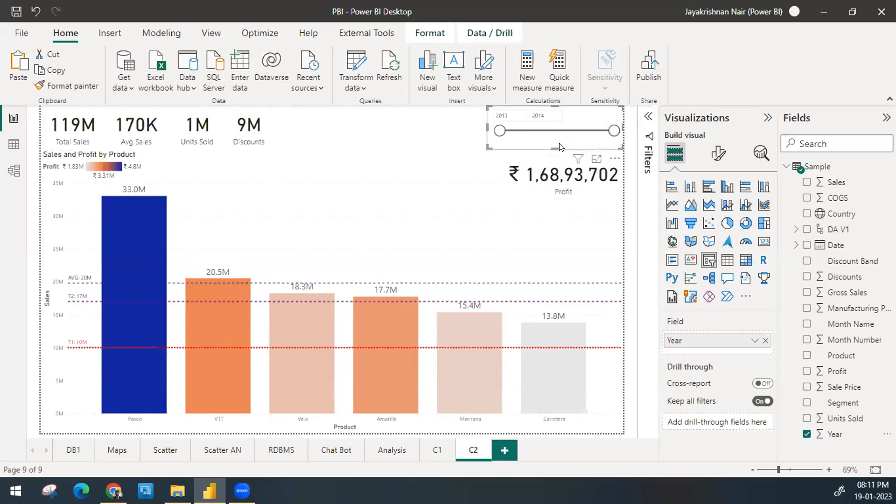
Step: Enlarge the Year slicer, move it over the middle of the column chart and set its style to Vertical list
{"action": "left_click_drag", "start_coordinate": [555, 148], "coordinate": [562, 199]}
{"action": "left_click_drag", "start_coordinate": [561, 161], "coordinate": [350, 229]}
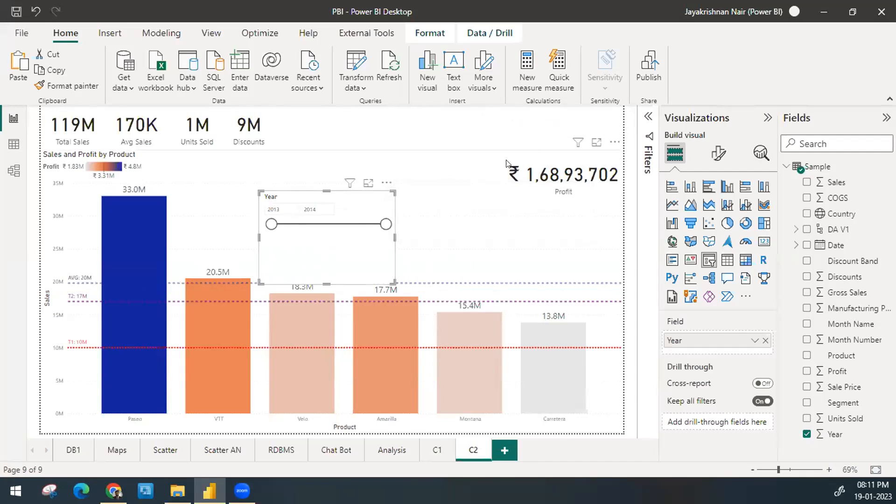
{"action": "left_click", "coordinate": [719, 154]}
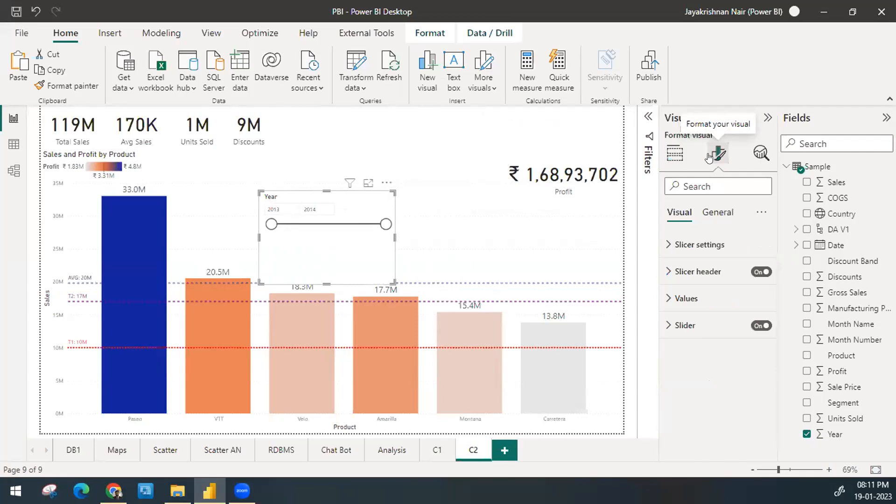
{"action": "left_click", "coordinate": [709, 242]}
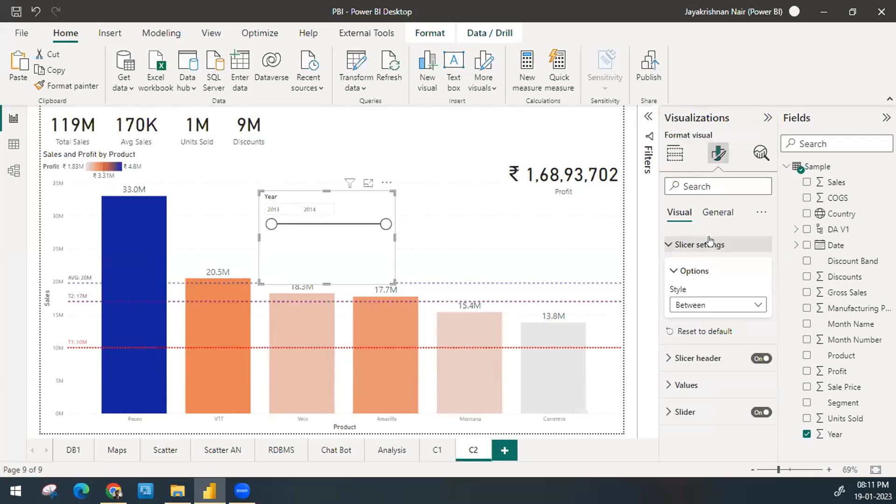
{"action": "left_click", "coordinate": [709, 304]}
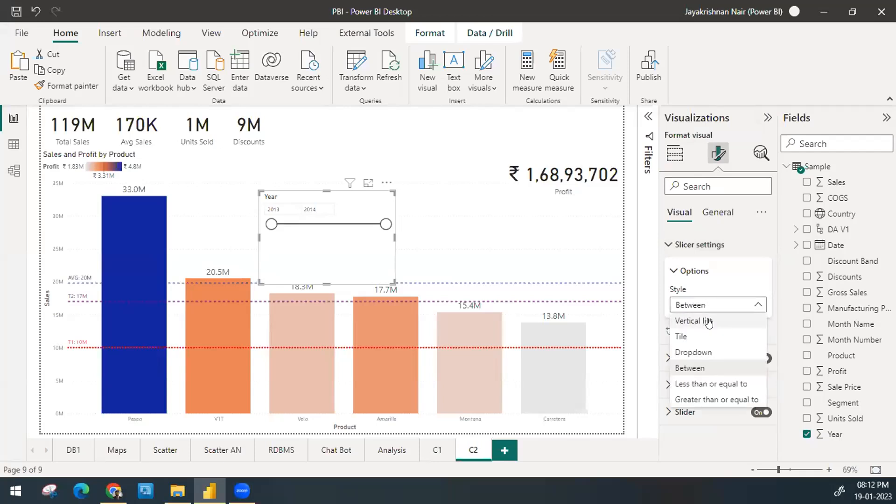
{"action": "left_click", "coordinate": [708, 321]}
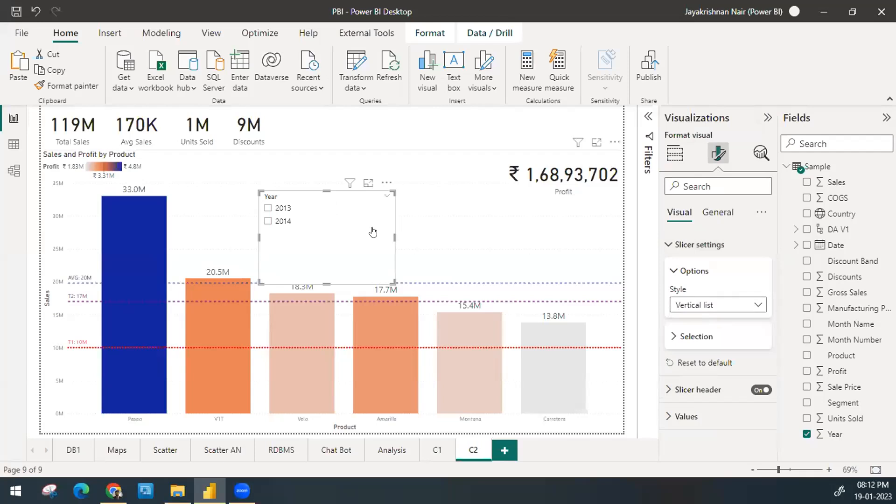
Step: Switch the Year slicer between 2013 and 2014 to compare the page's visuals for each year, ending on 2014
{"action": "left_click", "coordinate": [300, 210]}
{"action": "left_click", "coordinate": [293, 221]}
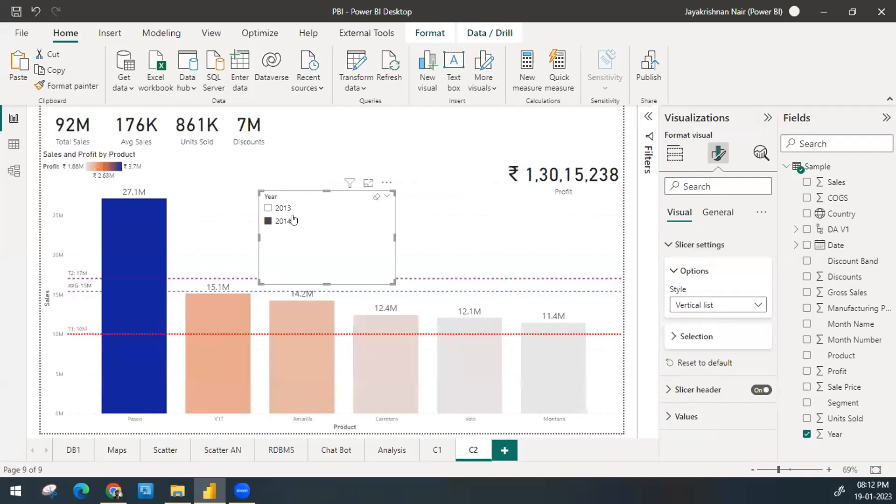
{"action": "left_click", "coordinate": [292, 214]}
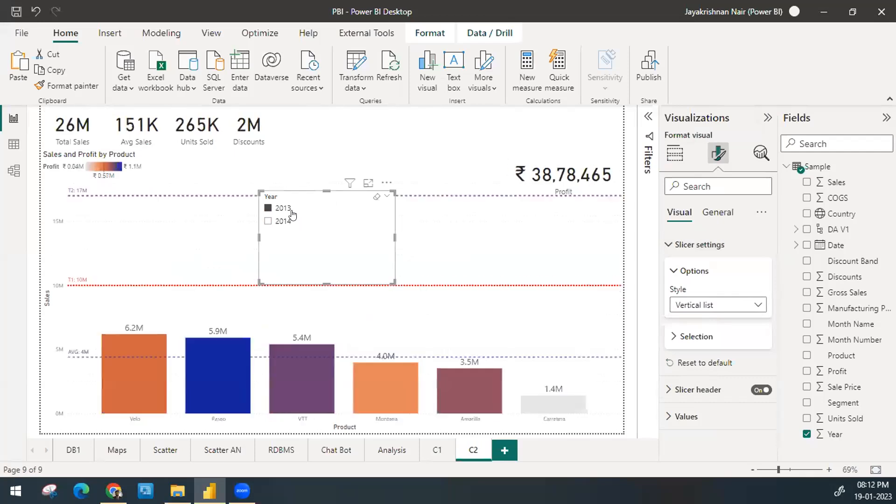
{"action": "left_click", "coordinate": [289, 224]}
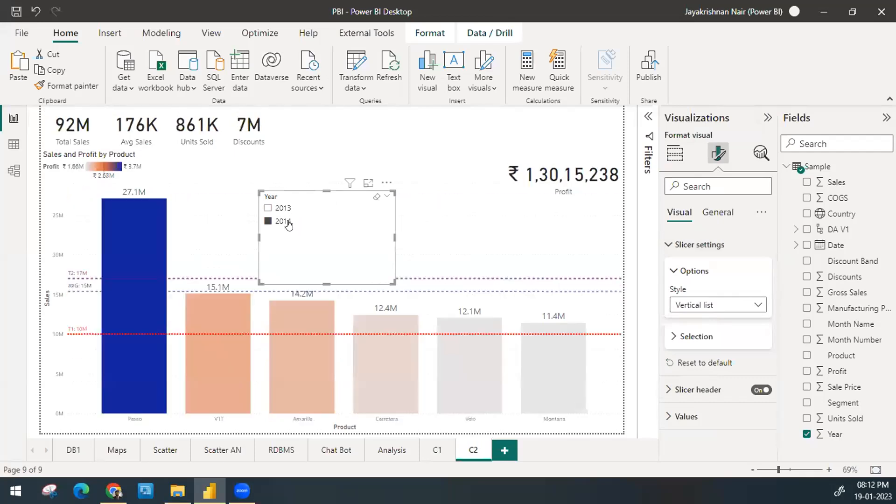
Step: Move the Year slicer back to the page's upper-right corner and shrink it to fit above the Profit card
{"action": "left_click_drag", "start_coordinate": [312, 238], "coordinate": [552, 127]}
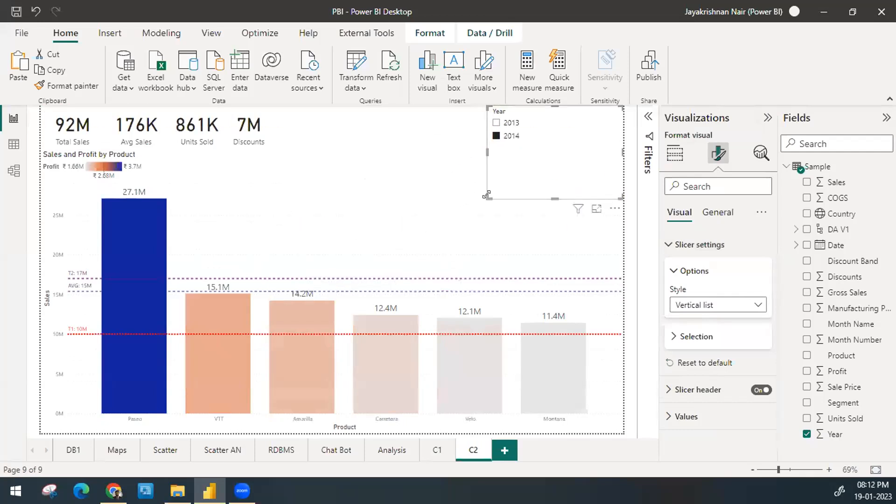
{"action": "left_click_drag", "start_coordinate": [488, 197], "coordinate": [575, 144]}
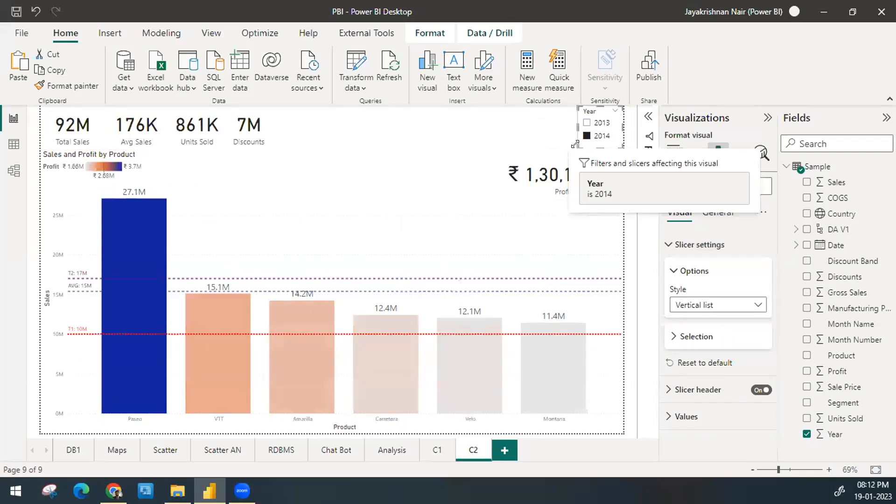
Step: Filter the page by 2013 and 2014 in turn with the resized slicer, and clear its selection
{"action": "left_click", "coordinate": [586, 123]}
{"action": "left_click", "coordinate": [586, 122]}
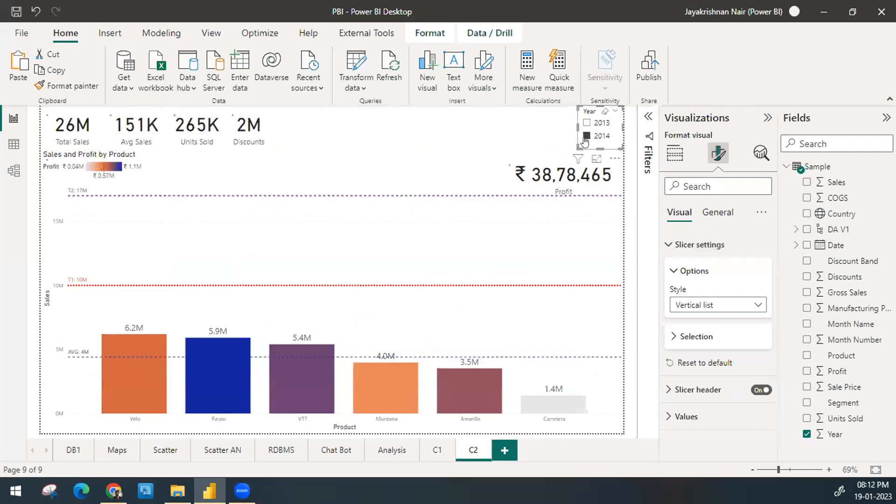
{"action": "left_click", "coordinate": [586, 135]}
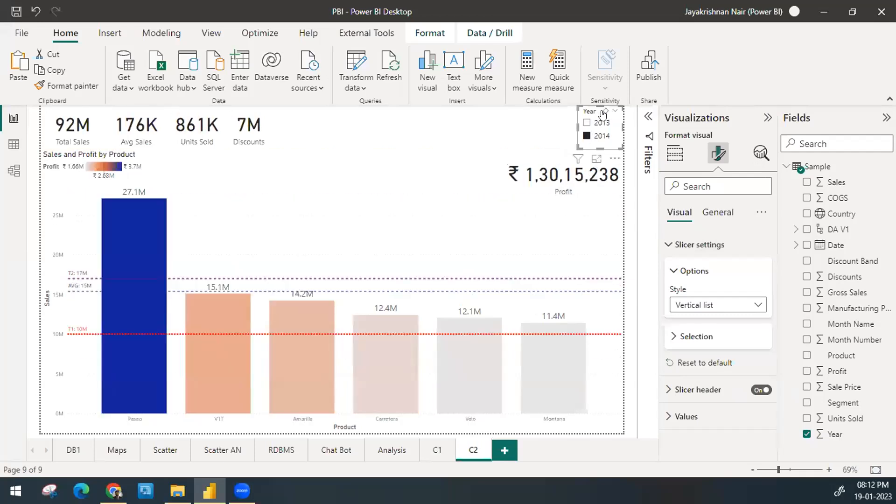
{"action": "left_click", "coordinate": [603, 112]}
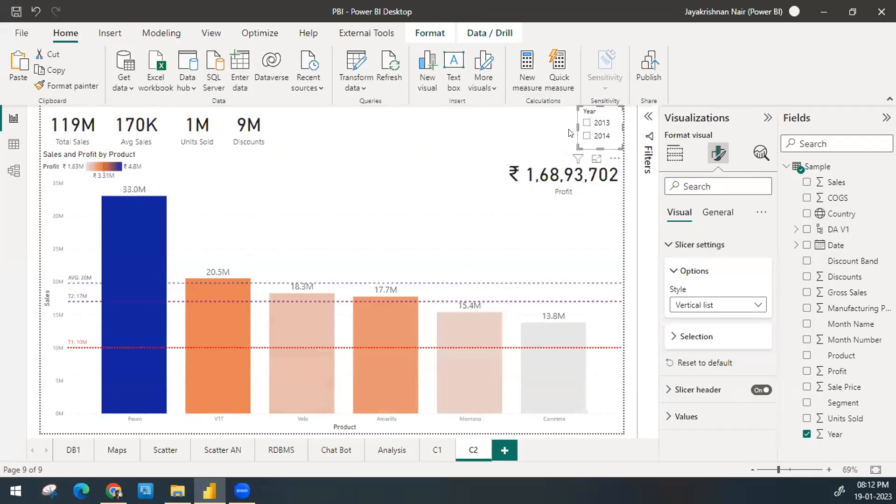
{"action": "left_click", "coordinate": [586, 135]}
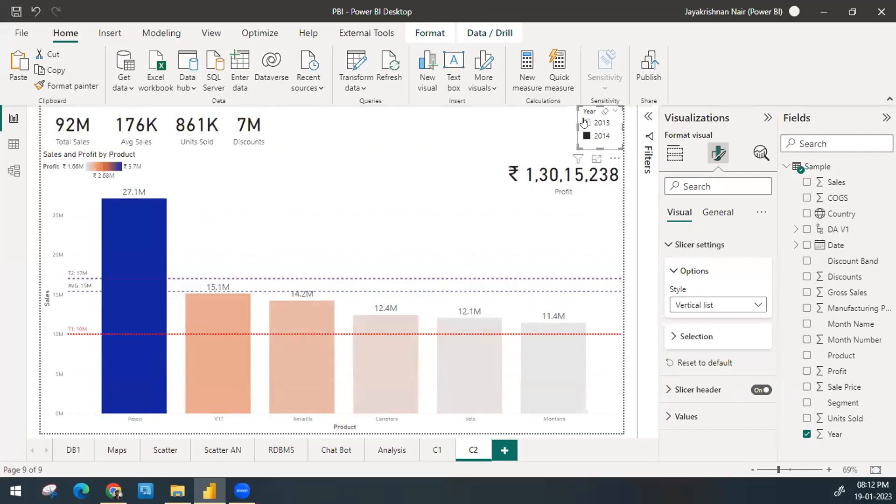
{"action": "left_click", "coordinate": [585, 122]}
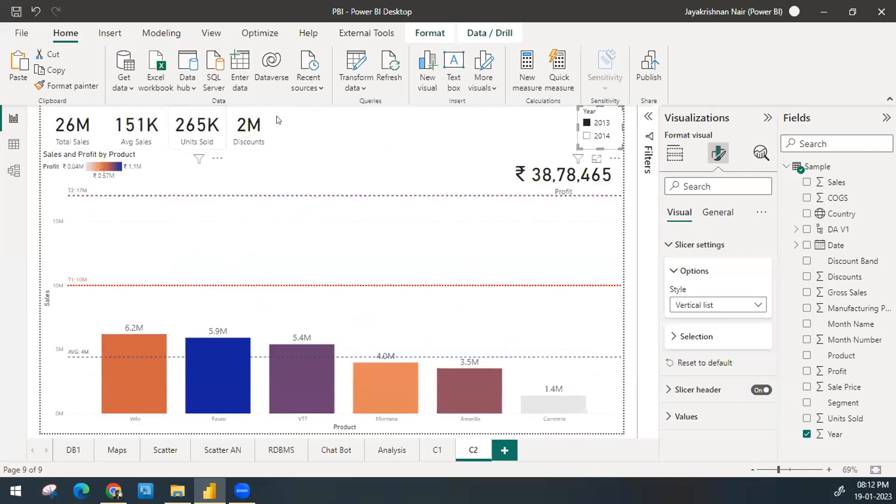
{"action": "left_click", "coordinate": [601, 140]}
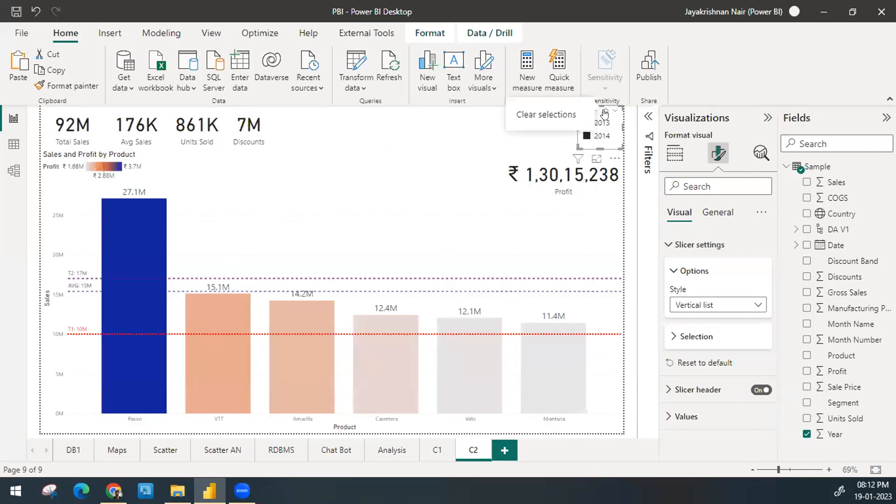
{"action": "left_click", "coordinate": [604, 114]}
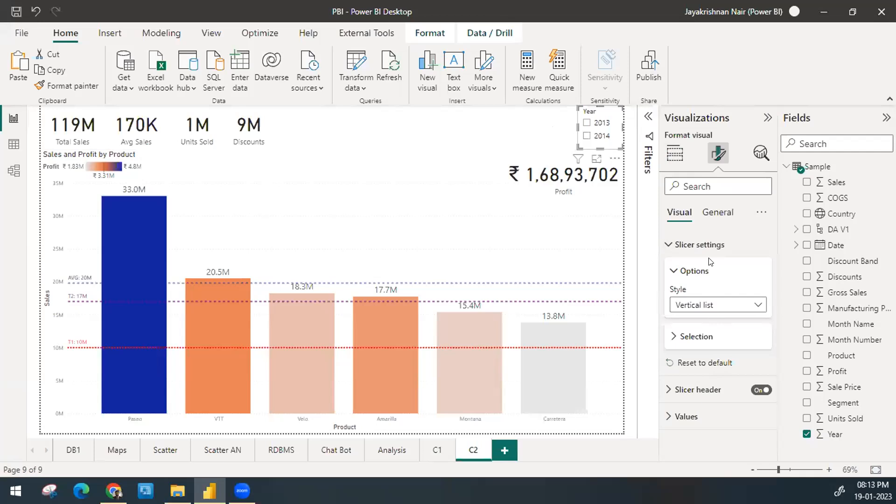
Step: Keep the slicer's Vertical list style and try its Single select option, turning it on and back off
{"action": "left_click", "coordinate": [701, 309]}
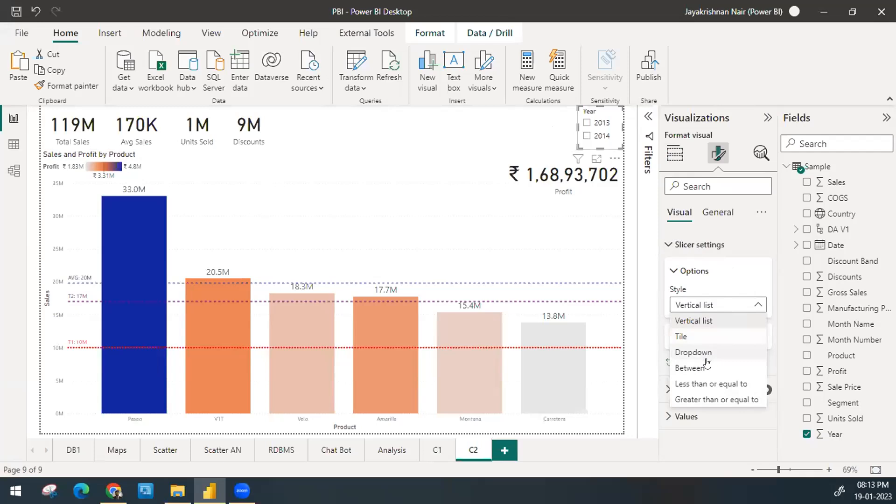
{"action": "left_click", "coordinate": [697, 320]}
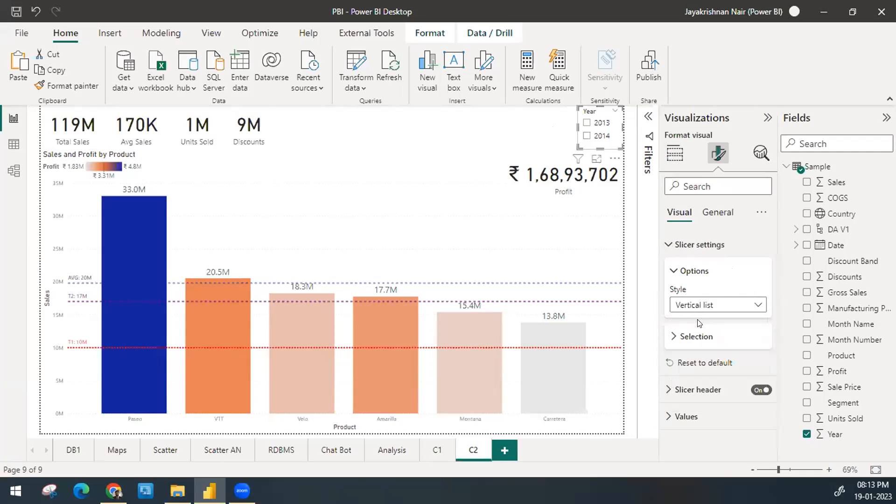
{"action": "left_click", "coordinate": [686, 273]}
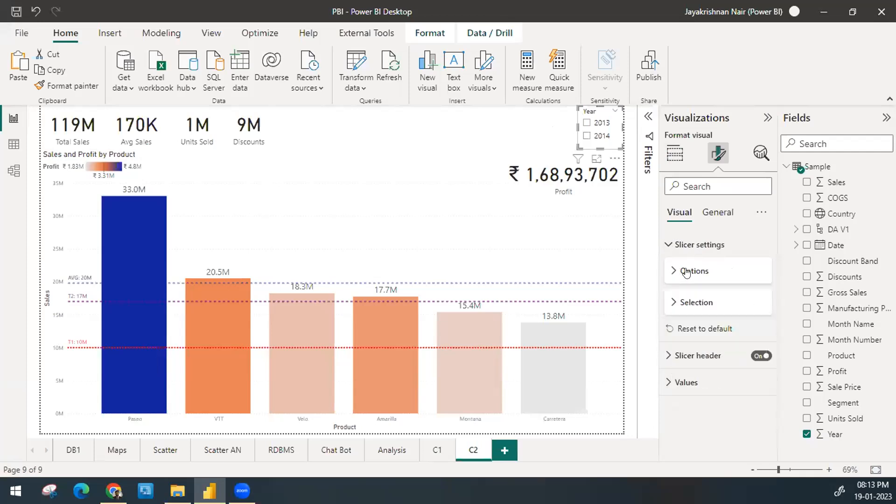
{"action": "left_click", "coordinate": [689, 303]}
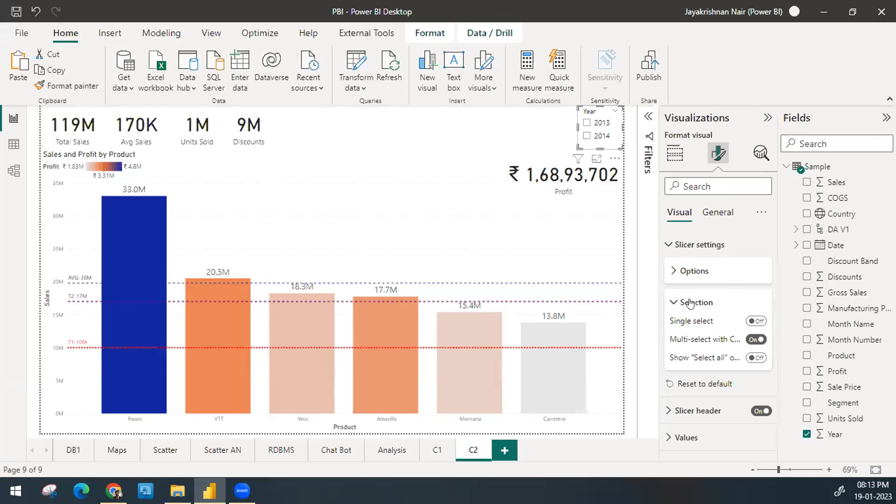
{"action": "left_click", "coordinate": [754, 321]}
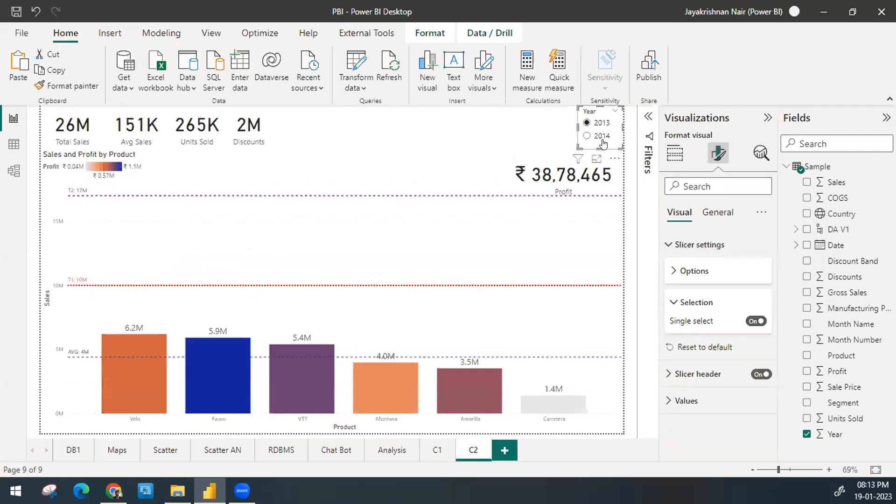
{"action": "left_click", "coordinate": [755, 321]}
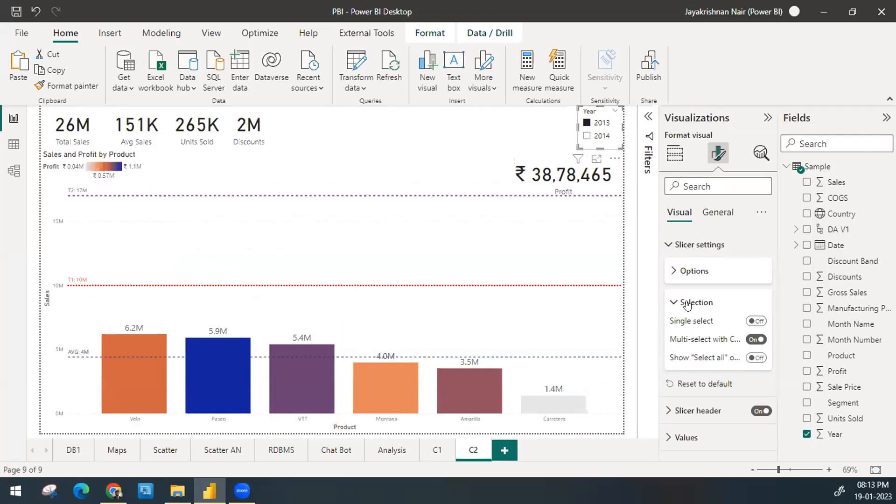
{"action": "left_click", "coordinate": [687, 304]}
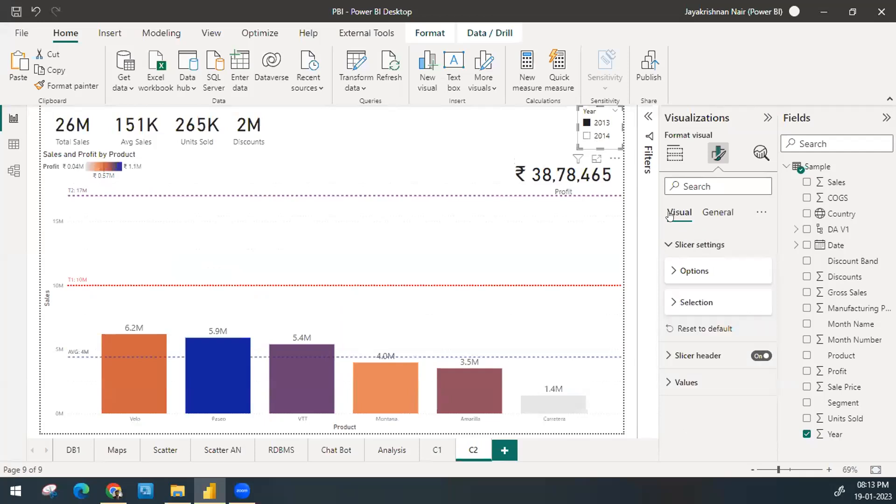
Step: Deselect 2013 in the Year slicer, and toggle 2014 on and off until neither year is selected
{"action": "left_click", "coordinate": [586, 122]}
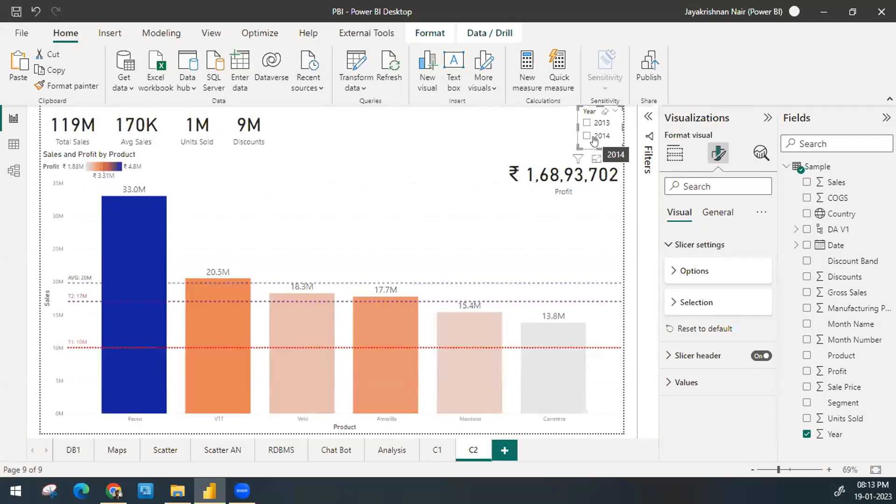
{"action": "left_click", "coordinate": [587, 135]}
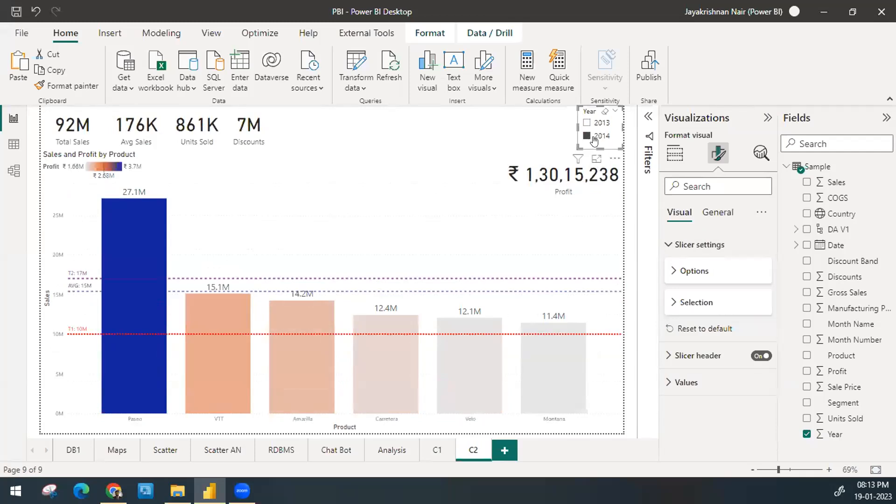
{"action": "left_click", "coordinate": [593, 140]}
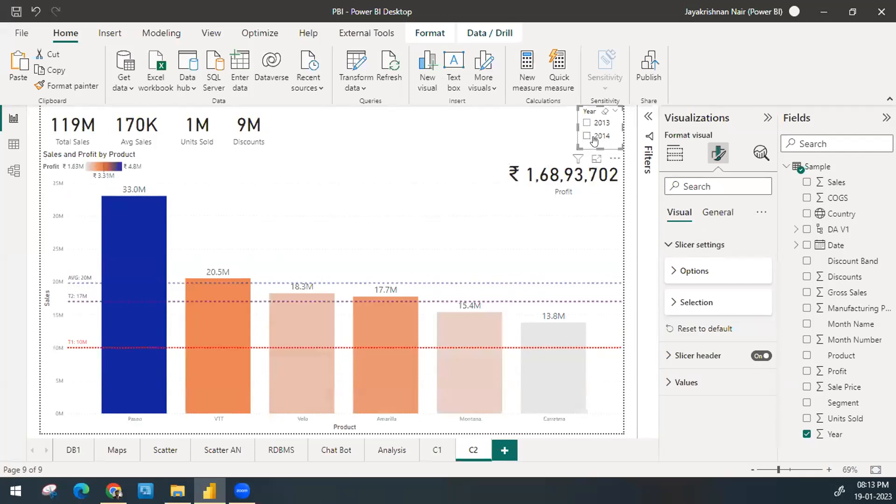
{"action": "left_click", "coordinate": [594, 140]}
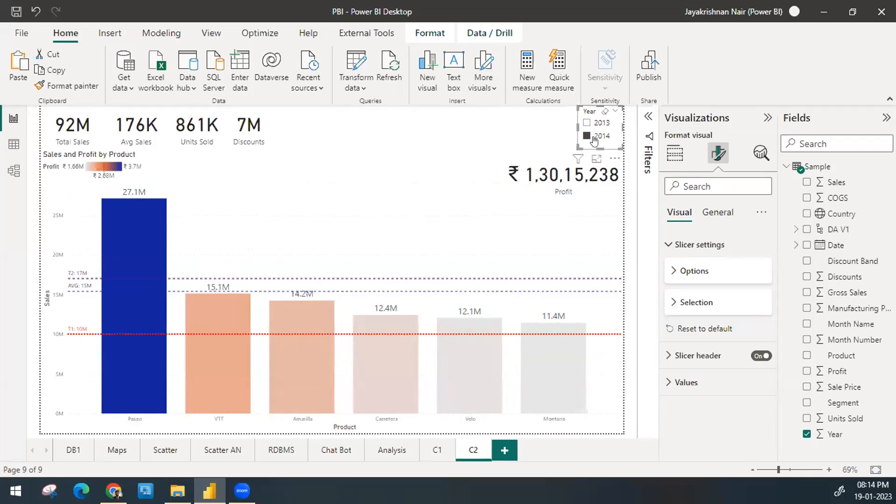
{"action": "left_click", "coordinate": [594, 136]}
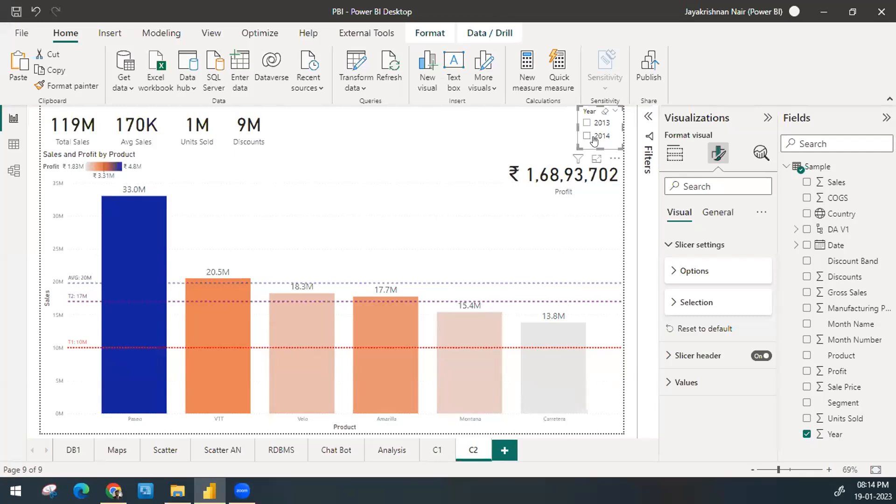
Step: Examine the style options offered for the Year slicer, return to the visual's build settings and deselect the slicer
{"action": "left_click", "coordinate": [720, 272]}
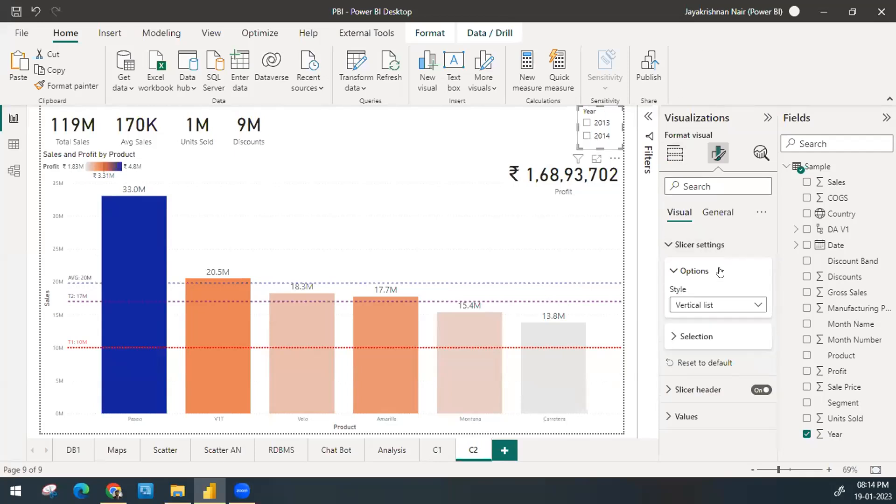
{"action": "left_click", "coordinate": [723, 305]}
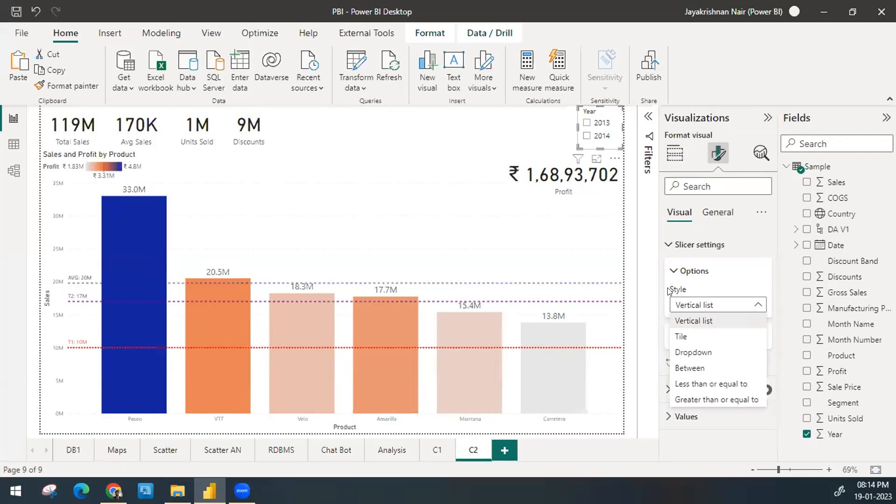
{"action": "left_click", "coordinate": [676, 308]}
{"action": "left_click", "coordinate": [677, 307]}
{"action": "left_click", "coordinate": [677, 309]}
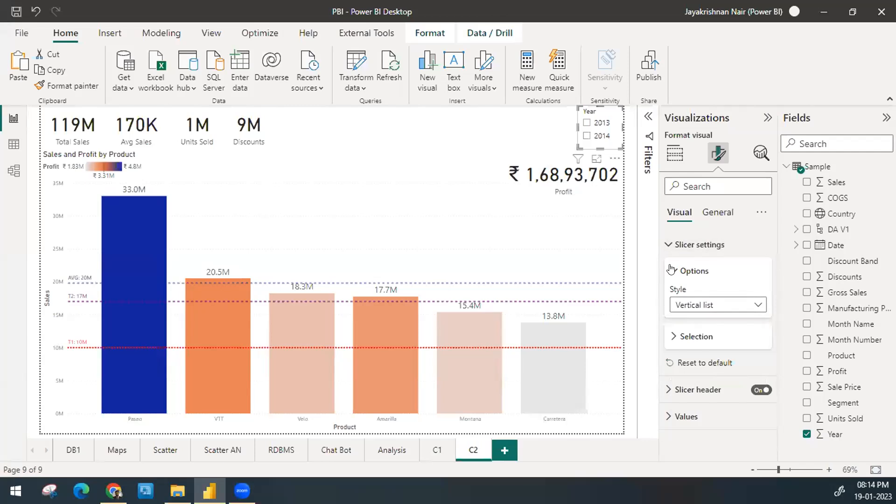
{"action": "left_click", "coordinate": [672, 271]}
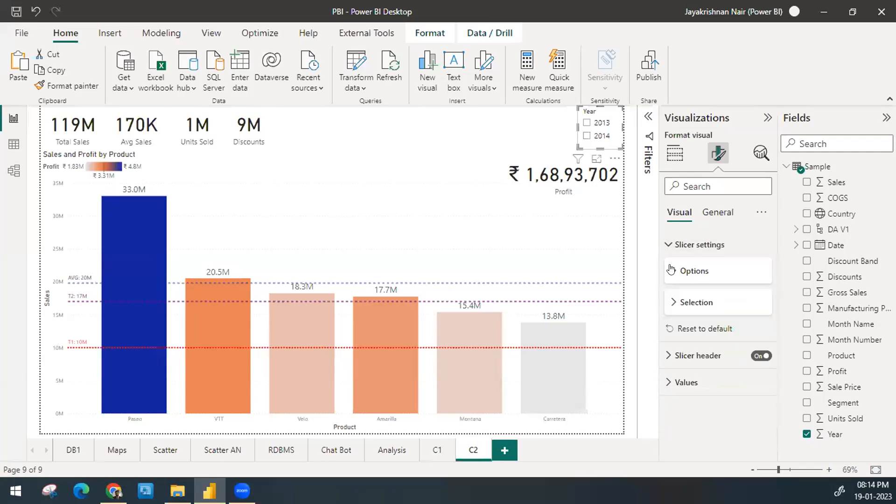
{"action": "left_click", "coordinate": [672, 154]}
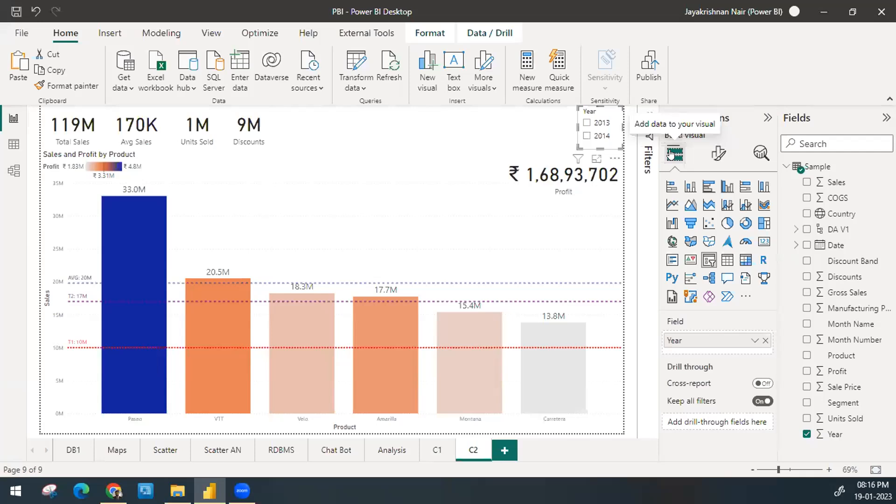
{"action": "left_click", "coordinate": [456, 142]}
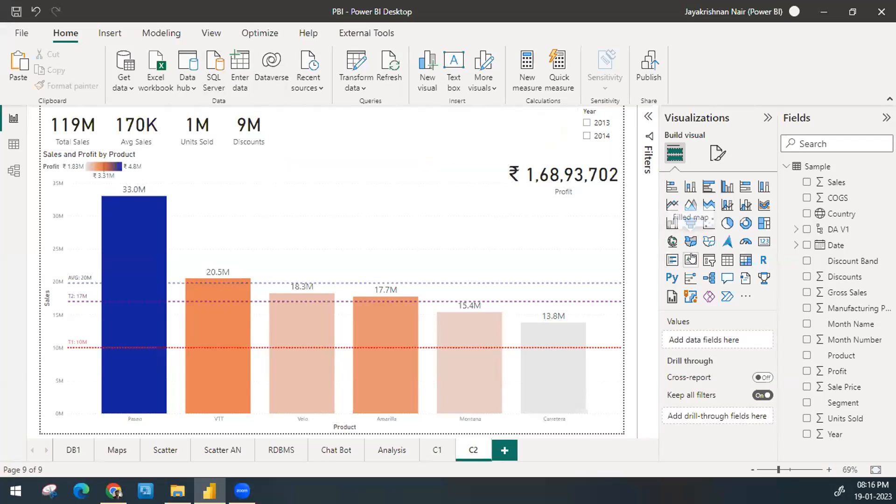
Step: Add a slicer on the Country field, place it beside the Discounts card and shorten it to fit its list
{"action": "left_click", "coordinate": [708, 260]}
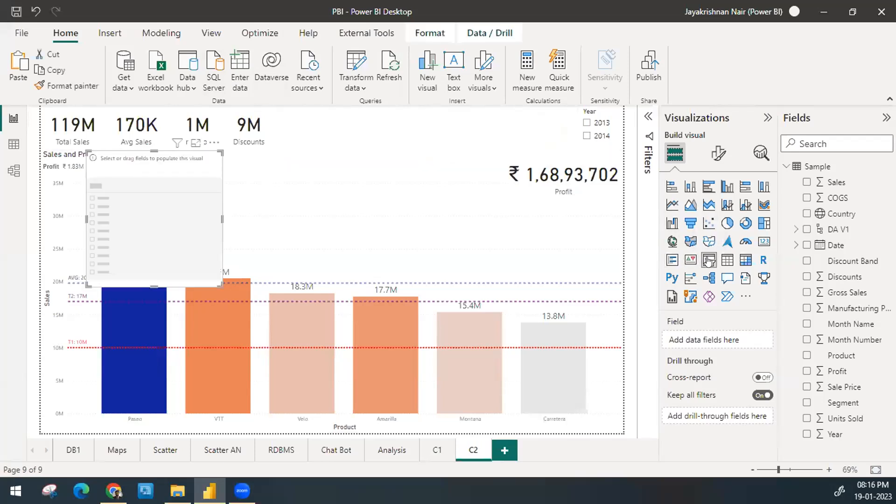
{"action": "left_click_drag", "start_coordinate": [170, 190], "coordinate": [313, 227]}
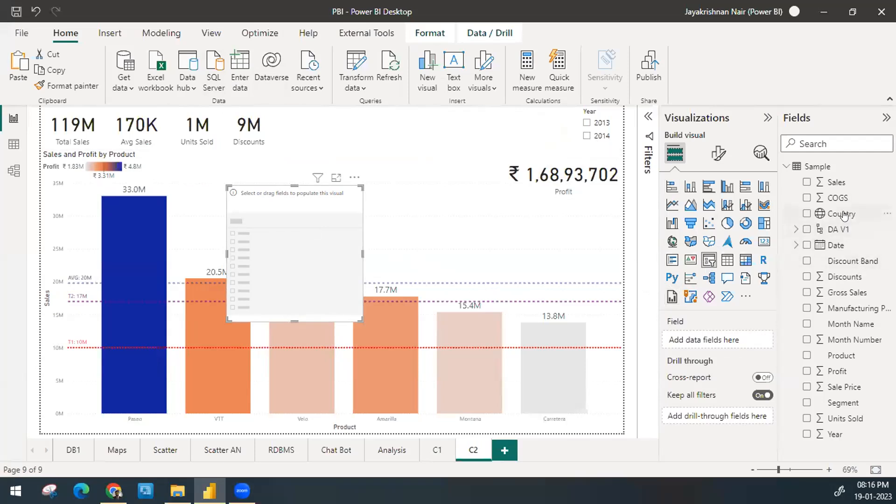
{"action": "left_click_drag", "start_coordinate": [844, 213], "coordinate": [731, 343]}
{"action": "left_click_drag", "start_coordinate": [314, 310], "coordinate": [361, 205]}
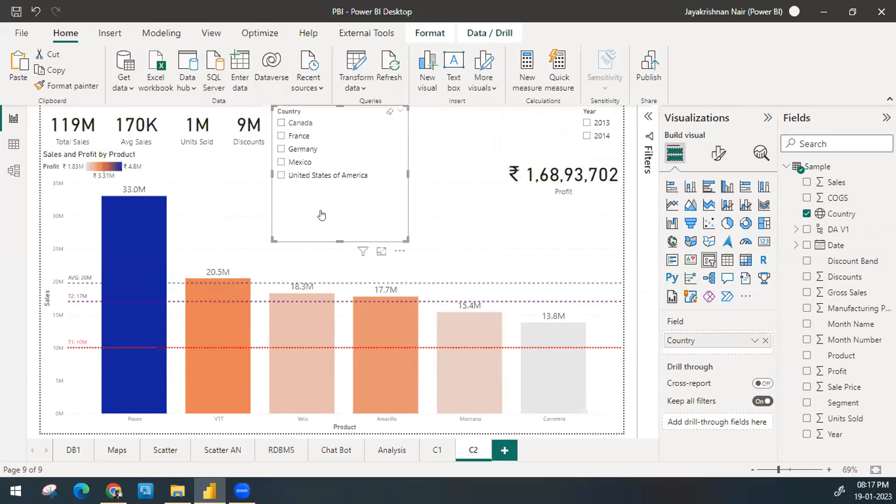
{"action": "left_click_drag", "start_coordinate": [337, 241], "coordinate": [342, 185]}
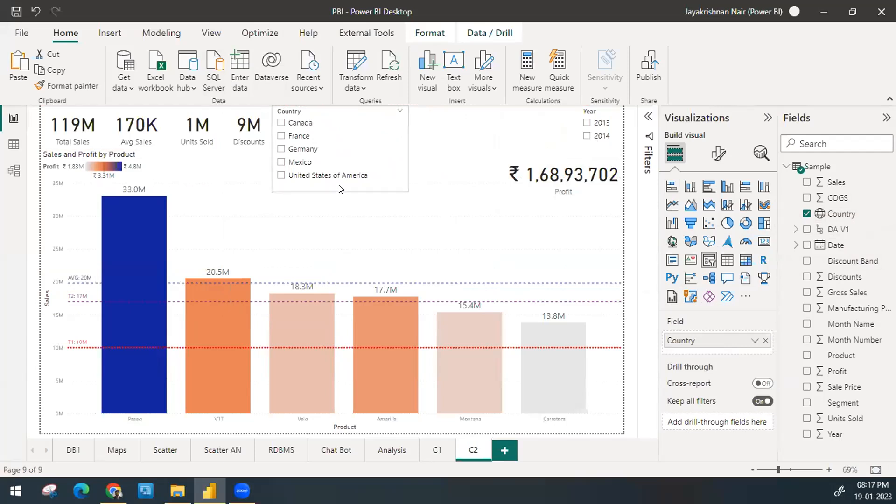
Step: Filter the page by each country from Canada to United States of America in turn, and reselect Canada
{"action": "left_click", "coordinate": [298, 122]}
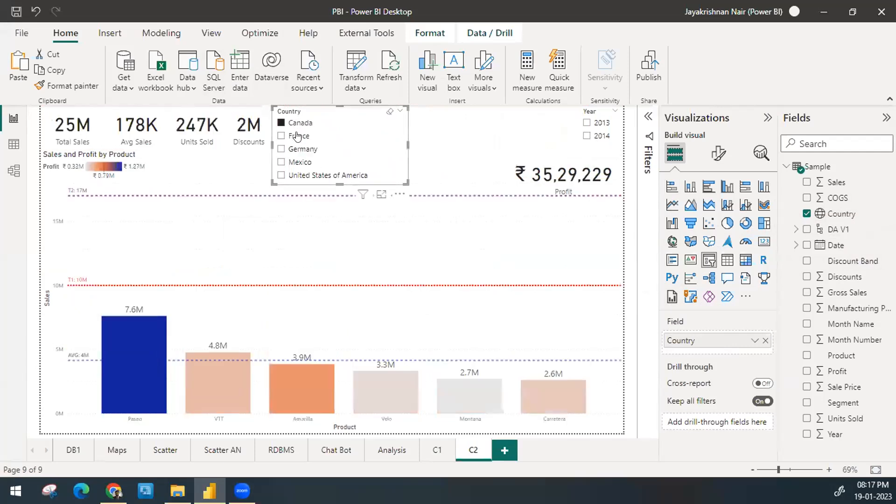
{"action": "left_click", "coordinate": [297, 135]}
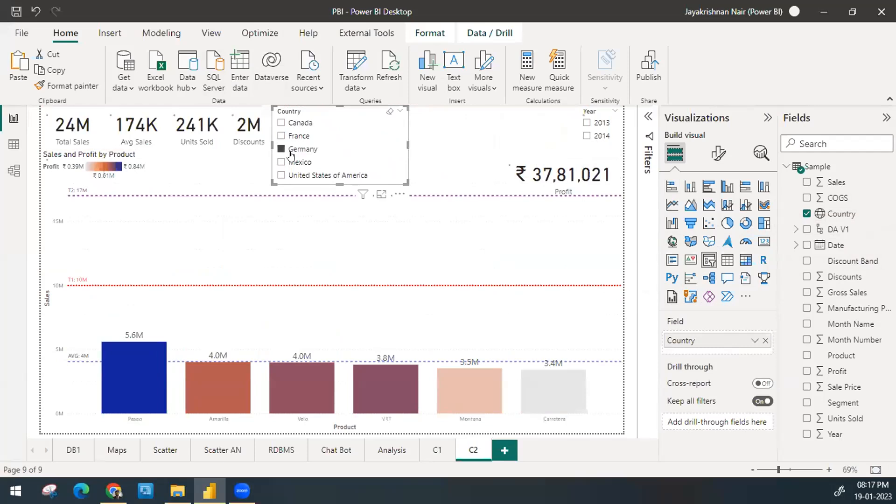
{"action": "left_click", "coordinate": [290, 150]}
{"action": "left_click", "coordinate": [289, 163]}
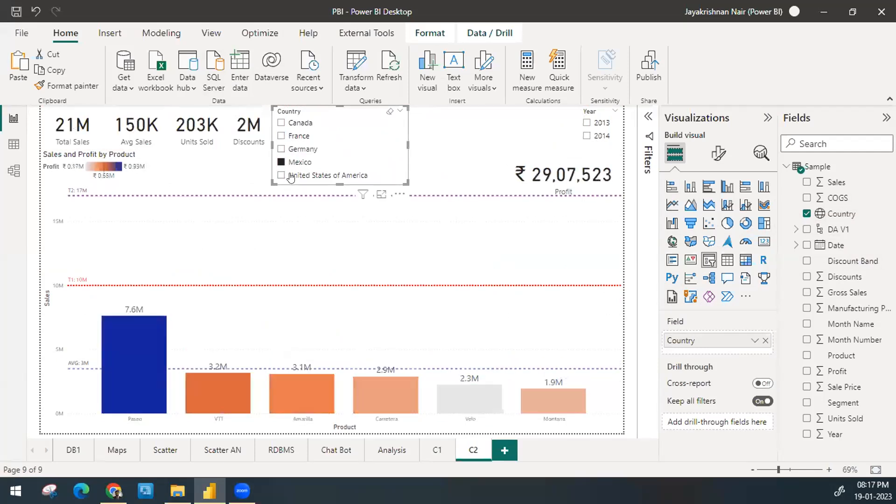
{"action": "left_click", "coordinate": [291, 177]}
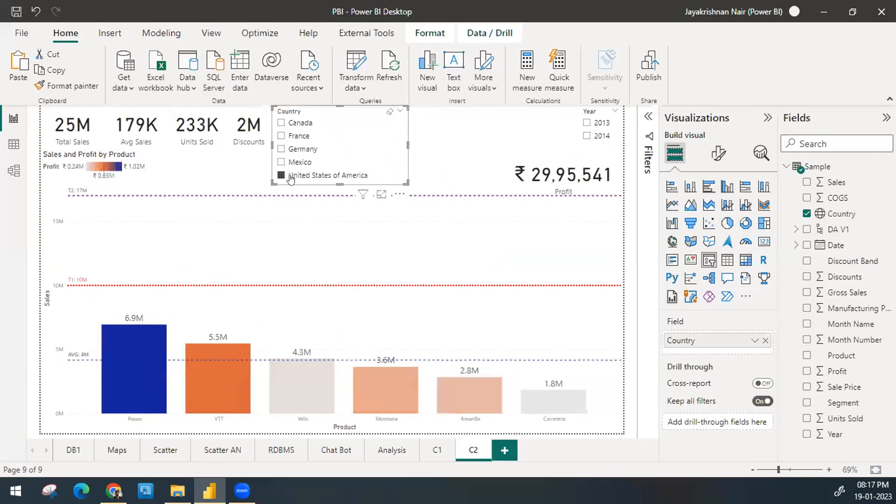
{"action": "left_click", "coordinate": [293, 125]}
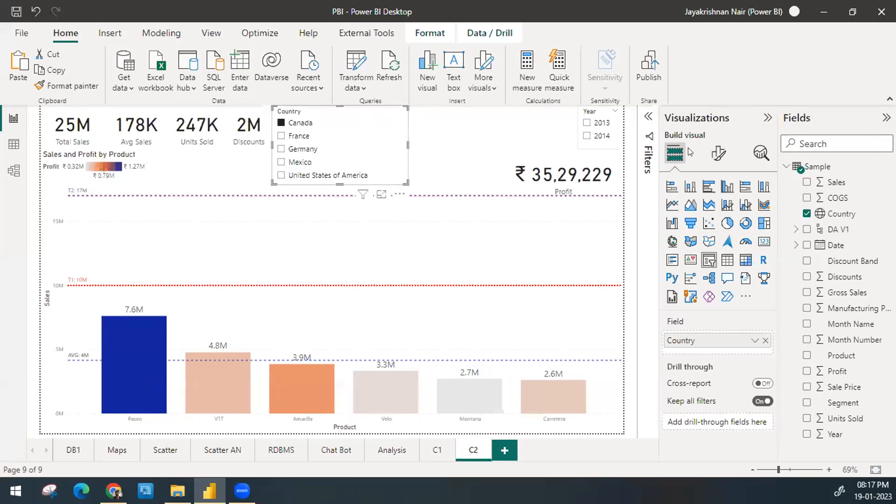
Step: Try the Dropdown style on the Country slicer, expanding and collapsing its list of countries
{"action": "left_click", "coordinate": [719, 154]}
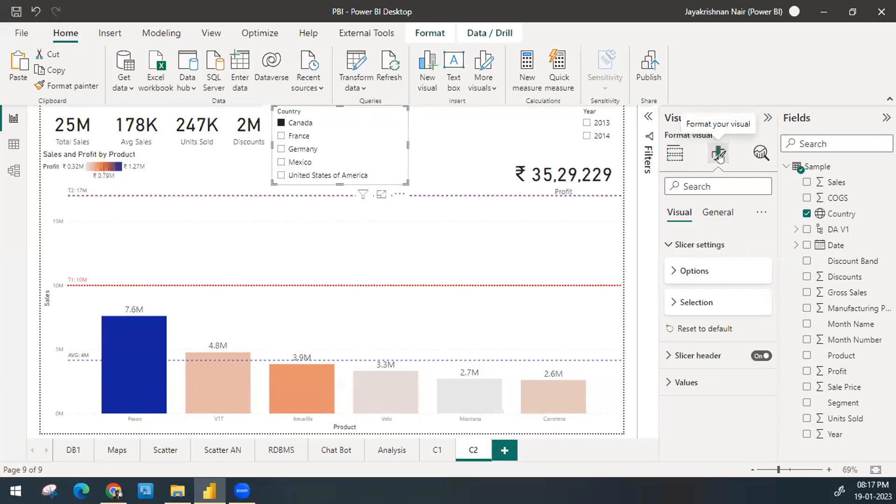
{"action": "left_click", "coordinate": [691, 272]}
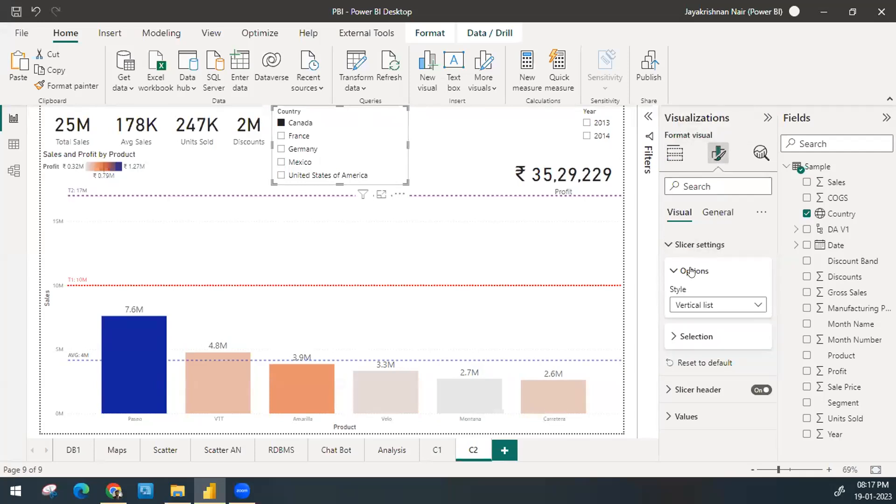
{"action": "left_click", "coordinate": [713, 304]}
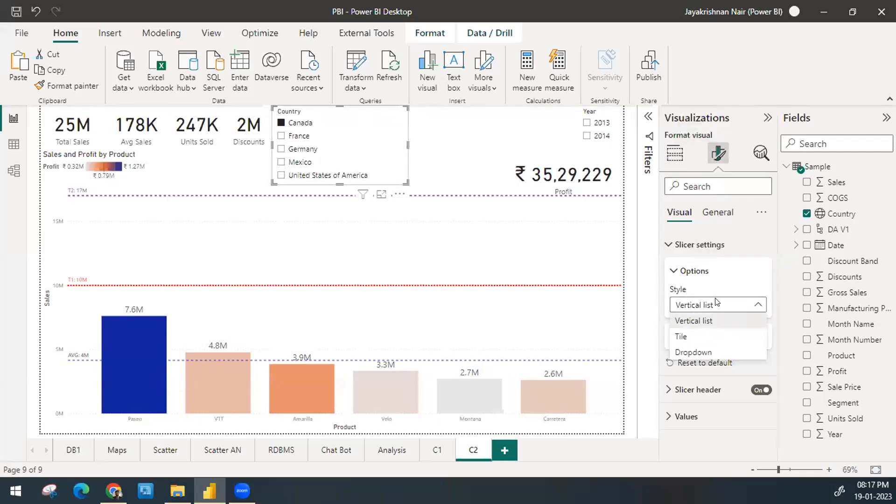
{"action": "left_click", "coordinate": [708, 353]}
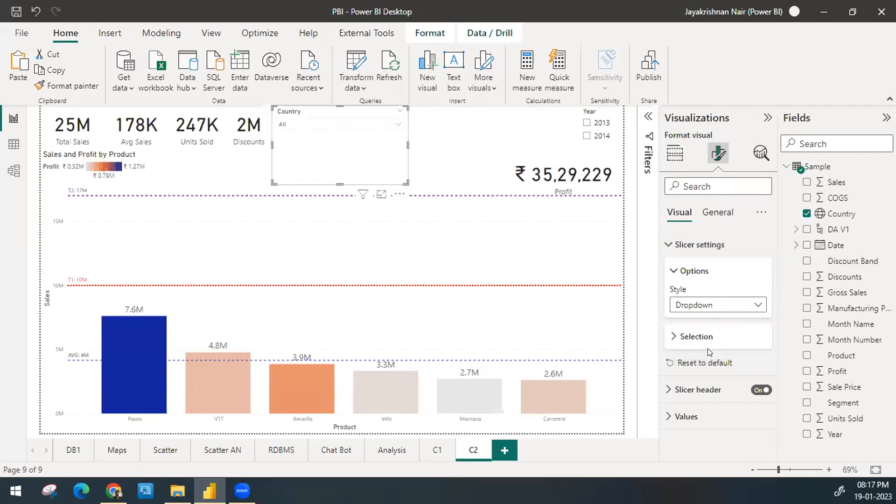
{"action": "left_click", "coordinate": [390, 122]}
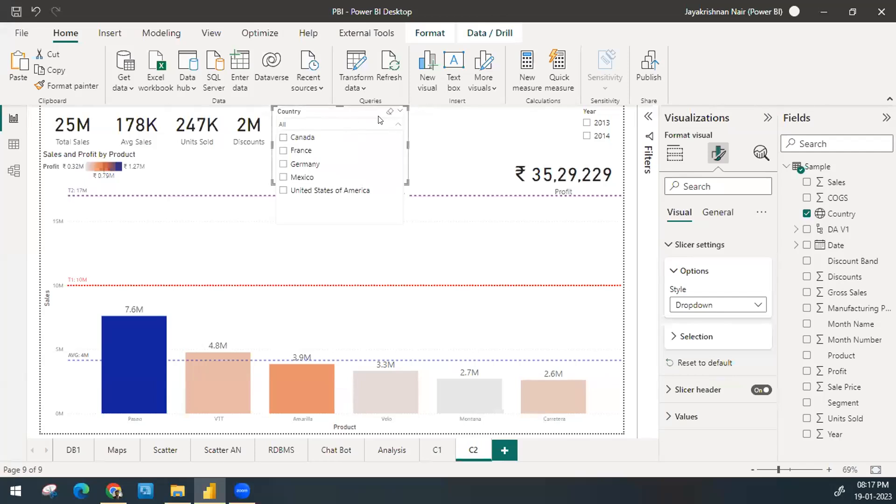
{"action": "left_click", "coordinate": [397, 125]}
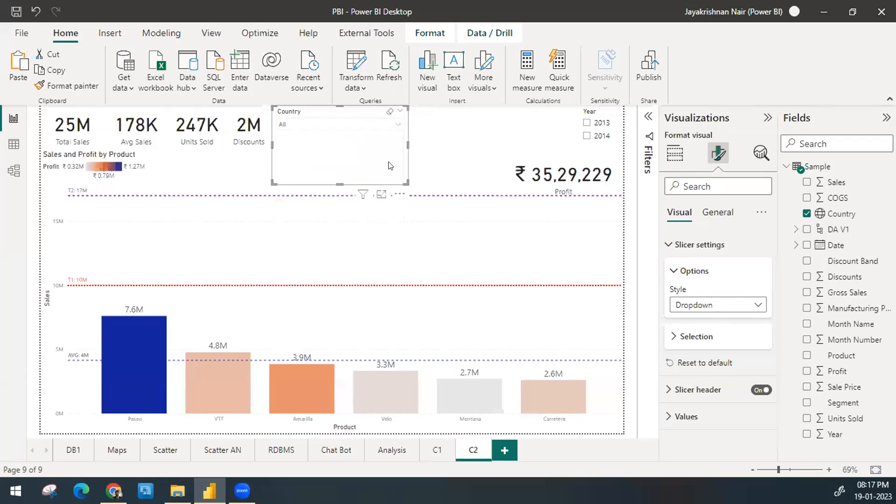
Step: Enable search in the Country slicer and try it with "h" and "g", clearing each entry and collapsing the list
{"action": "left_click", "coordinate": [396, 195]}
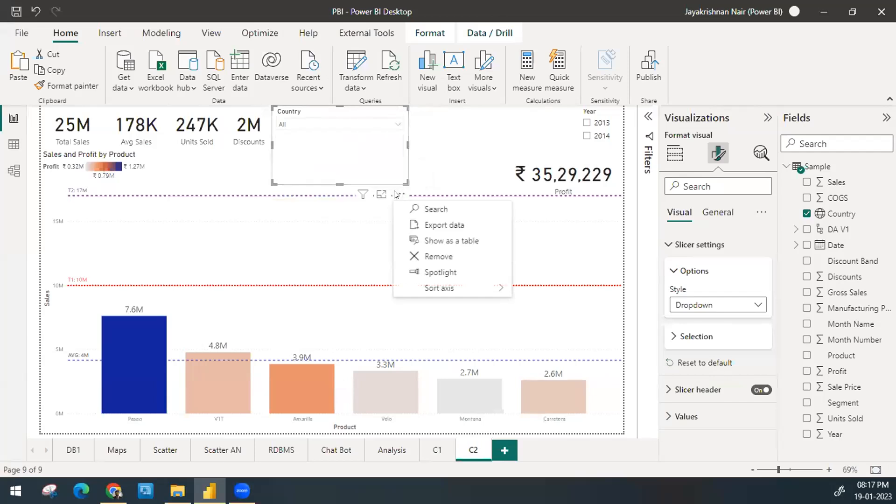
{"action": "left_click", "coordinate": [445, 205]}
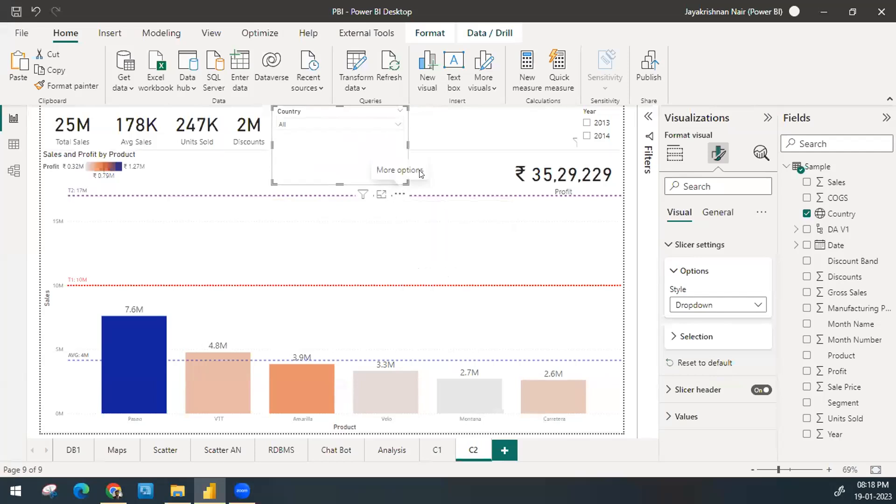
{"action": "left_click", "coordinate": [399, 125]}
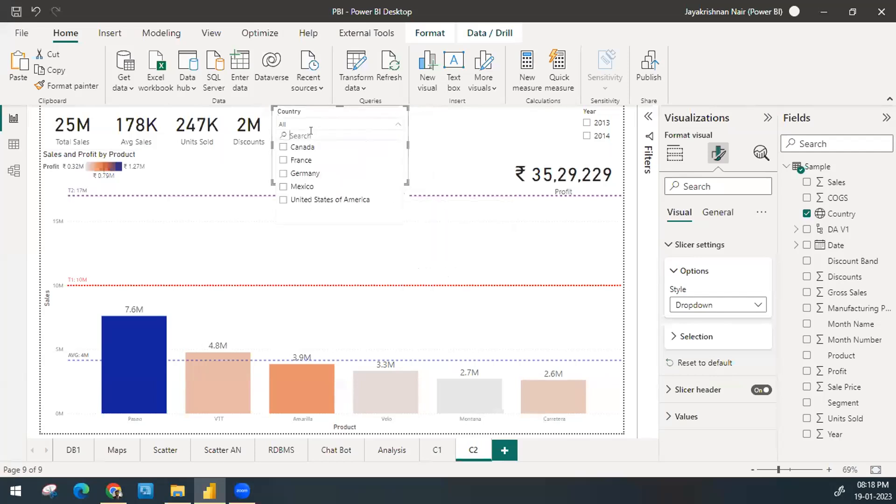
{"action": "type", "text": "h"}
{"action": "key", "text": "BackSpace"}
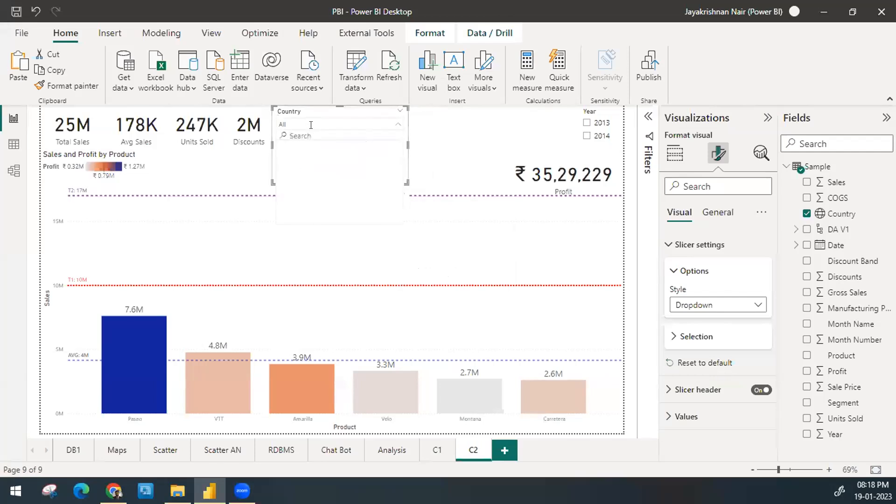
{"action": "type", "text": "g"}
{"action": "key", "text": "BackSpace"}
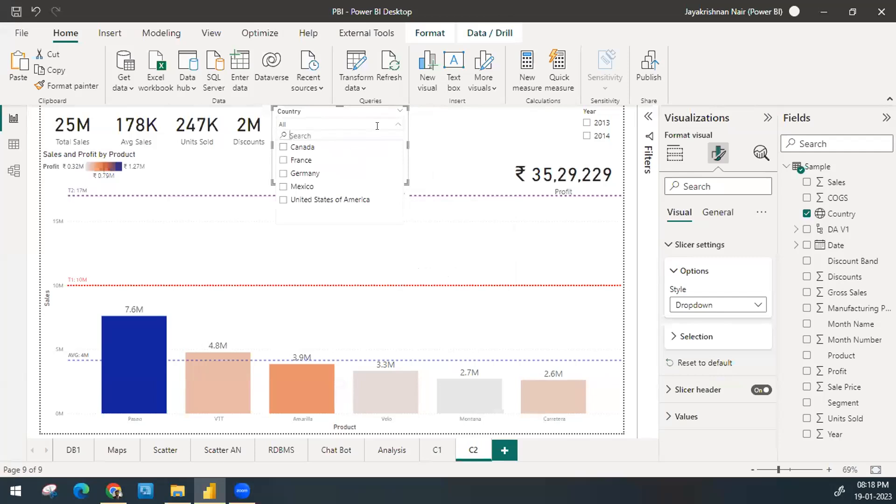
{"action": "left_click", "coordinate": [351, 111]}
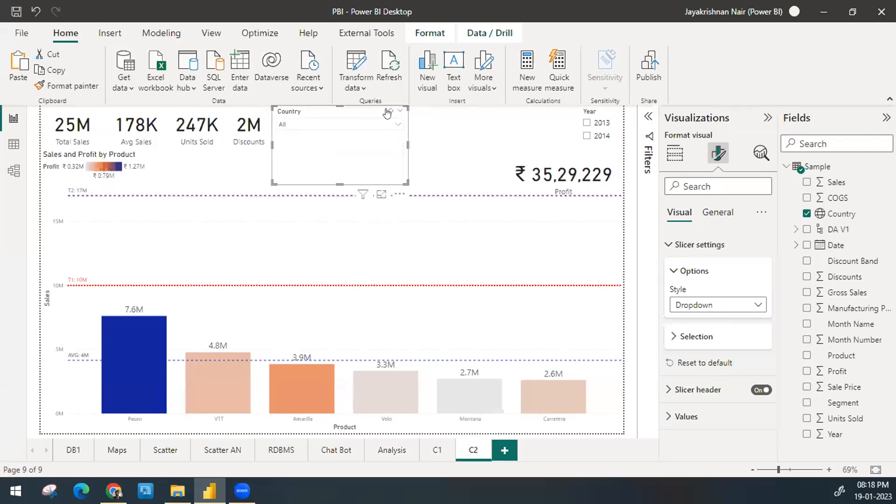
Step: Turn the Country slicer's search off again and check its expanded list
{"action": "left_click", "coordinate": [400, 194]}
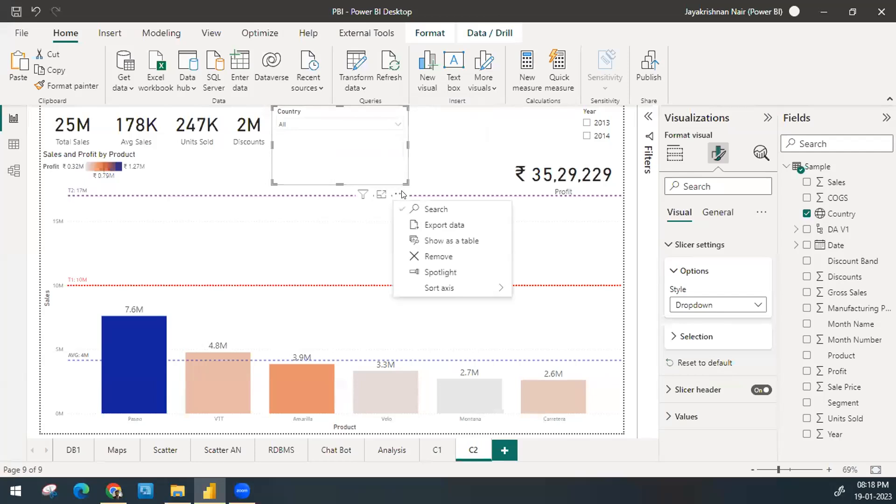
{"action": "left_click", "coordinate": [424, 208]}
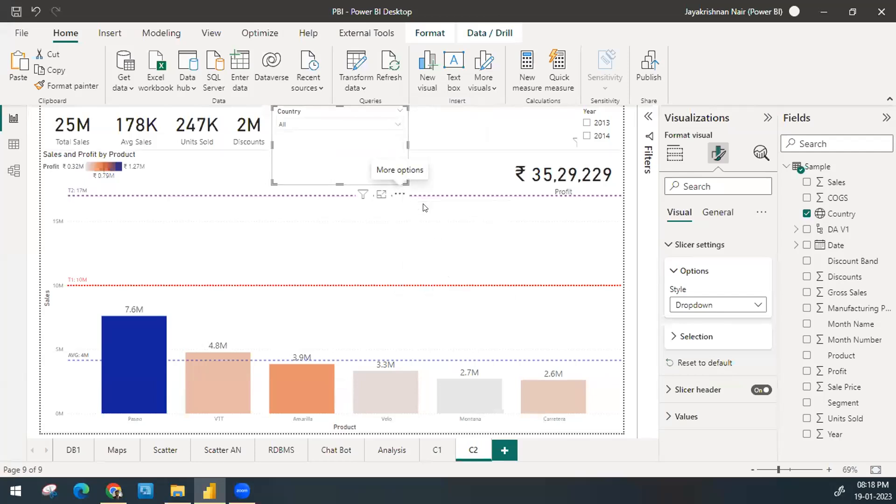
{"action": "left_click", "coordinate": [391, 126]}
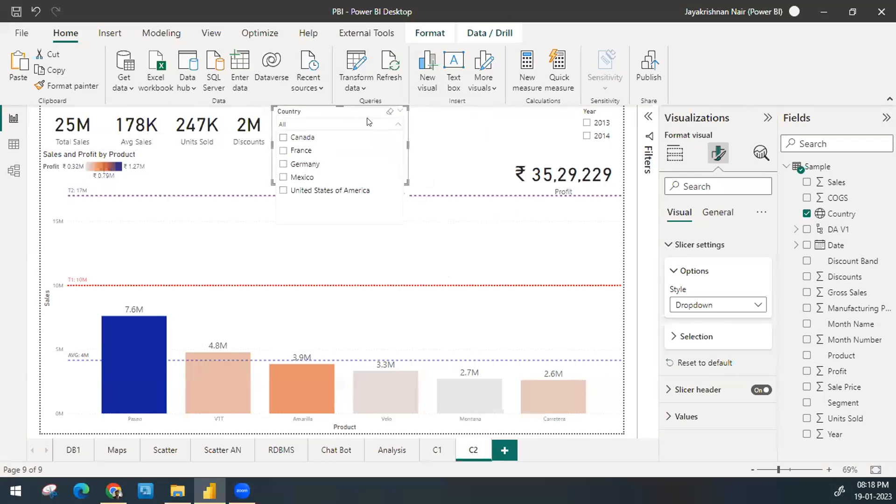
{"action": "left_click", "coordinate": [369, 123]}
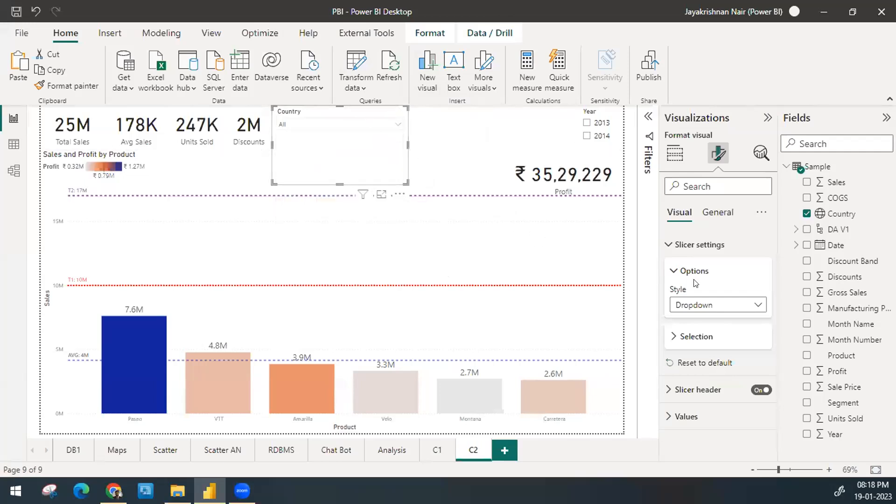
Step: Set the Country slicer's style to Tile and resize it into a single row of tiles reaching the Year slicer
{"action": "left_click", "coordinate": [720, 308]}
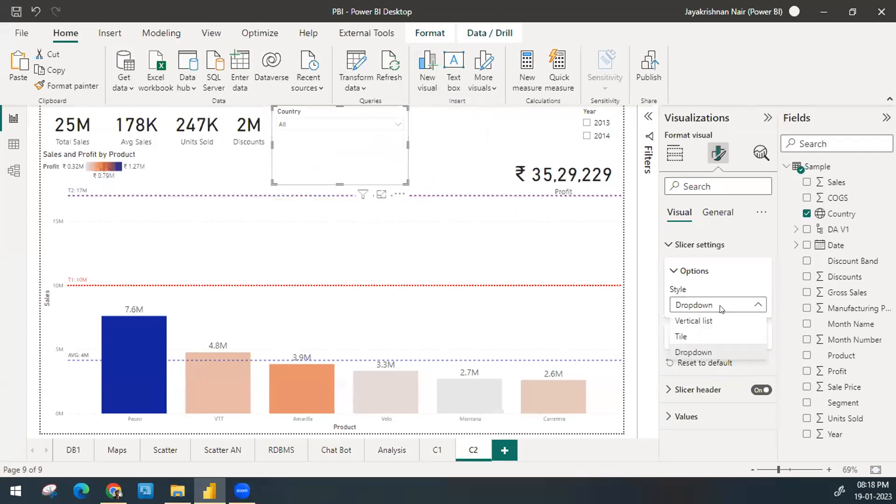
{"action": "left_click", "coordinate": [691, 340]}
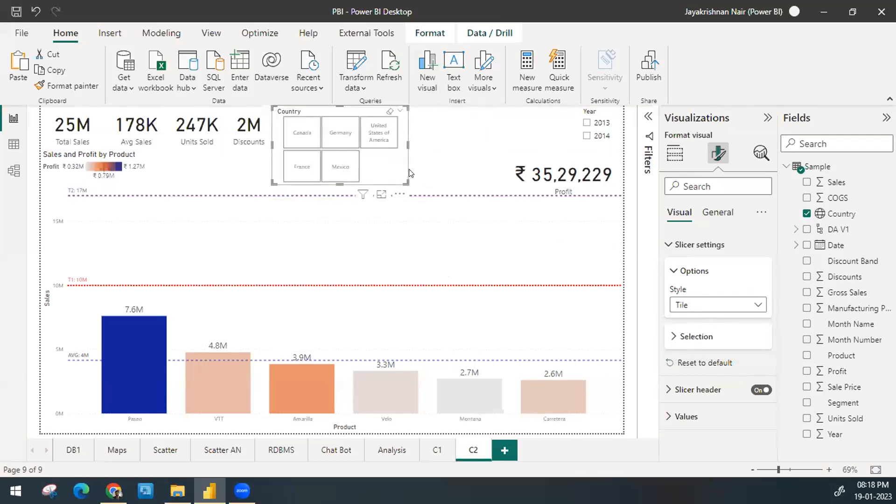
{"action": "left_click_drag", "start_coordinate": [407, 183], "coordinate": [576, 140]}
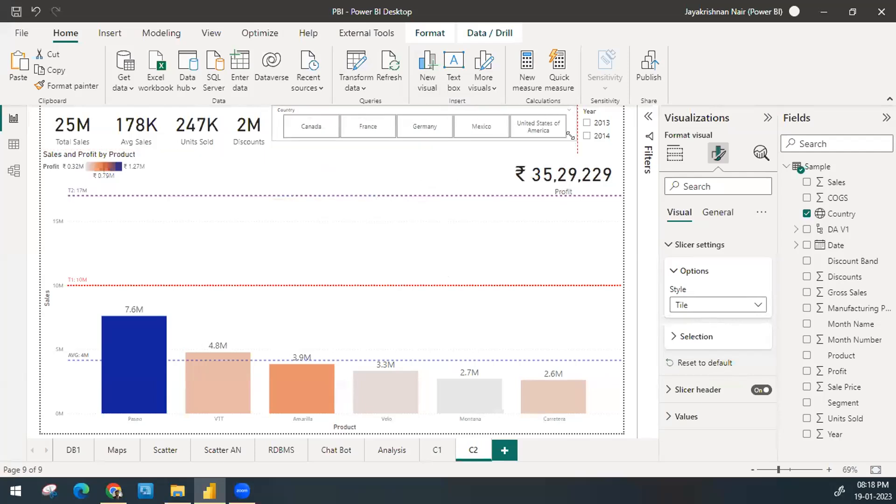
Step: Filter the page with the Canada, France, Germany and Mexico tiles in turn, and clear the selection
{"action": "left_click", "coordinate": [325, 126]}
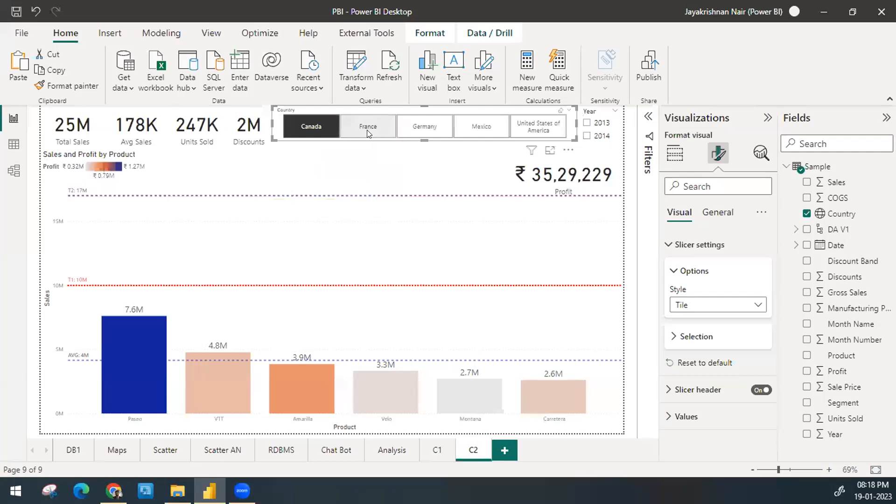
{"action": "left_click", "coordinate": [368, 133]}
{"action": "left_click", "coordinate": [415, 133]}
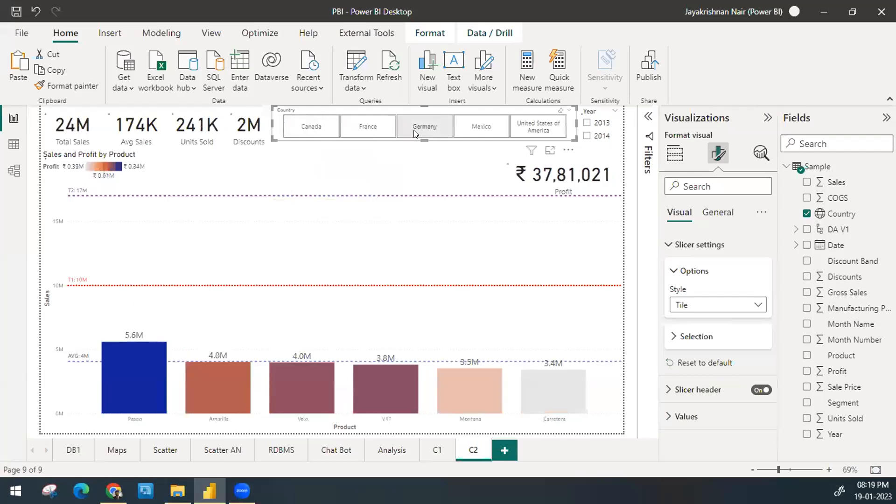
{"action": "left_click", "coordinate": [485, 131]}
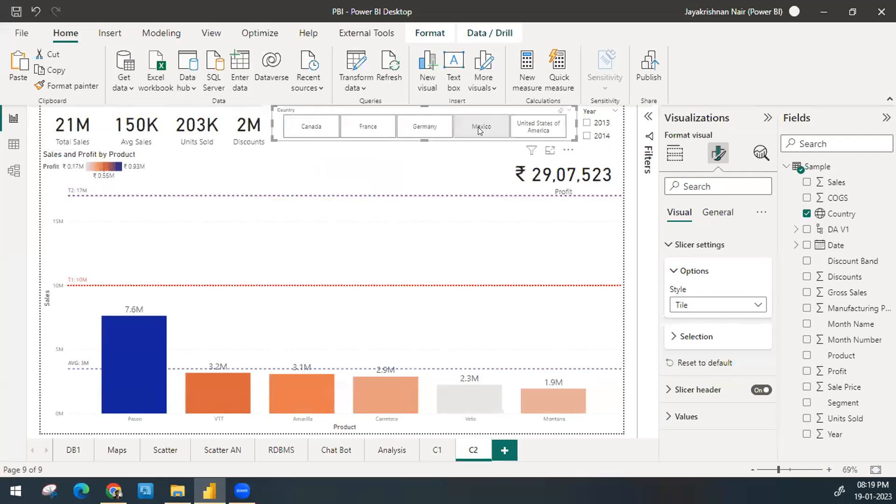
{"action": "left_click", "coordinate": [478, 127]}
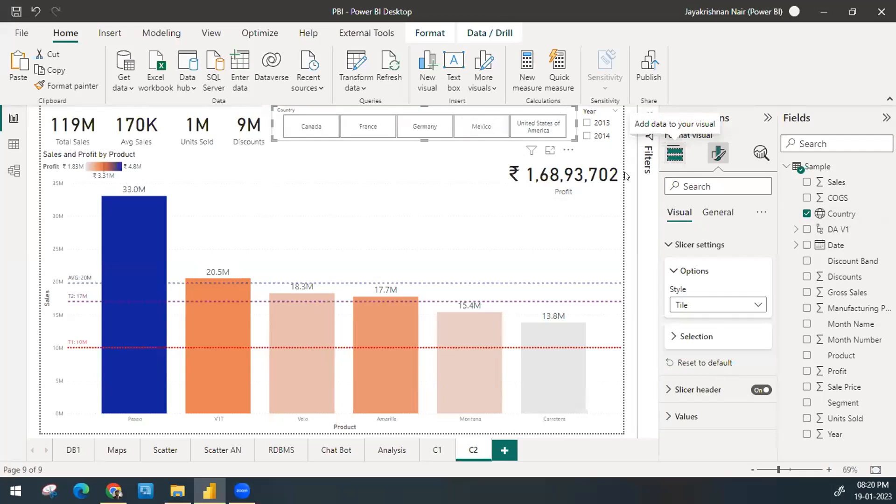
Step: Examine the filter levels available for the Country slicer, expanding and collapsing its Country filter's basic filtering options
{"action": "left_click", "coordinate": [641, 118]}
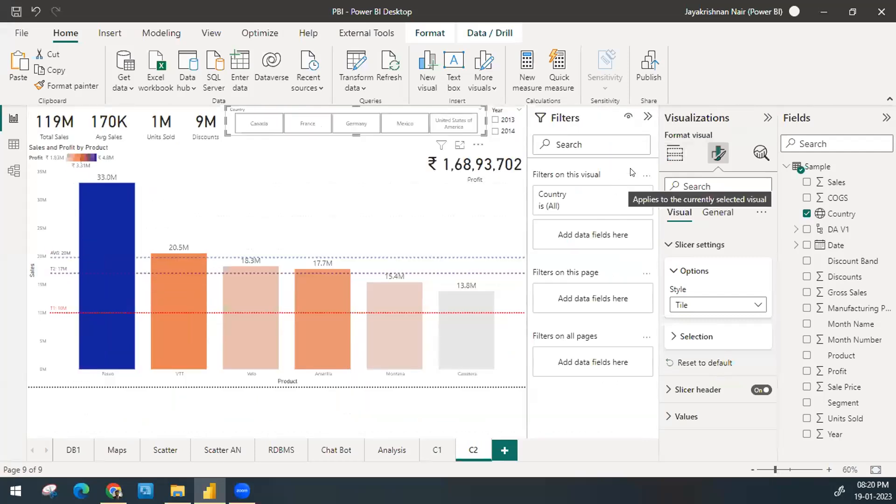
{"action": "left_click", "coordinate": [647, 117]}
{"action": "left_click", "coordinate": [646, 118]}
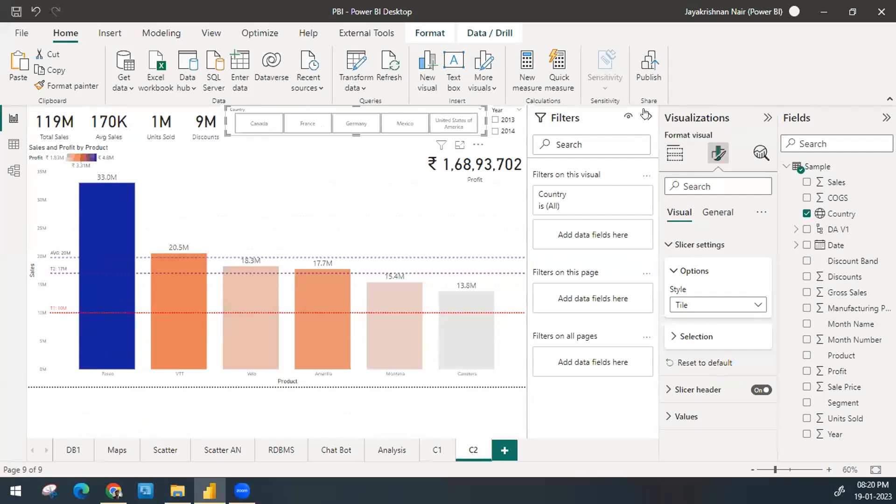
{"action": "left_click", "coordinate": [625, 194]}
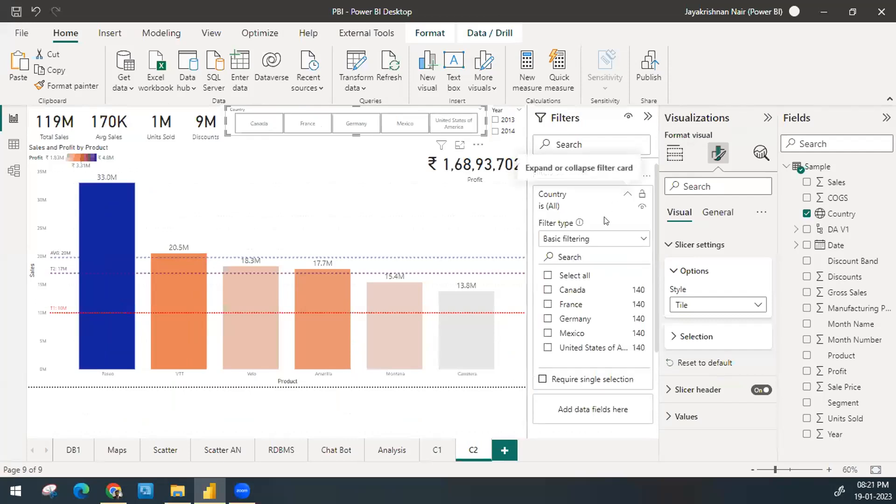
{"action": "left_click", "coordinate": [627, 194]}
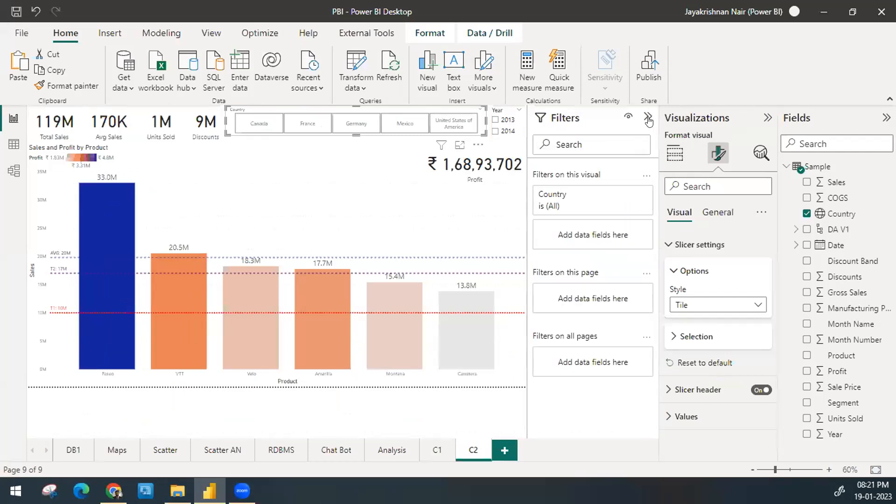
Step: Collapse the filters area, filter the page to Mexico with the Country slicer, and clear that selection
{"action": "left_click", "coordinate": [648, 118]}
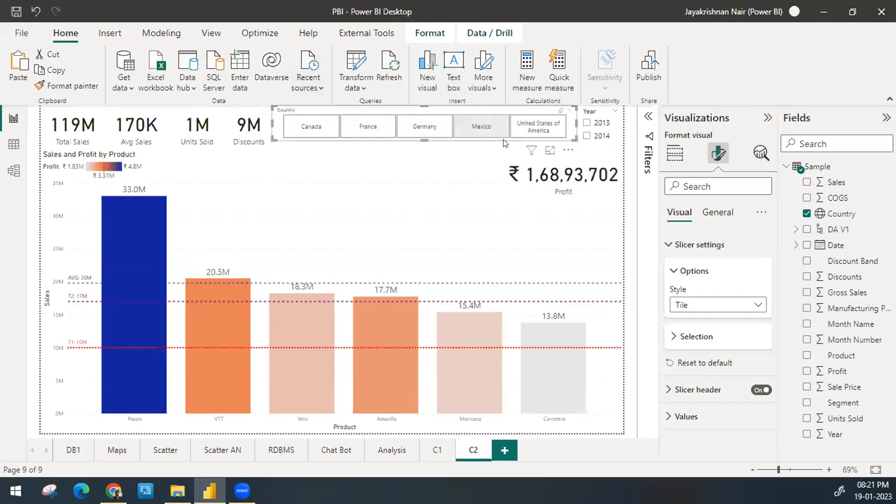
{"action": "left_click", "coordinate": [476, 121]}
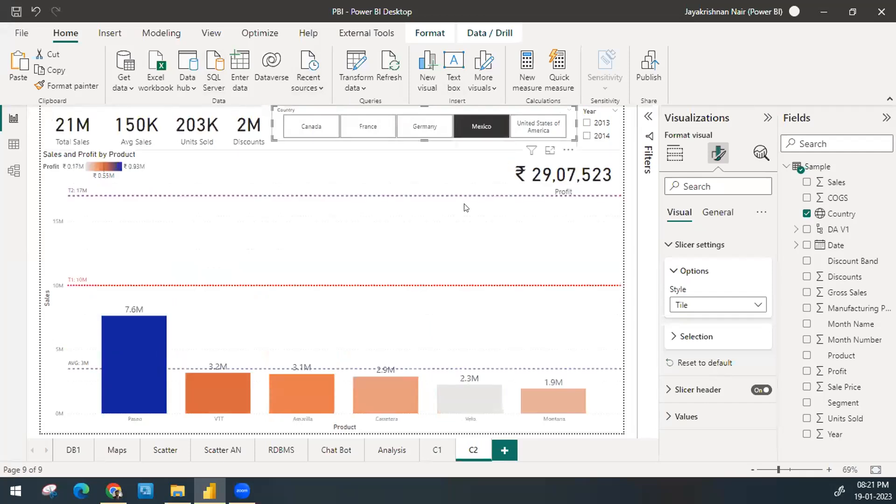
{"action": "left_click", "coordinate": [478, 121]}
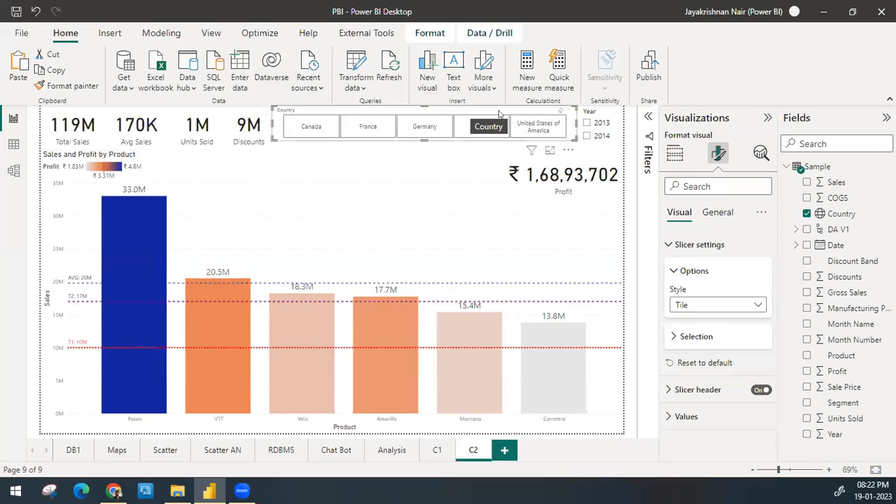
Step: Turn on the "Select all" option in the Country slicer's selection settings
{"action": "left_click", "coordinate": [694, 272]}
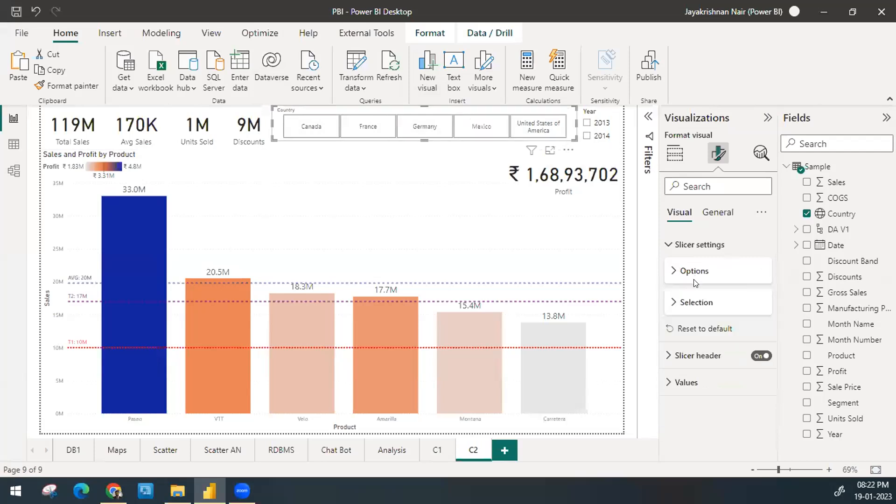
{"action": "left_click", "coordinate": [691, 307]}
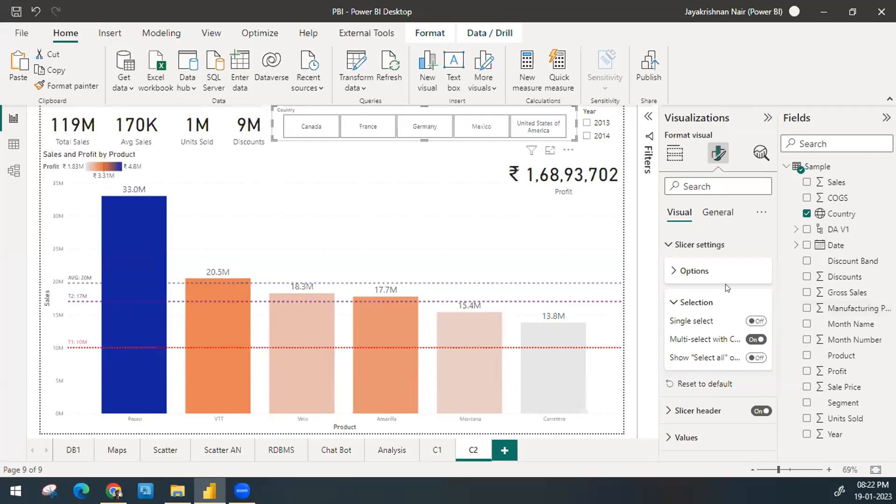
{"action": "left_click", "coordinate": [755, 358]}
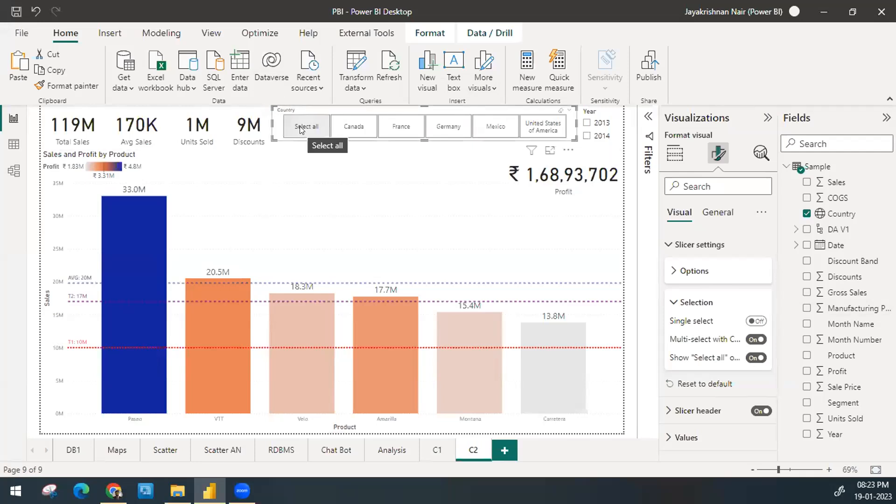
Step: Filter the page by Canada, France and Germany in turn, select all countries, and clear the selection
{"action": "left_click", "coordinate": [372, 125]}
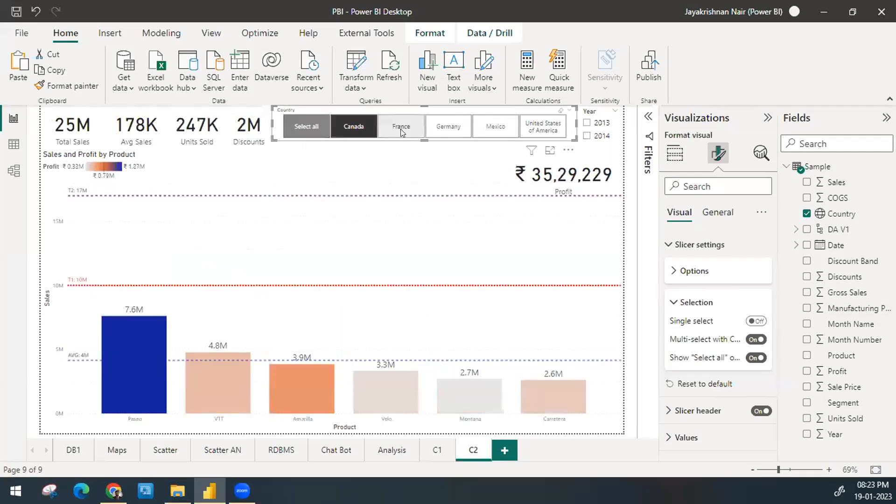
{"action": "left_click", "coordinate": [401, 129]}
{"action": "left_click", "coordinate": [442, 129]}
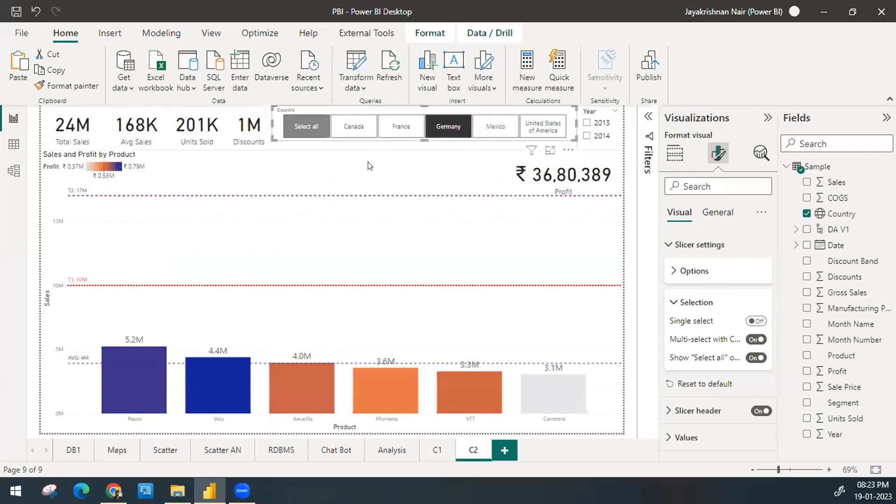
{"action": "left_click", "coordinate": [294, 118]}
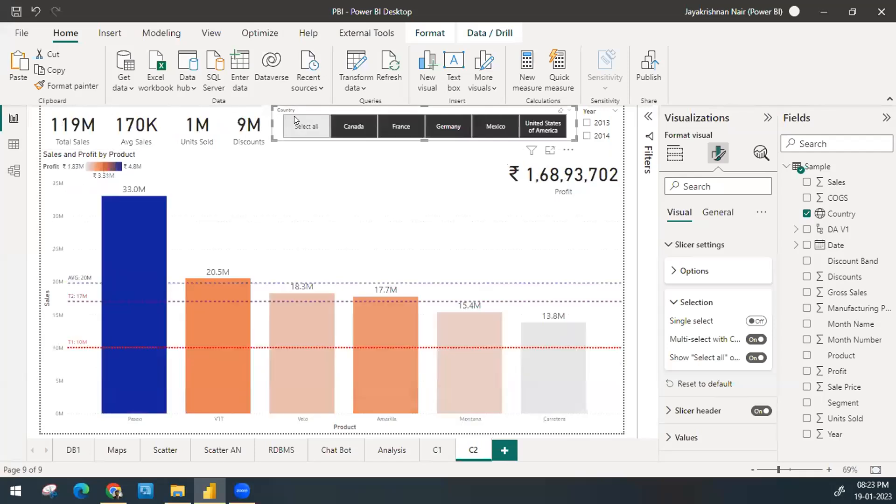
{"action": "left_click", "coordinate": [293, 117]}
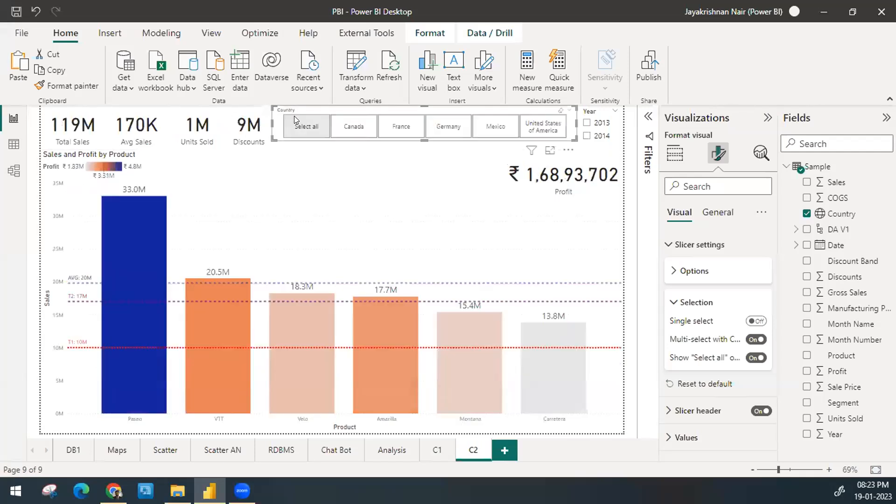
Step: Select all countries, exclude France, Germany, Mexico, Canada and United States of America one by one, and clear the Country selection
{"action": "left_click", "coordinate": [294, 118]}
{"action": "left_click", "coordinate": [402, 126], "text": "ctrl"}
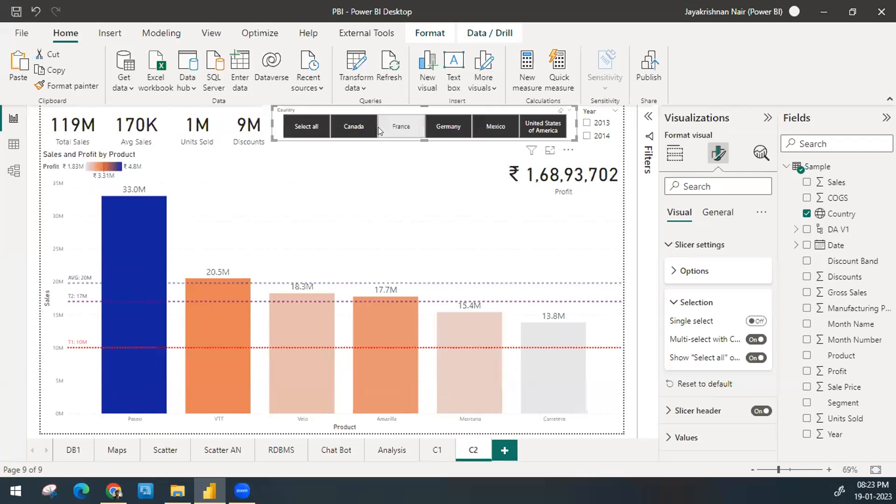
{"action": "left_click", "coordinate": [446, 133], "text": "ctrl"}
{"action": "left_click", "coordinate": [495, 131], "text": "ctrl"}
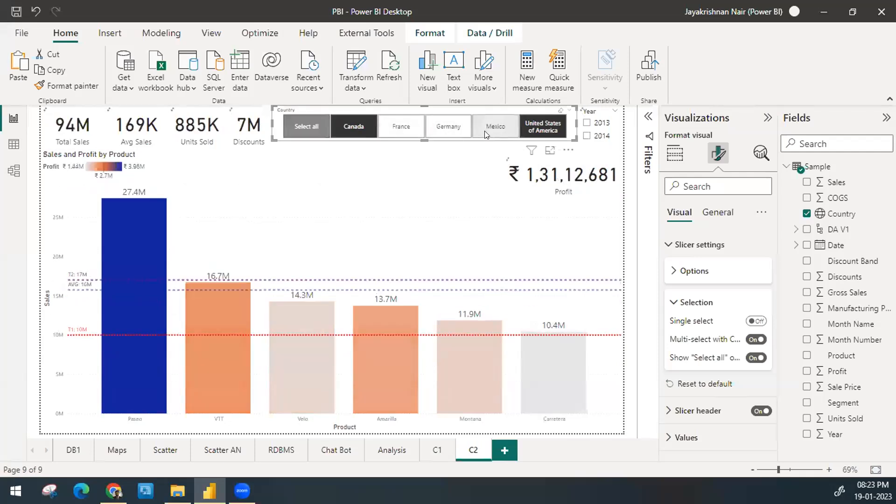
{"action": "left_click", "coordinate": [351, 120], "text": "ctrl"}
{"action": "left_click", "coordinate": [546, 130], "text": "ctrl"}
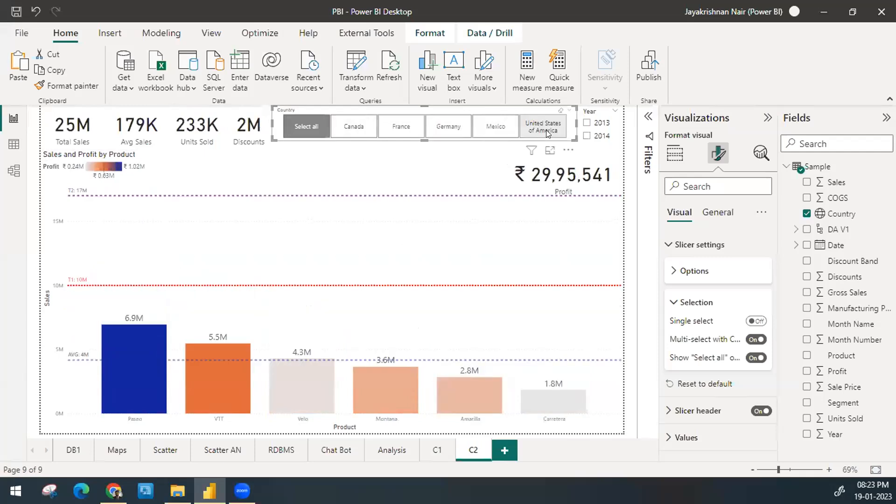
{"action": "left_click", "coordinate": [310, 133]}
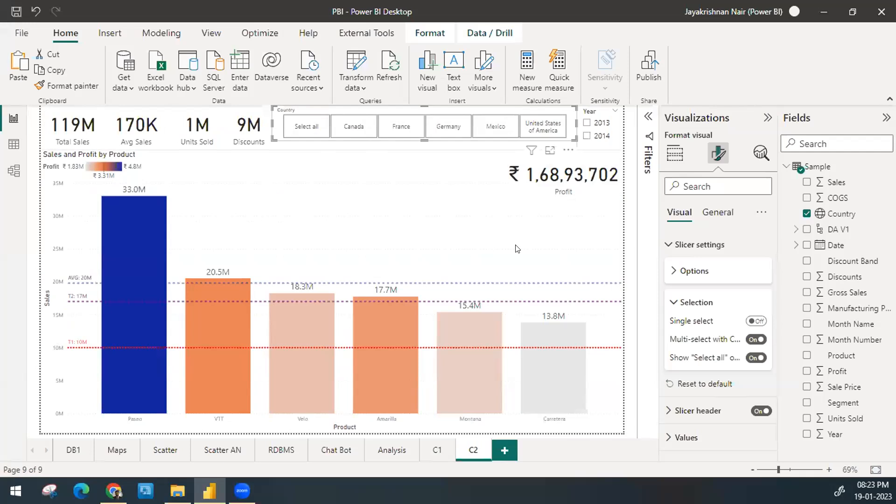
Step: Check the analytics features available for the Country slicer and return to its visual build settings
{"action": "left_click", "coordinate": [754, 153]}
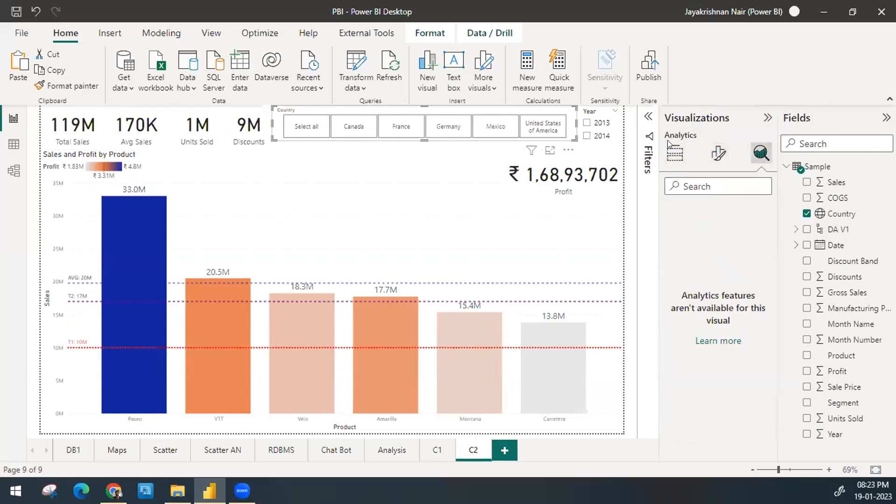
{"action": "left_click", "coordinate": [674, 154]}
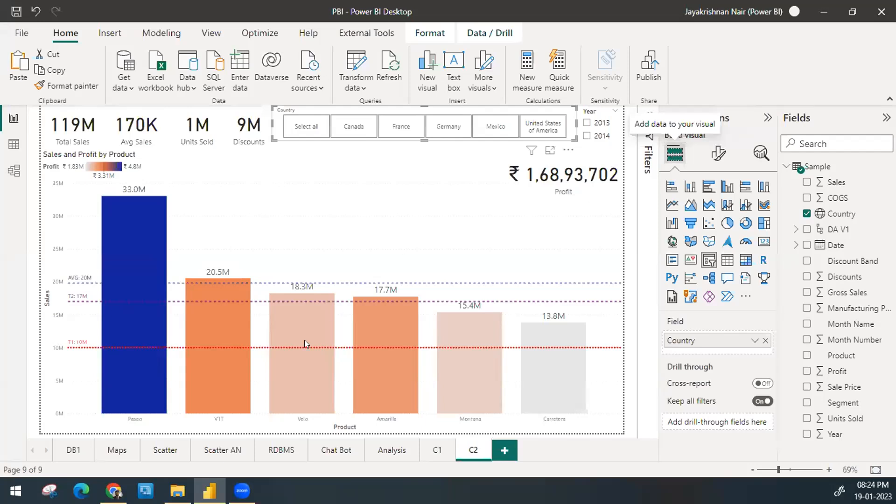
Step: Review report pages DB1, Maps, Scatter, Scatter AN, RDBMS, Chat Bot, Analysis and C1 in order, and return to C2
{"action": "left_click", "coordinate": [75, 452]}
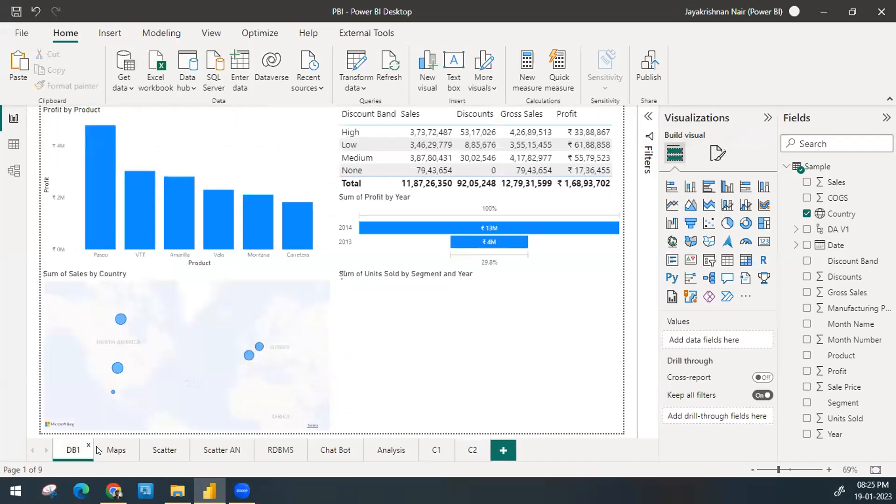
{"action": "left_click", "coordinate": [108, 453]}
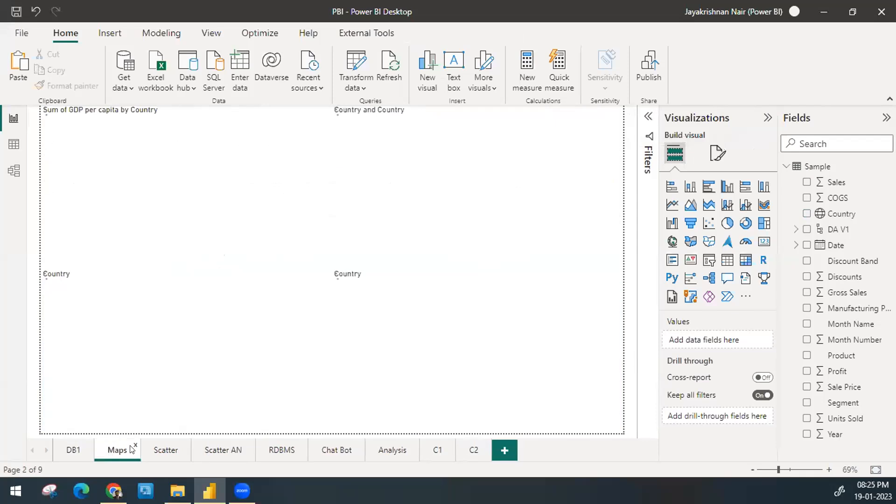
{"action": "left_click", "coordinate": [161, 450]}
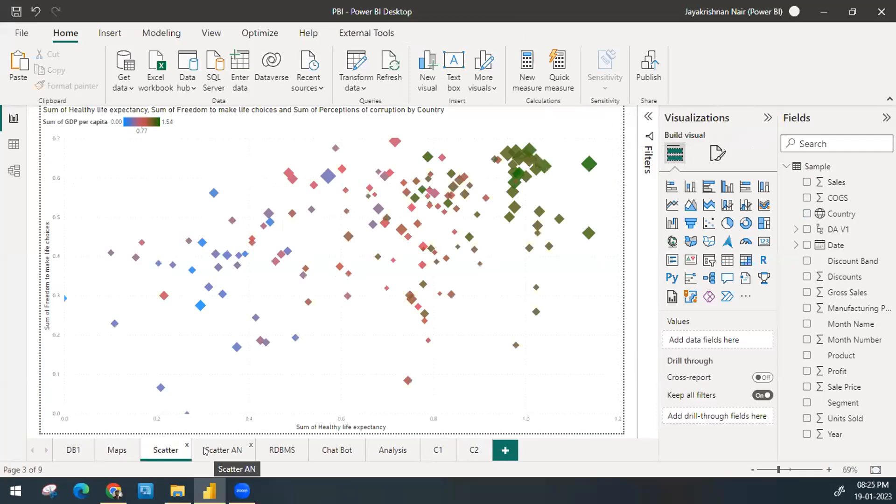
{"action": "left_click", "coordinate": [206, 451]}
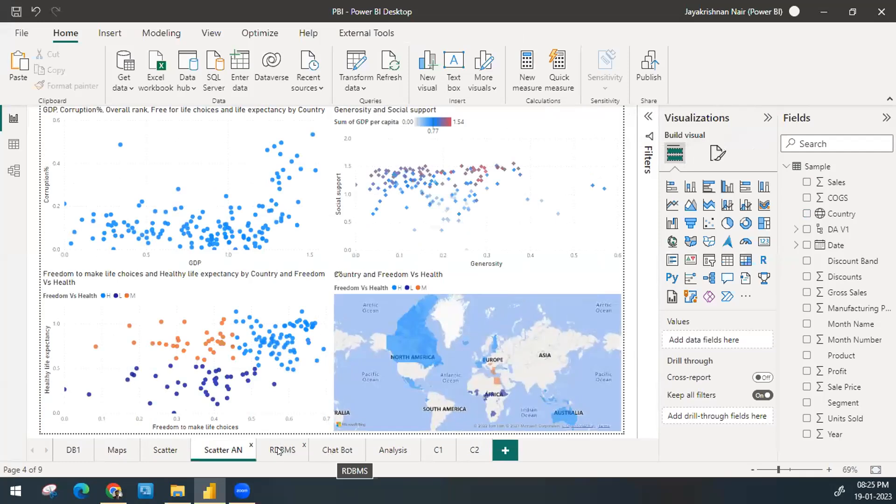
{"action": "left_click", "coordinate": [286, 452]}
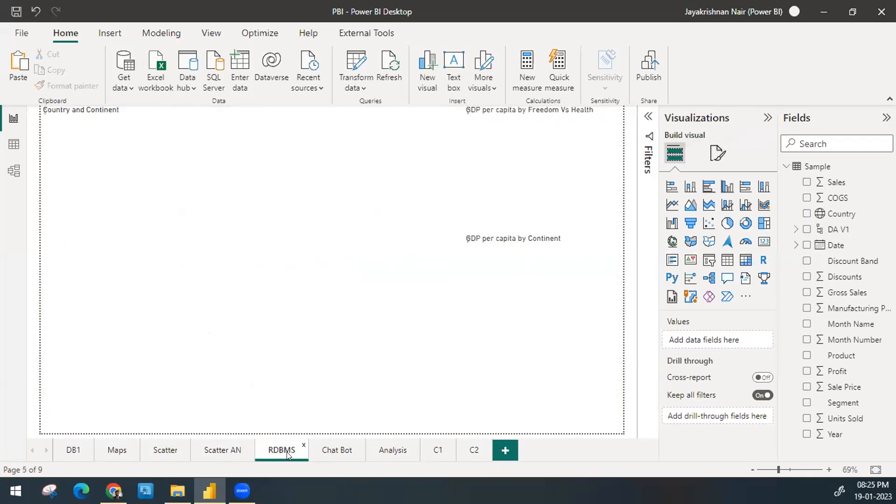
{"action": "left_click", "coordinate": [317, 450]}
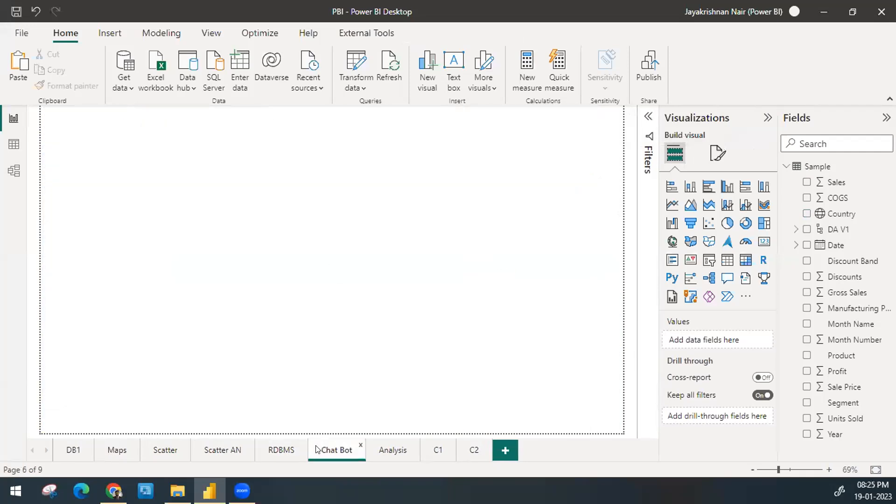
{"action": "left_click", "coordinate": [391, 449]}
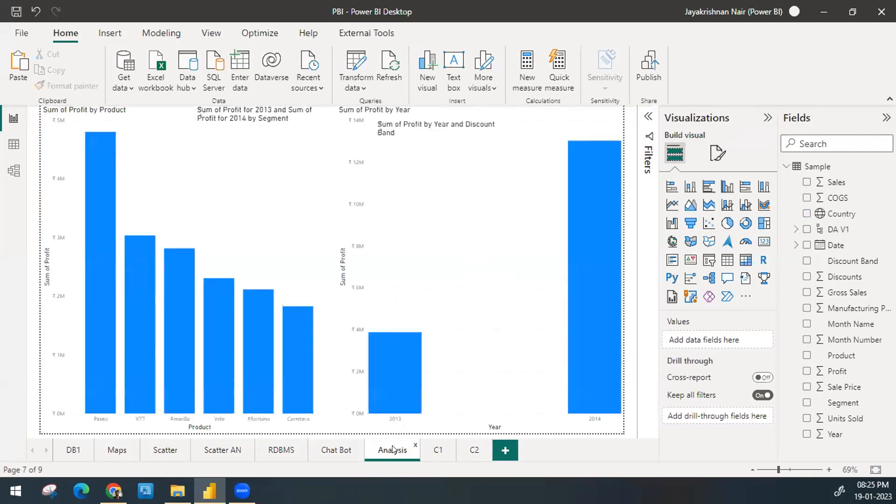
{"action": "left_click", "coordinate": [429, 442]}
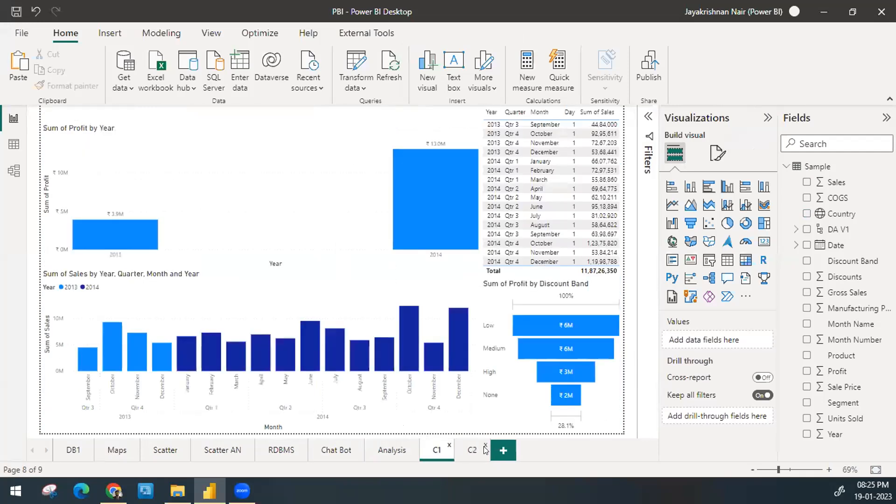
{"action": "left_click", "coordinate": [472, 455]}
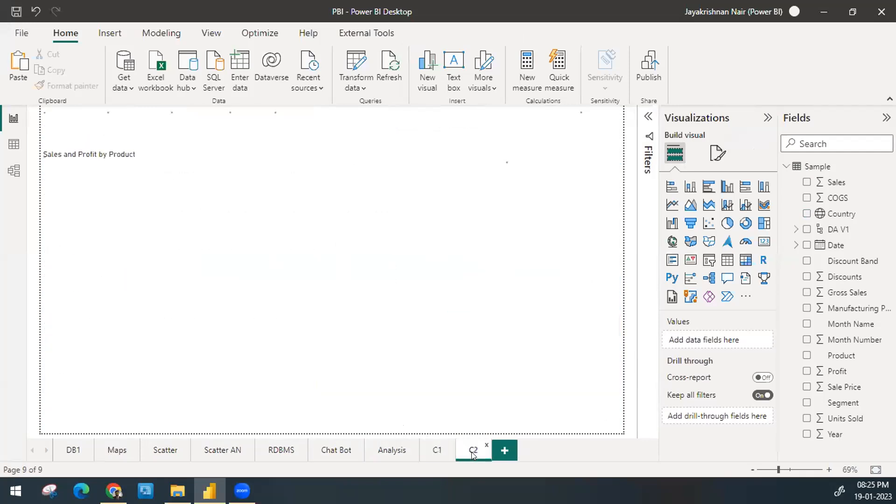
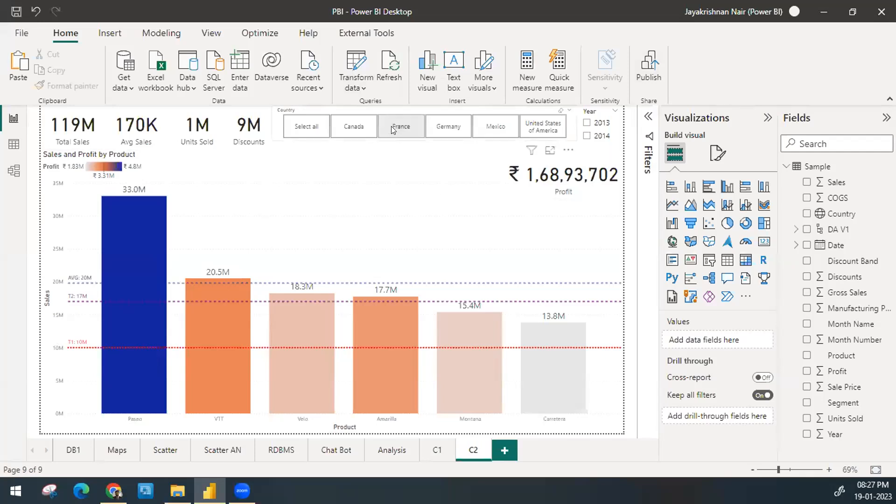
Step: Check the style options in the Country slicer's format settings and keep the Tile style
{"action": "left_click", "coordinate": [383, 113]}
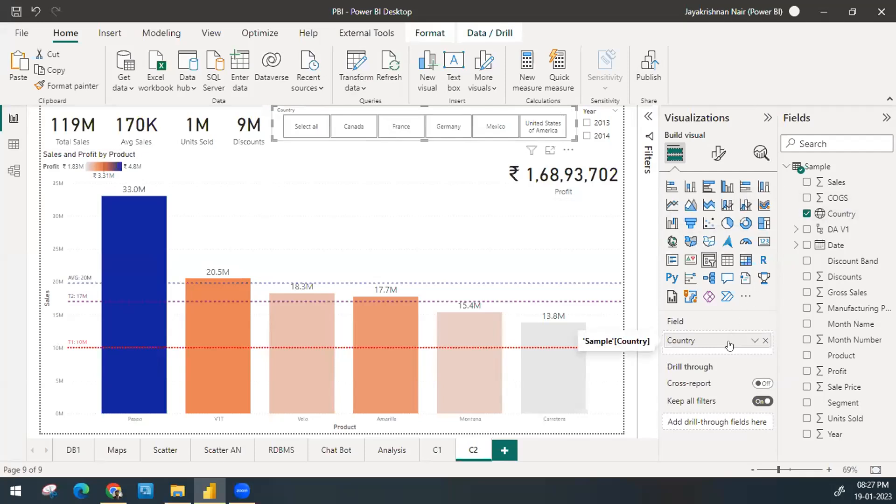
{"action": "left_click", "coordinate": [719, 153]}
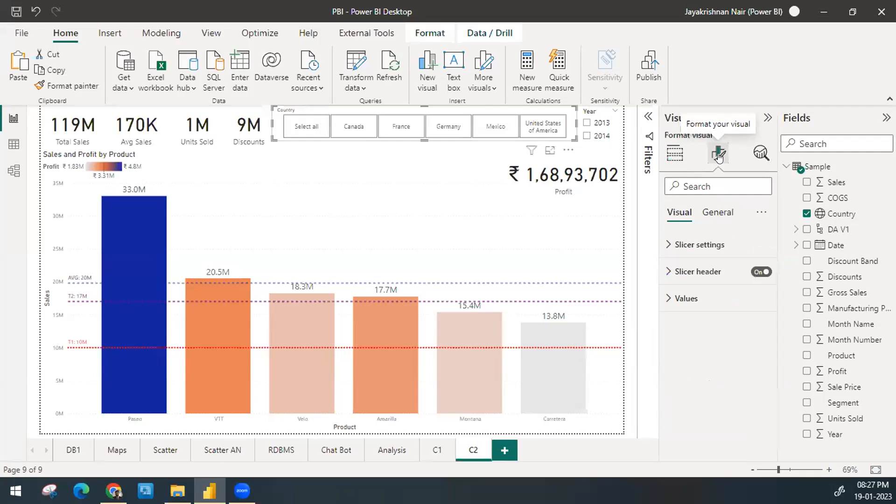
{"action": "left_click", "coordinate": [677, 246]}
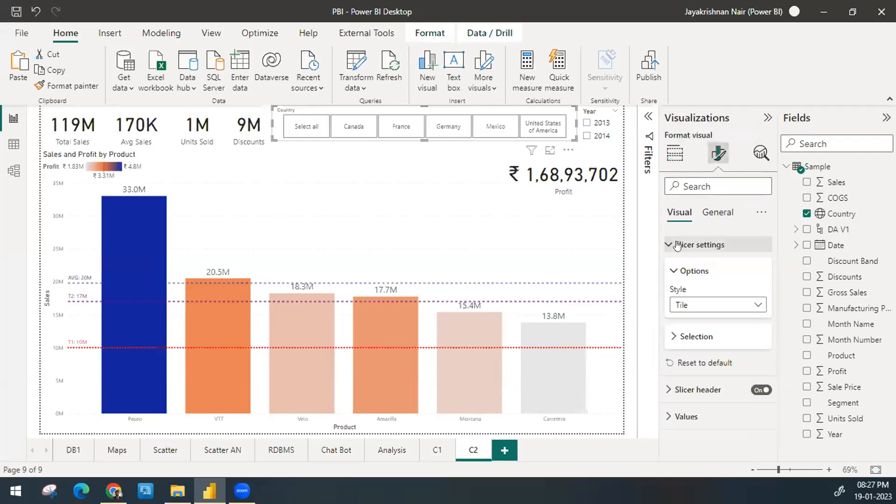
{"action": "left_click", "coordinate": [705, 303]}
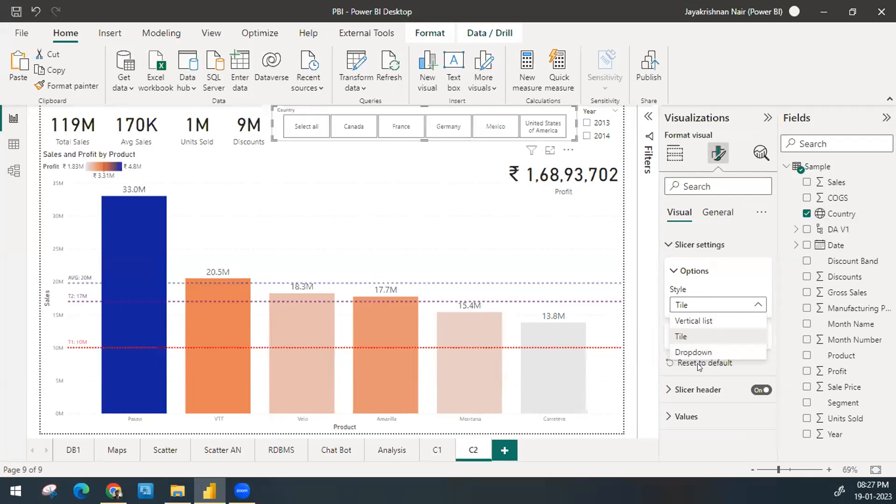
{"action": "left_click", "coordinate": [696, 335]}
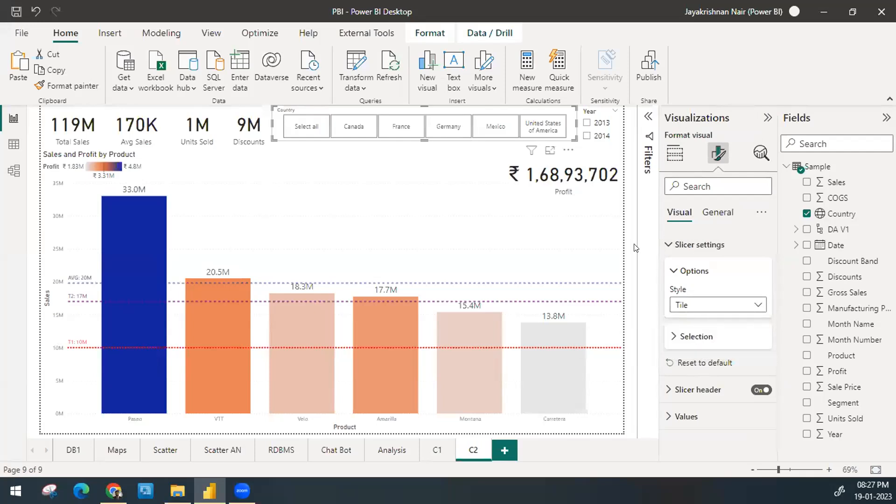
{"action": "left_click", "coordinate": [686, 272]}
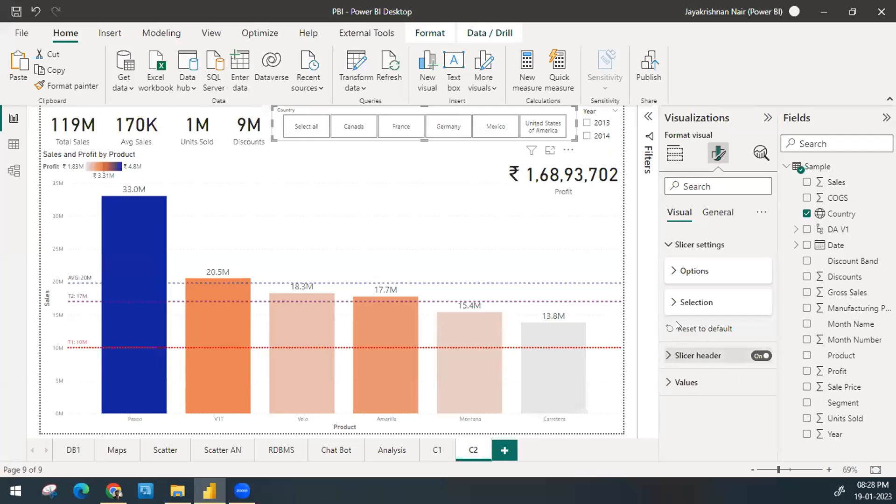
Step: Review the Country slicer's selection settings, try Select all on and off, and return to its visual build settings
{"action": "left_click", "coordinate": [686, 305]}
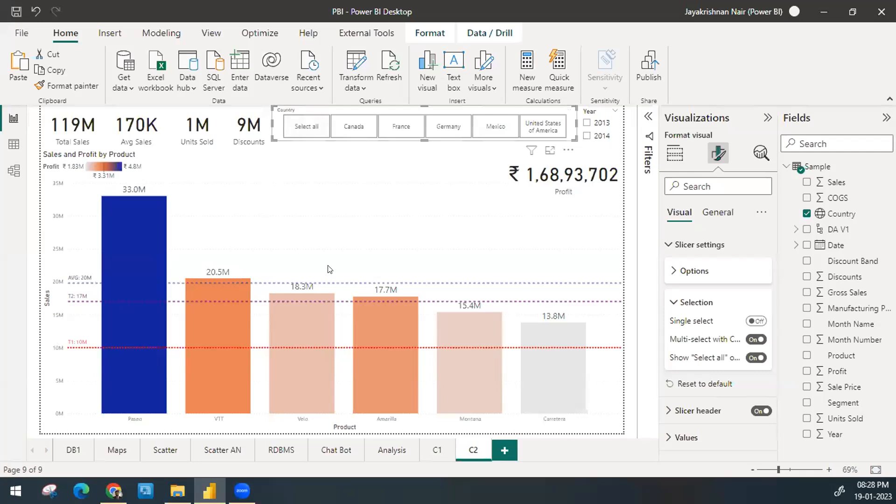
{"action": "left_click", "coordinate": [299, 130]}
{"action": "left_click", "coordinate": [299, 131]}
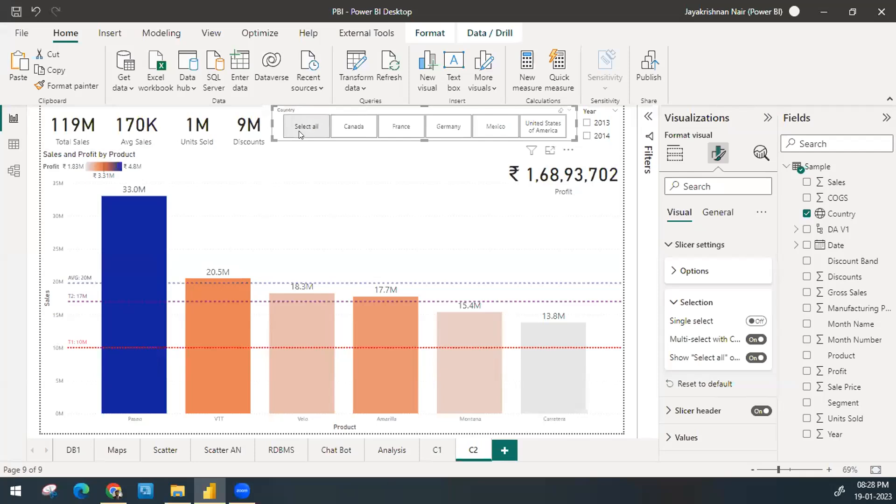
{"action": "left_click", "coordinate": [696, 303]}
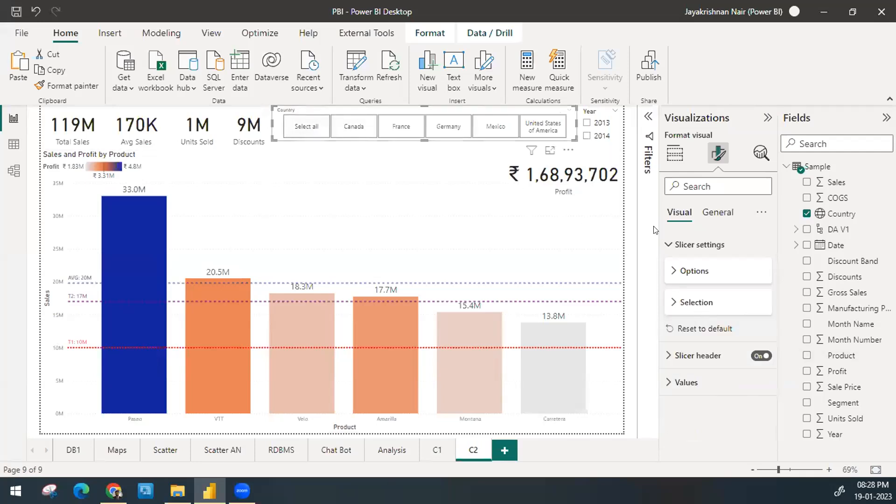
{"action": "left_click", "coordinate": [675, 153]}
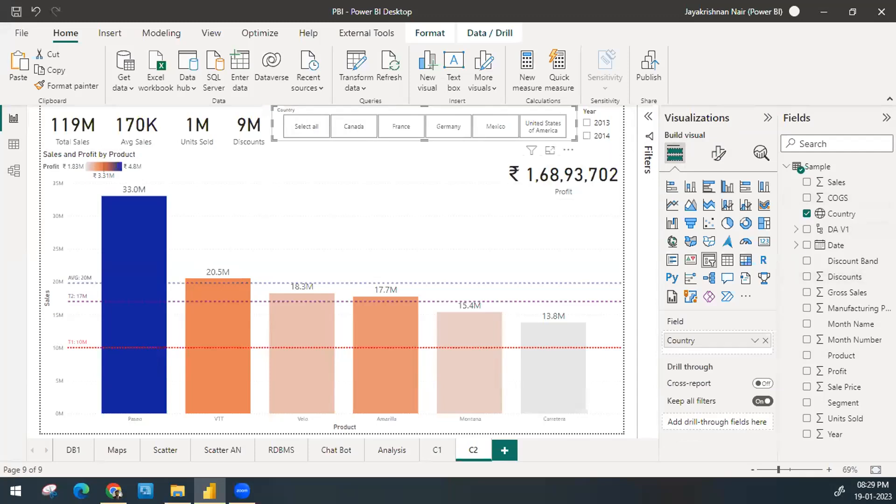
Step: Select the Discounts field, open the Sample table in the data view, and examine its columns
{"action": "left_click", "coordinate": [843, 279]}
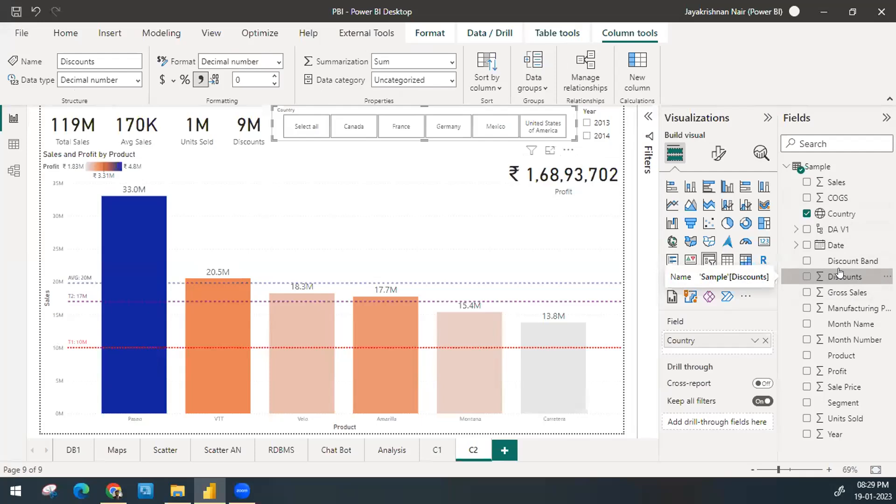
{"action": "left_click", "coordinate": [10, 145]}
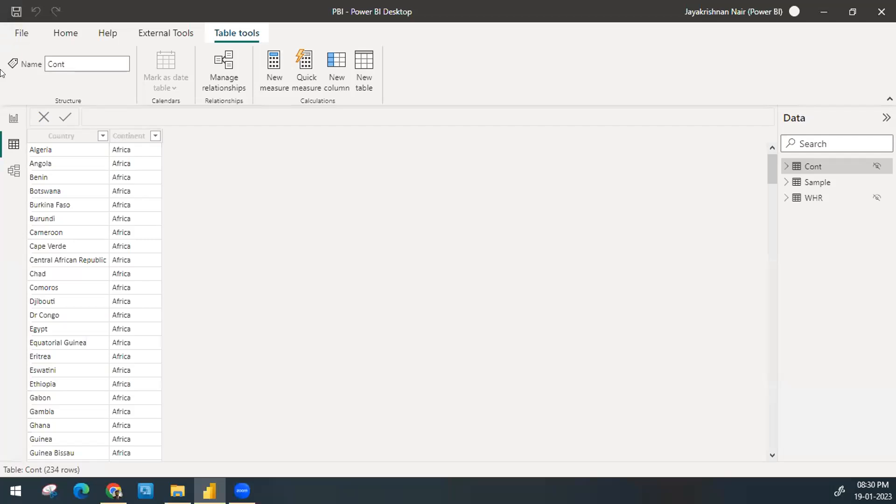
{"action": "left_click", "coordinate": [814, 183]}
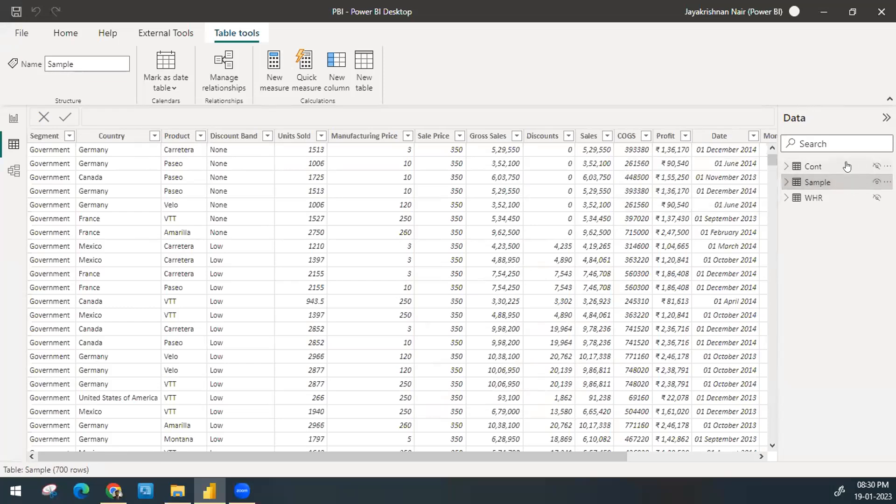
{"action": "scroll", "coordinate": [630, 213], "scroll_direction": "right", "scroll_amount": 1}
{"action": "scroll", "coordinate": [630, 213], "scroll_direction": "right", "scroll_amount": 5}
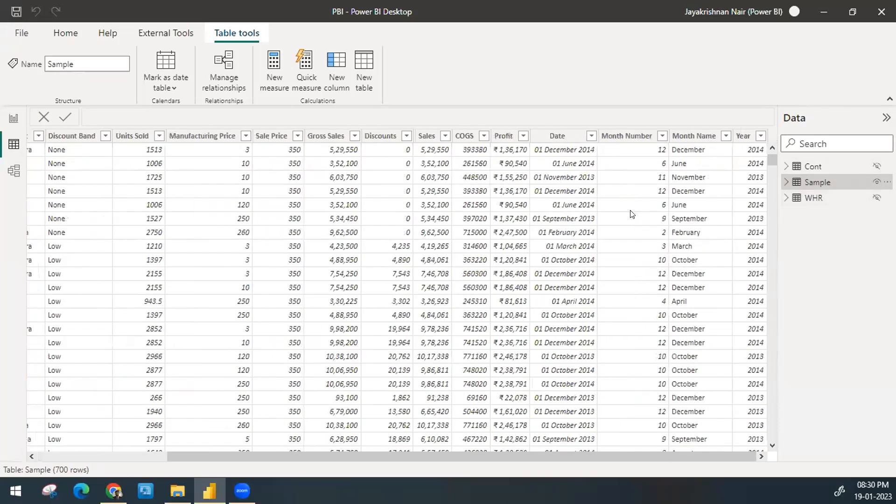
{"action": "scroll", "coordinate": [632, 214], "scroll_direction": "left", "scroll_amount": 2}
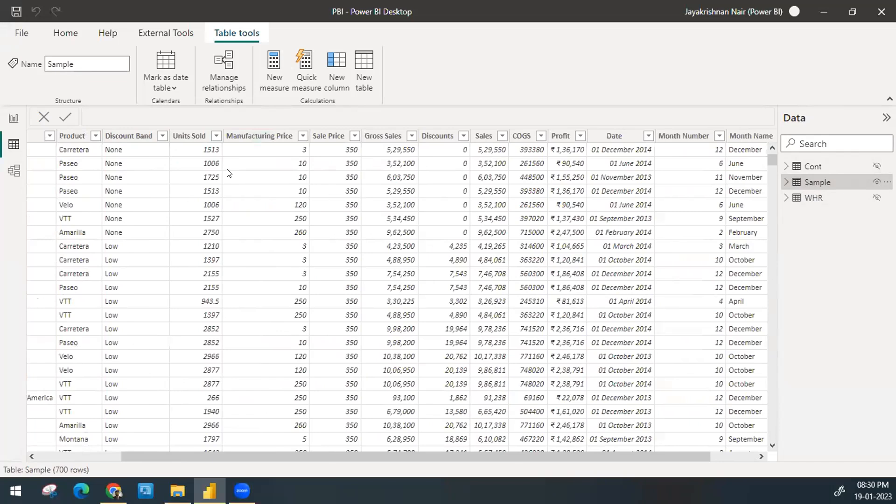
{"action": "scroll", "coordinate": [228, 173], "scroll_direction": "right", "scroll_amount": 2}
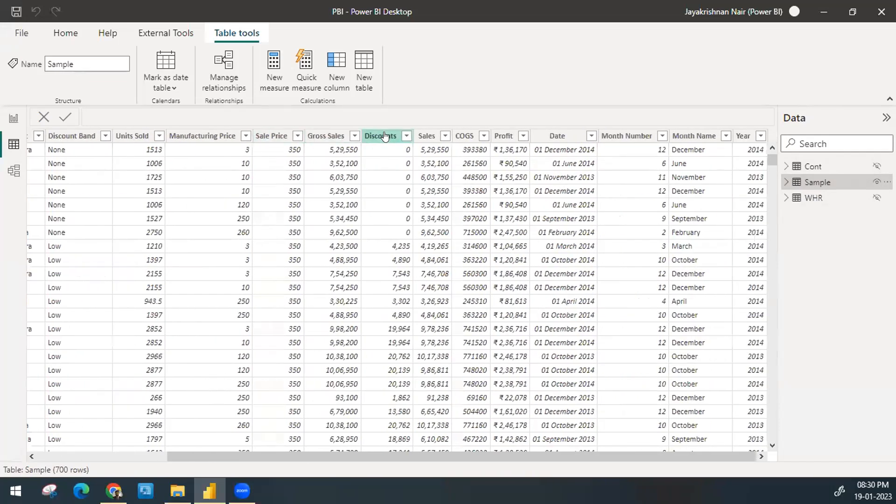
{"action": "left_click", "coordinate": [383, 136]}
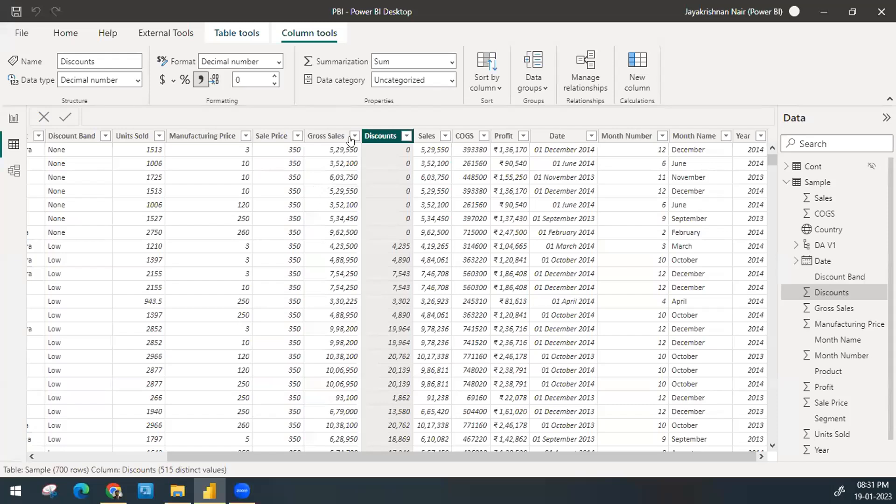
{"action": "right_click", "coordinate": [391, 136]}
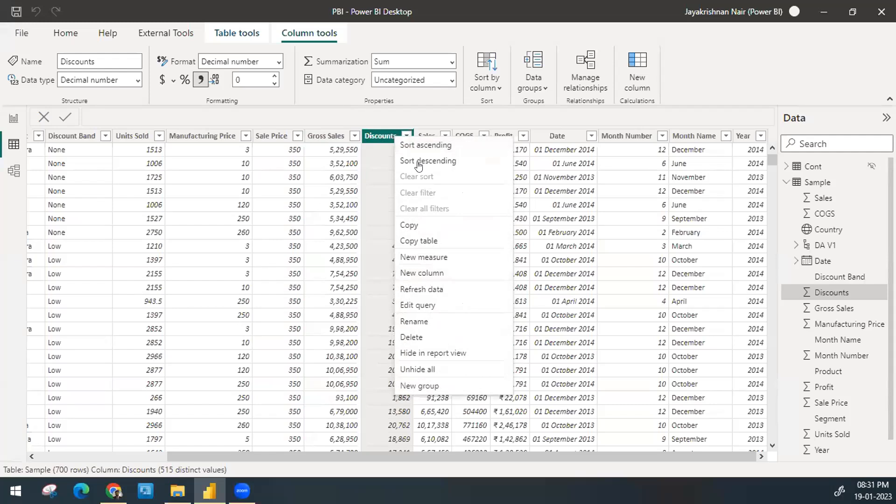
{"action": "left_click", "coordinate": [422, 272]}
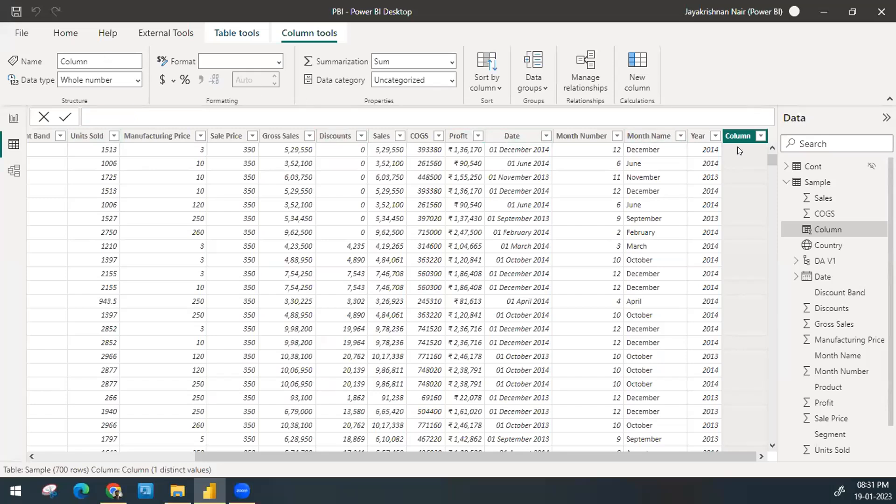
{"action": "key", "text": "BackSpace"}
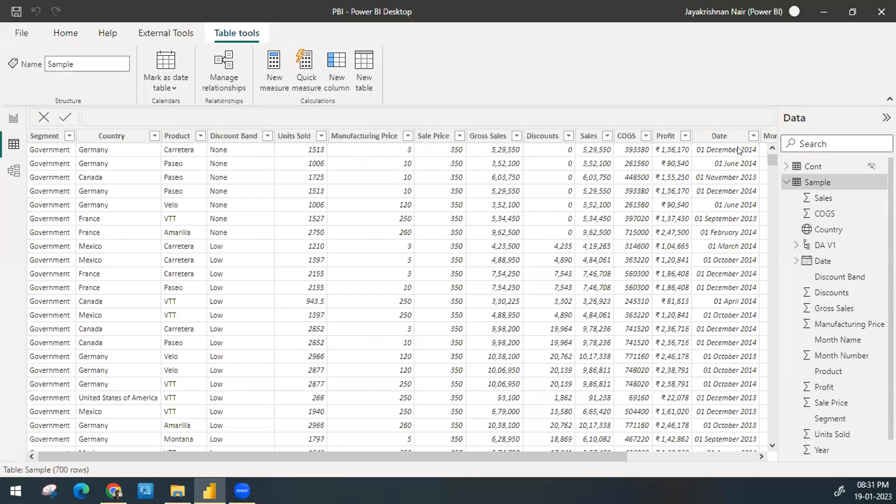
Step: Add a calculated column to the Sample table and name it Disc% in the formula
{"action": "scroll", "coordinate": [739, 150], "scroll_direction": "right", "scroll_amount": 4}
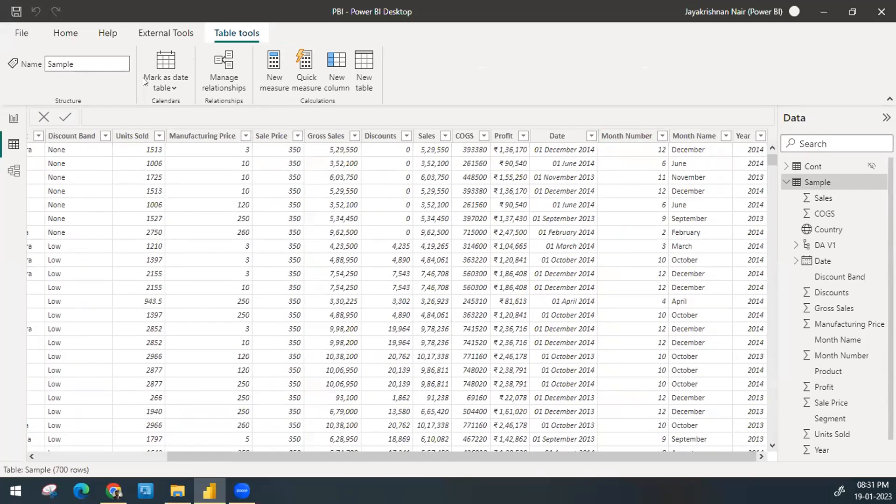
{"action": "right_click", "coordinate": [380, 138]}
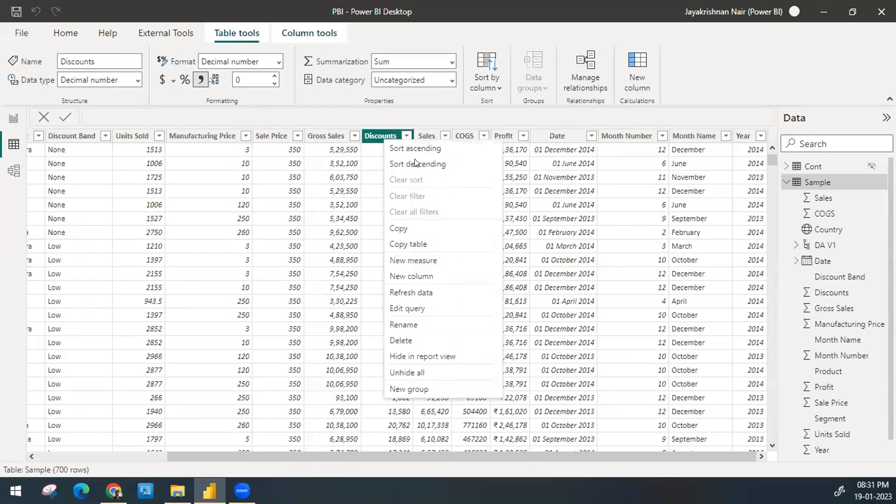
{"action": "left_click", "coordinate": [426, 276]}
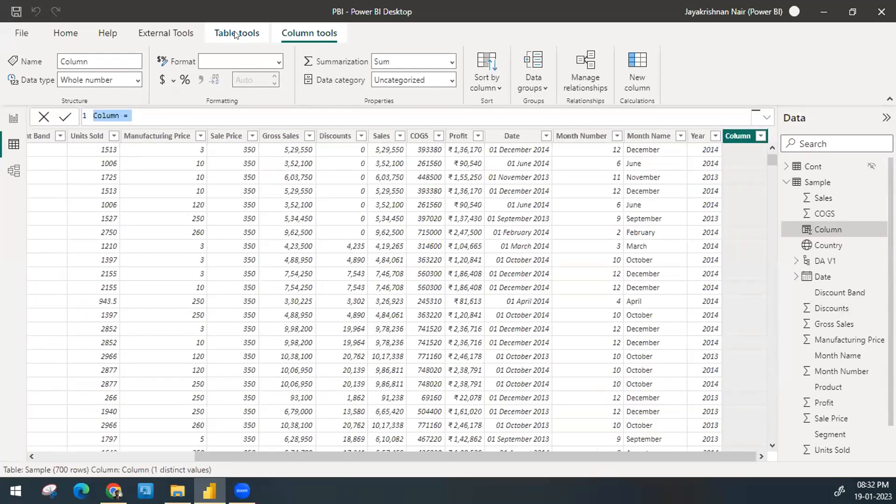
{"action": "left_click", "coordinate": [121, 118]}
{"action": "left_click_drag", "start_coordinate": [120, 115], "coordinate": [80, 121]}
{"action": "left_click", "coordinate": [173, 115]}
{"action": "left_click_drag", "start_coordinate": [120, 116], "coordinate": [100, 112]}
{"action": "key", "text": "ctrl+a"}
{"action": "type", "text": "Disc"}
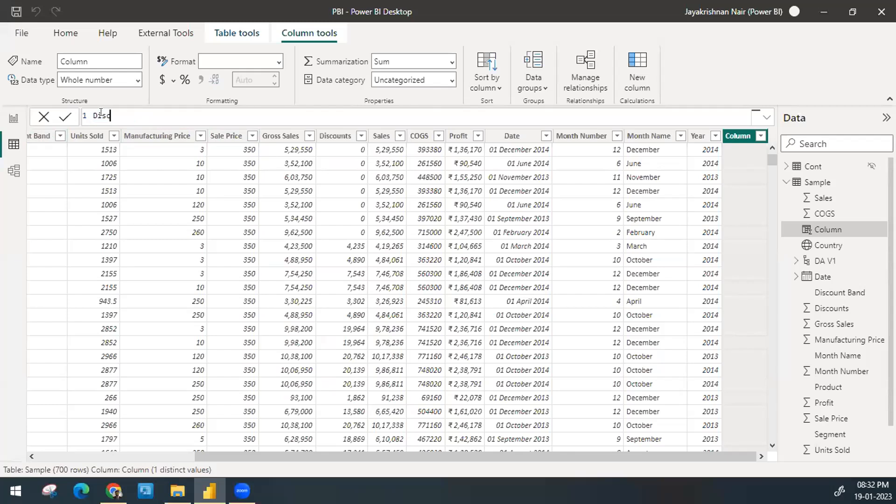
{"action": "type", "text": " %"}
{"action": "left_click", "coordinate": [112, 114]}
{"action": "key", "text": "BackSpace"}
Step: Set the Disc% column's expression to 'Sample'[Discounts] and apply it
{"action": "type", "text": "dis"}
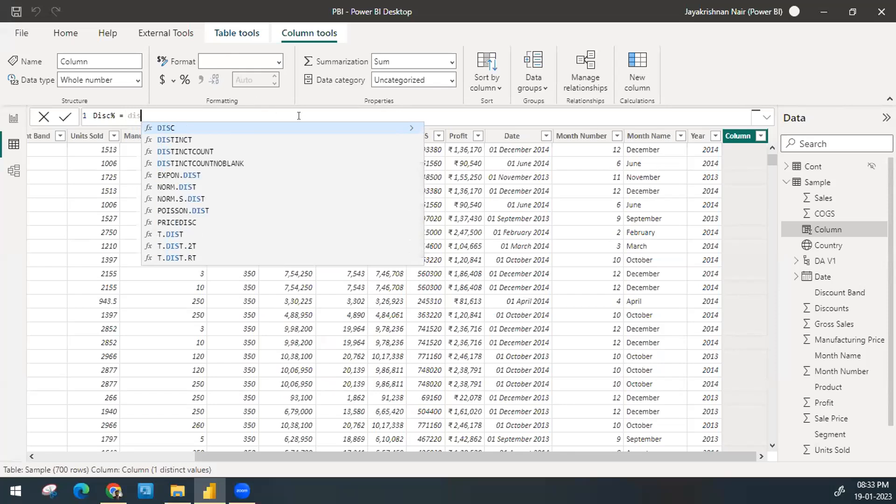
{"action": "type", "text": "c"}
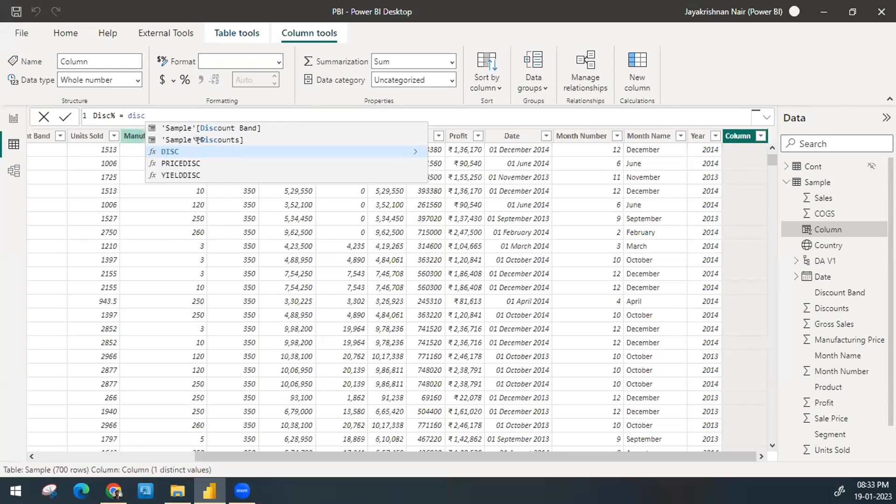
{"action": "left_click", "coordinate": [226, 140]}
{"action": "key", "text": "Return"}
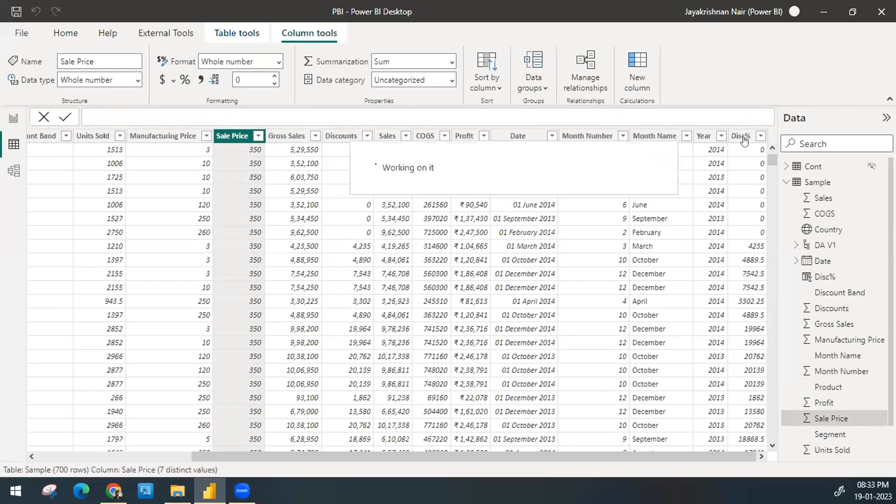
Step: Extend the Disc% formula to 'Sample'[Discounts]/'Sample'[Gross Sales] and apply it
{"action": "left_click", "coordinate": [740, 138]}
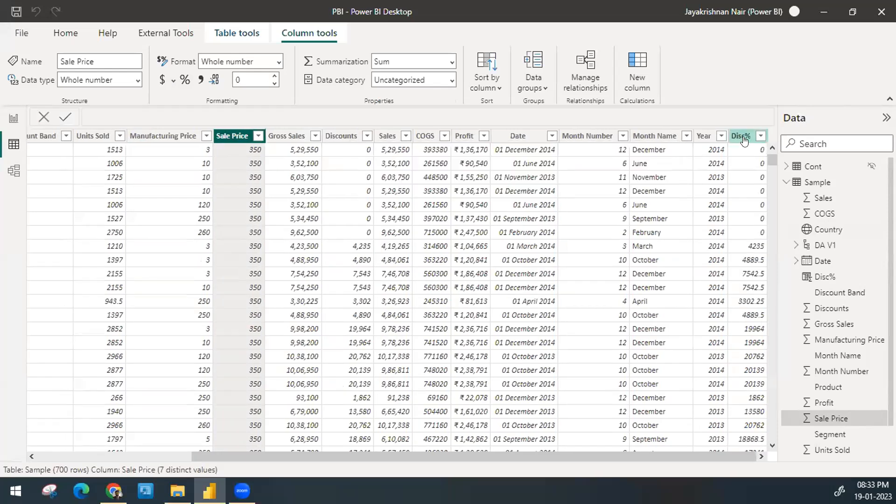
{"action": "left_click", "coordinate": [126, 114]}
{"action": "double_click", "coordinate": [145, 115]}
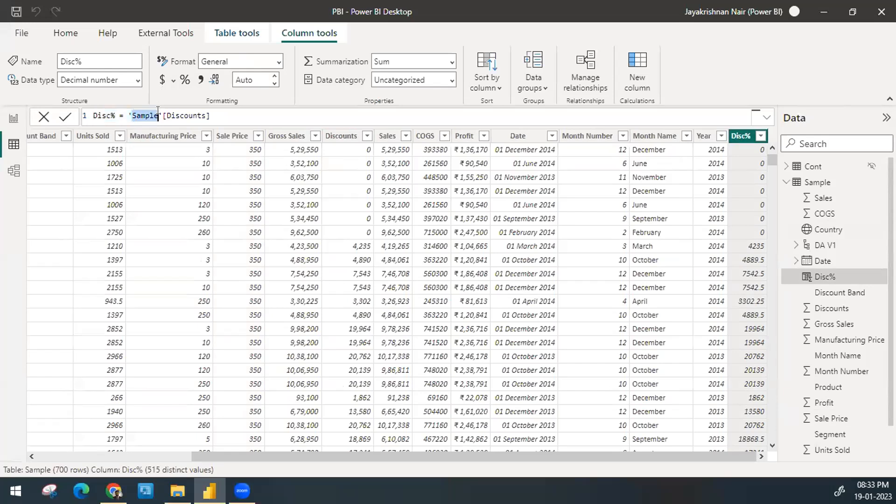
{"action": "left_click_drag", "start_coordinate": [211, 115], "coordinate": [126, 112]}
{"action": "left_click", "coordinate": [232, 115]}
{"action": "type", "text": "/gross"}
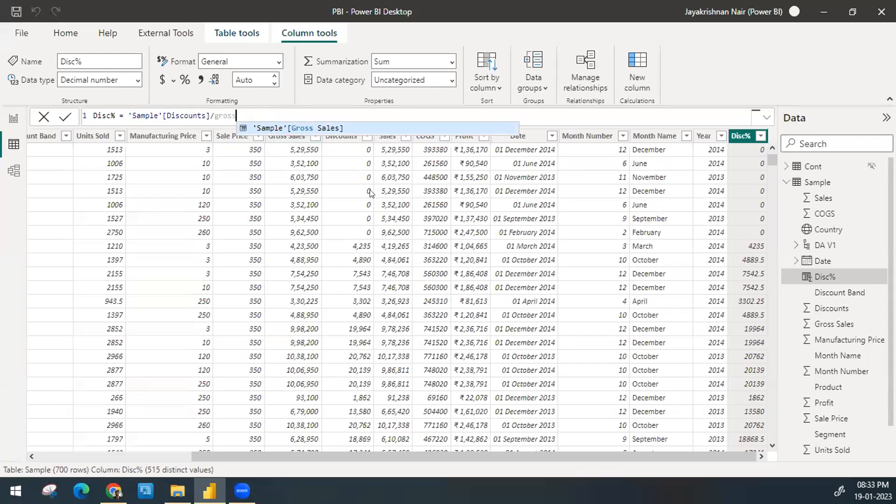
{"action": "left_click", "coordinate": [305, 127]}
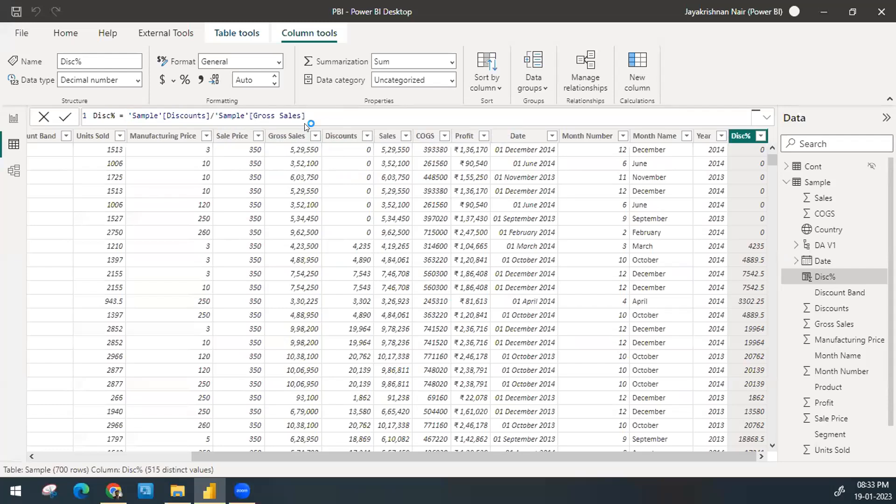
{"action": "key", "text": "Return"}
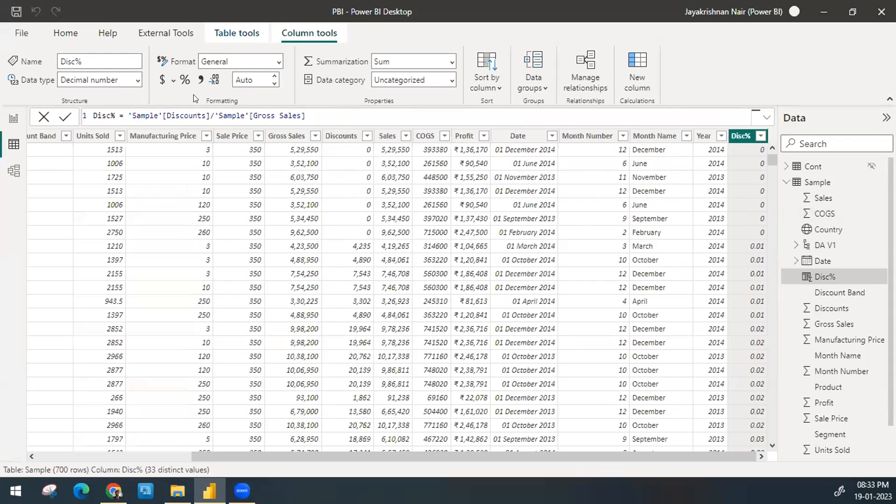
Step: Format the Disc% column as a percentage, check its rows, and list its distinct values
{"action": "left_click", "coordinate": [183, 79]}
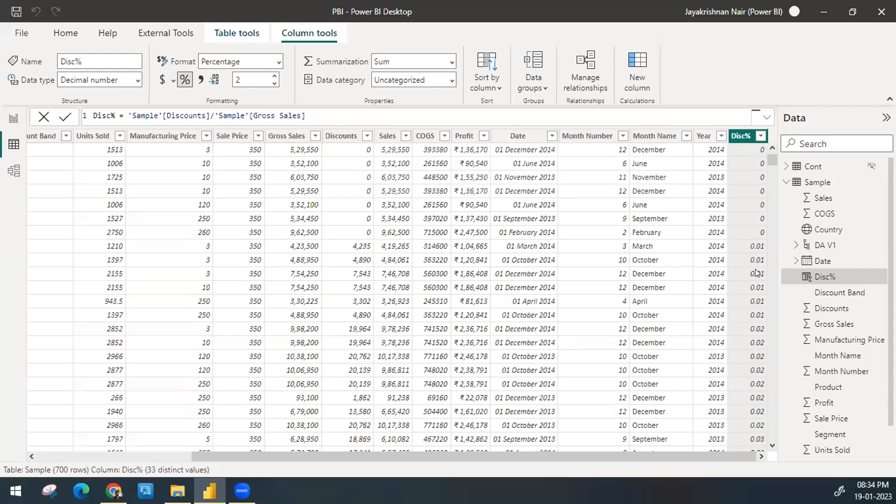
{"action": "scroll", "coordinate": [719, 190], "scroll_direction": "down", "scroll_amount": 1}
{"action": "scroll", "coordinate": [719, 191], "scroll_direction": "down", "scroll_amount": 11}
{"action": "scroll", "coordinate": [721, 193], "scroll_direction": "up", "scroll_amount": 11}
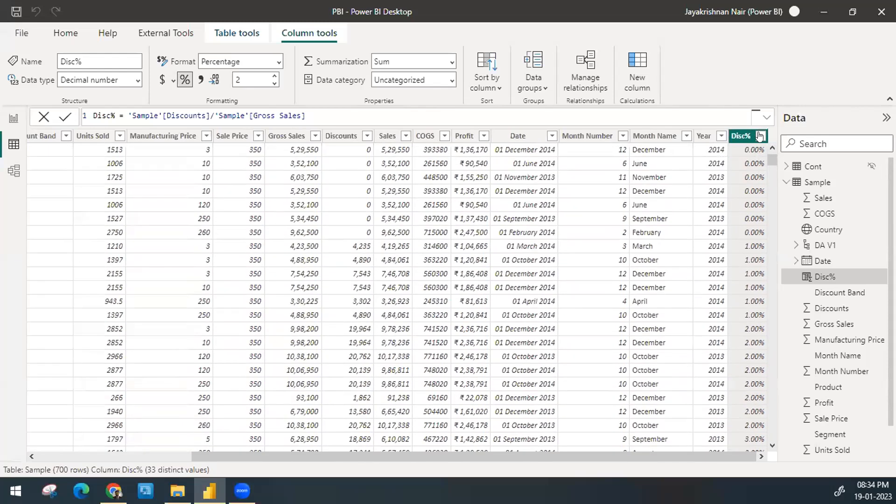
{"action": "left_click", "coordinate": [759, 136]}
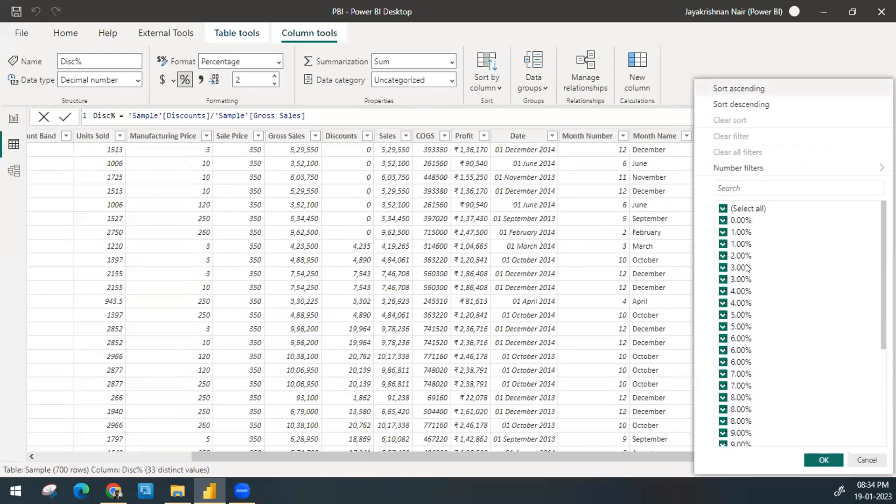
Step: Review the Disc% value list down to its end, close it unchanged, and set the column's decimal places to 0
{"action": "scroll", "coordinate": [770, 285], "scroll_direction": "down", "scroll_amount": 2}
{"action": "scroll", "coordinate": [770, 284], "scroll_direction": "down", "scroll_amount": 4}
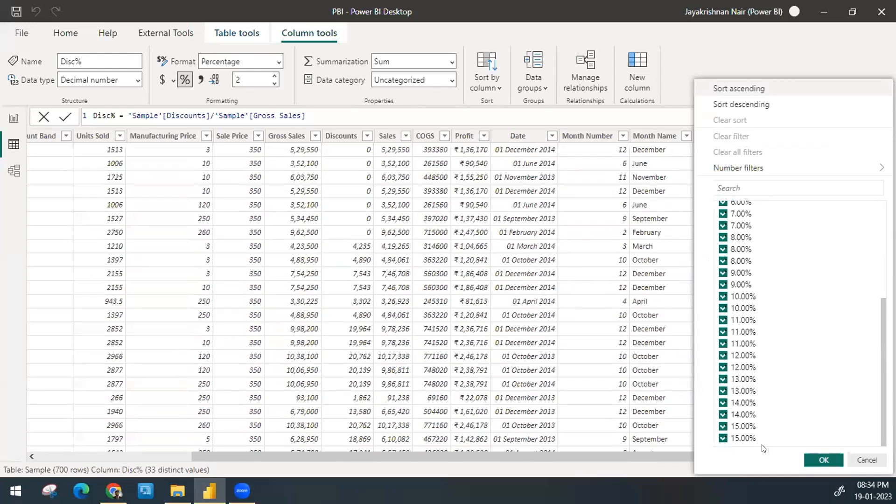
{"action": "left_click", "coordinate": [863, 459]}
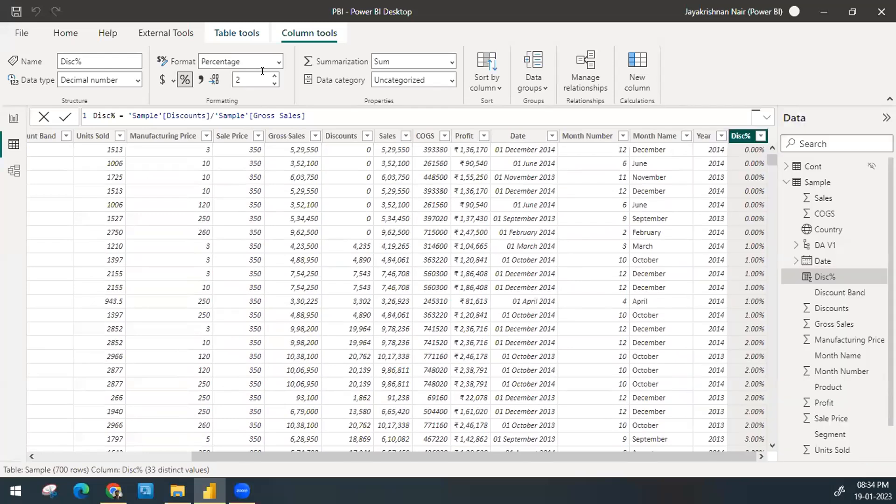
{"action": "left_click", "coordinate": [251, 80]}
{"action": "type", "text": "0"}
{"action": "key", "text": "Return"}
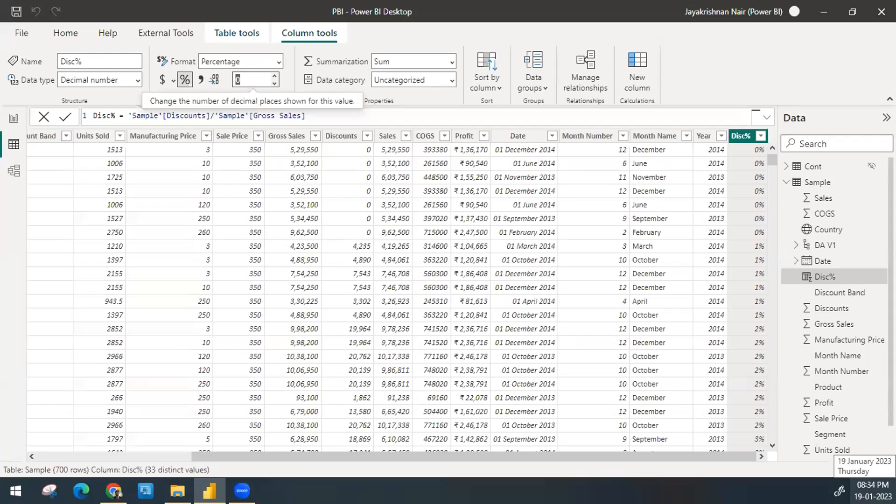
{"action": "left_click", "coordinate": [872, 490]}
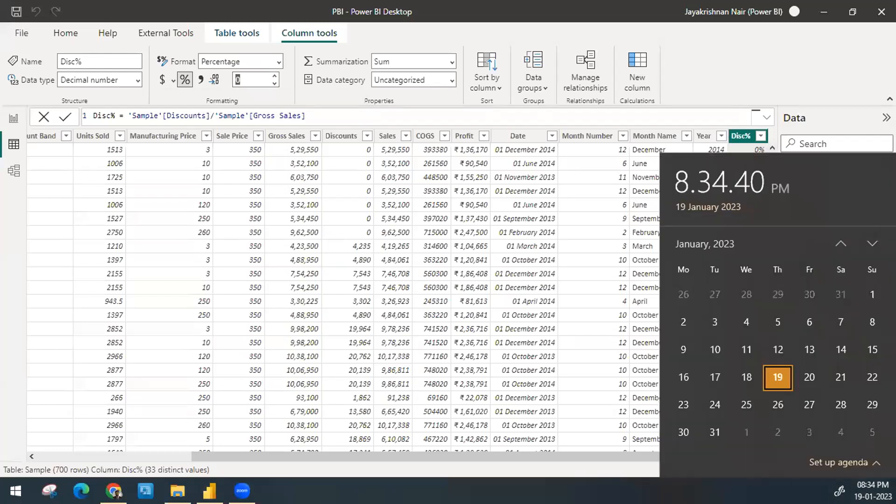
{"action": "key", "text": "Escape"}
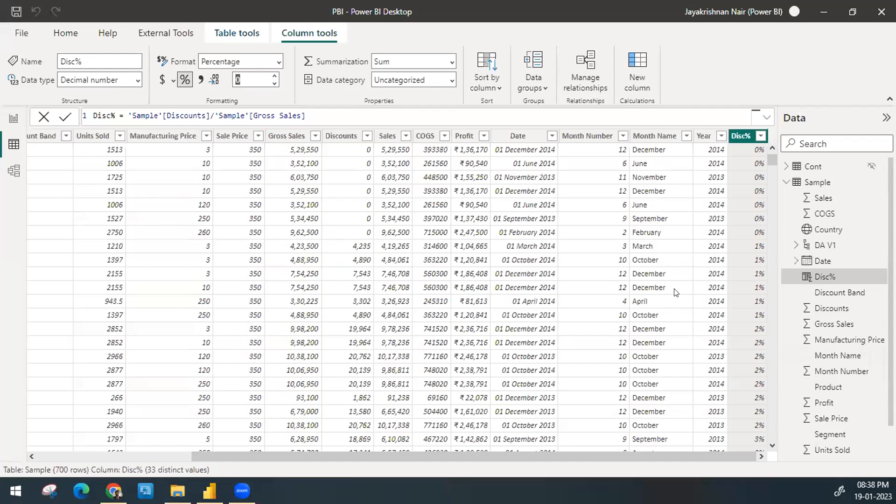
{"action": "right_click", "coordinate": [735, 134]}
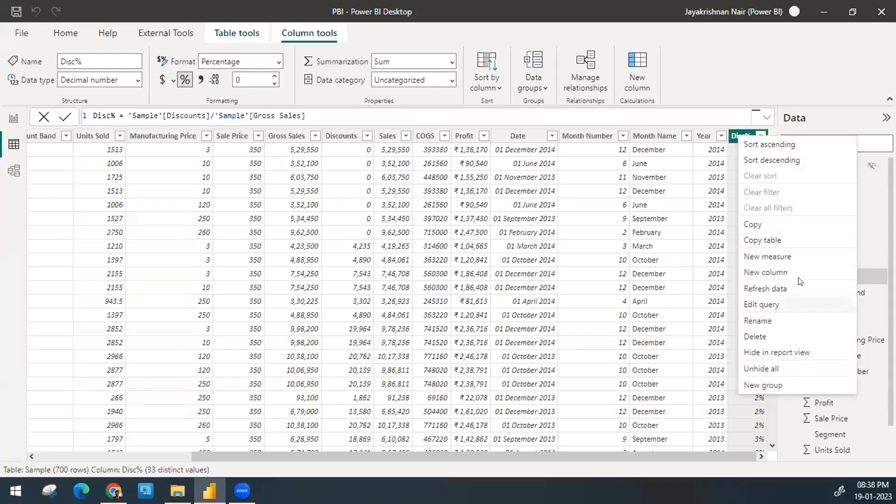
{"action": "left_click", "coordinate": [311, 120]}
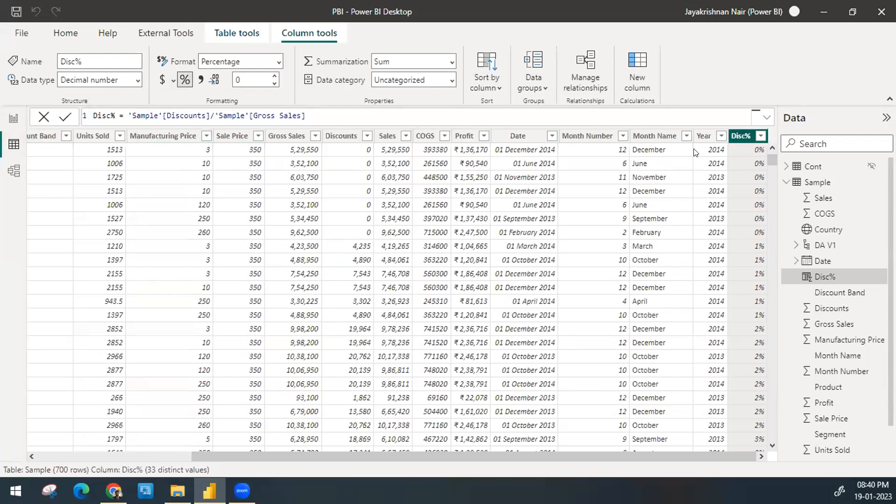
Step: Add a new slicer to report page C2 and assign the Disc% field to it
{"action": "left_click", "coordinate": [14, 119]}
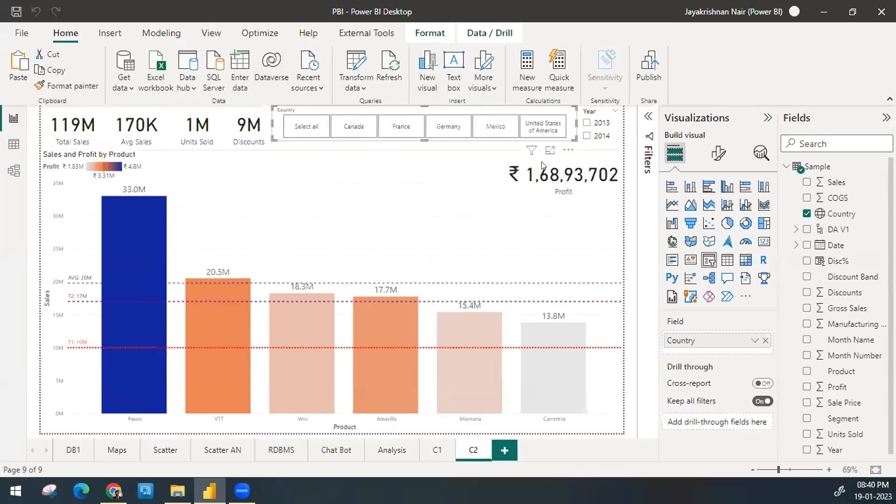
{"action": "left_click", "coordinate": [629, 249]}
{"action": "left_click", "coordinate": [709, 260]}
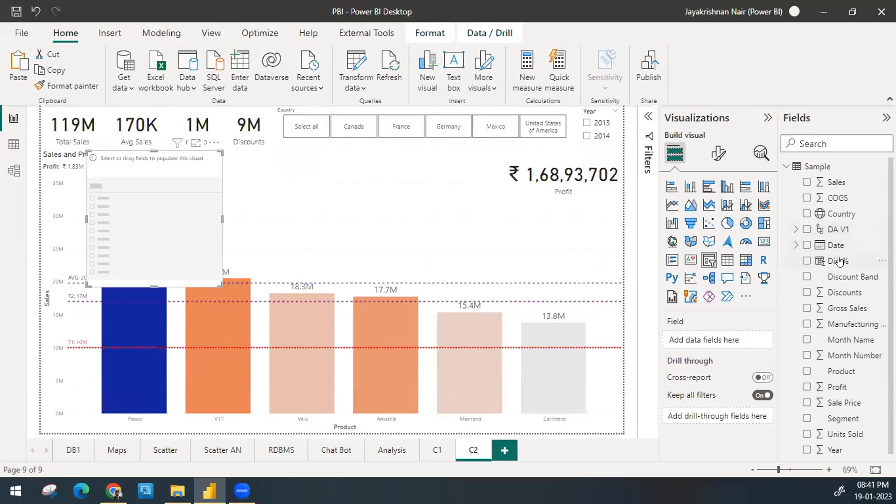
{"action": "left_click_drag", "start_coordinate": [847, 262], "coordinate": [721, 341]}
Step: Shrink the Disc% slicer to a short, wide strip and place it below the Country slicer, beside the Profit card
{"action": "left_click_drag", "start_coordinate": [158, 233], "coordinate": [443, 238]}
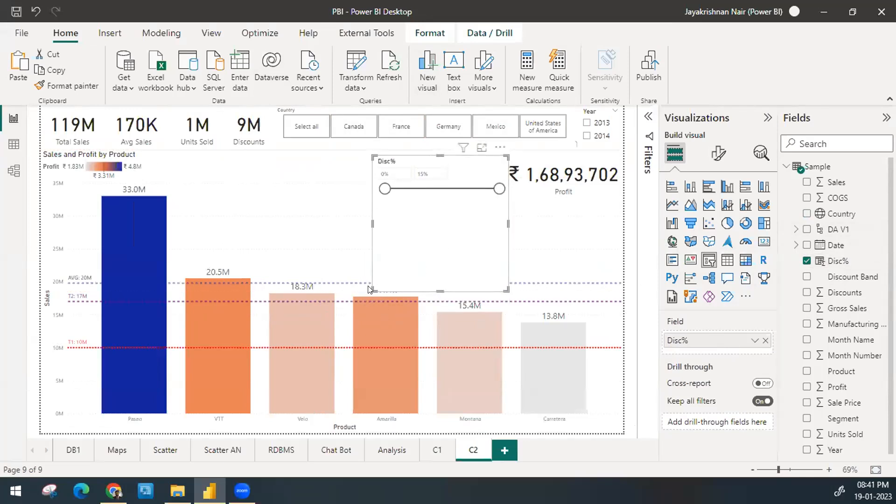
{"action": "left_click_drag", "start_coordinate": [373, 288], "coordinate": [328, 186]}
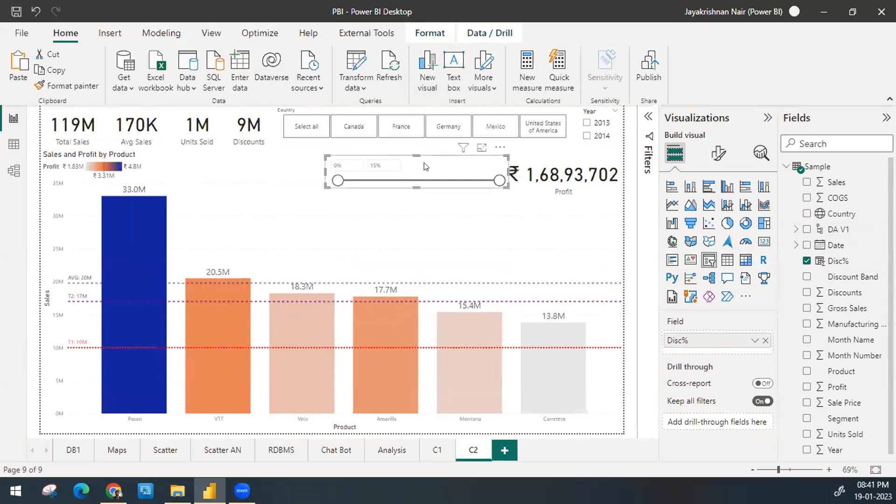
{"action": "left_click_drag", "start_coordinate": [415, 156], "coordinate": [248, 164]}
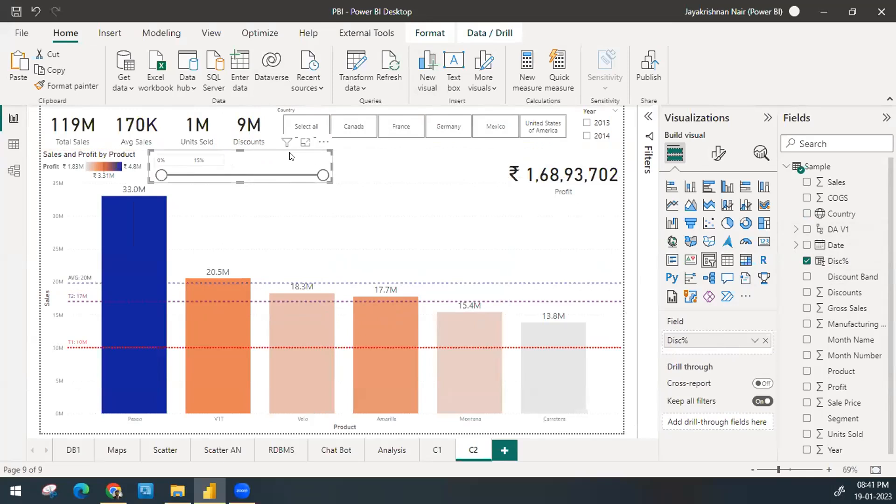
{"action": "left_click_drag", "start_coordinate": [320, 163], "coordinate": [465, 166]}
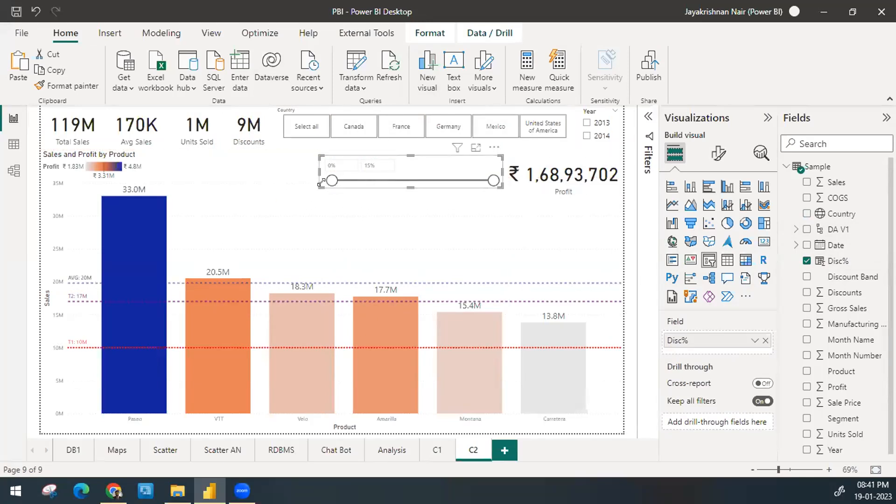
Step: Widen the Disc% slicer, filter the report to 8%–15%, and return the lower bound to 0%
{"action": "left_click_drag", "start_coordinate": [320, 188], "coordinate": [400, 182]}
{"action": "mouse_move", "coordinate": [492, 184]}
{"action": "left_mouse_down"}
{"action": "mouse_move", "coordinate": [443, 184]}
{"action": "mouse_move", "coordinate": [493, 181]}
{"action": "left_mouse_up"}
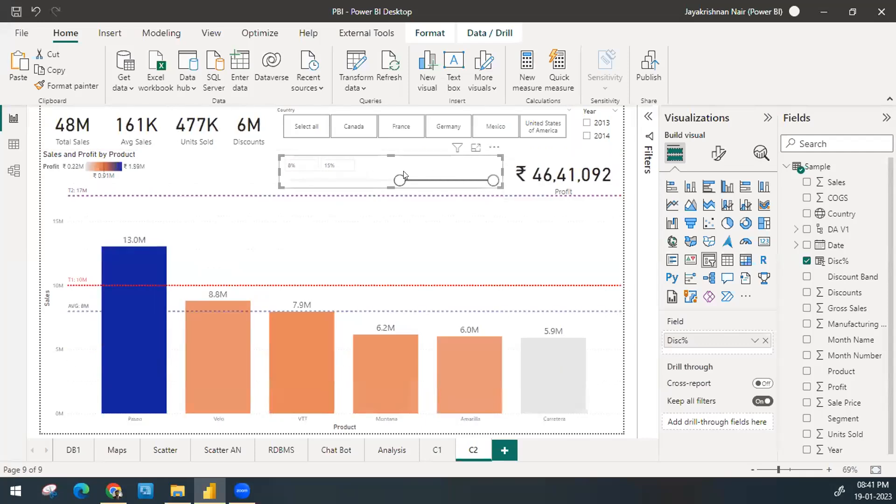
{"action": "left_click_drag", "start_coordinate": [399, 180], "coordinate": [291, 180]}
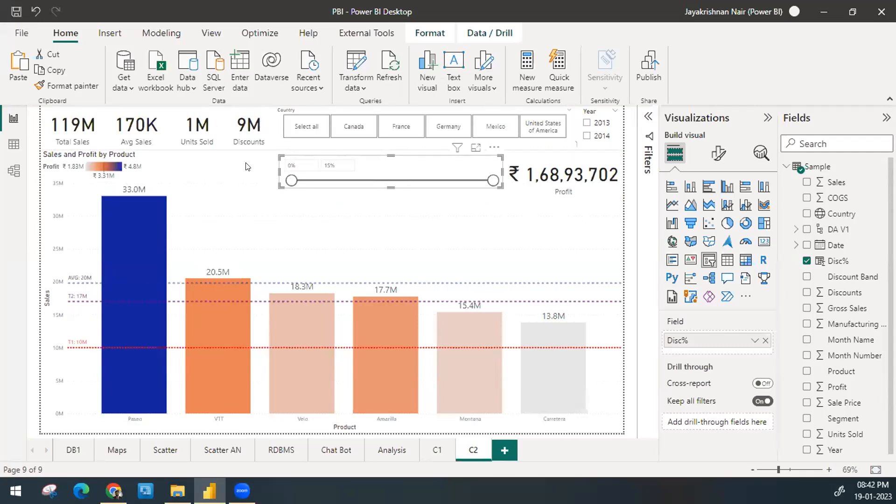
Step: Set the Disc% slicer style to Less than or equal to, and test a 7% upper limit before restoring 15%
{"action": "left_click", "coordinate": [718, 162]}
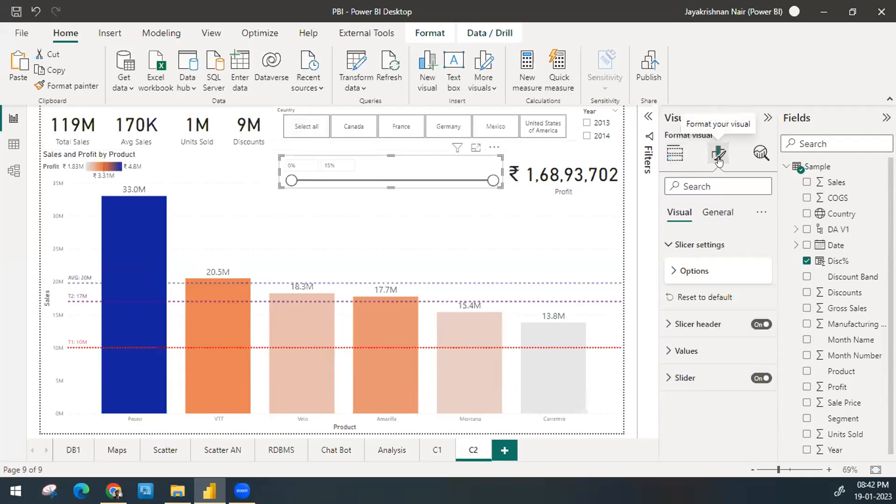
{"action": "left_click", "coordinate": [709, 270]}
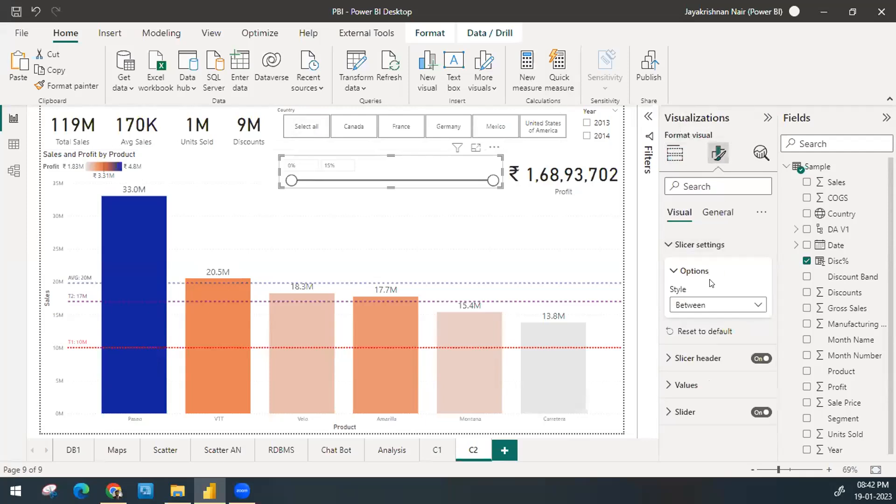
{"action": "left_click", "coordinate": [689, 304]}
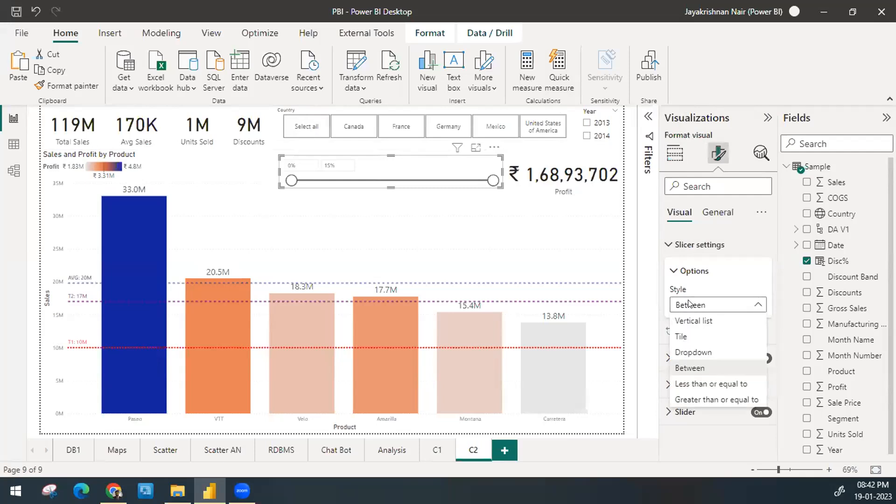
{"action": "left_click", "coordinate": [710, 387]}
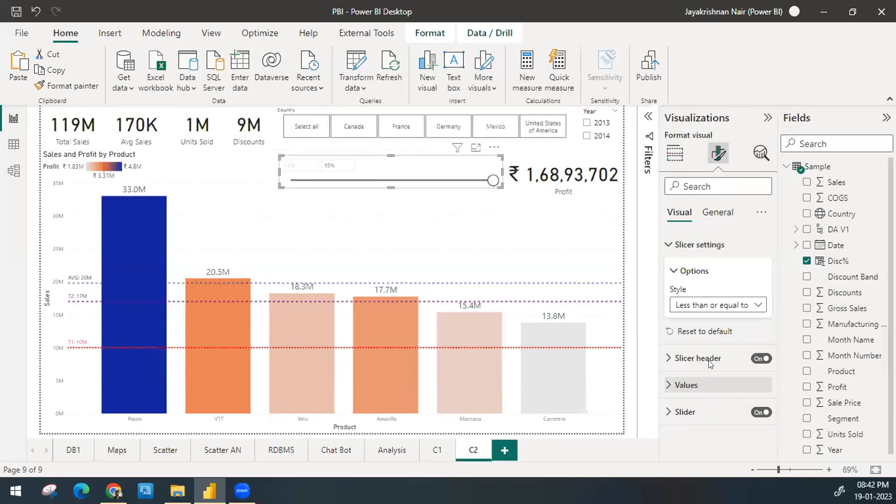
{"action": "left_click_drag", "start_coordinate": [490, 177], "coordinate": [388, 180]}
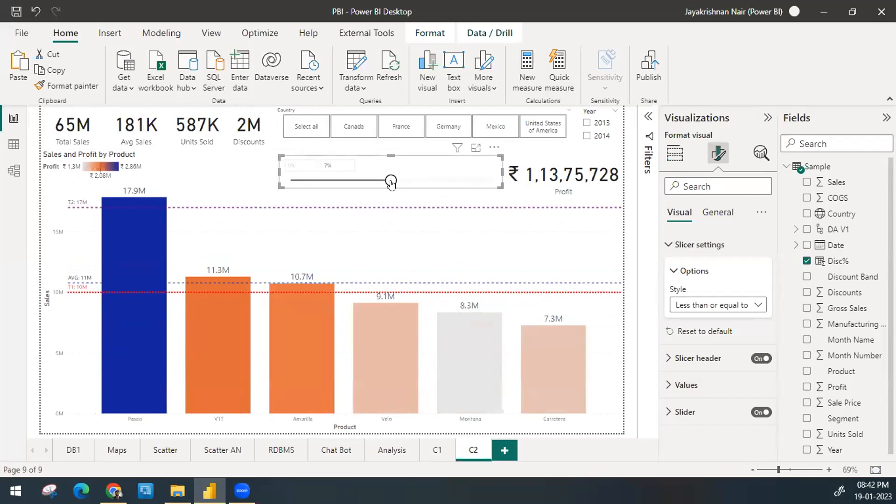
{"action": "left_click_drag", "start_coordinate": [391, 182], "coordinate": [537, 185]}
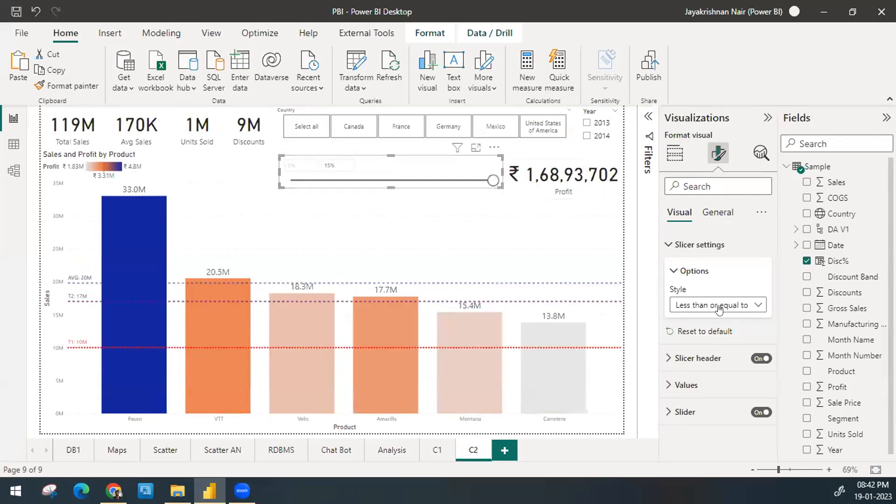
Step: Set the Disc% slicer style to Greater than or equal to, test lower limits of 4%, 12%, 15% and 10%, and reset it to 0%
{"action": "left_click", "coordinate": [726, 308]}
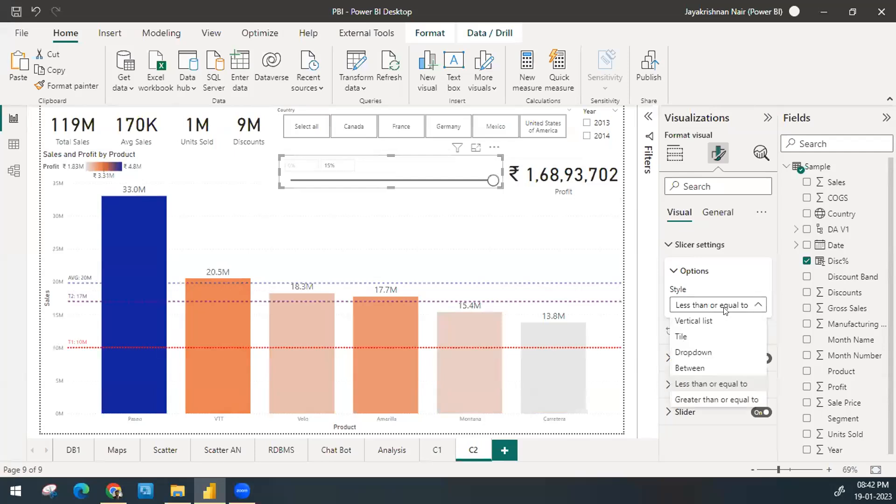
{"action": "left_click", "coordinate": [742, 399]}
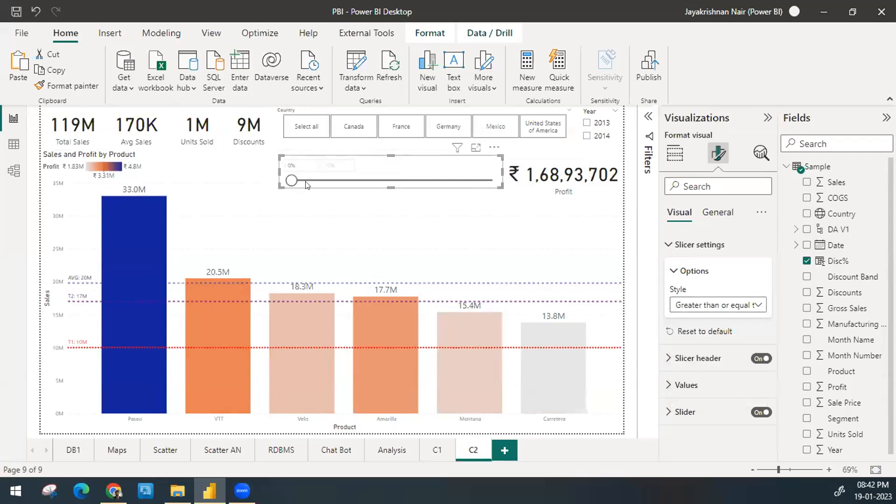
{"action": "left_click_drag", "start_coordinate": [292, 183], "coordinate": [340, 181]}
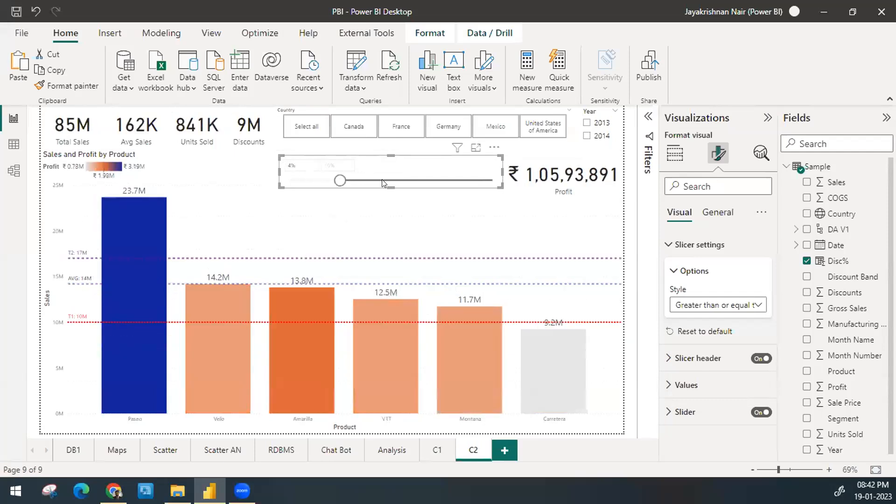
{"action": "left_click_drag", "start_coordinate": [339, 181], "coordinate": [424, 181]}
{"action": "left_click", "coordinate": [455, 181]}
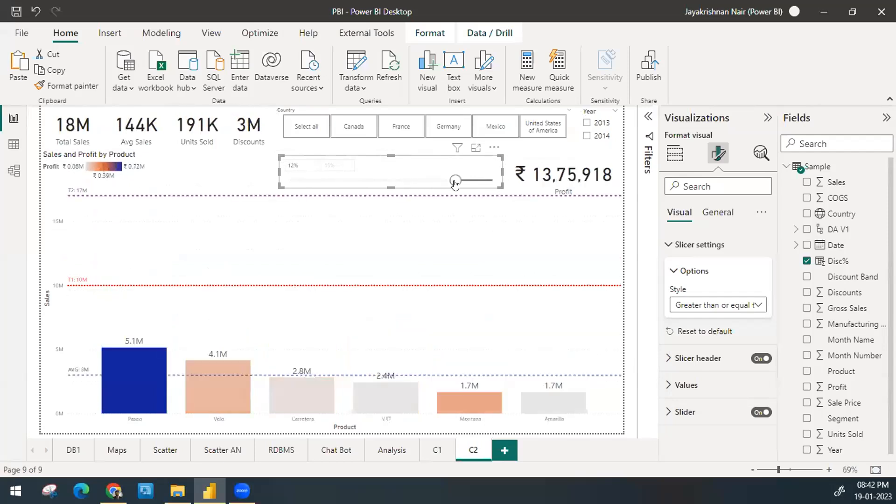
{"action": "left_click", "coordinate": [487, 182]}
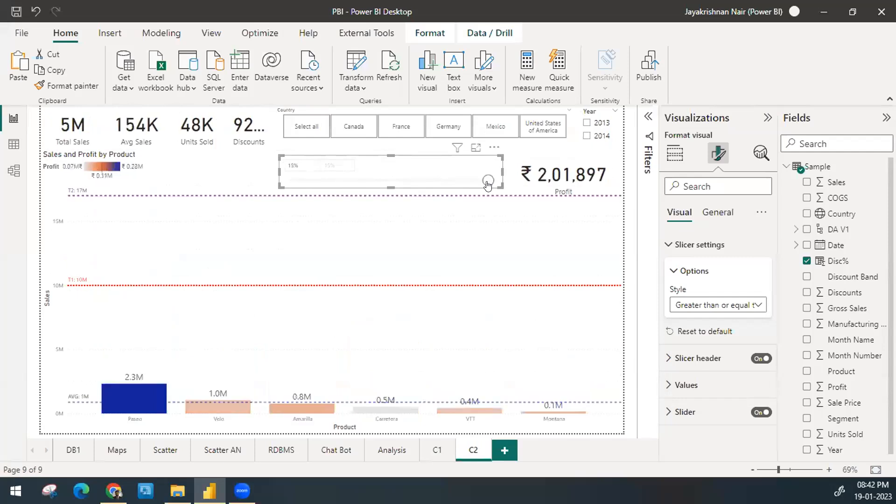
{"action": "left_click_drag", "start_coordinate": [488, 186], "coordinate": [424, 183]}
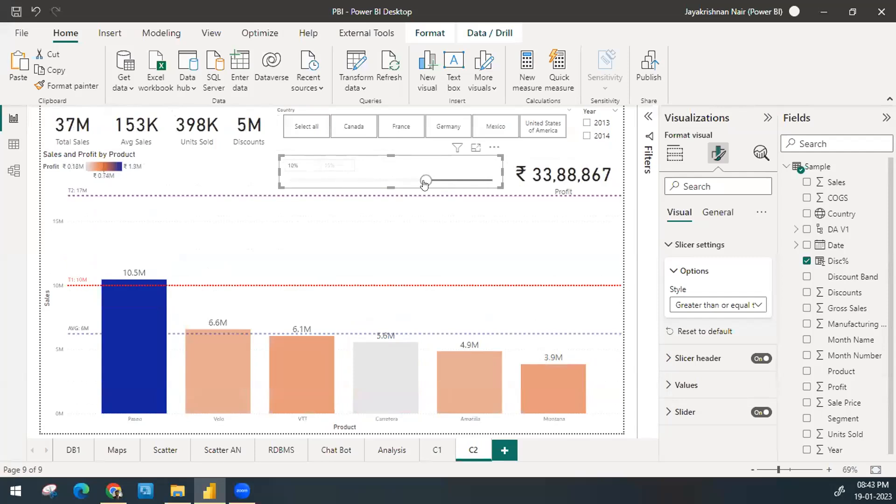
{"action": "left_click_drag", "start_coordinate": [424, 183], "coordinate": [291, 181]}
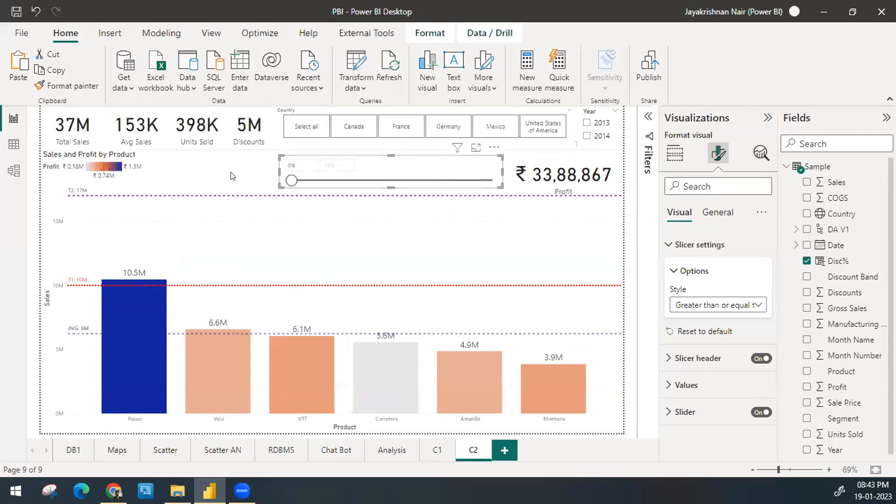
Step: Return the Disc% slicer style to Between and go back to the slicer's field setup
{"action": "left_click", "coordinate": [725, 302]}
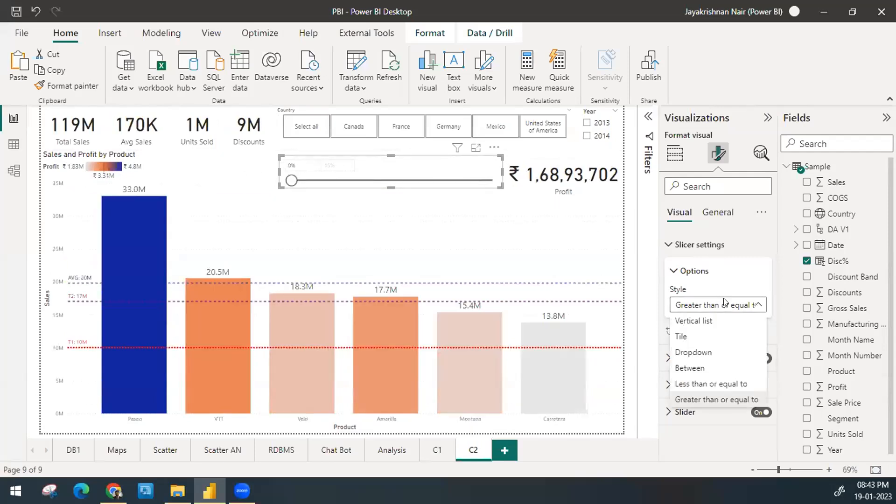
{"action": "left_click", "coordinate": [711, 367]}
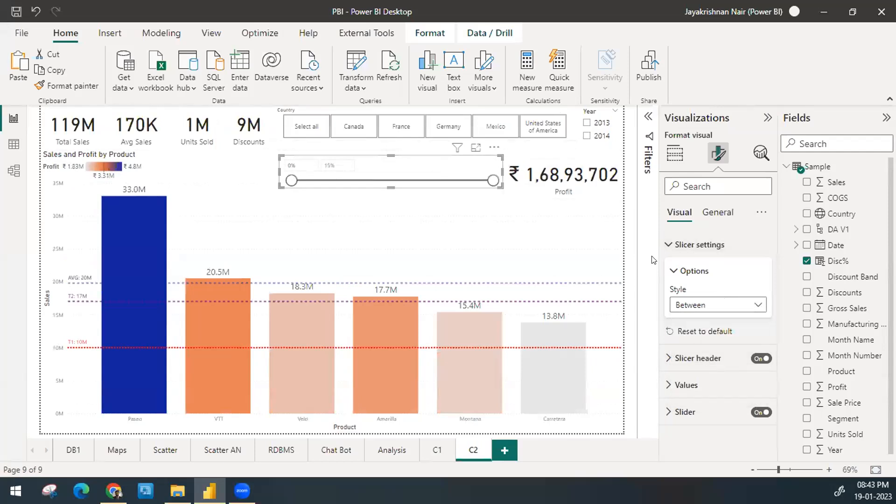
{"action": "left_click", "coordinate": [669, 245]}
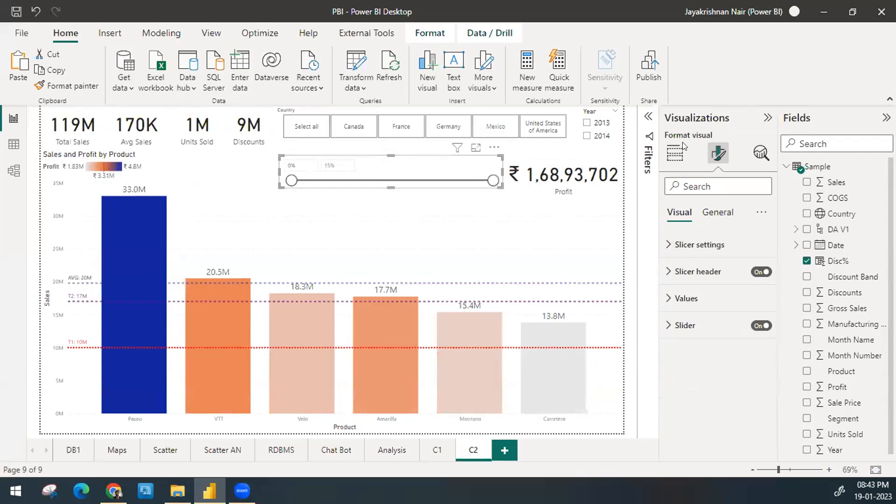
{"action": "left_click", "coordinate": [675, 152]}
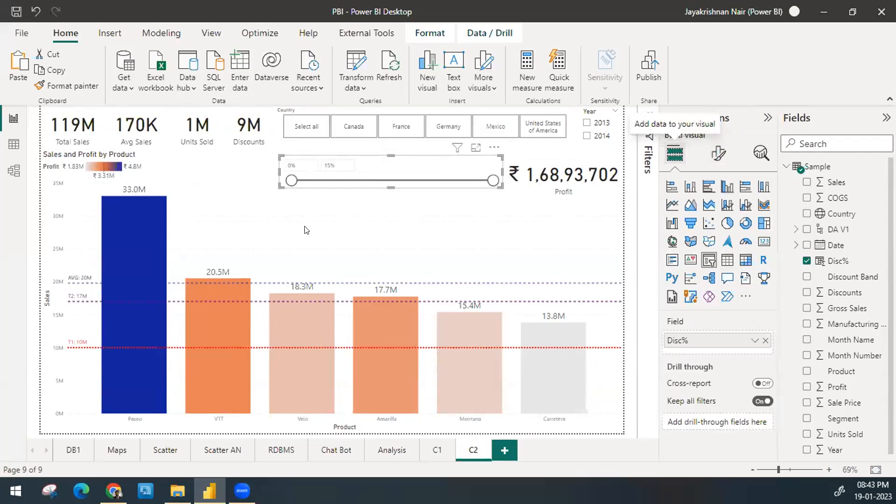
Step: Switch the Disc% slicer style to Less than or equal to and Greater than or equal to, and restore Between
{"action": "mouse_move", "coordinate": [101, 289]}
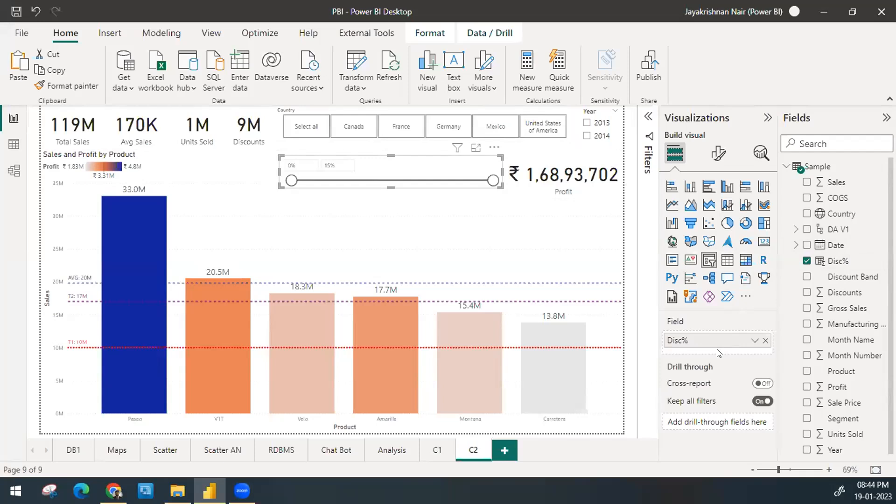
{"action": "left_click", "coordinate": [719, 161]}
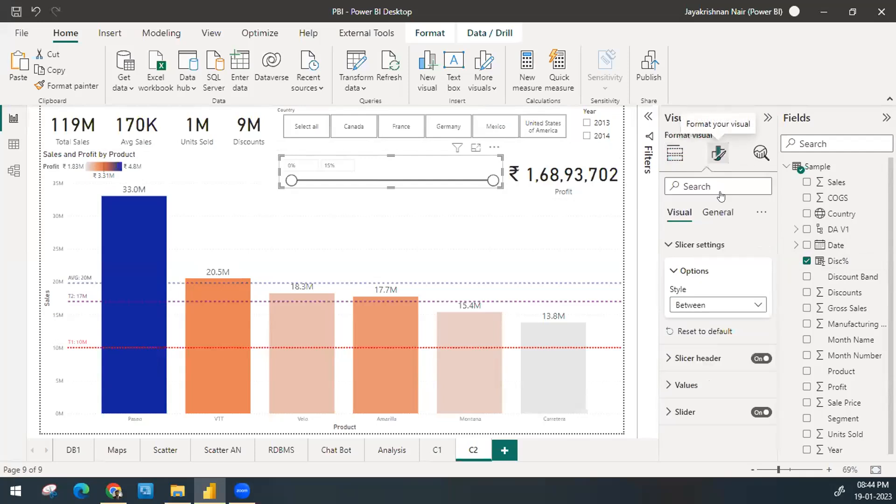
{"action": "left_click", "coordinate": [712, 305]}
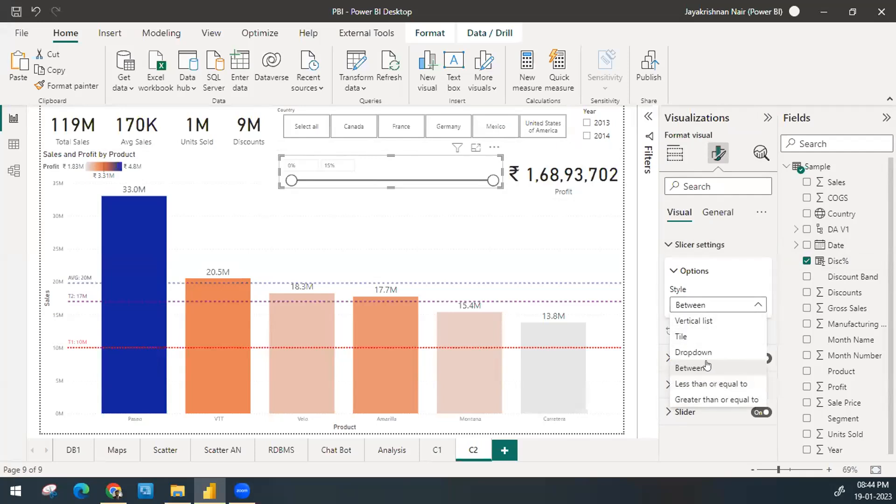
{"action": "left_click", "coordinate": [710, 385]}
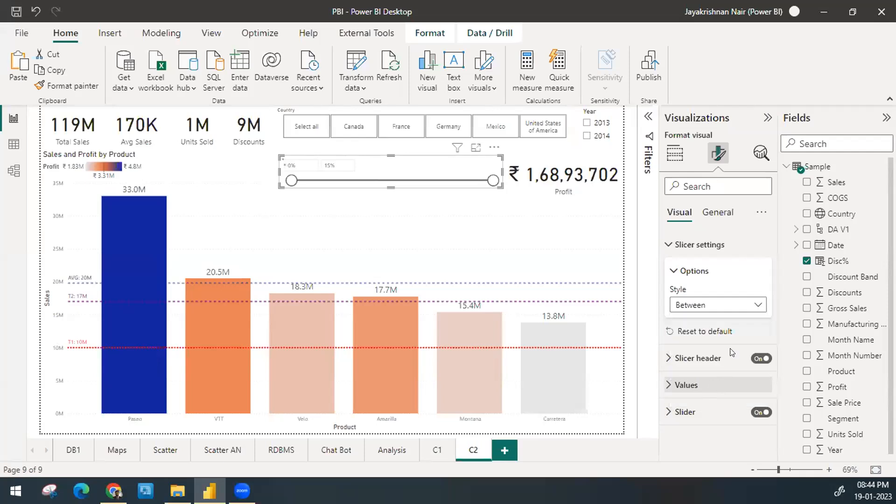
{"action": "left_click", "coordinate": [721, 308]}
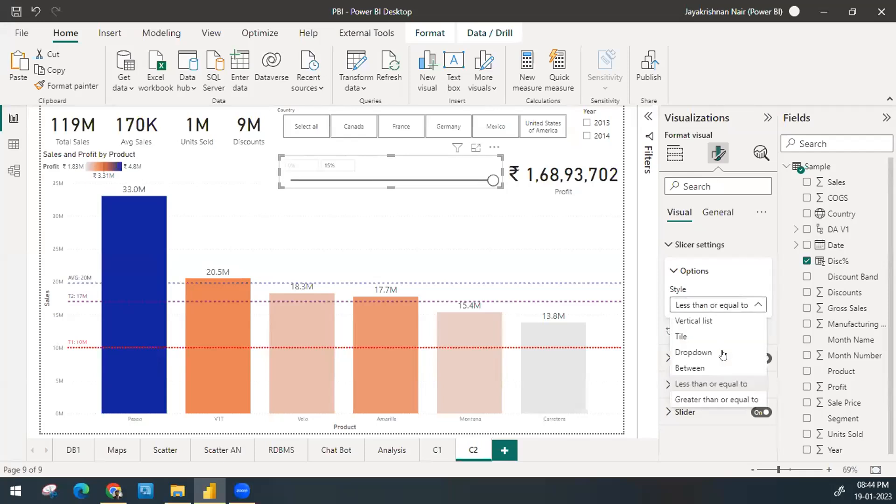
{"action": "left_click", "coordinate": [721, 400]}
{"action": "mouse_move", "coordinate": [292, 182]}
{"action": "left_mouse_down"}
{"action": "mouse_move", "coordinate": [400, 181]}
{"action": "mouse_move", "coordinate": [291, 181]}
{"action": "left_mouse_up"}
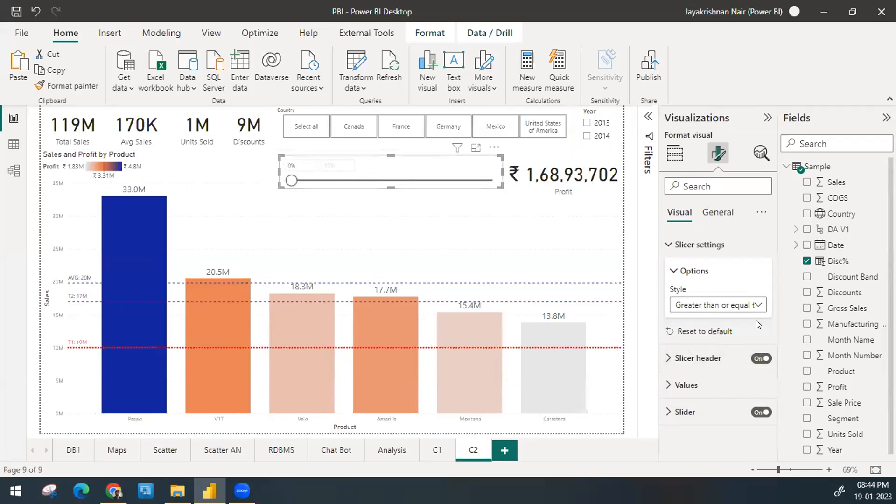
{"action": "left_click", "coordinate": [711, 304]}
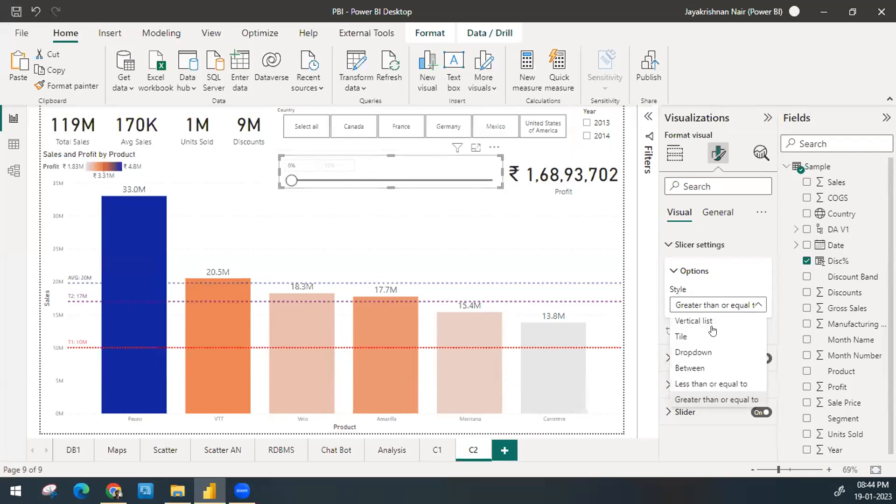
{"action": "left_click", "coordinate": [714, 367]}
Step: Test a lower bound of 0.1 as an exact value in the Disc% slicer, and reset it to 0%
{"action": "double_click", "coordinate": [293, 164]}
{"action": "double_click", "coordinate": [341, 164]}
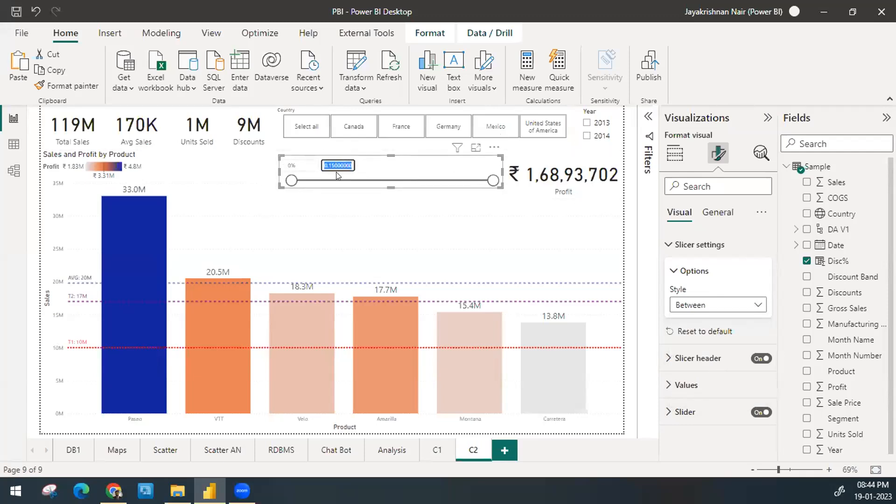
{"action": "double_click", "coordinate": [291, 165]}
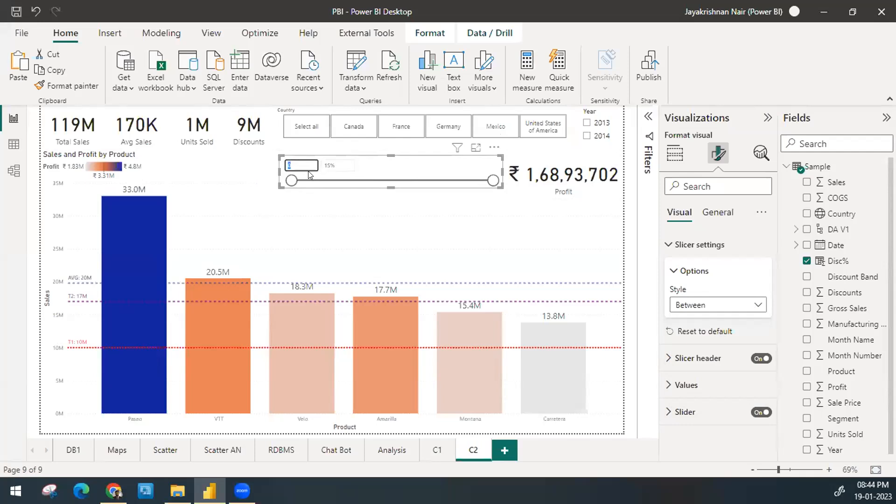
{"action": "key", "text": "Tab"}
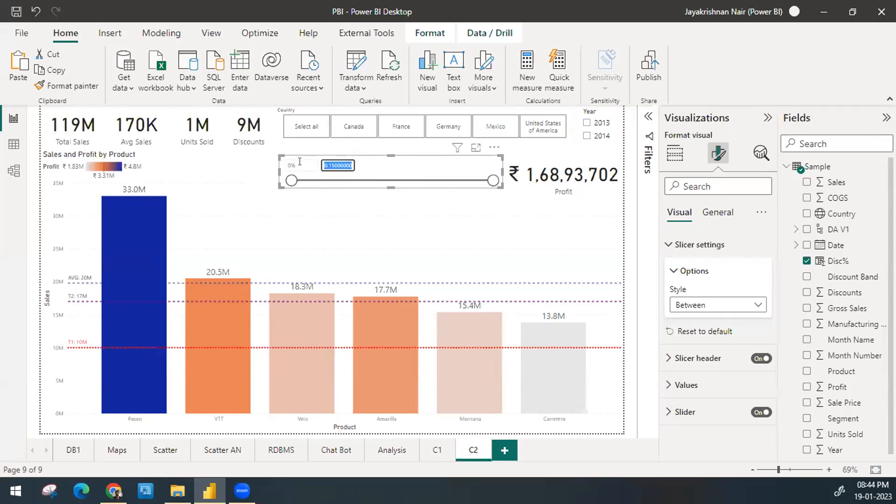
{"action": "double_click", "coordinate": [298, 163]}
{"action": "left_click", "coordinate": [297, 162]}
{"action": "type", "text": ".1"}
{"action": "key", "text": "Return"}
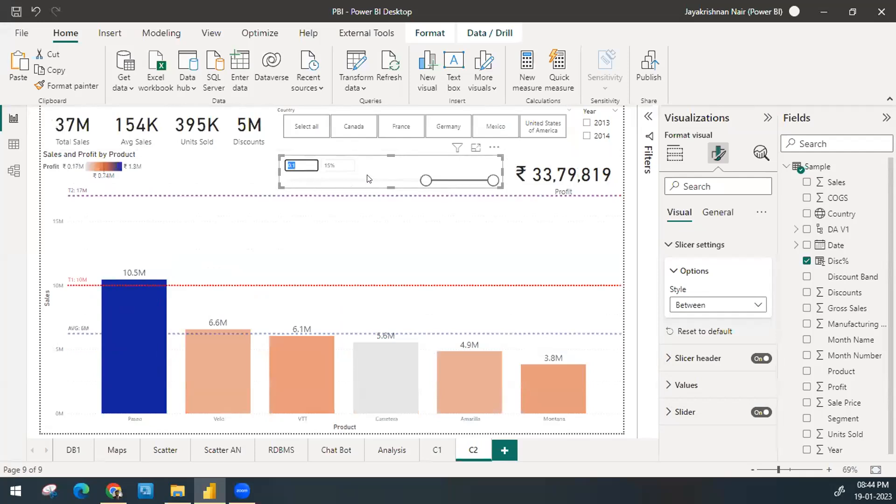
{"action": "key", "text": "Tab"}
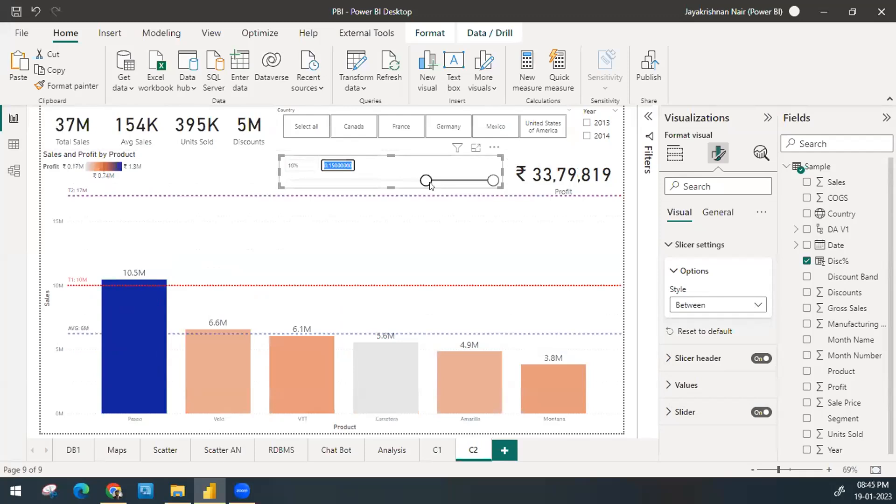
{"action": "key", "text": "Return"}
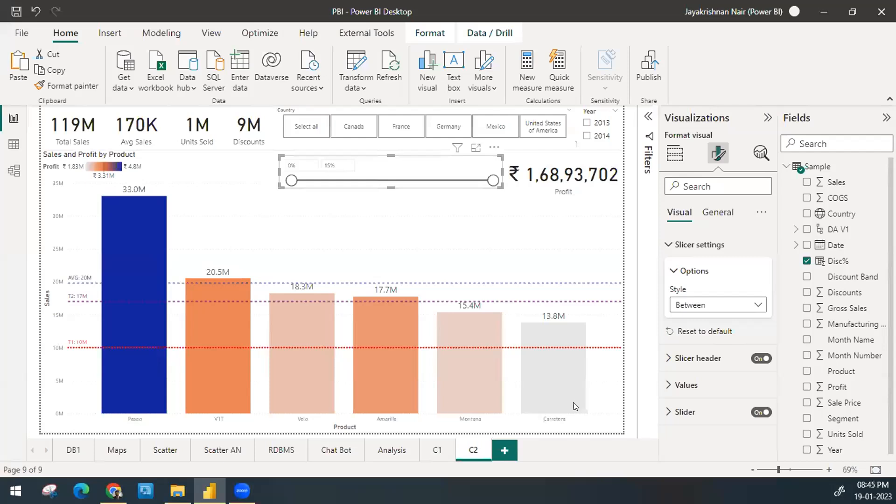
Step: Deselect the Disc% slicer and save the report
{"action": "left_click", "coordinate": [626, 415]}
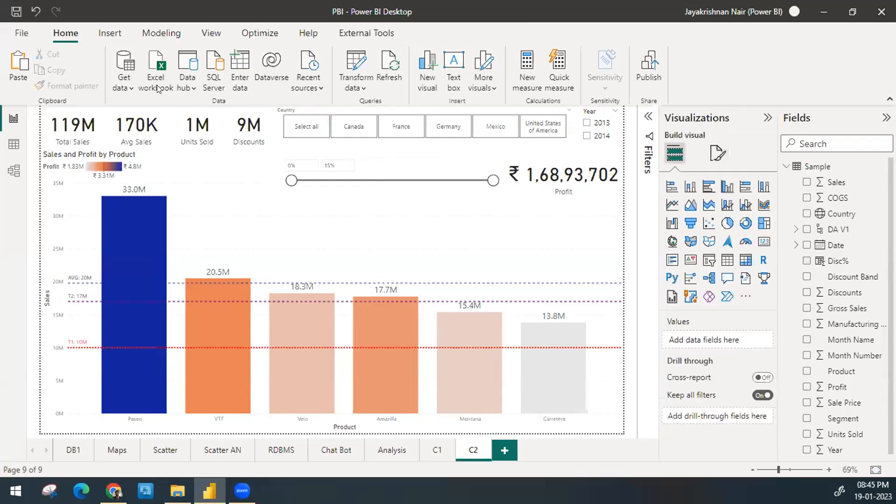
{"action": "left_click", "coordinate": [15, 13]}
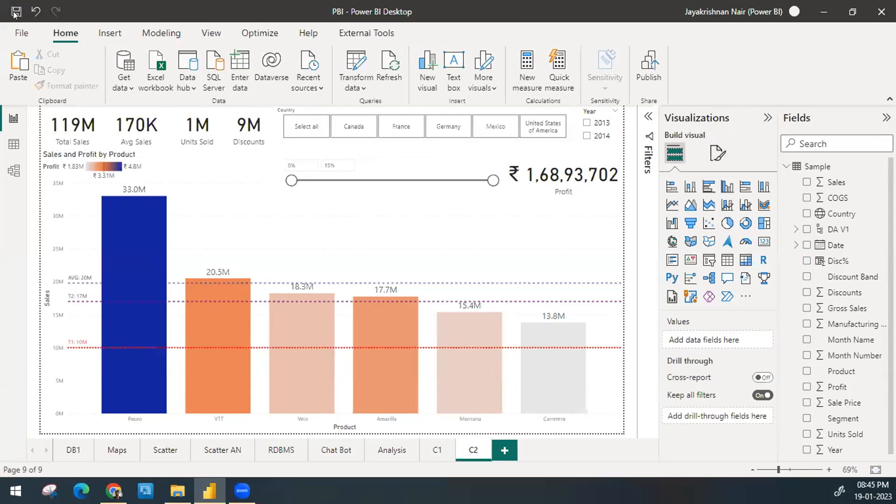